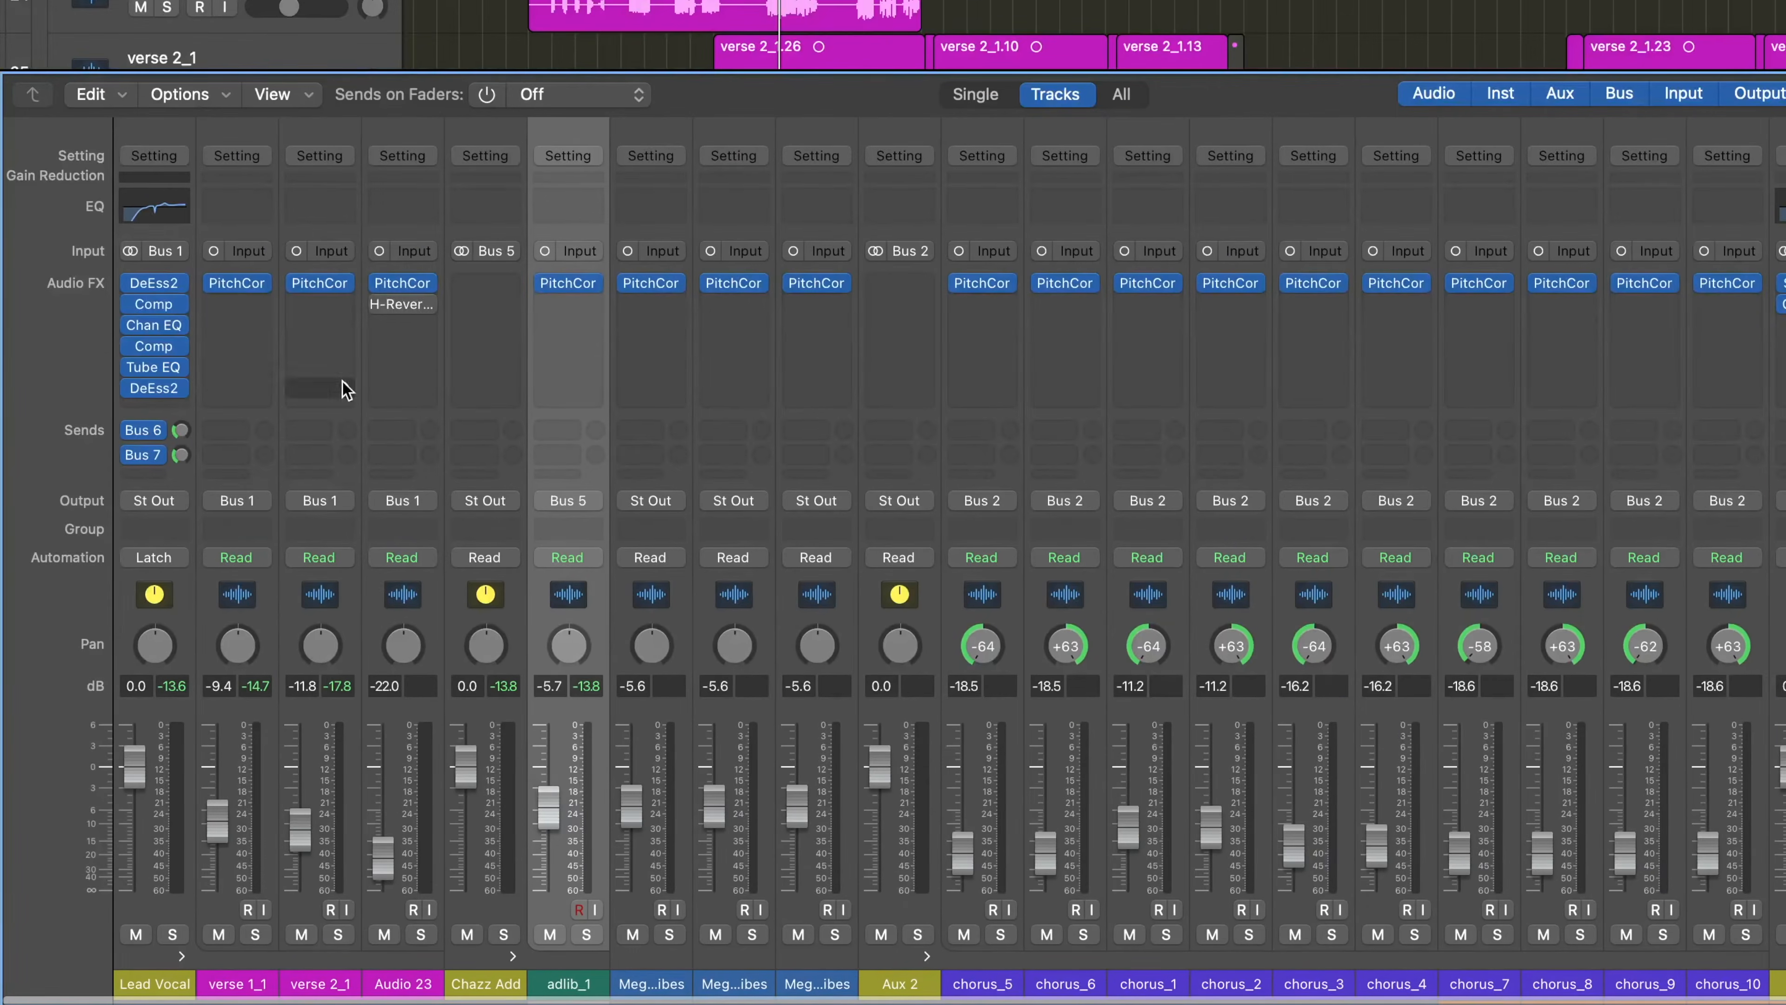
Copy the Lead Vocal channel strip setting onto the Chazz Add channel and play back the song.
{"action": "left_click", "coordinate": [175, 159]}
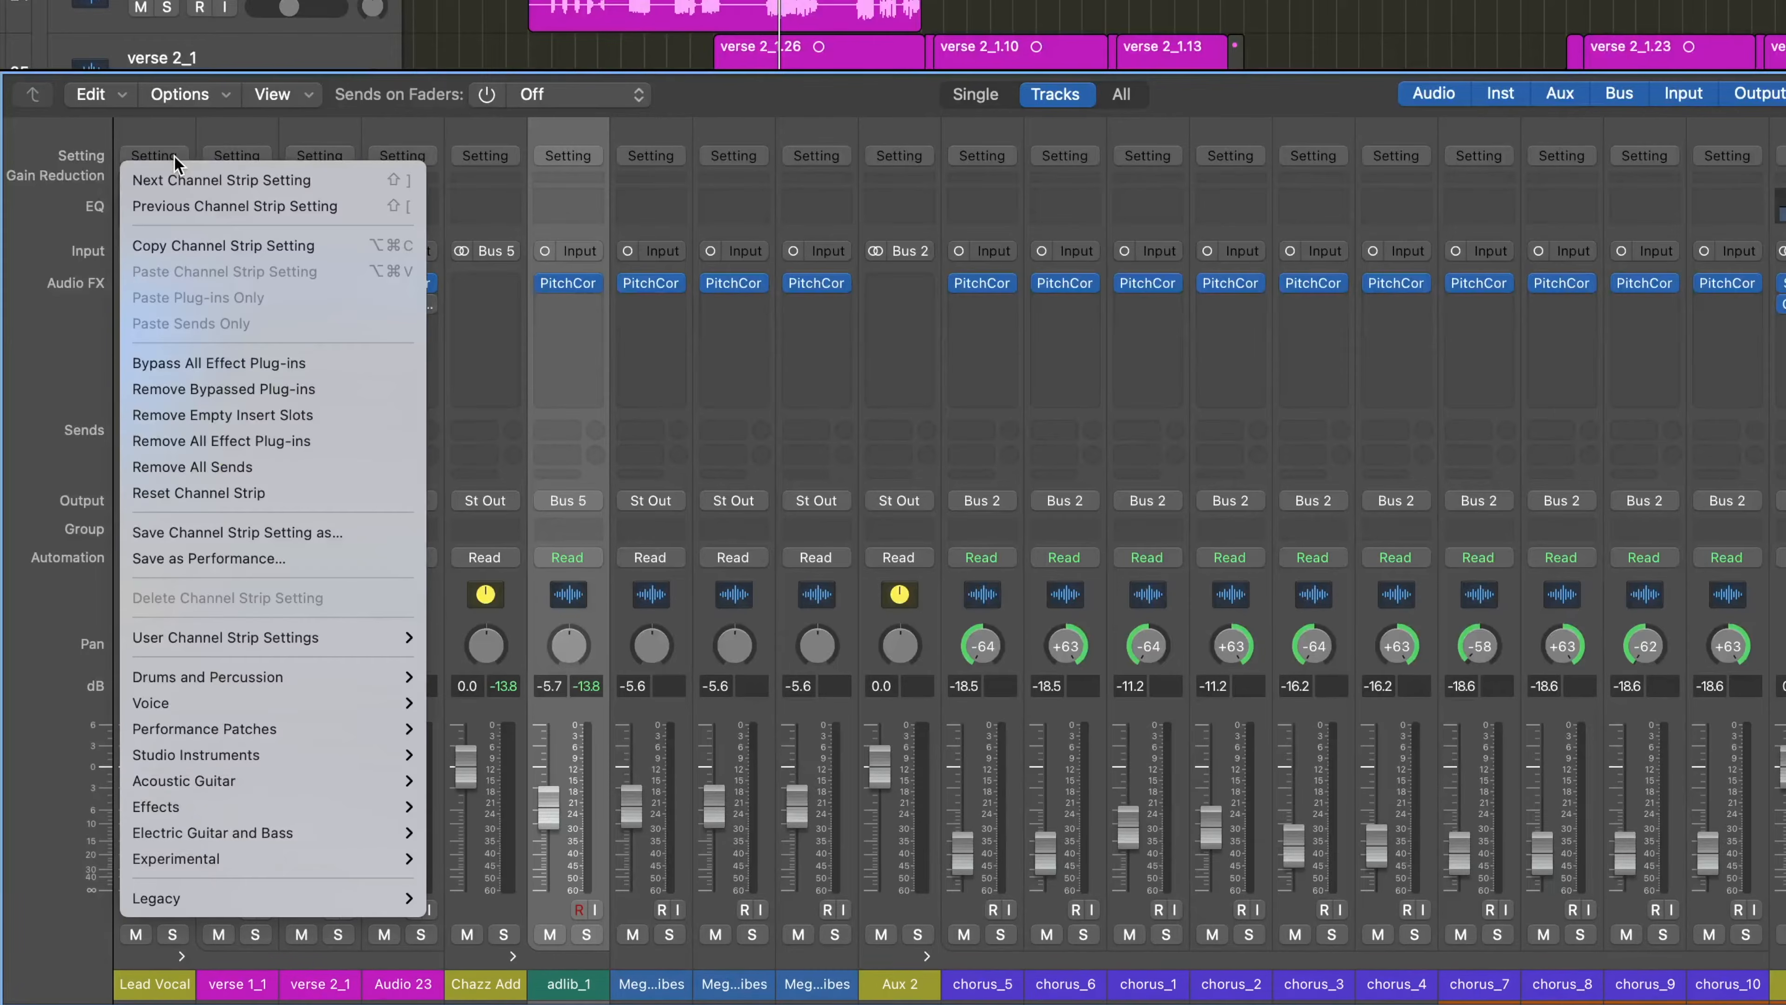
{"action": "left_click", "coordinate": [205, 248]}
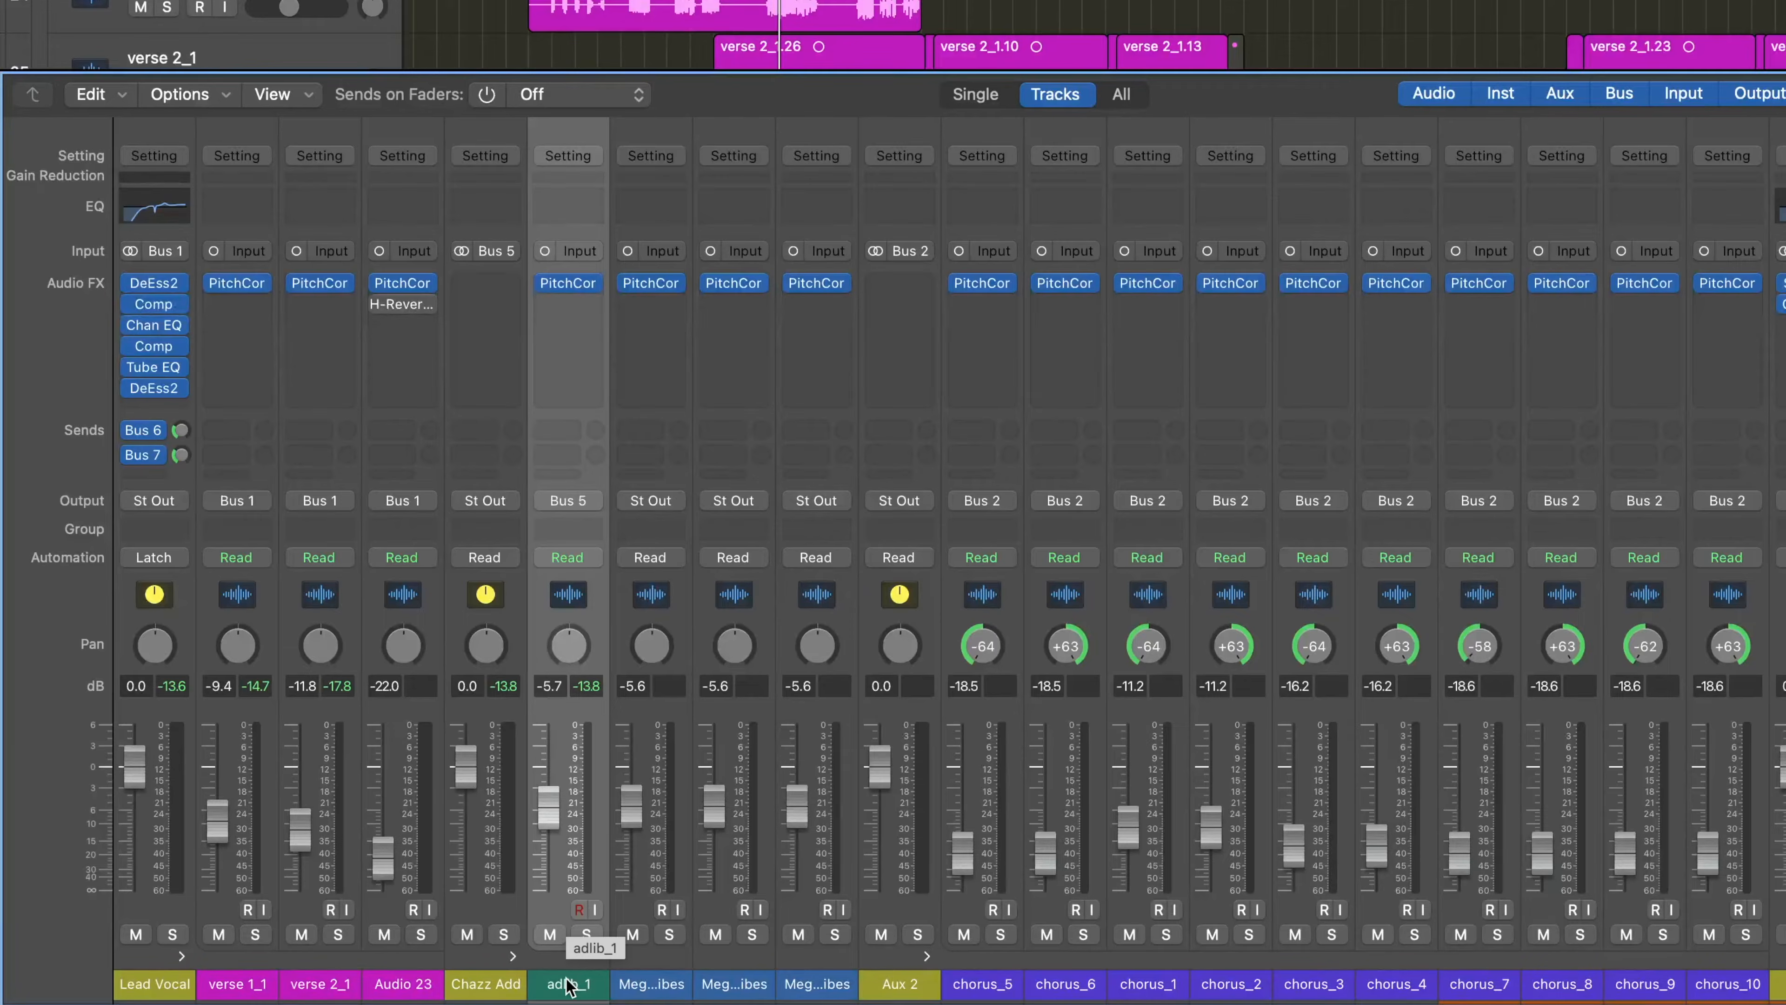
{"action": "left_click", "coordinate": [487, 155]}
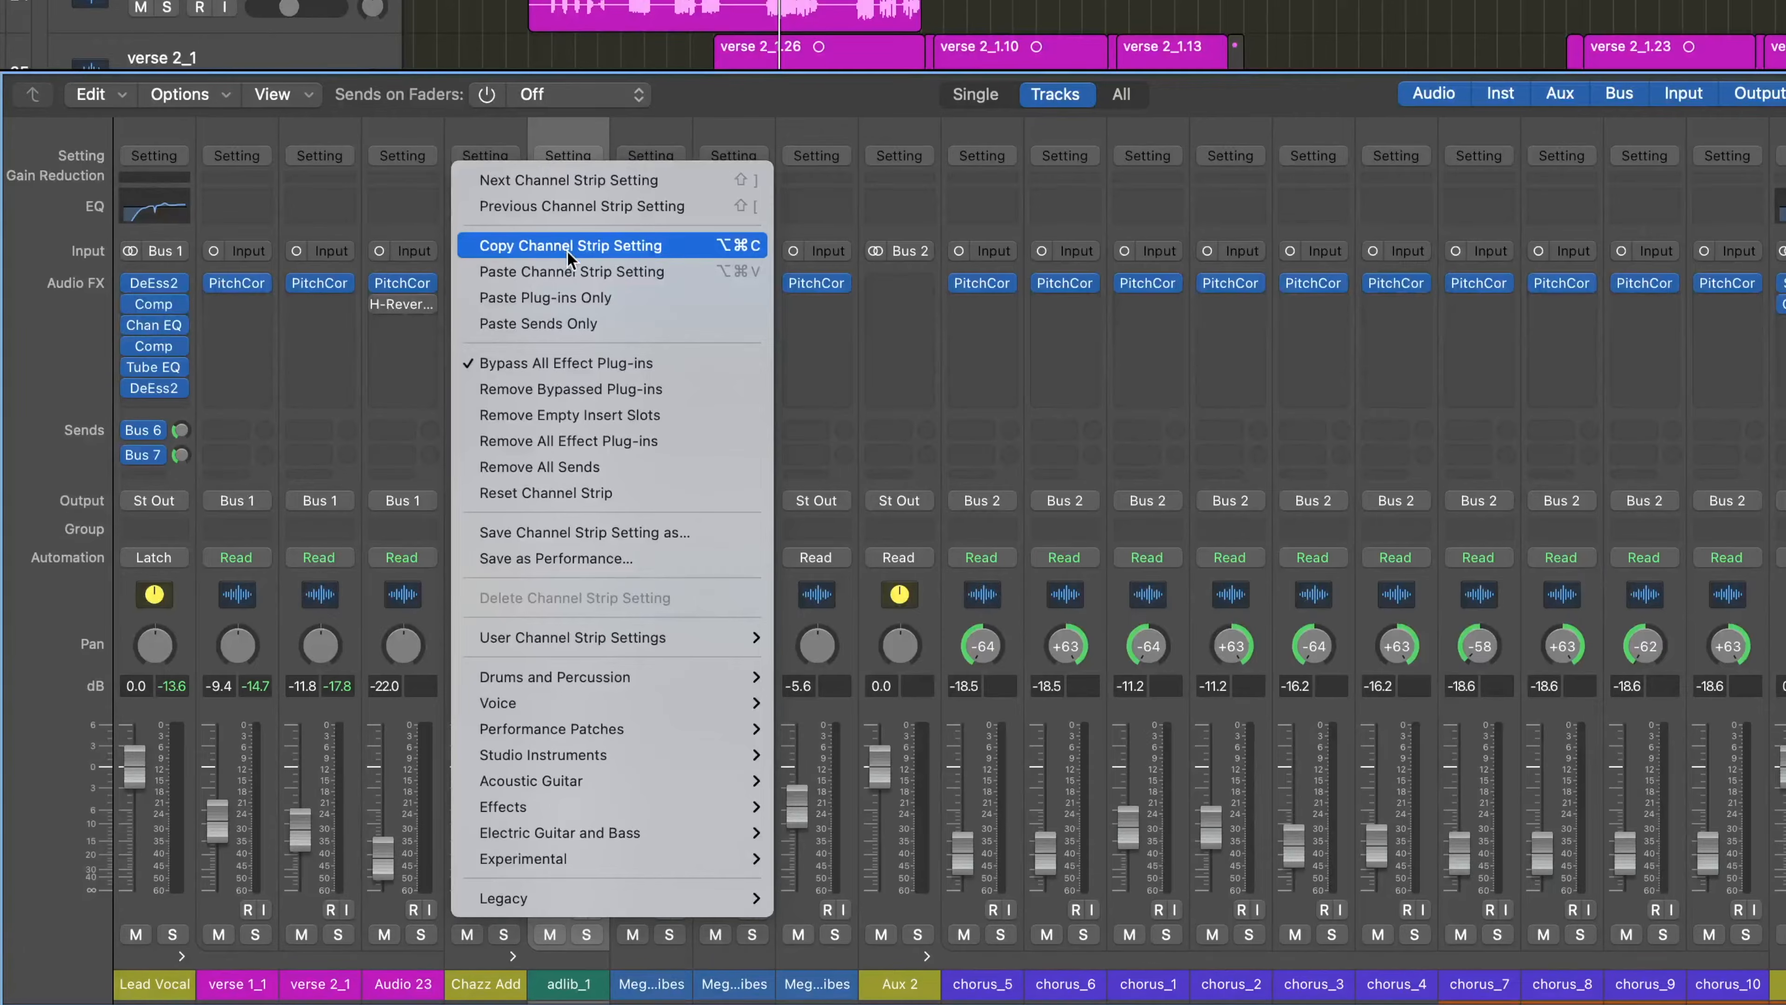
{"action": "left_click", "coordinate": [594, 272]}
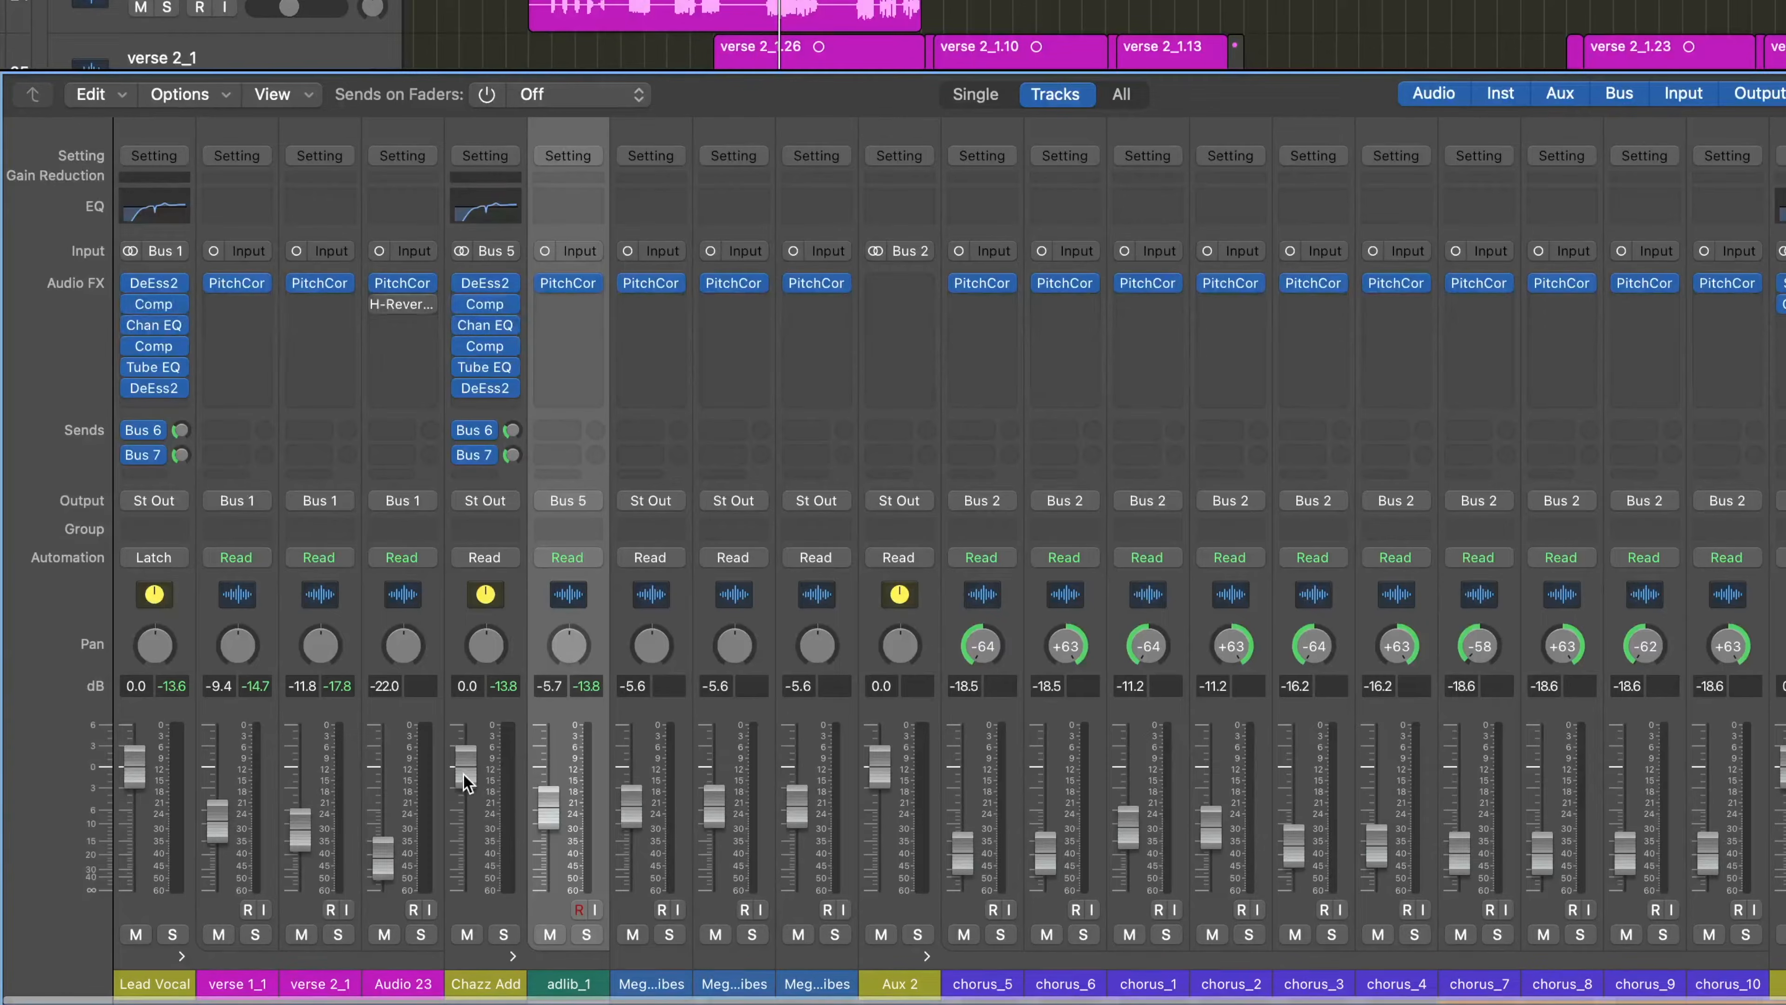
{"action": "scroll", "coordinate": [774, 35], "scroll_direction": "down", "scroll_amount": 5}
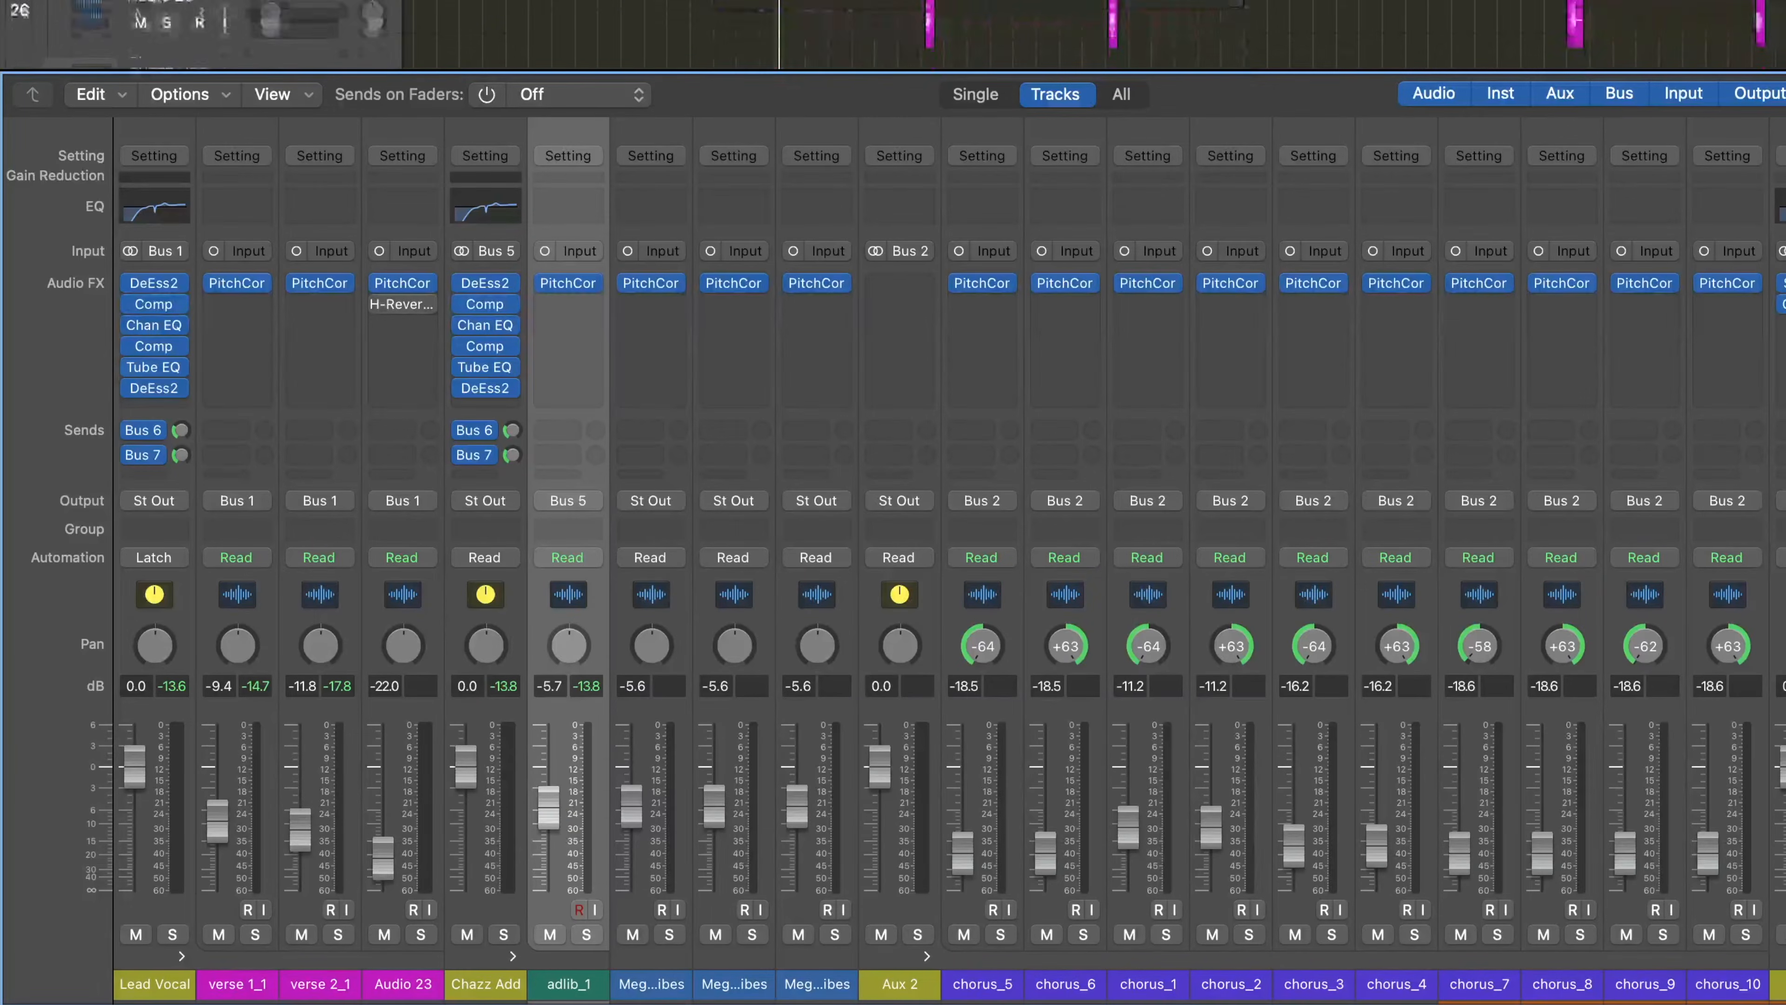
{"action": "scroll", "coordinate": [774, 35], "scroll_direction": "down", "scroll_amount": 2}
{"action": "key", "text": "space"}
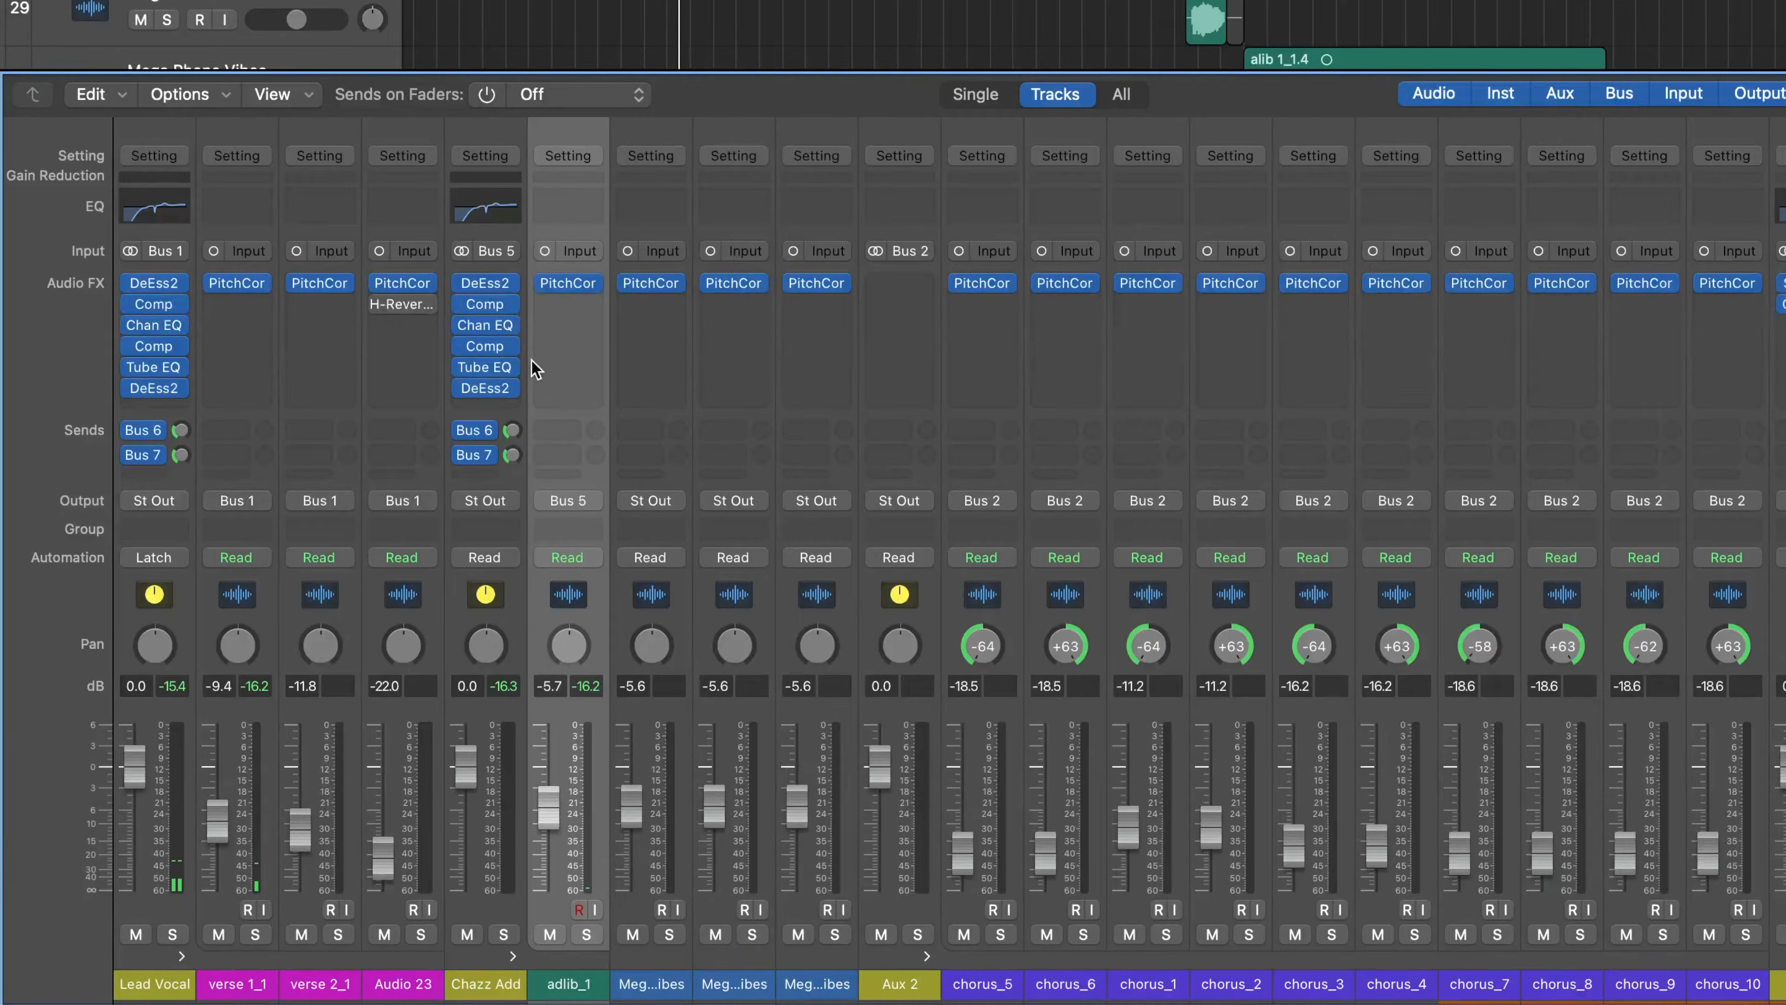
Insert a Space Designer reverb on the adlib_1 channel in Mono->Stereo format.
{"action": "left_click", "coordinate": [569, 309]}
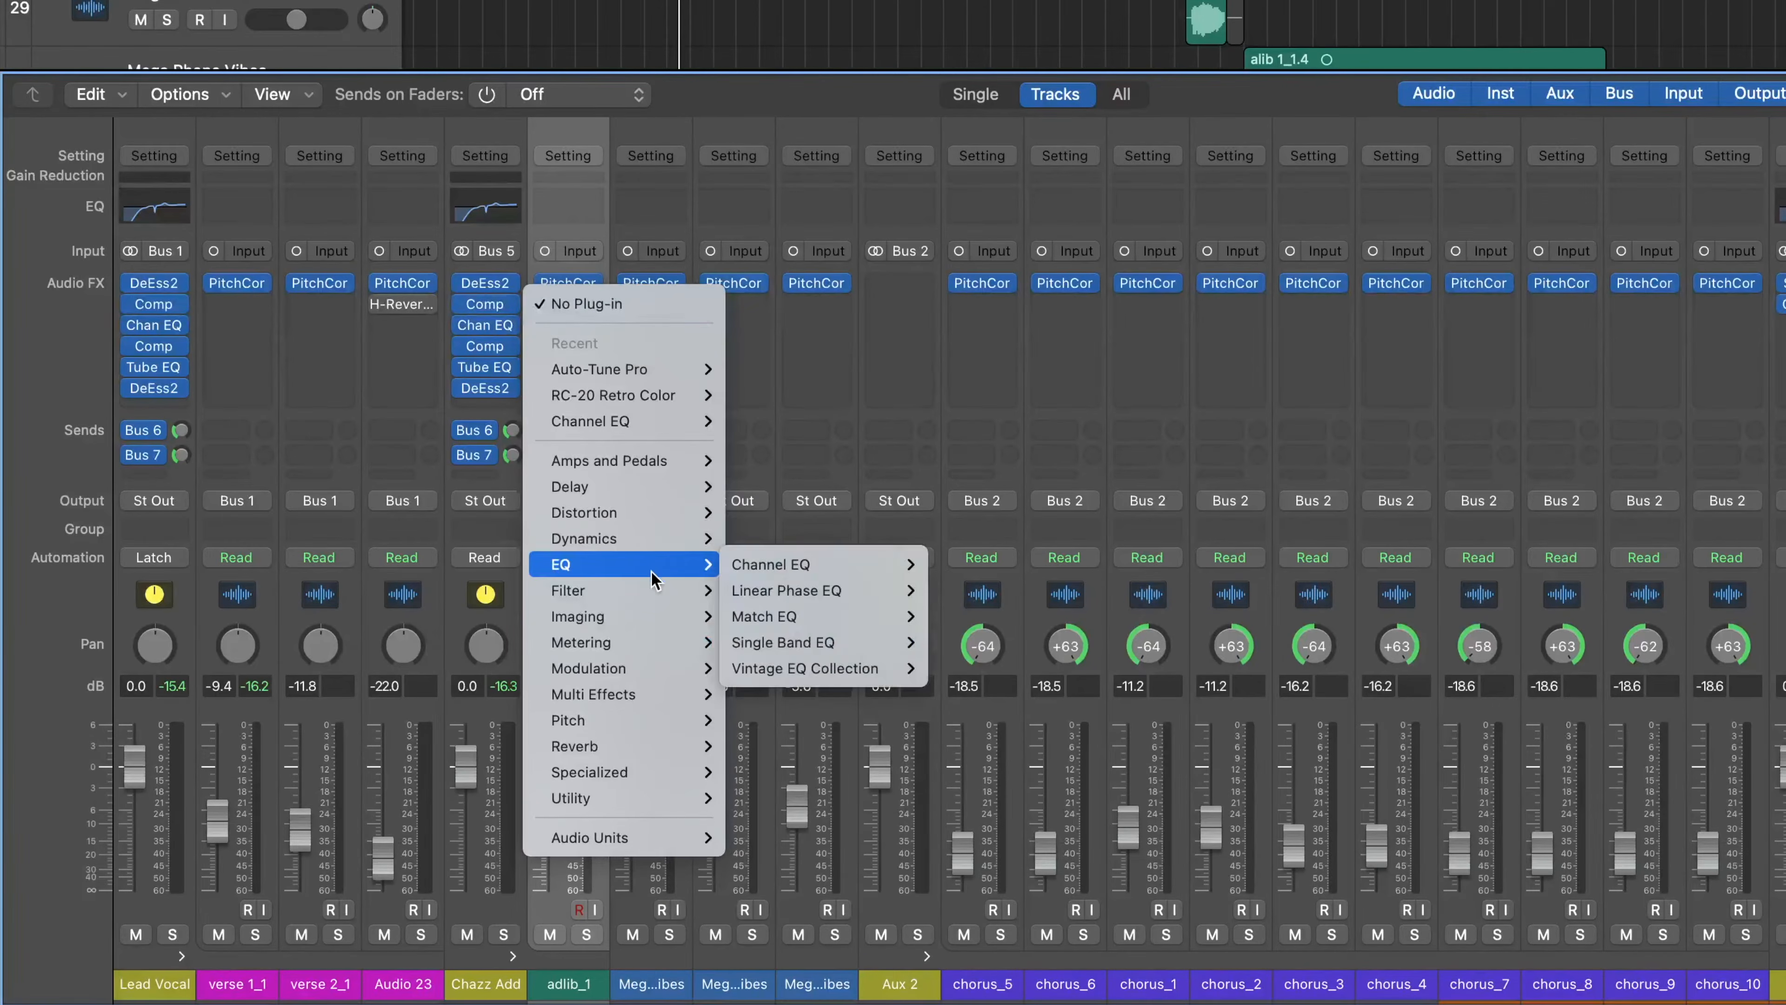
{"action": "mouse_move", "coordinate": [652, 549]}
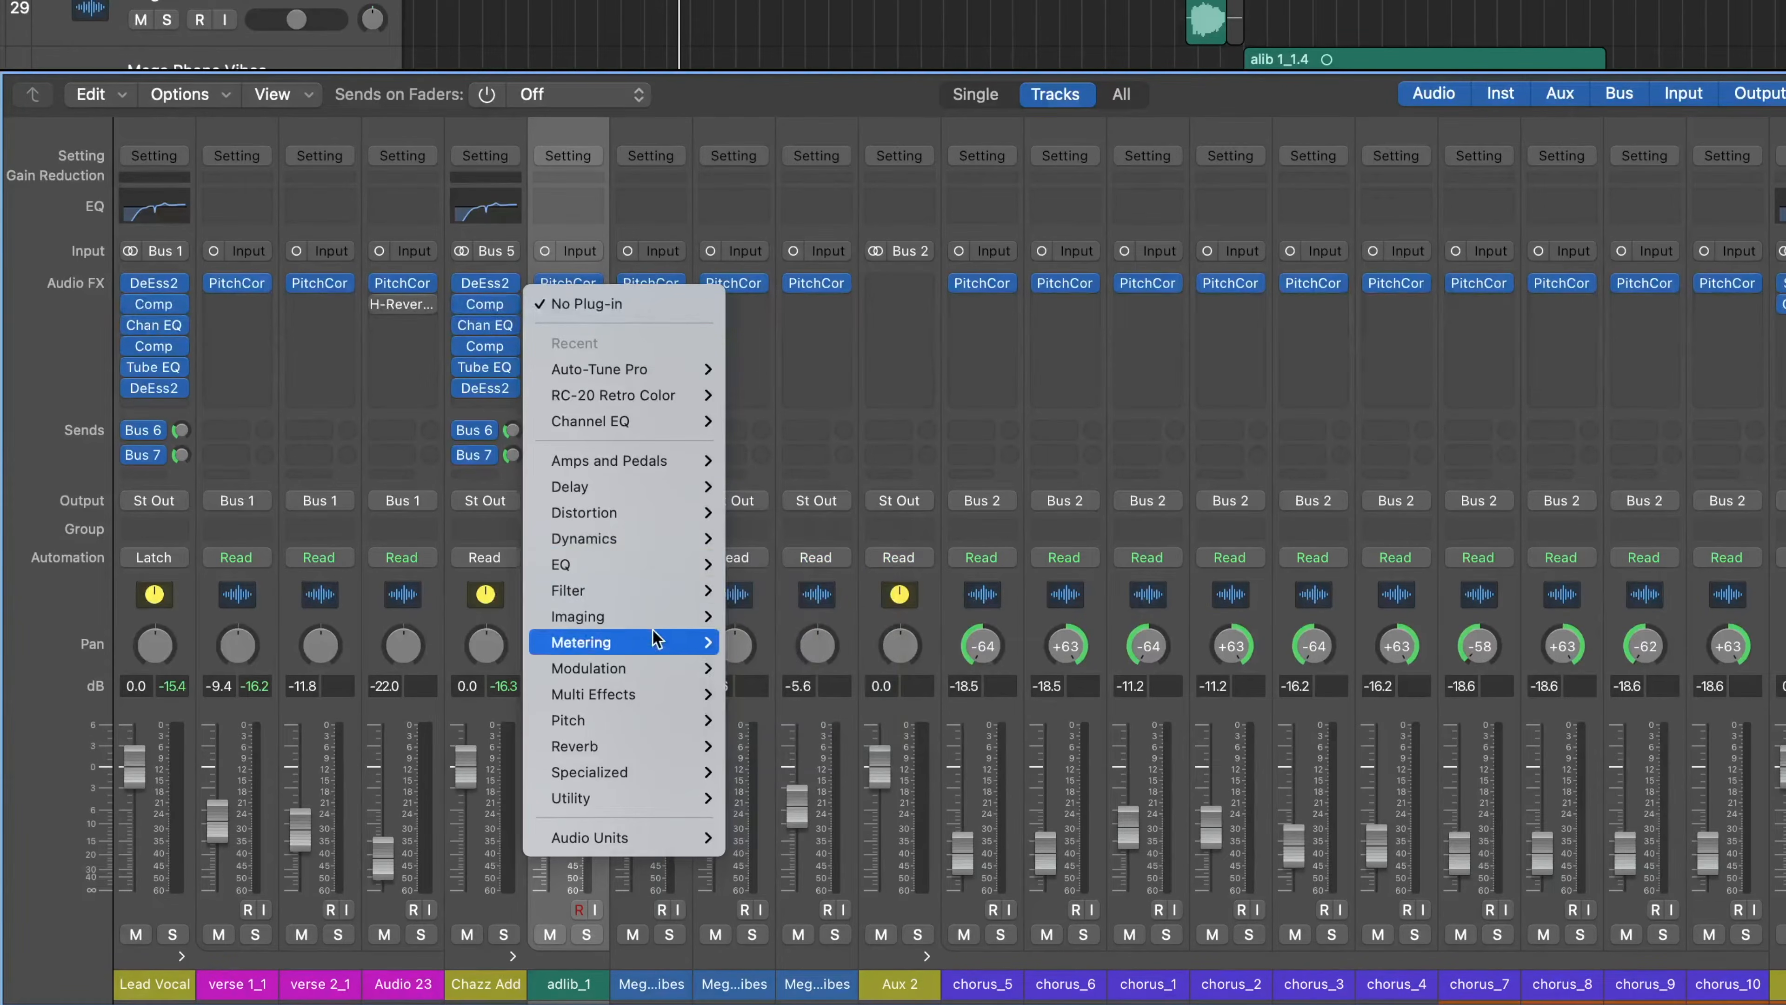
{"action": "mouse_move", "coordinate": [654, 745]}
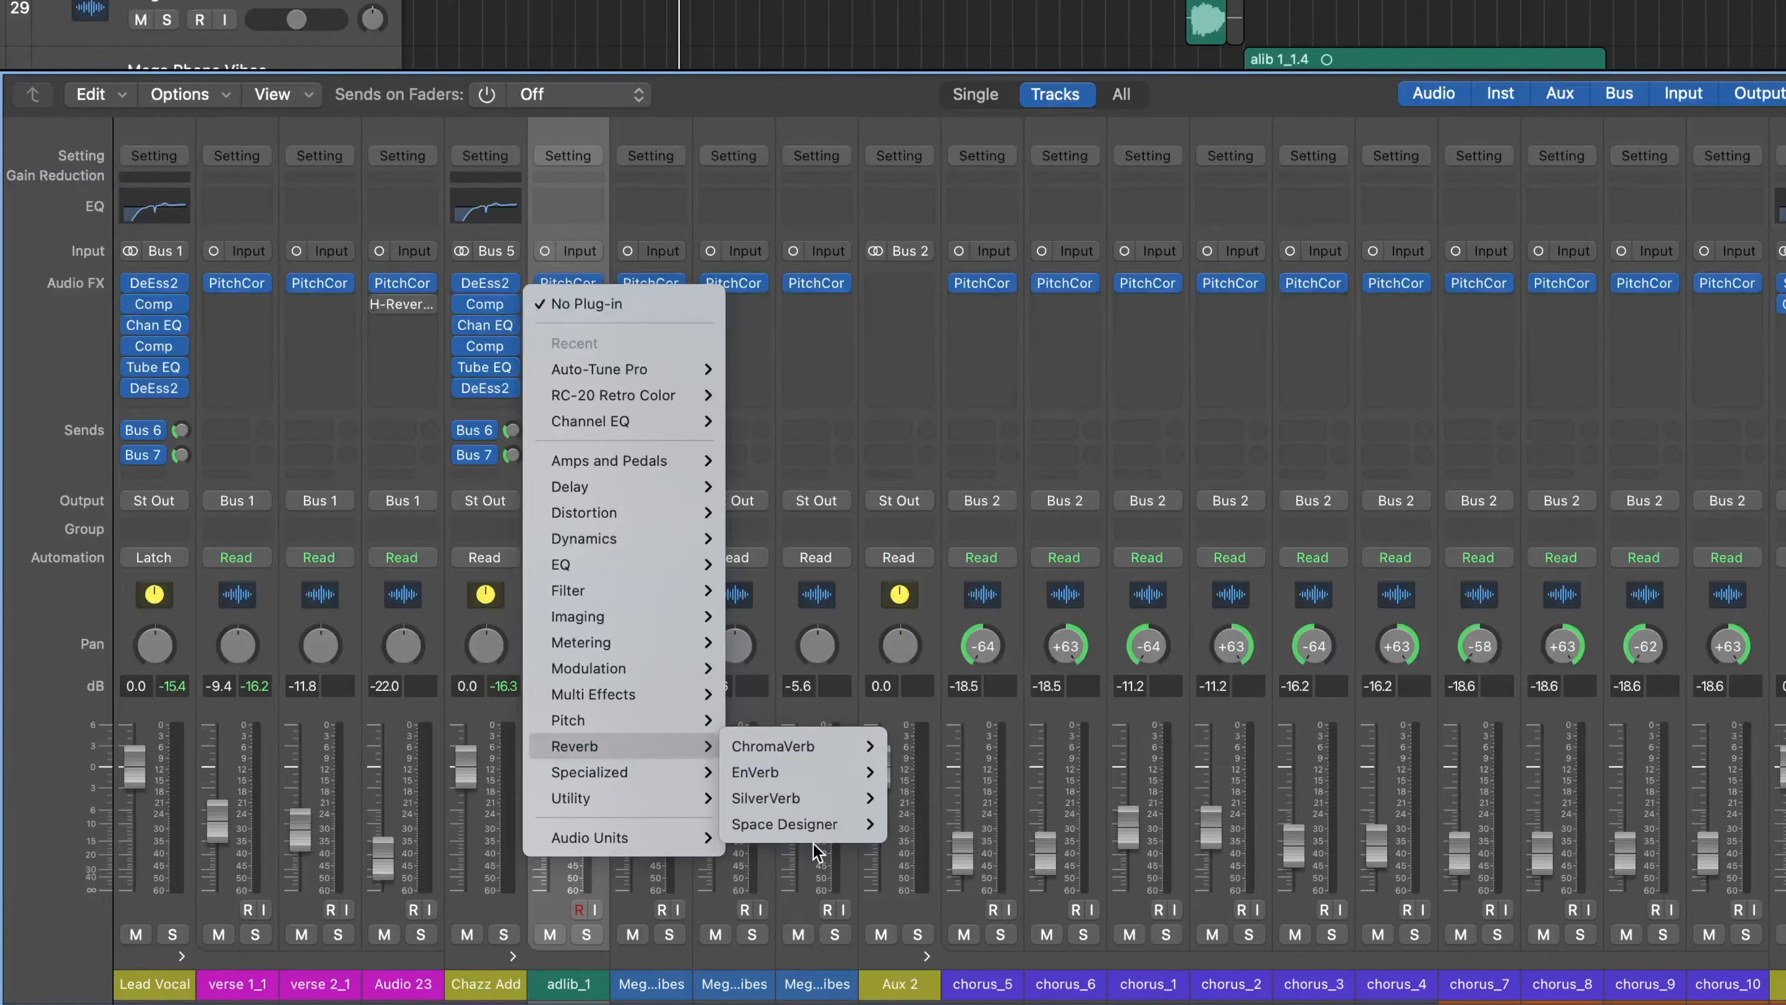
{"action": "mouse_move", "coordinate": [837, 825]}
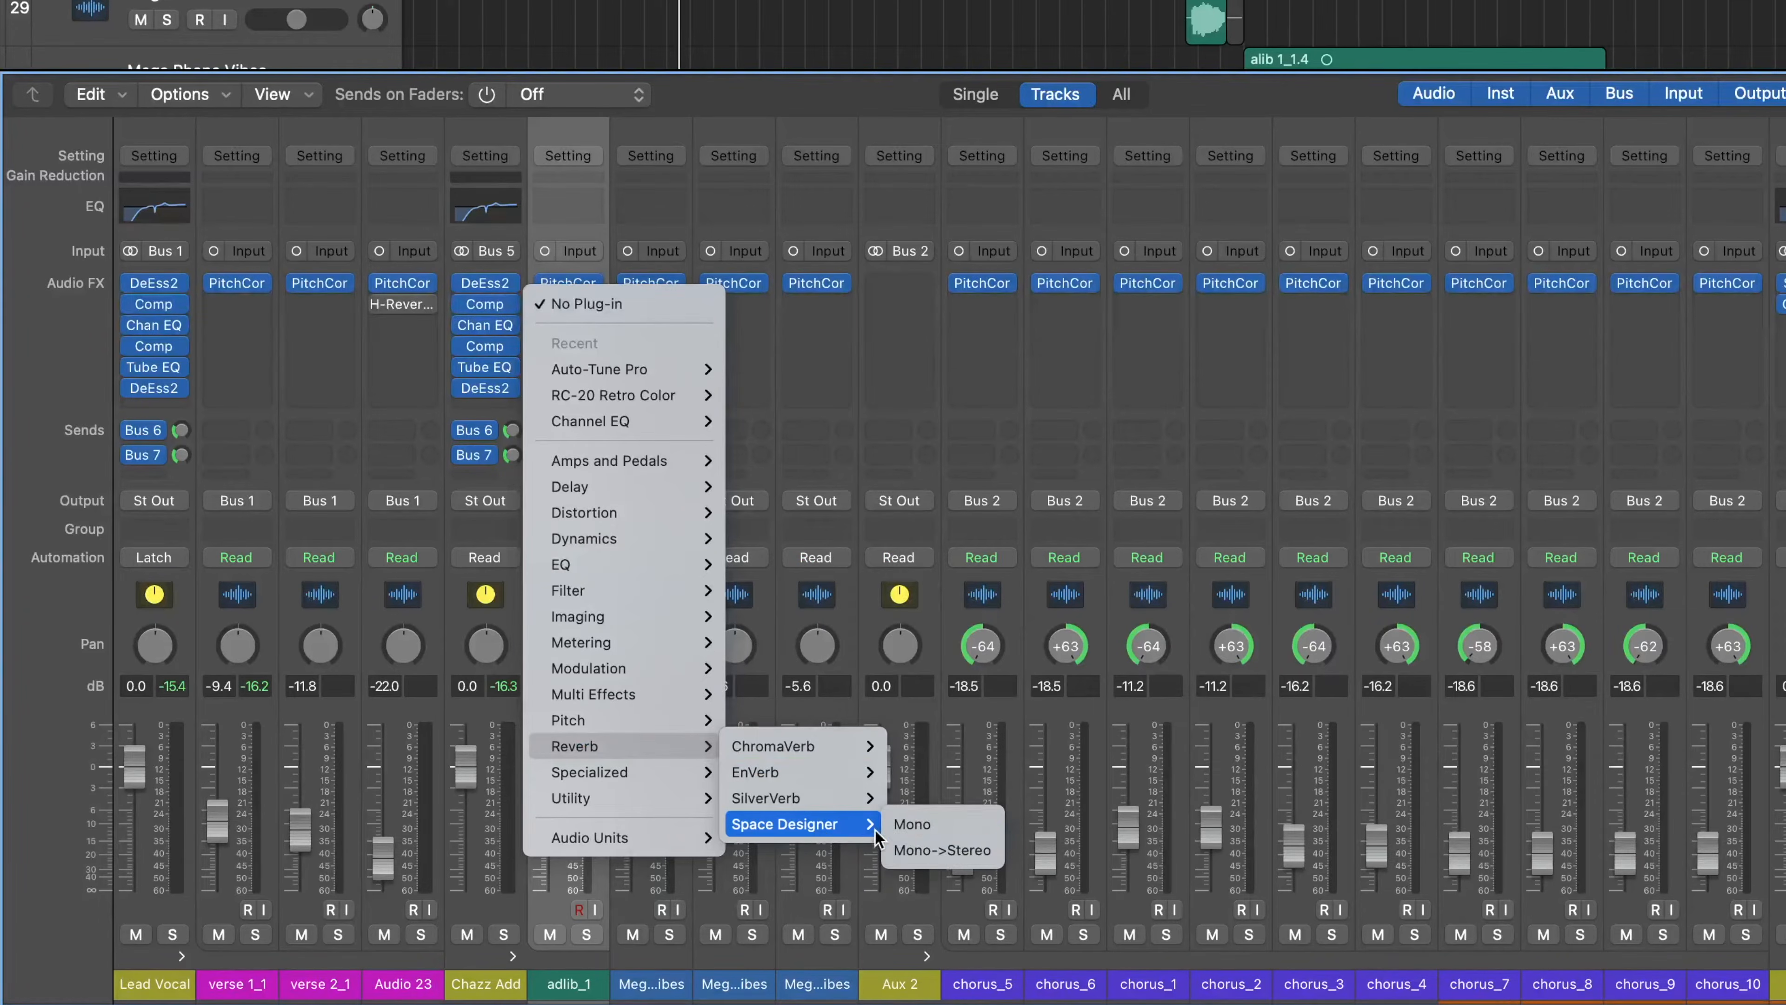
{"action": "left_click", "coordinate": [942, 850]}
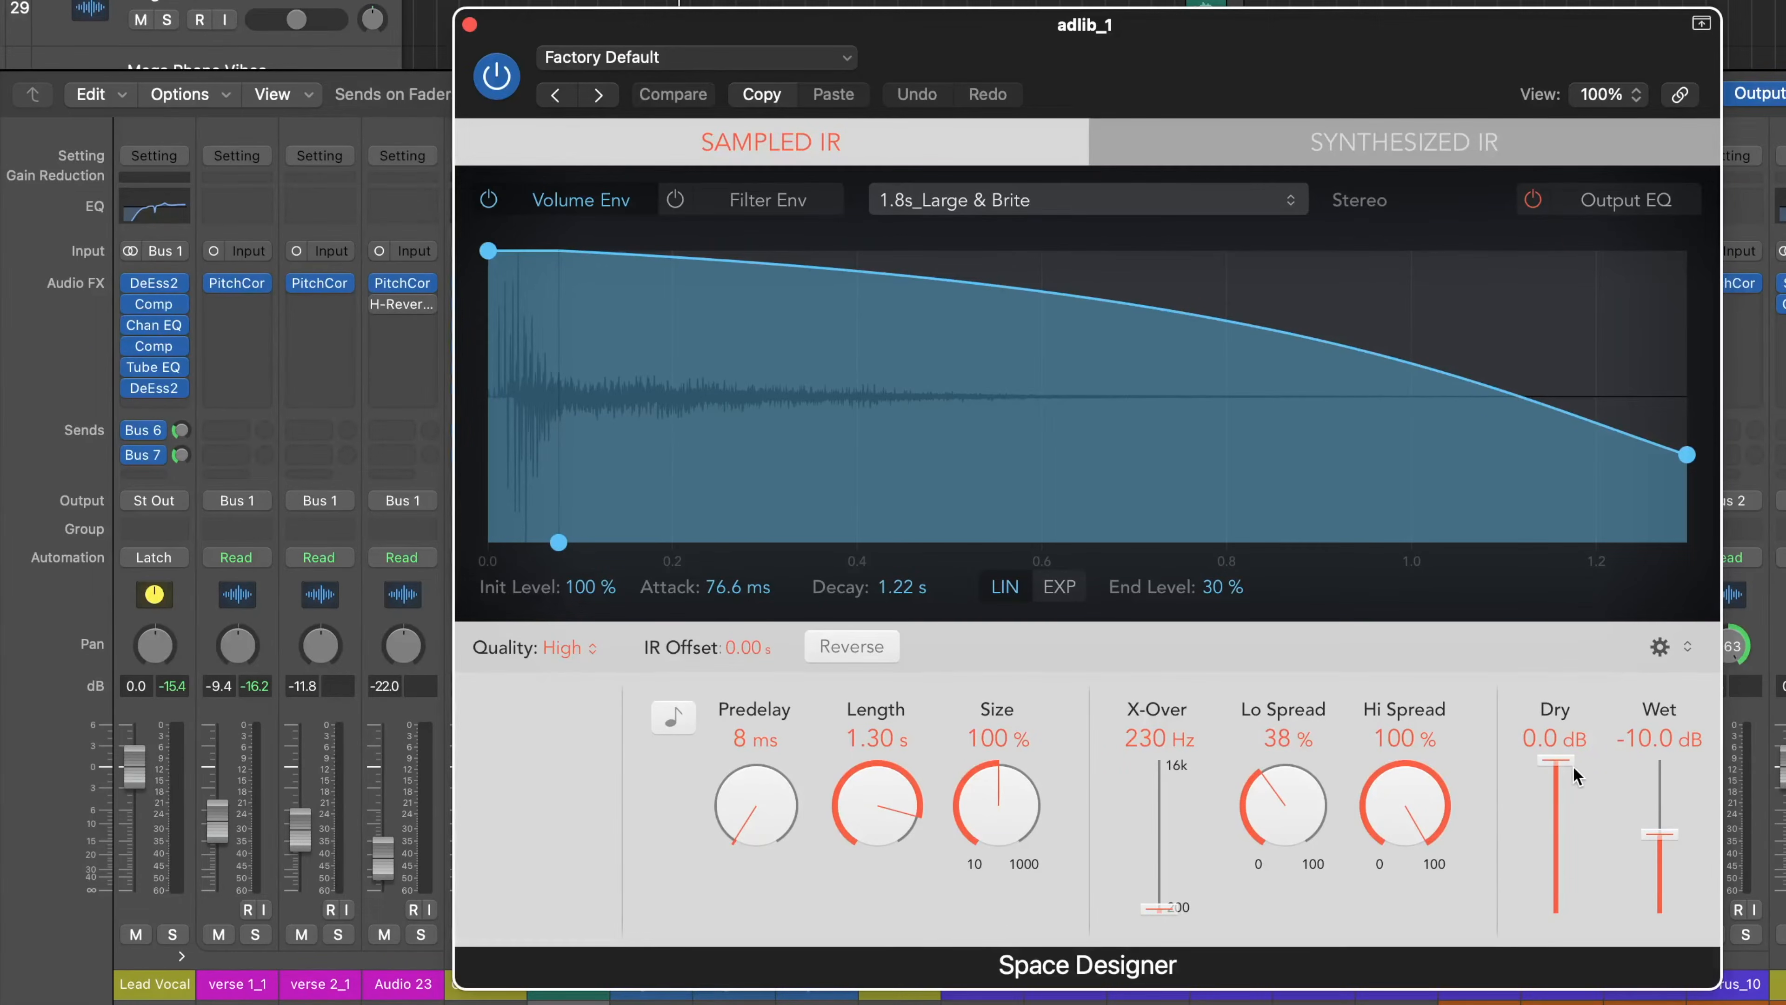
Lower the dry level of the Space Designer on adlib_1 and adjust the Bus 7 send on Chazz Add.
{"action": "left_click_drag", "start_coordinate": [1554, 763], "coordinate": [1557, 870]}
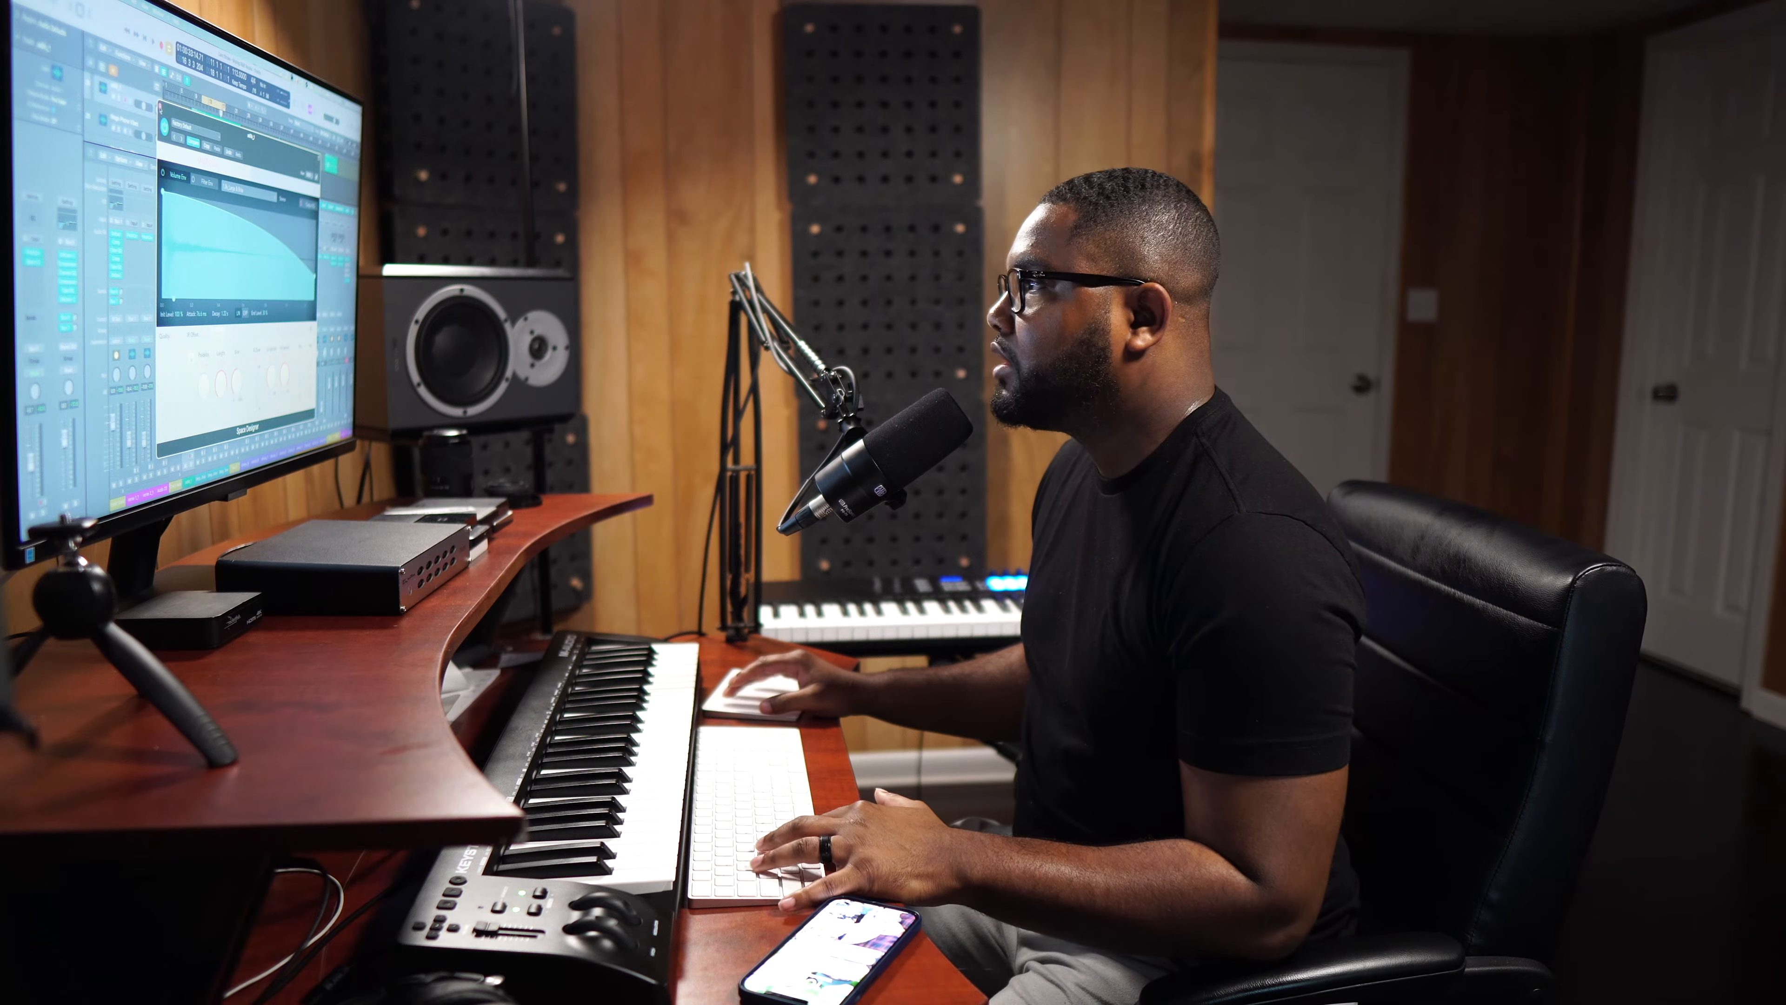
{"action": "left_click", "coordinate": [160, 108]}
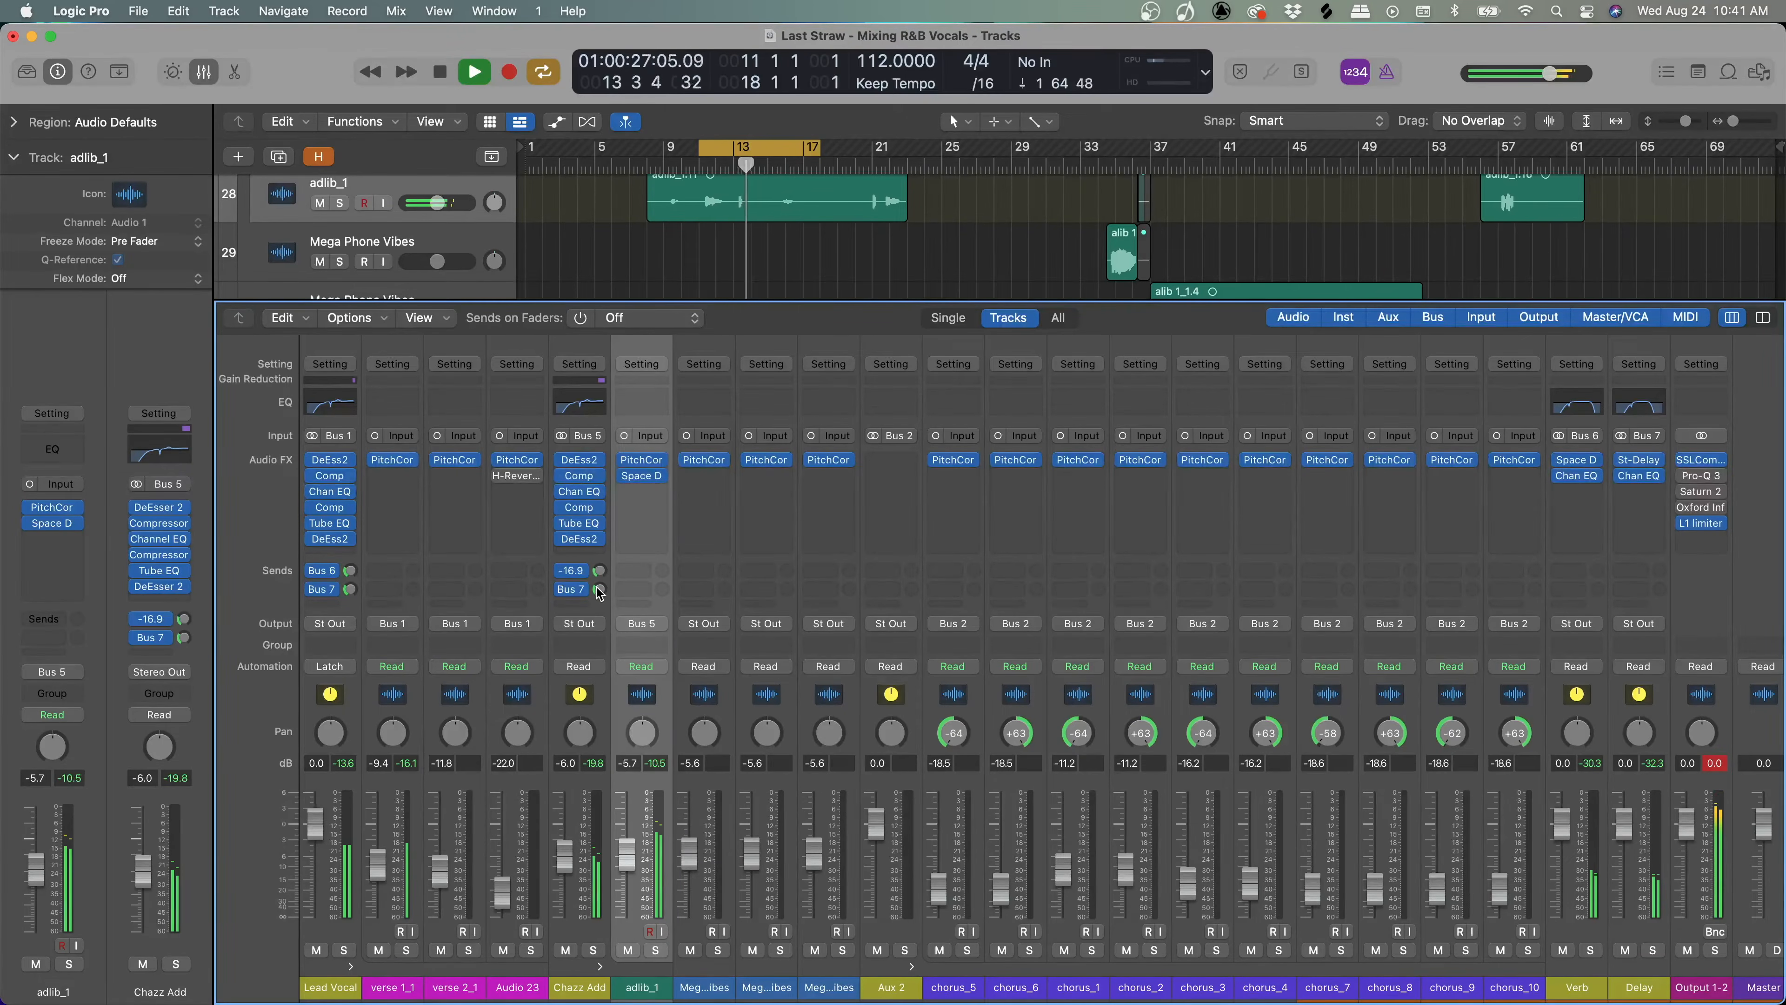
{"action": "left_click_drag", "start_coordinate": [597, 591], "coordinate": [597, 575]}
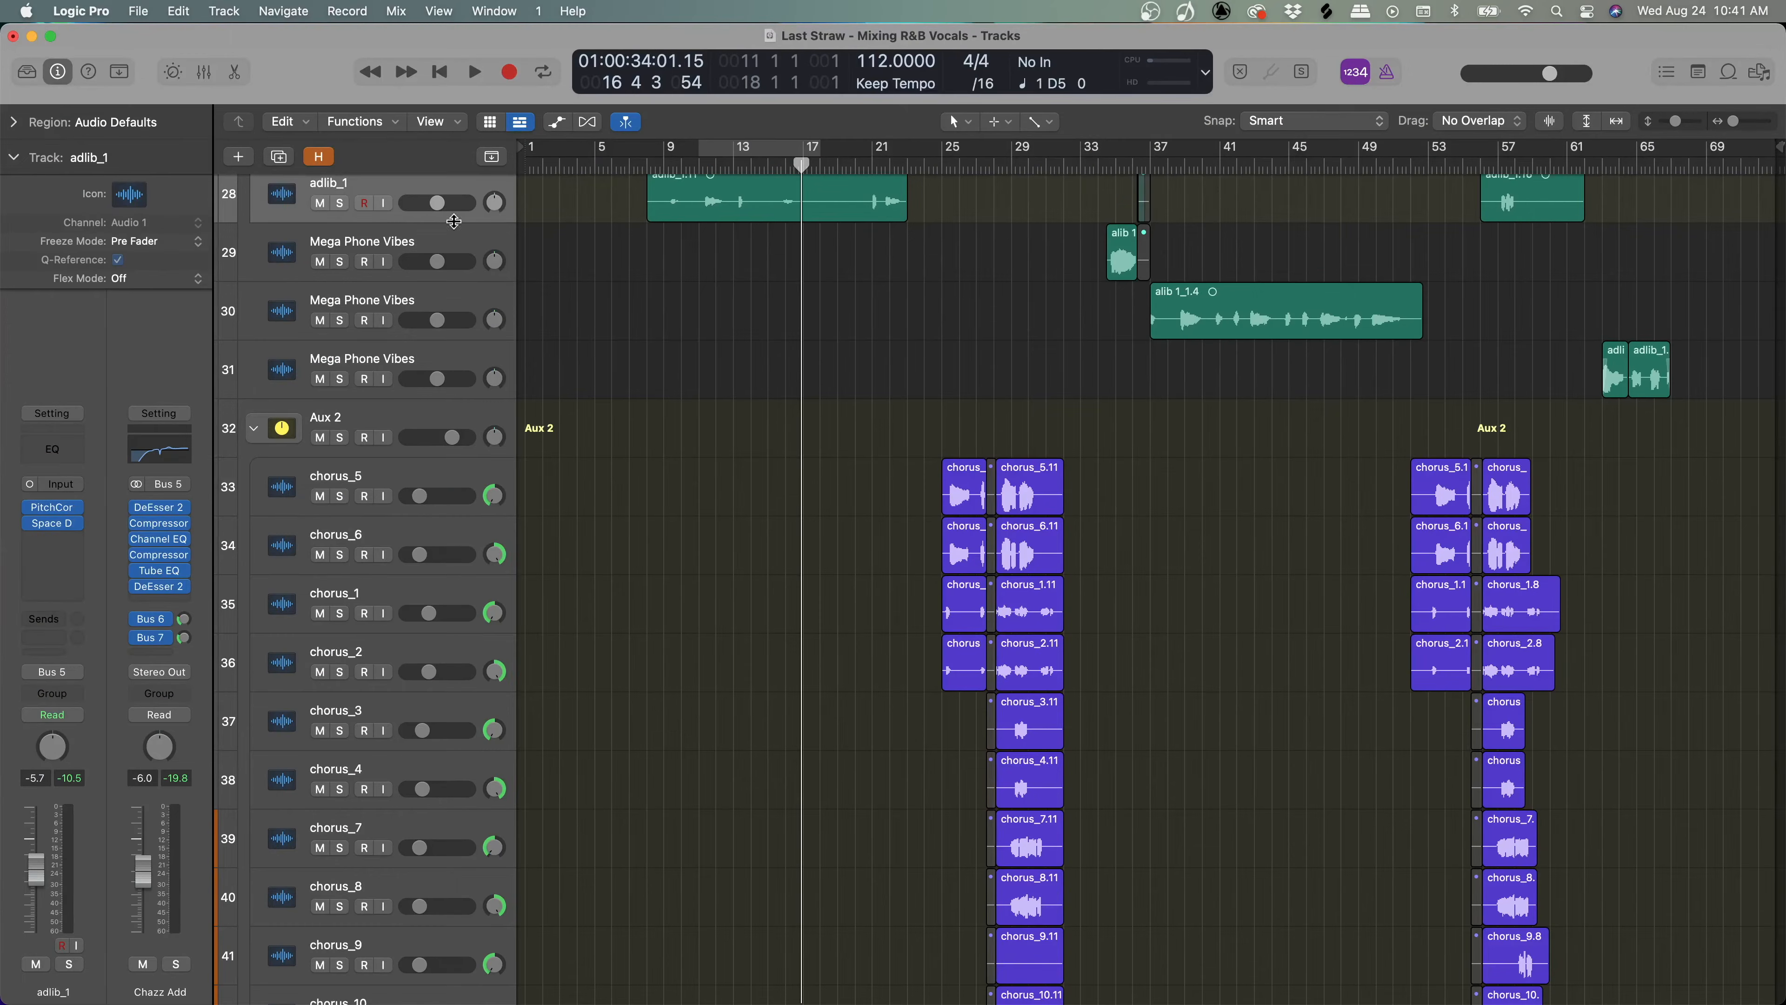
Insert a Compressor on the first Mega Phone Vibes track, track 29.
{"action": "left_click", "coordinate": [431, 236]}
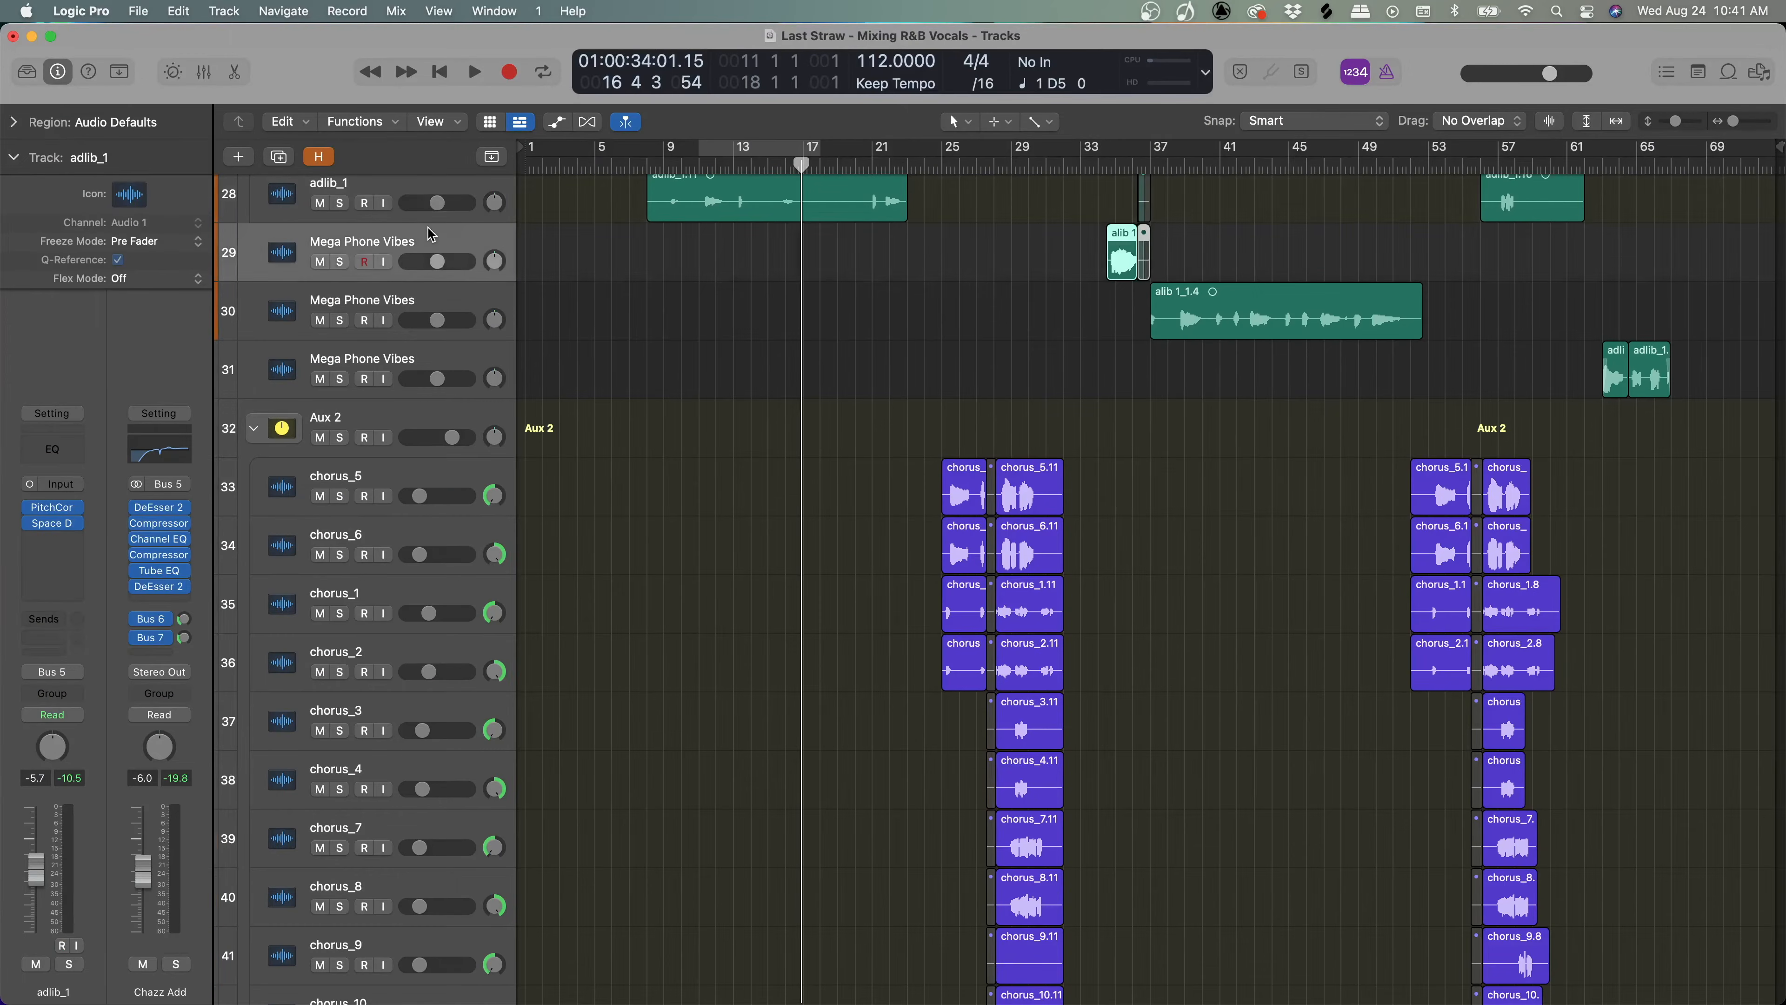
{"action": "left_click", "coordinate": [420, 304]}
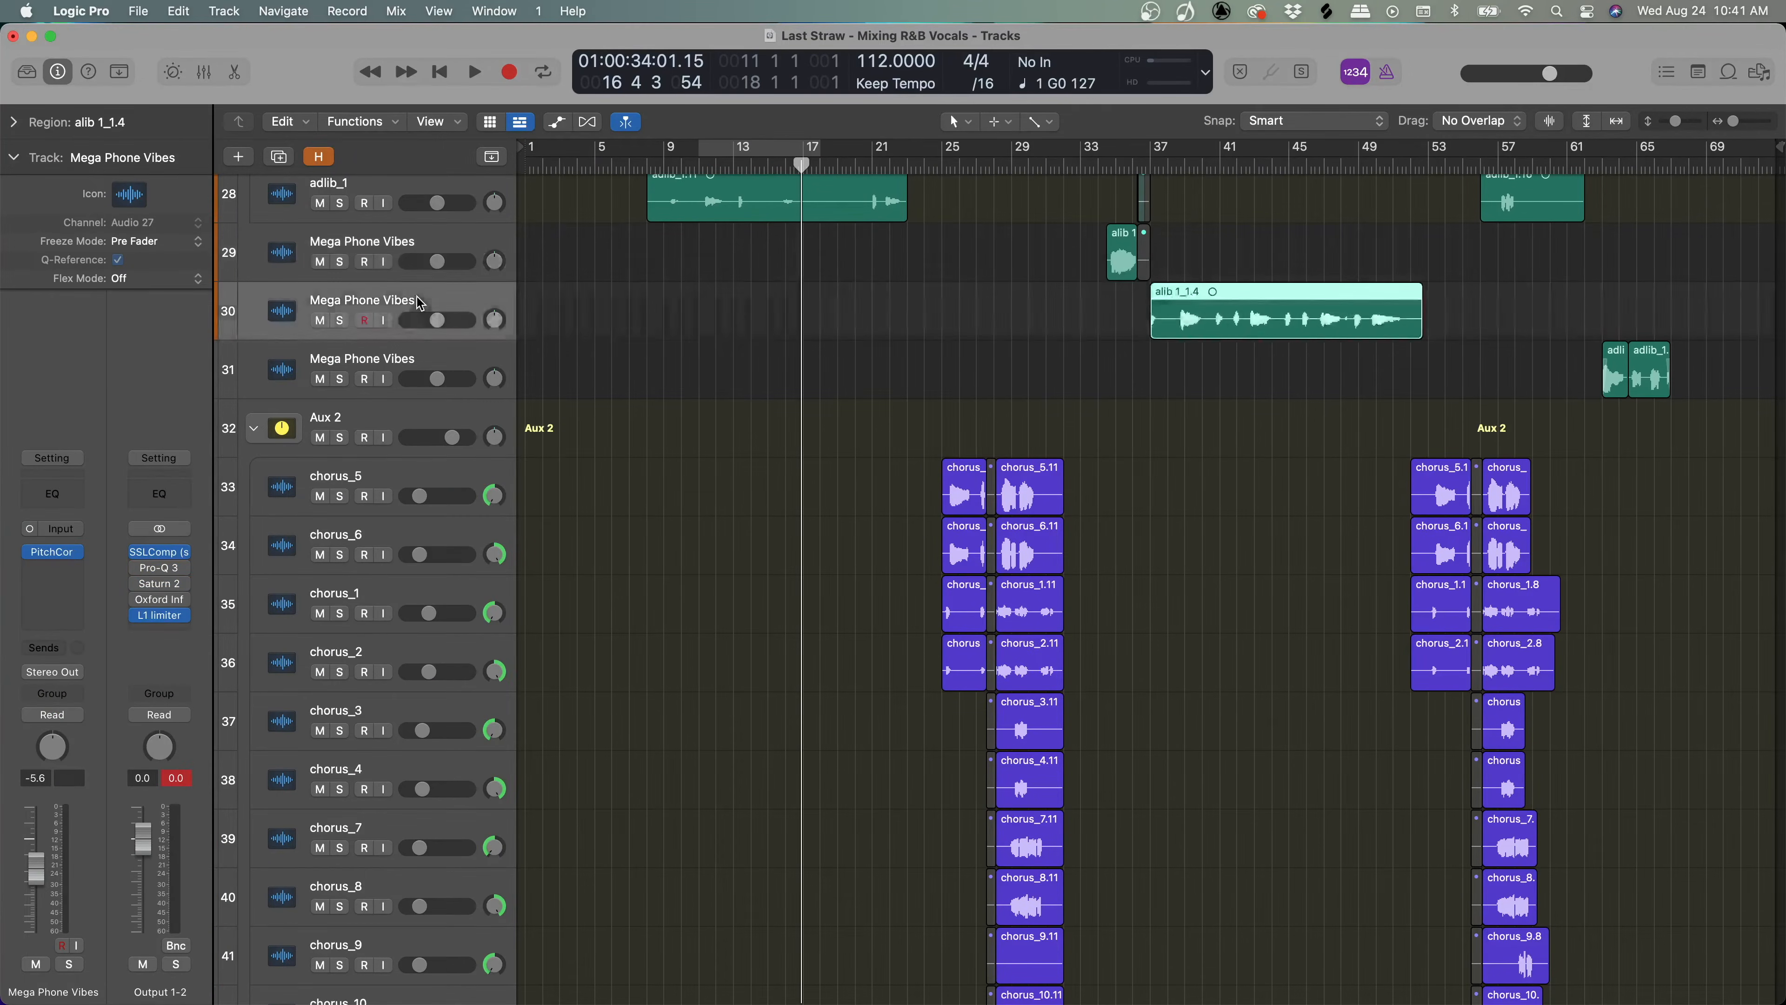
{"action": "left_click", "coordinate": [415, 356]}
{"action": "left_click", "coordinate": [414, 246]}
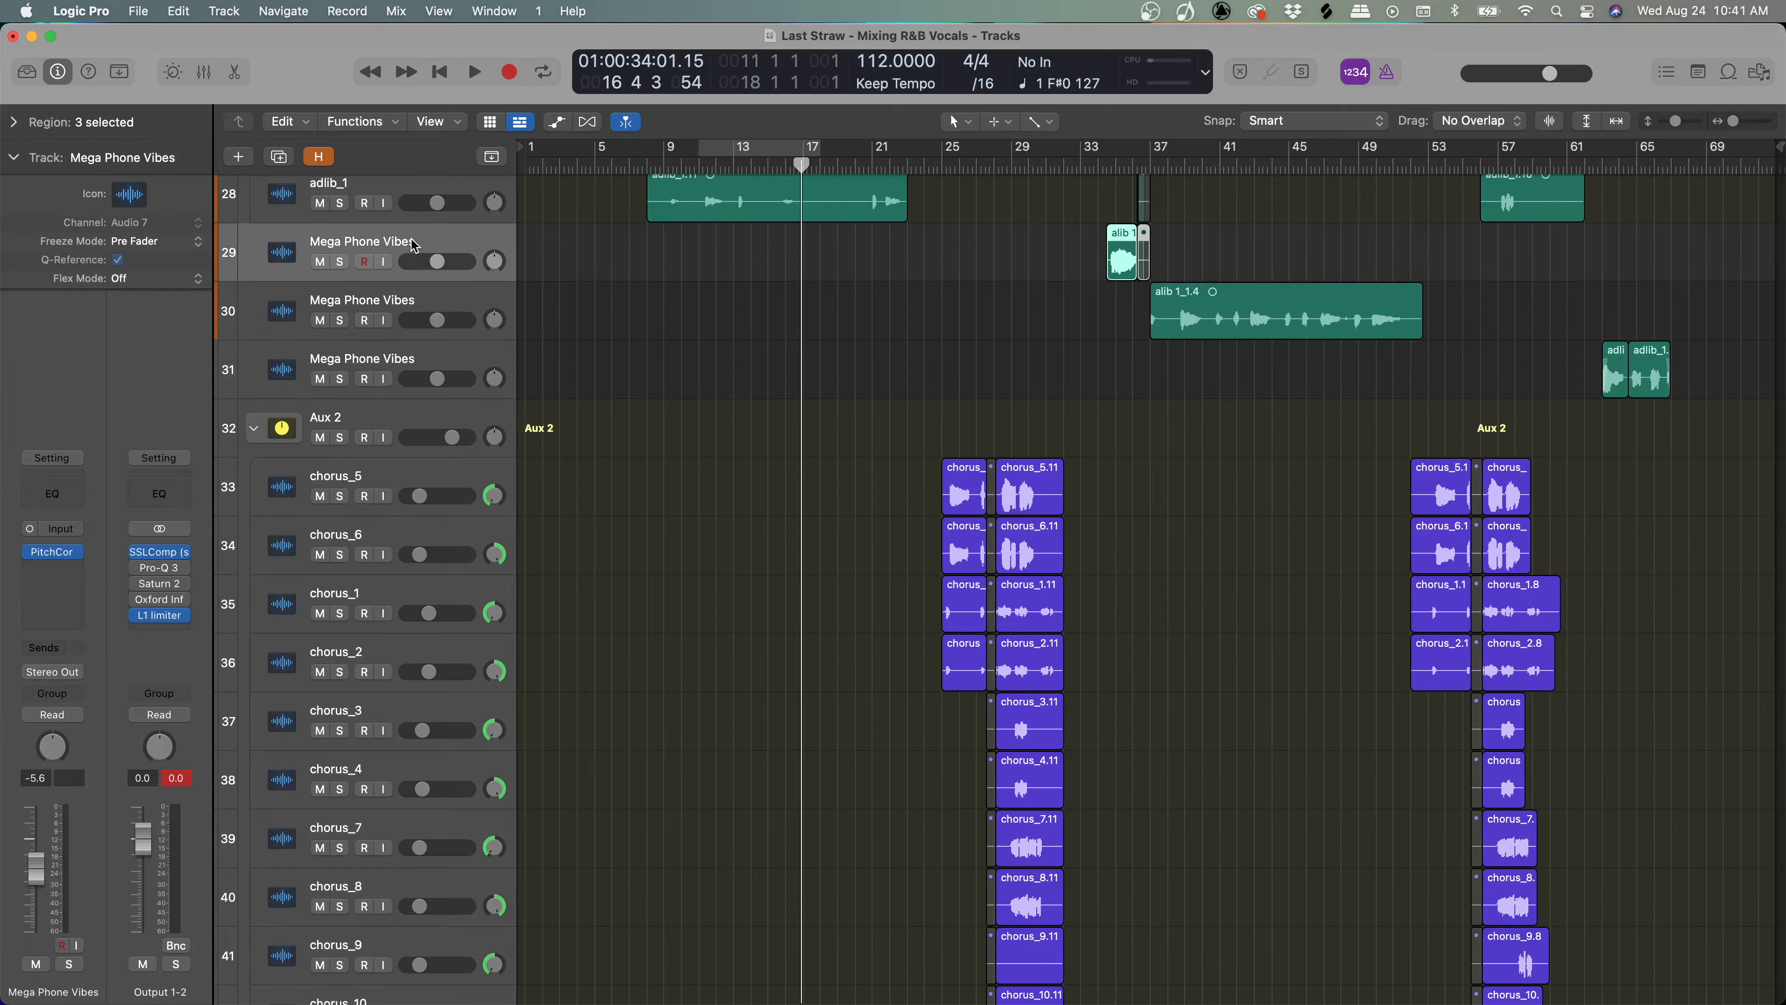
{"action": "scroll", "coordinate": [657, 262], "scroll_direction": "up", "scroll_amount": 4}
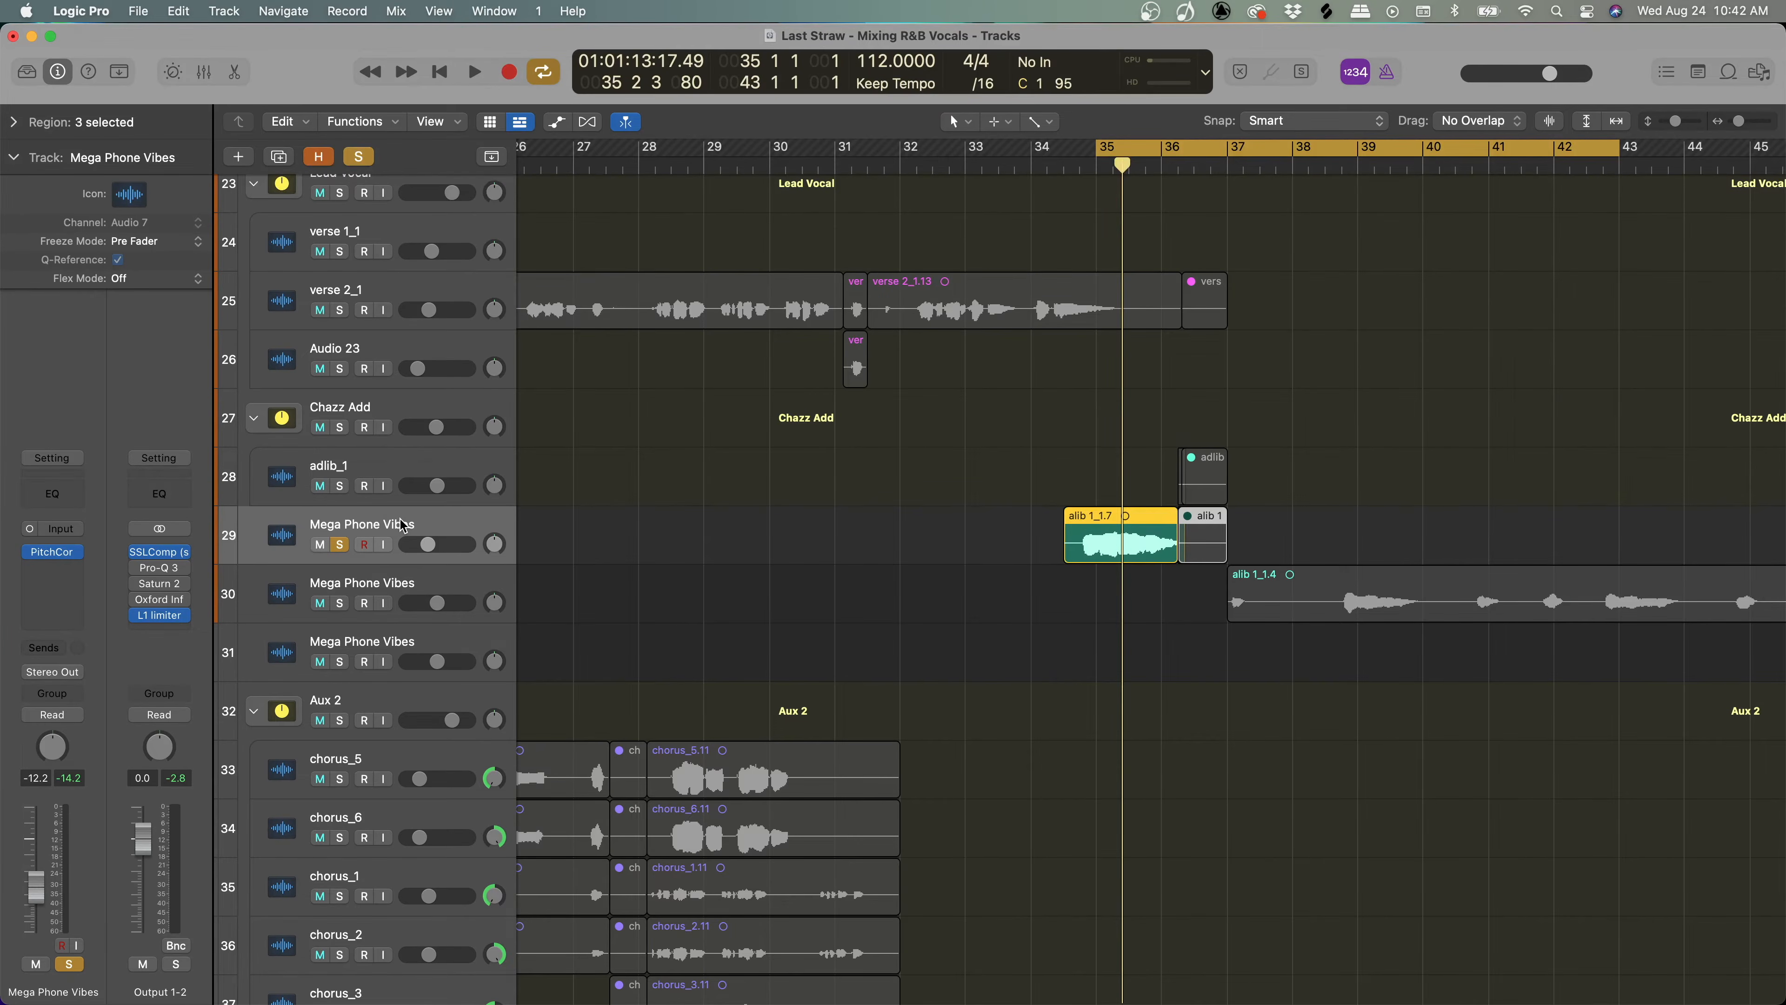
{"action": "left_click", "coordinate": [60, 568]}
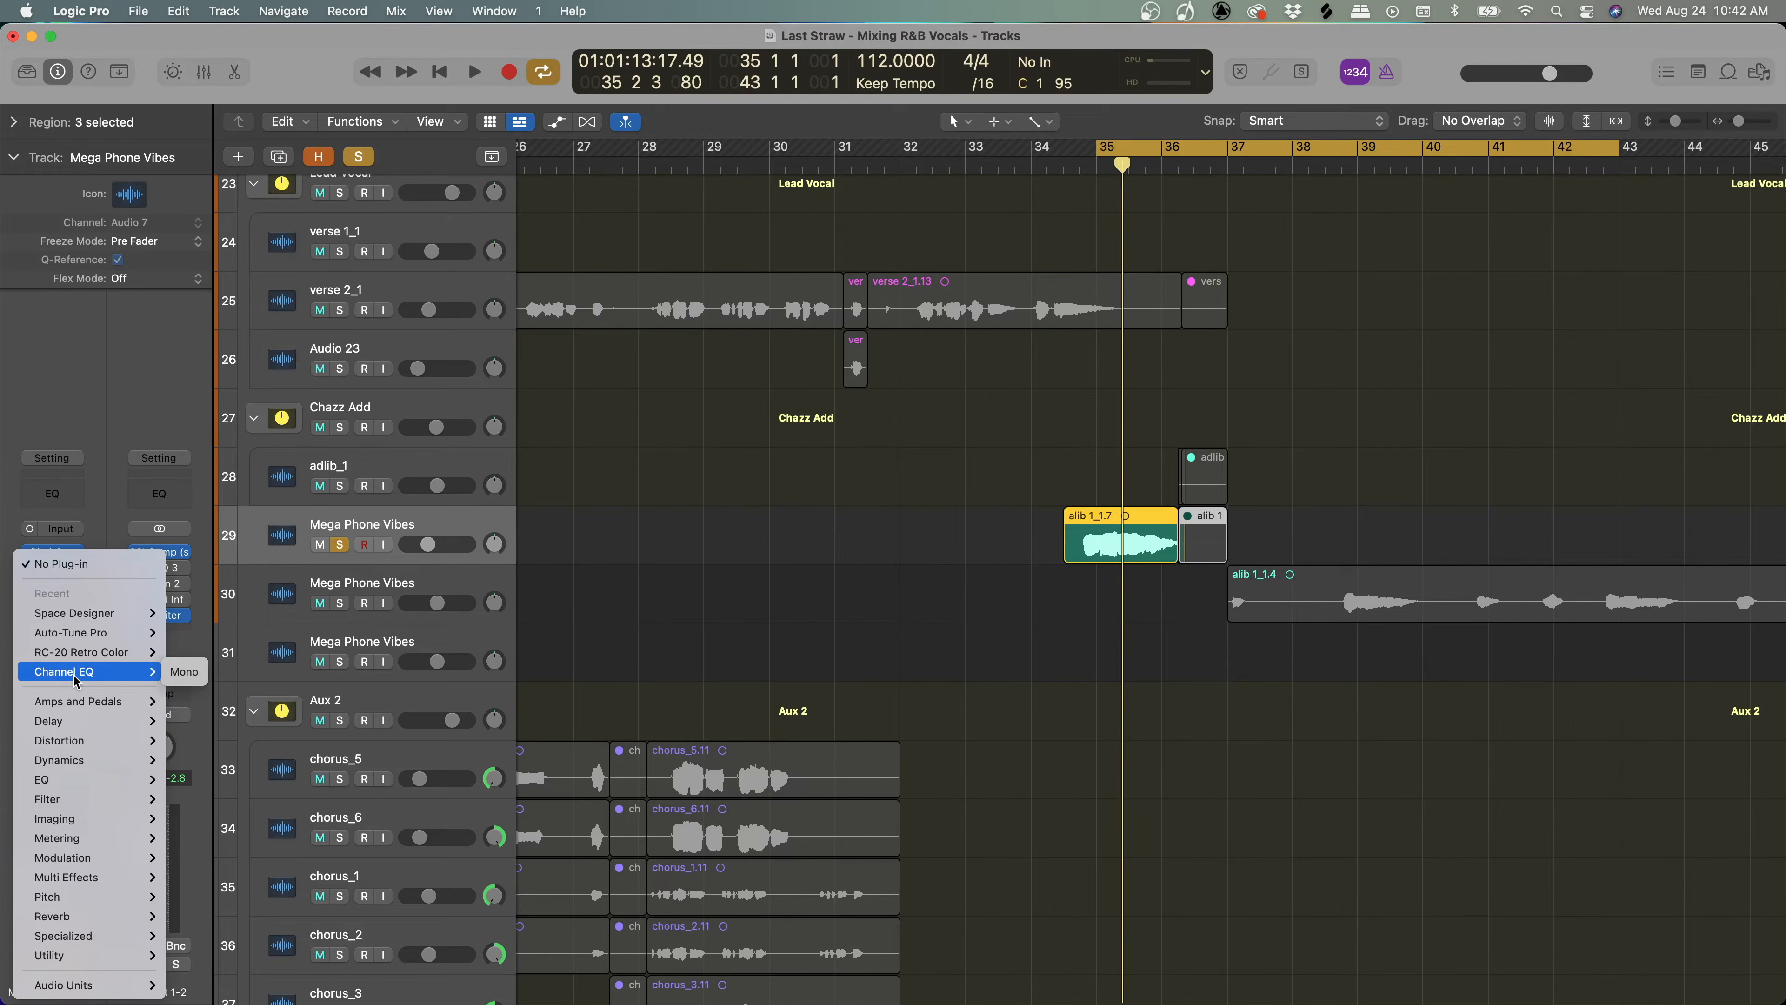
{"action": "mouse_move", "coordinate": [109, 834]}
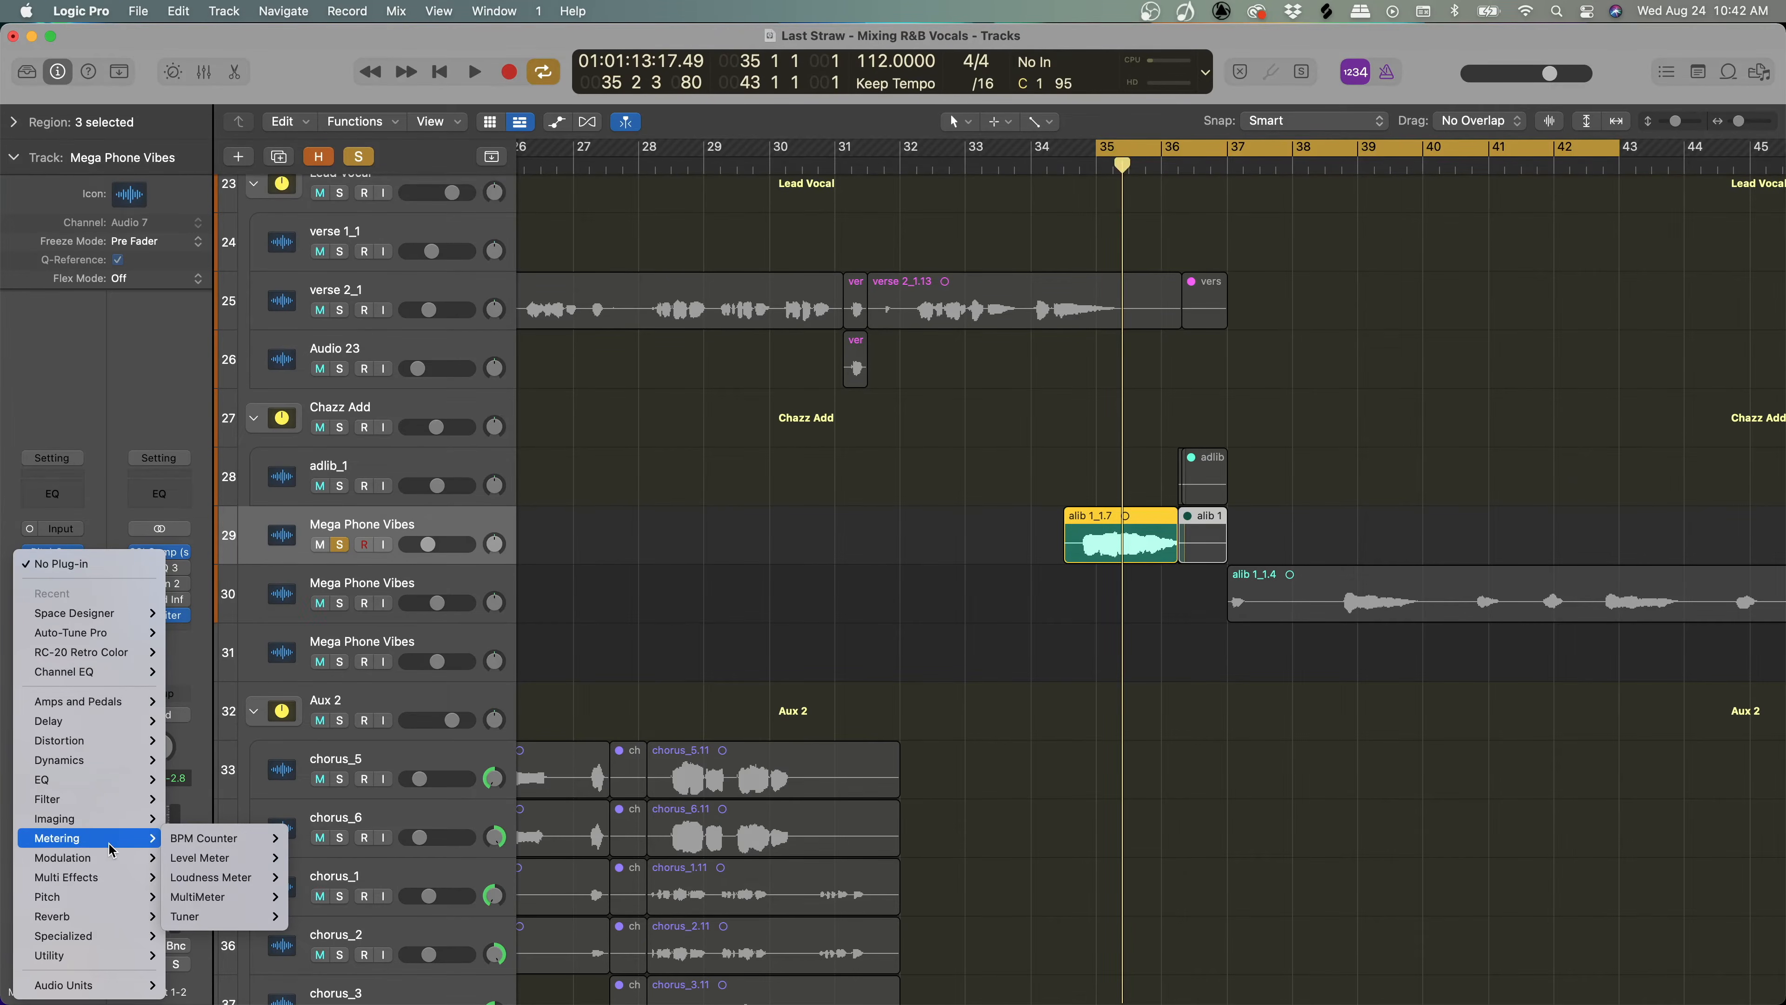
{"action": "mouse_move", "coordinate": [113, 762]}
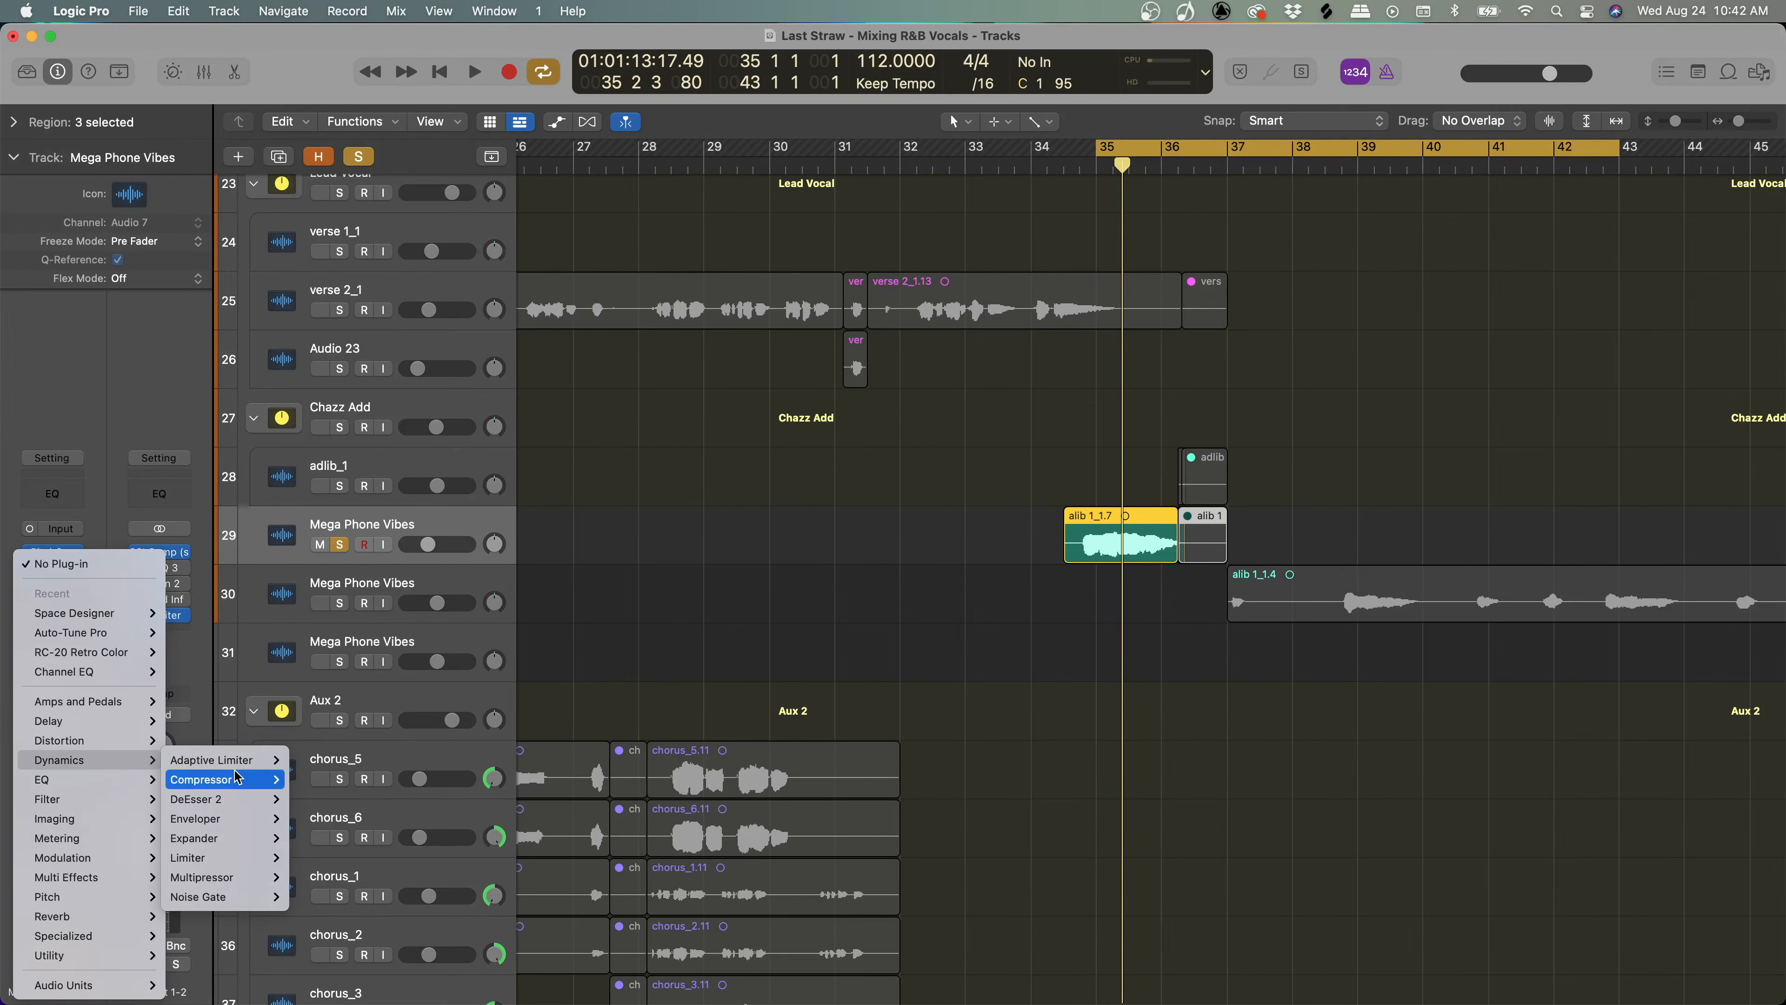
{"action": "left_click", "coordinate": [310, 778]}
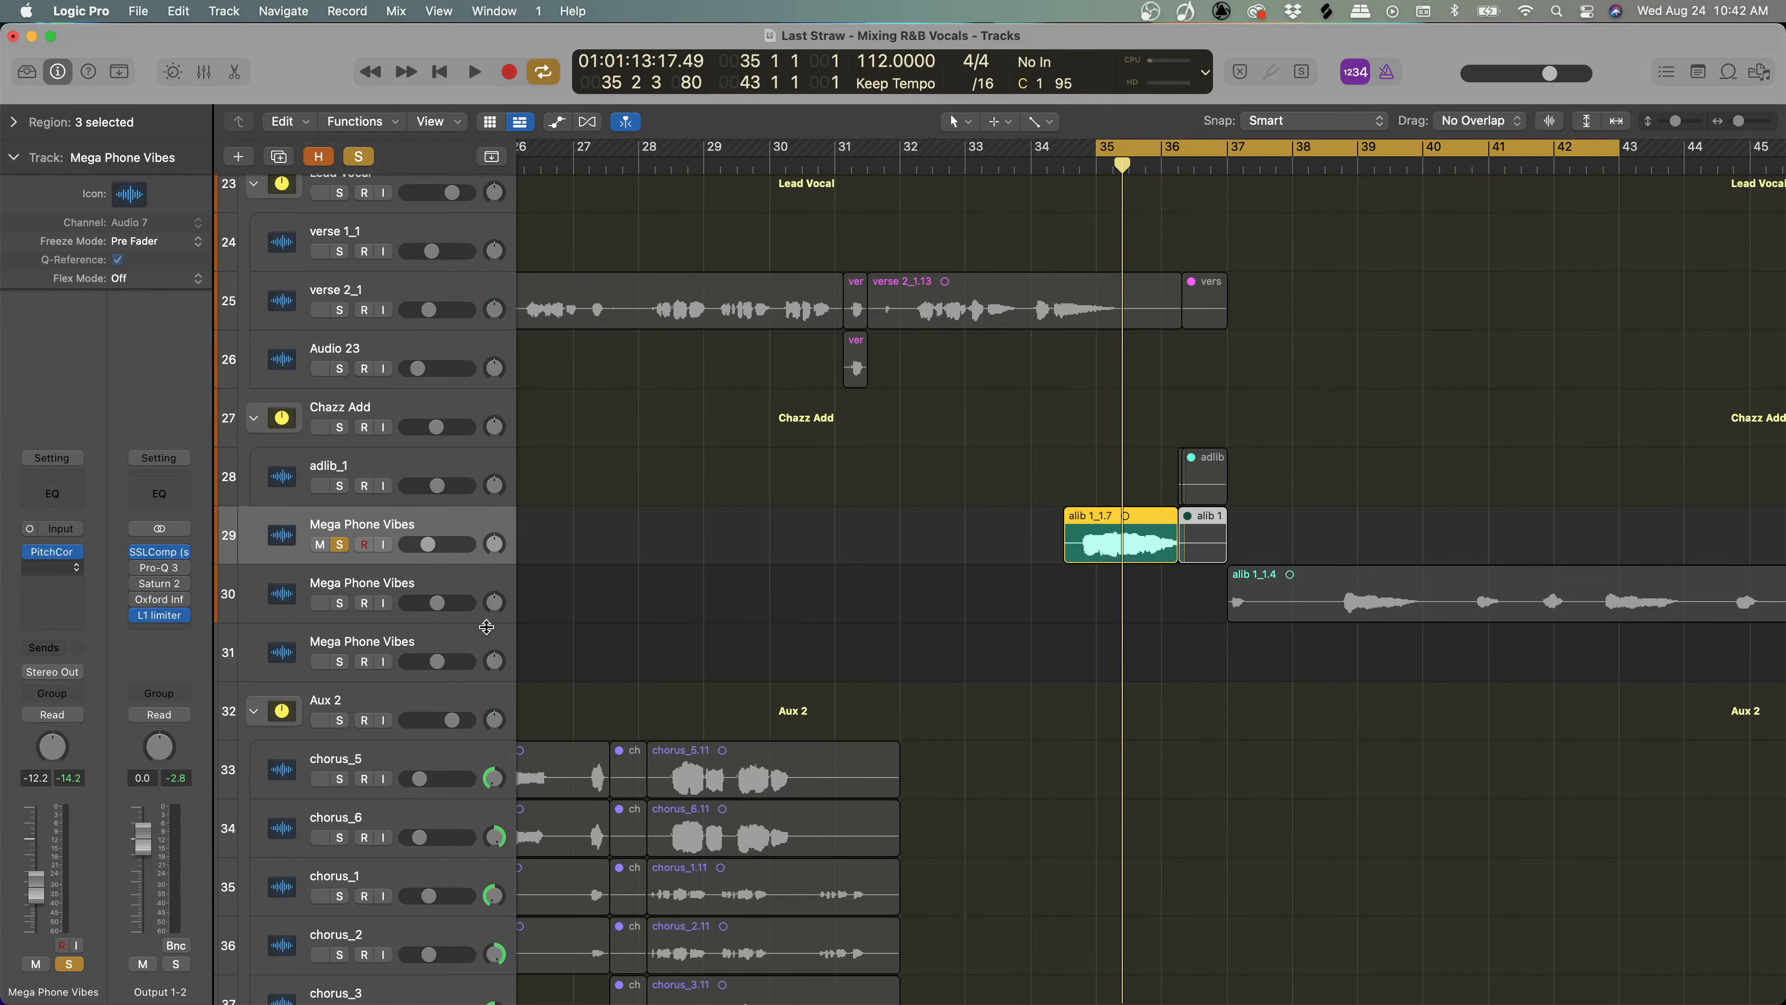
{"action": "left_click_drag", "start_coordinate": [1094, 287], "coordinate": [975, 200]}
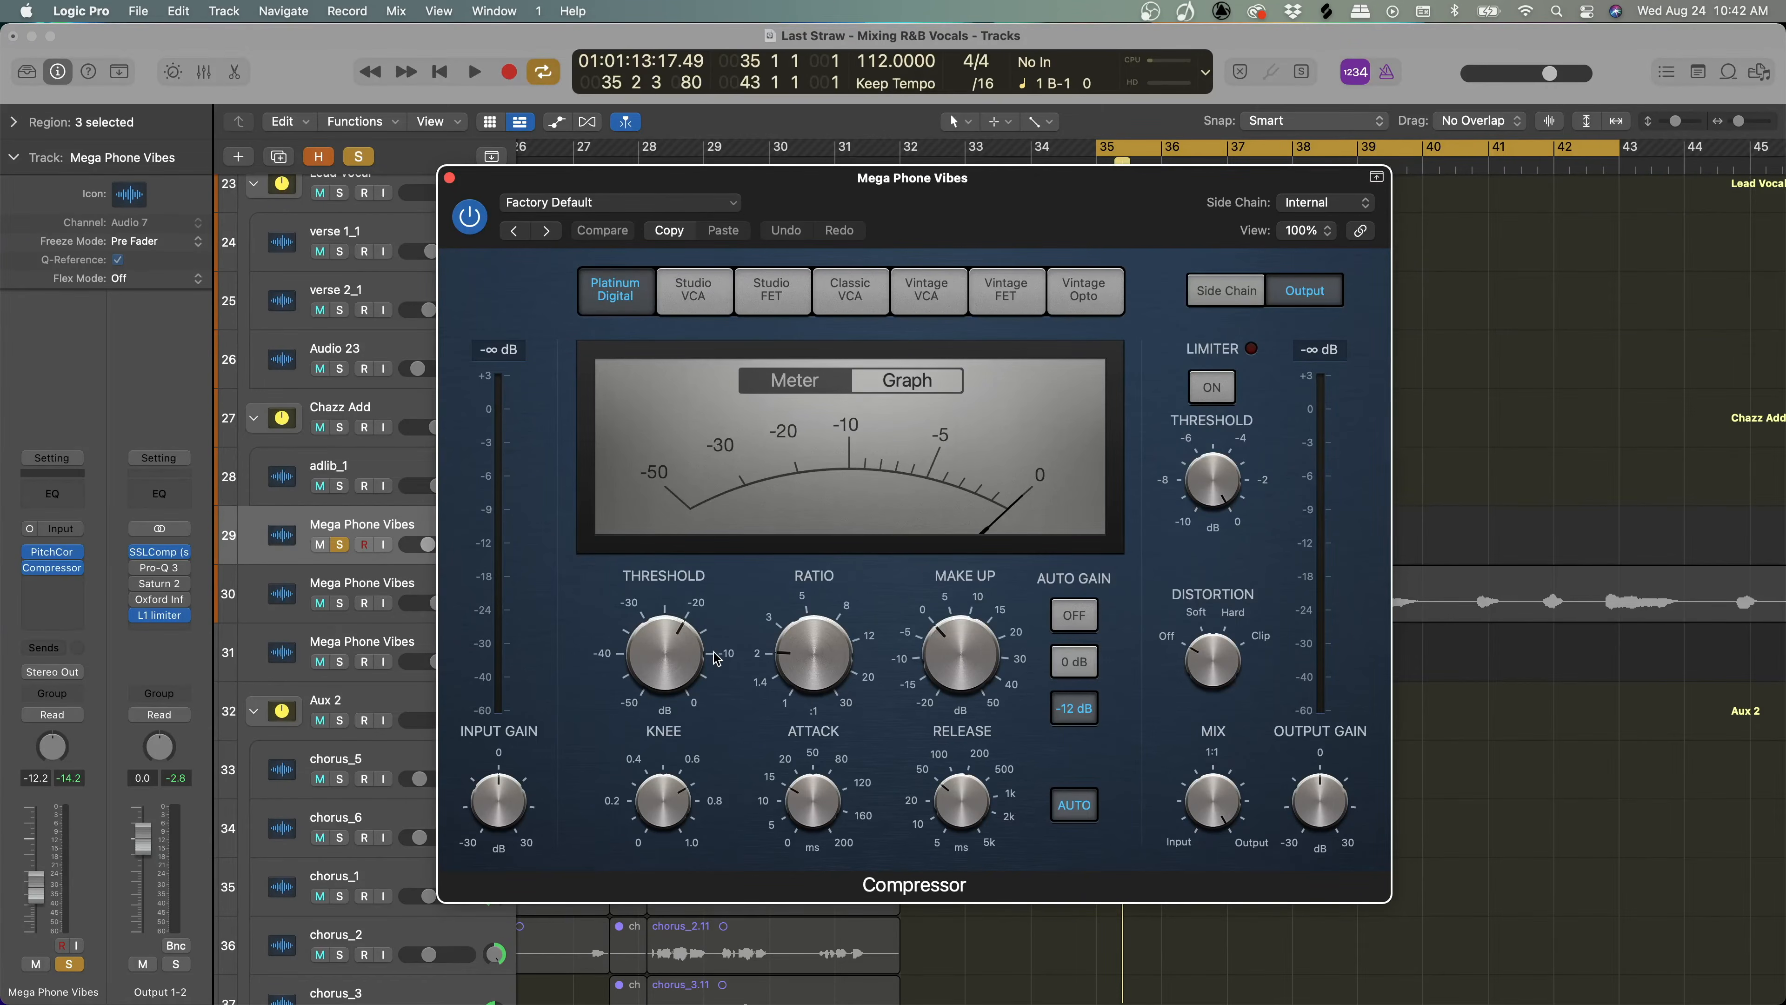
Play back track 29 through the Compressor at its Factory Default settings, and close the plug-in.
{"action": "key", "text": "space"}
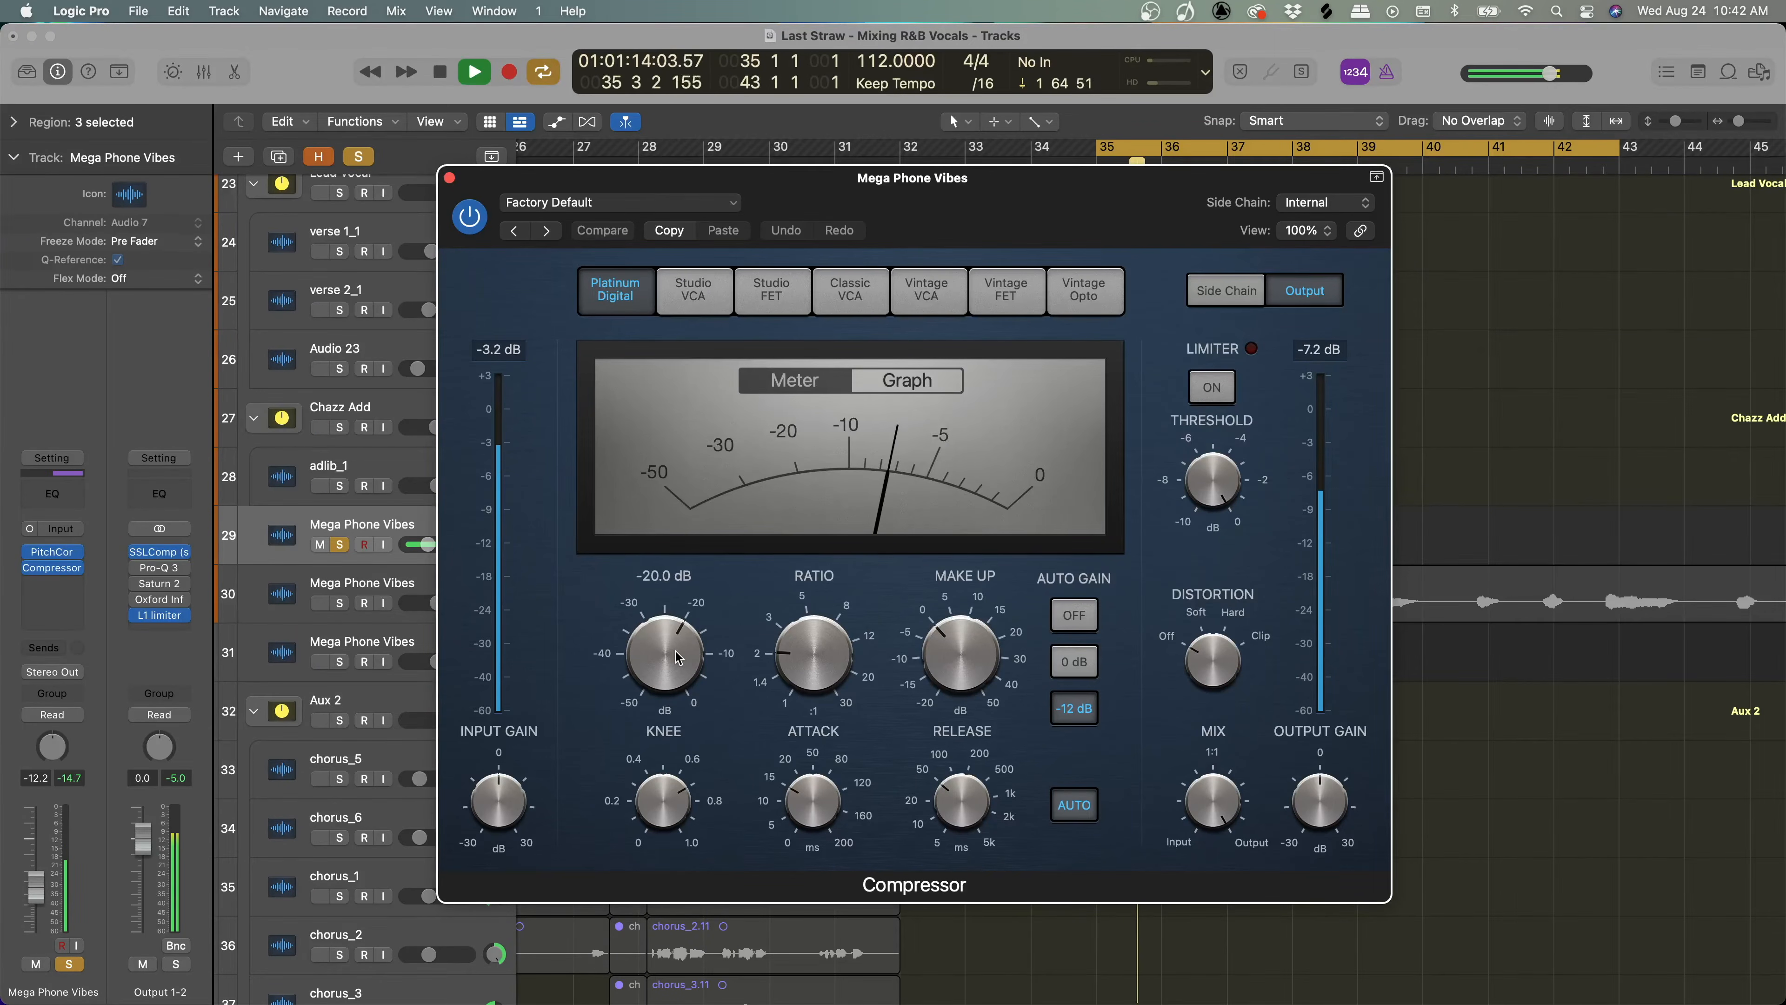
{"action": "key", "text": "space"}
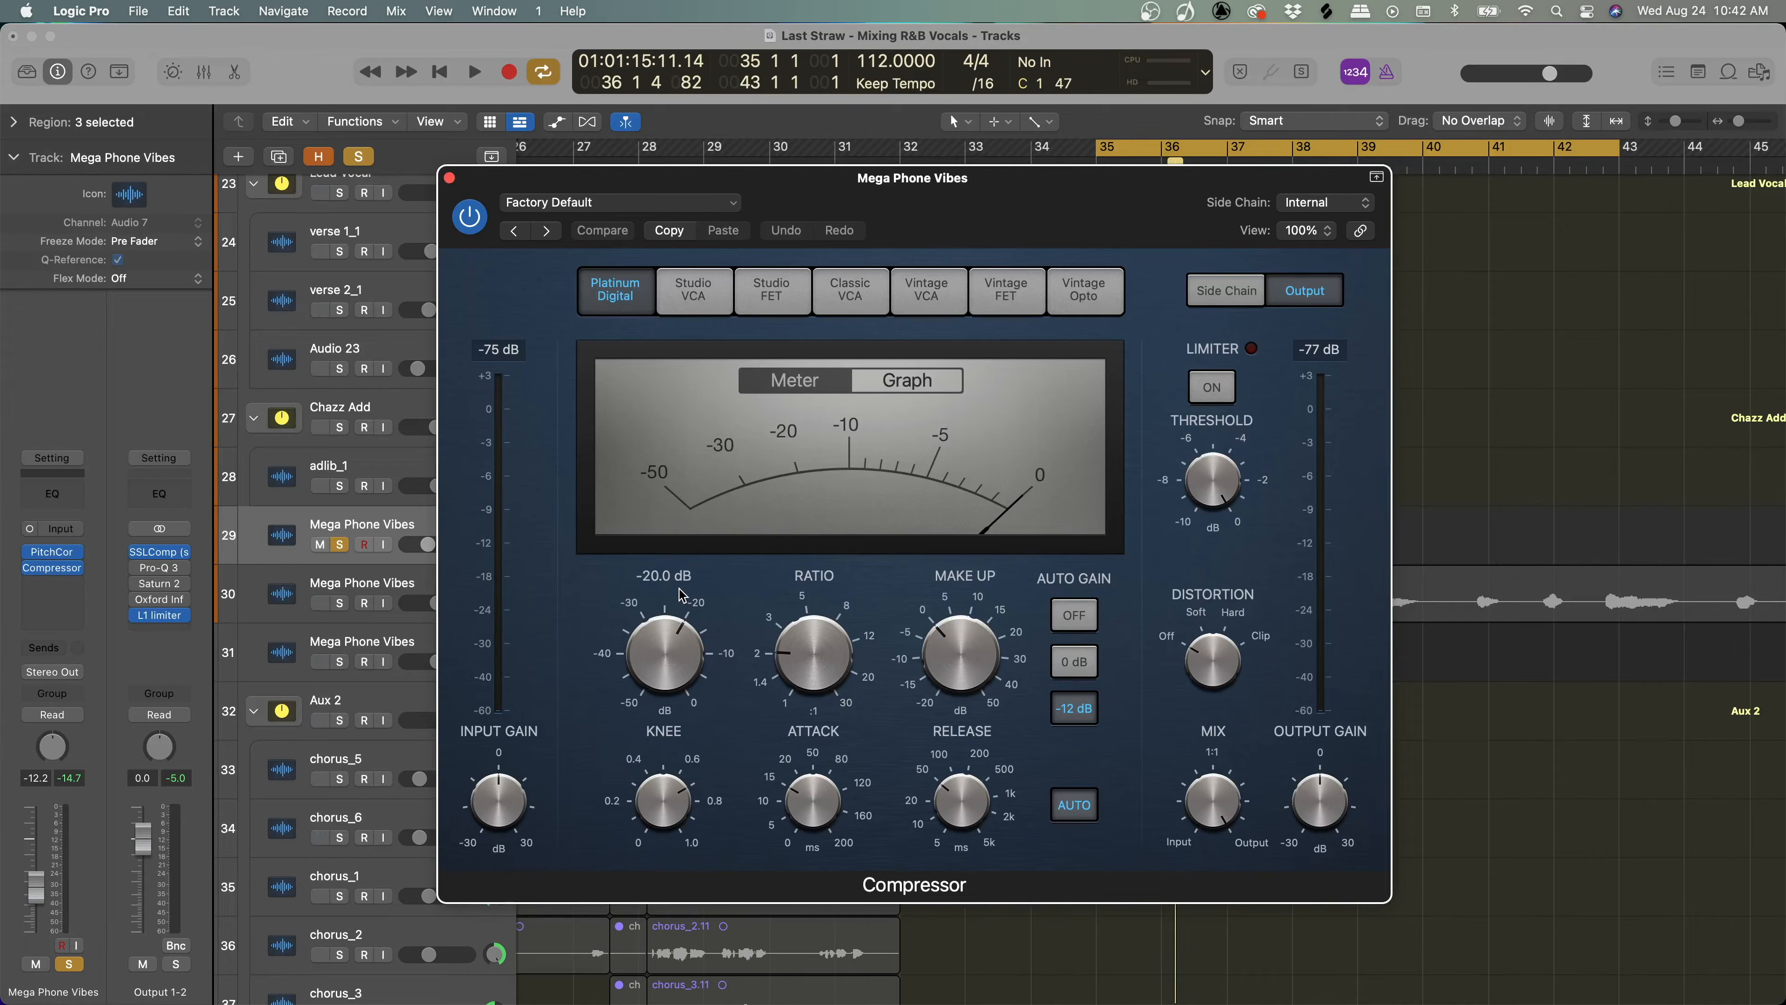
{"action": "mouse_move", "coordinate": [797, 655]}
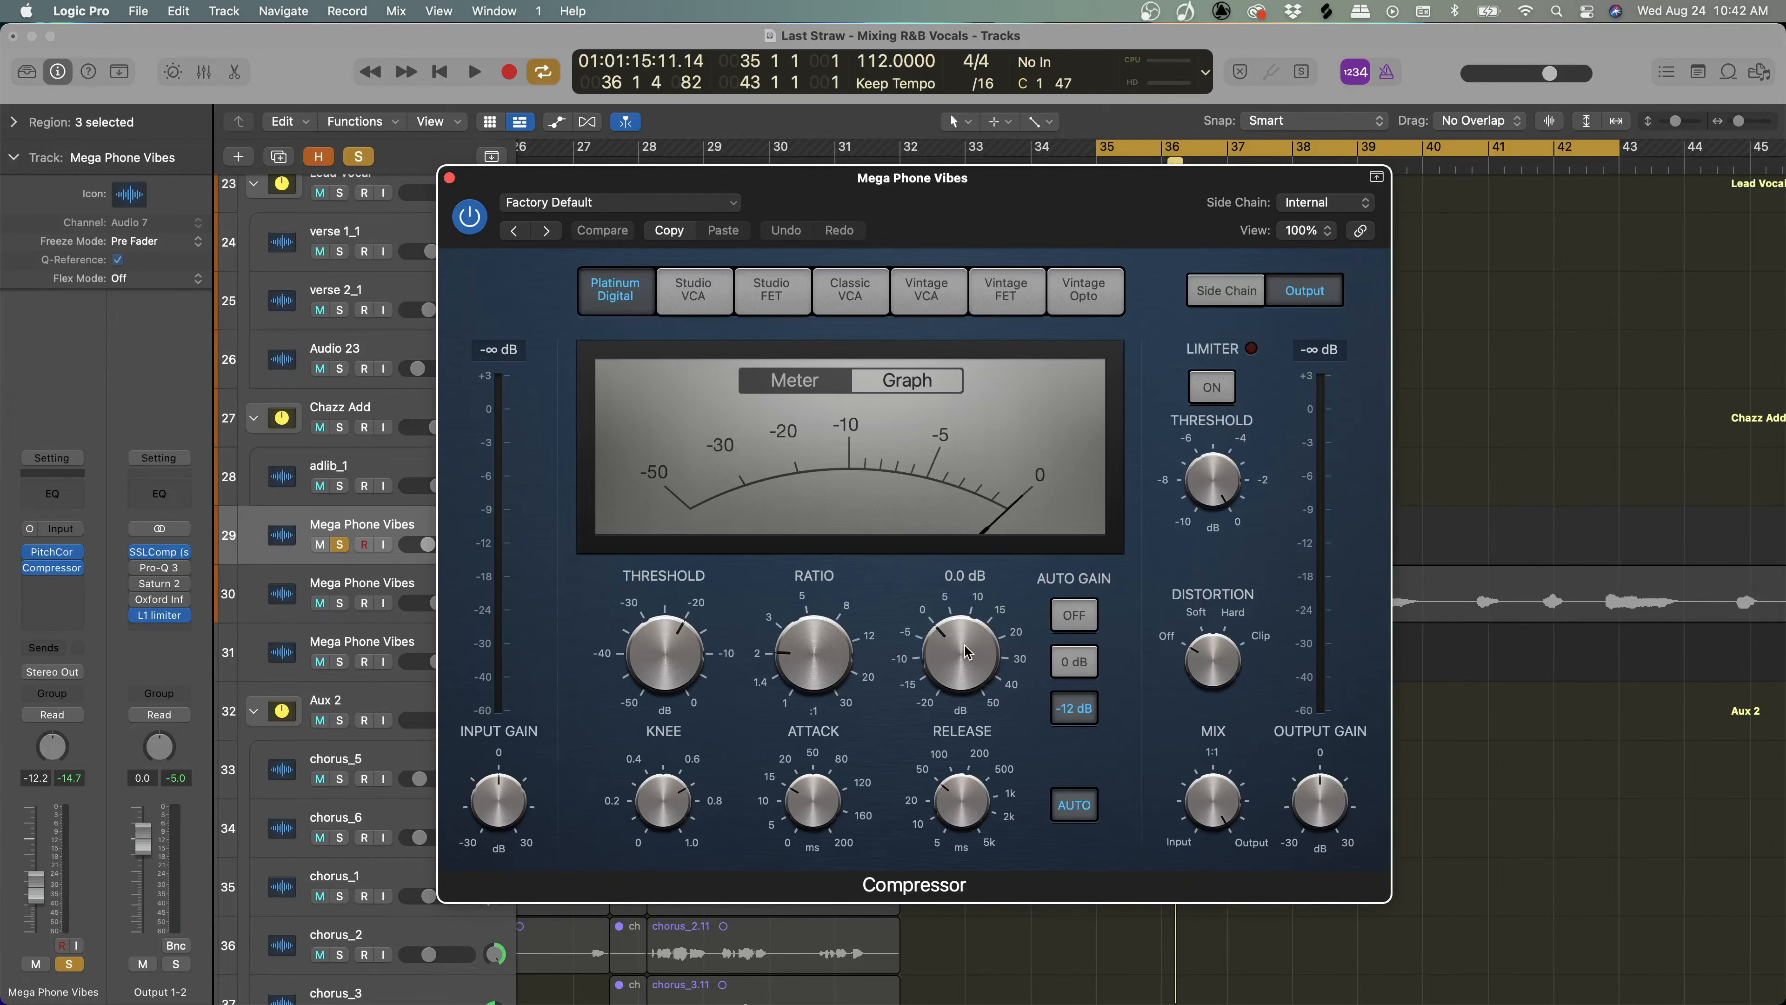
{"action": "left_click", "coordinate": [449, 177]}
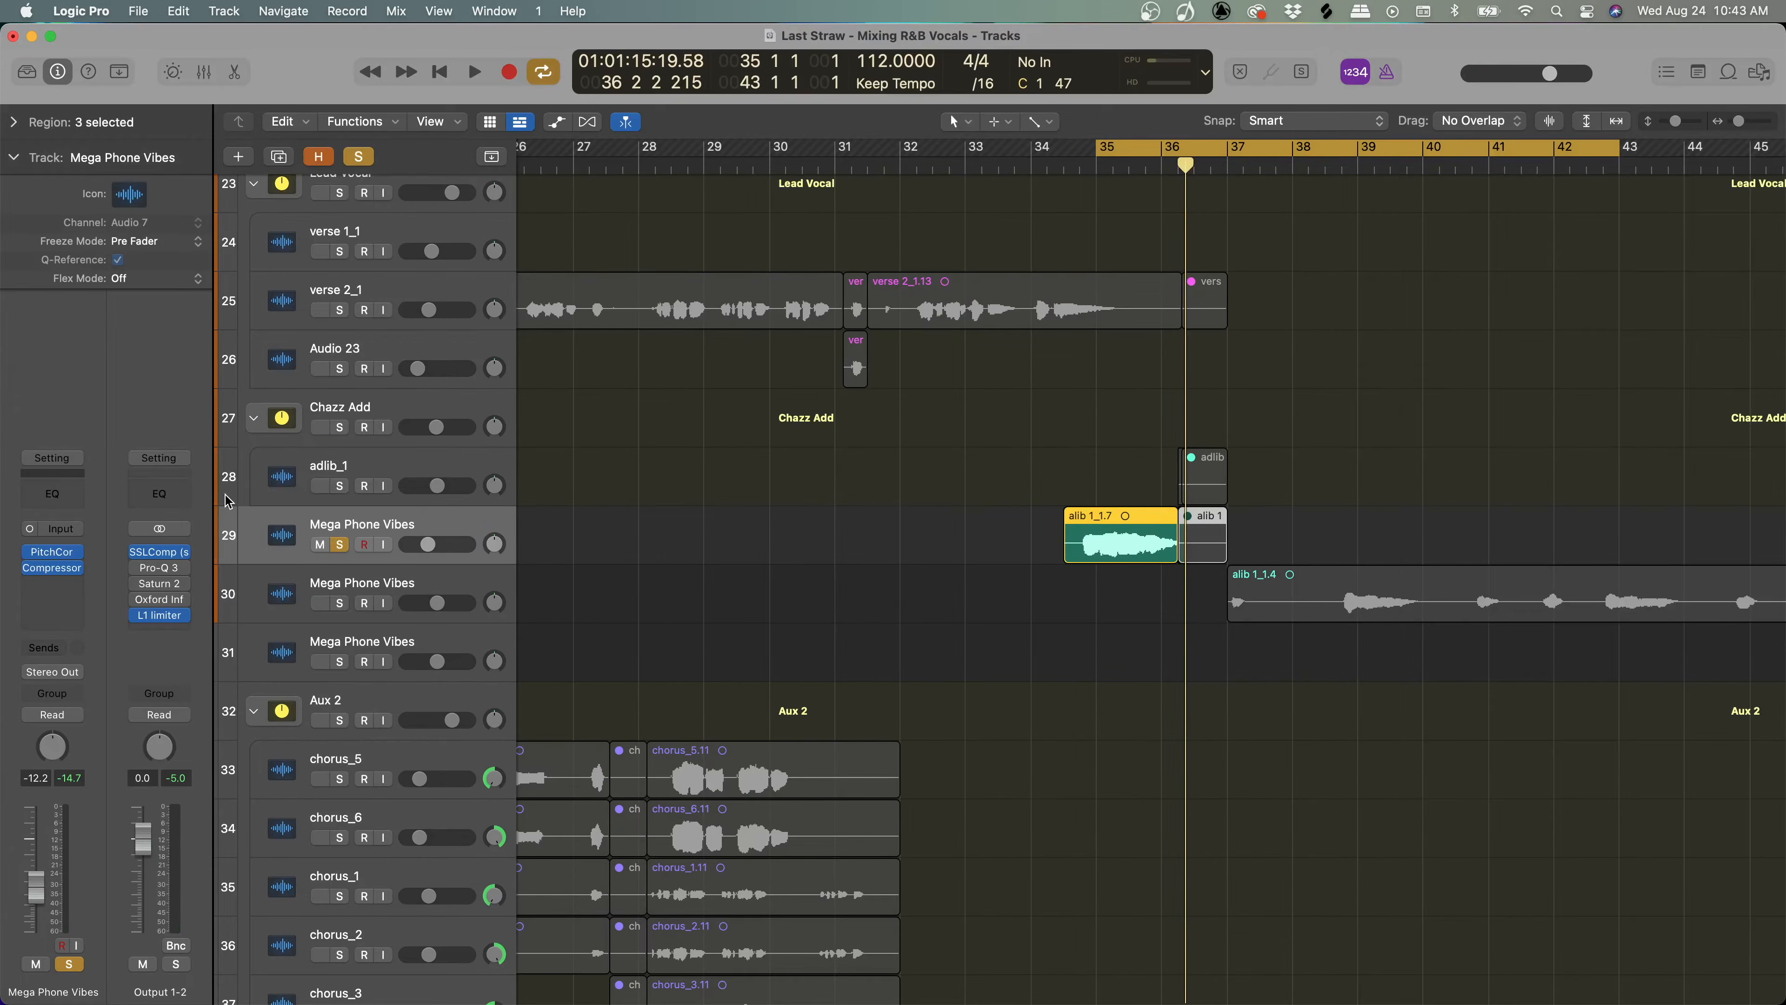
Insert a Channel EQ after the Compressor on Mega Phone Vibes track 29.
{"action": "left_click", "coordinate": [61, 588]}
{"action": "left_click", "coordinate": [97, 486]}
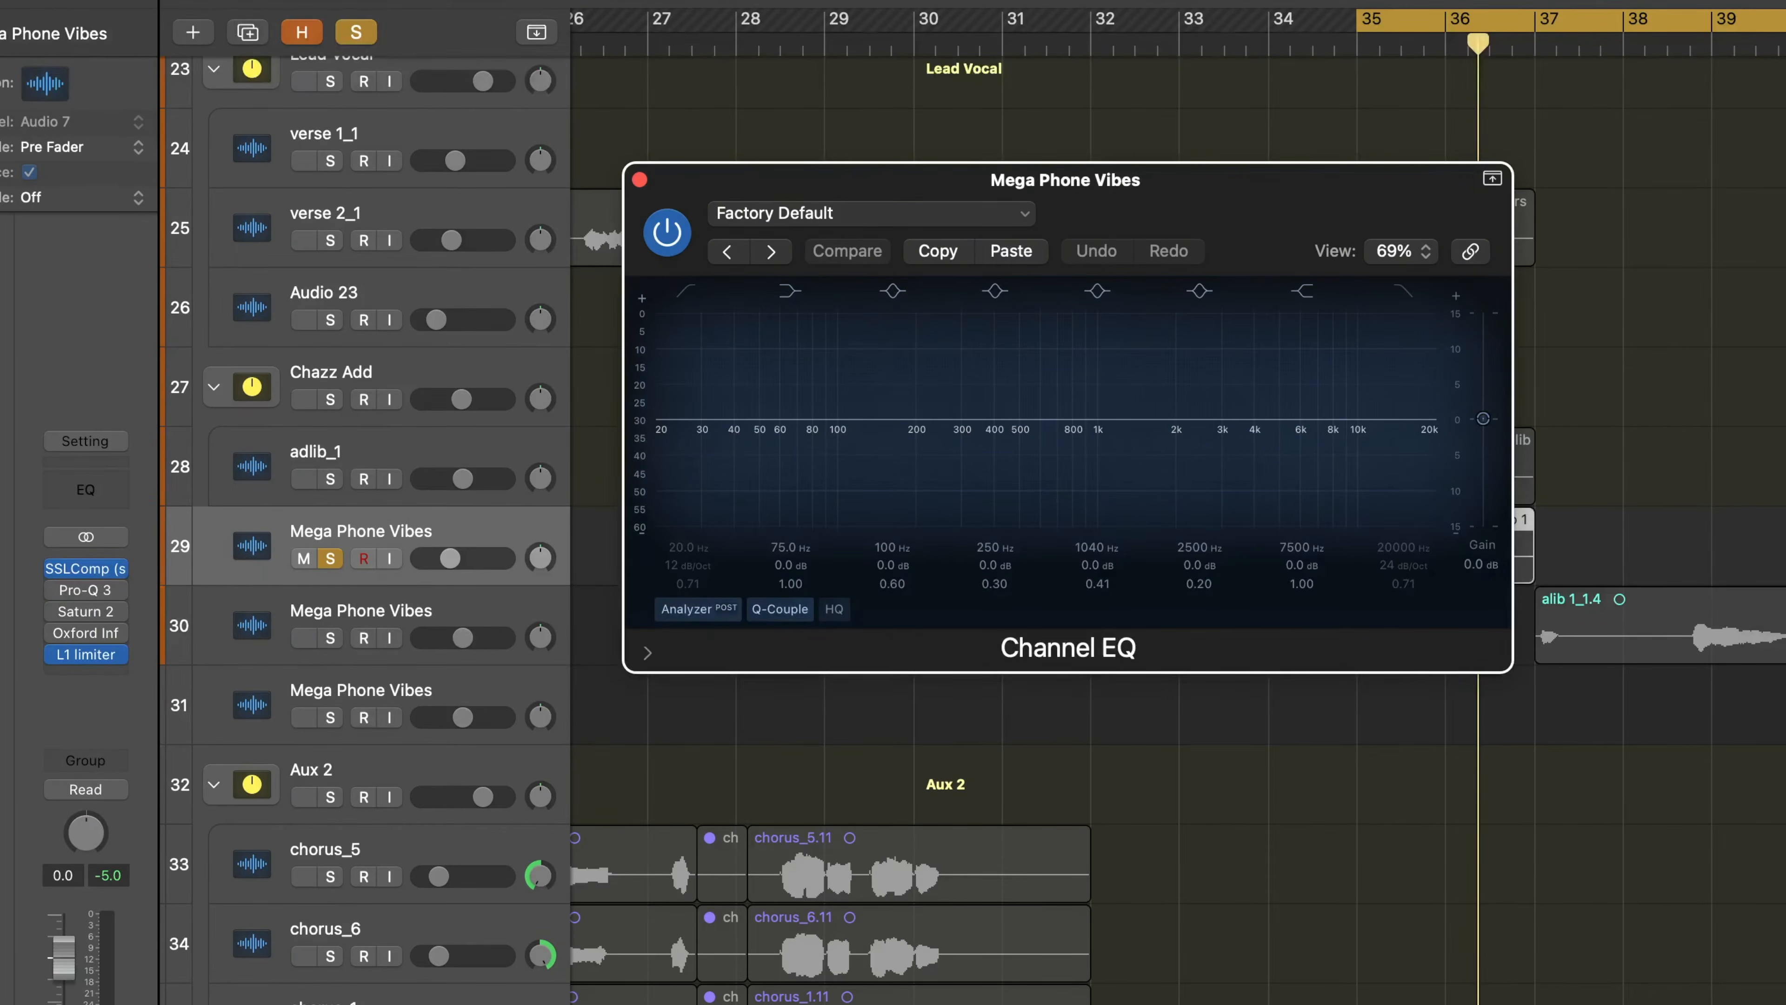
{"action": "left_click_drag", "start_coordinate": [1053, 190], "coordinate": [944, 196]}
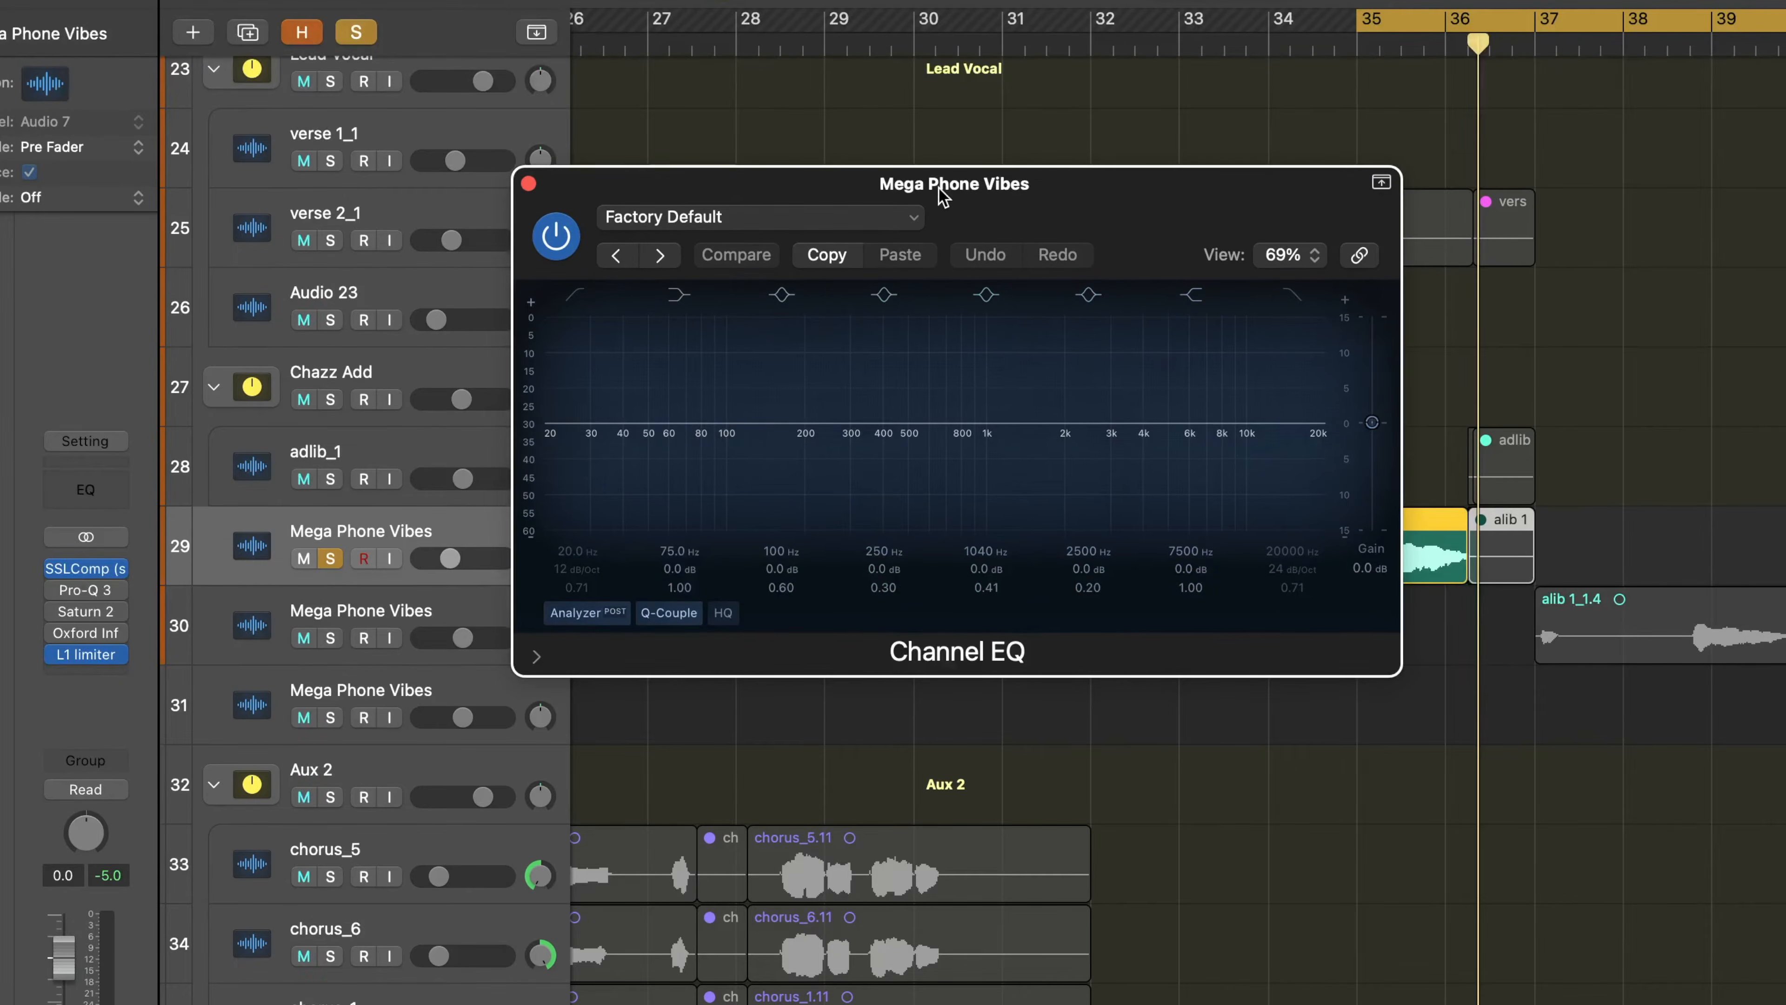
Band-limit the Channel EQ with a low cut at about 378 Hz and a high cut at about 3280 Hz, and boost the midrange around 1 kHz.
{"action": "left_click", "coordinate": [574, 301]}
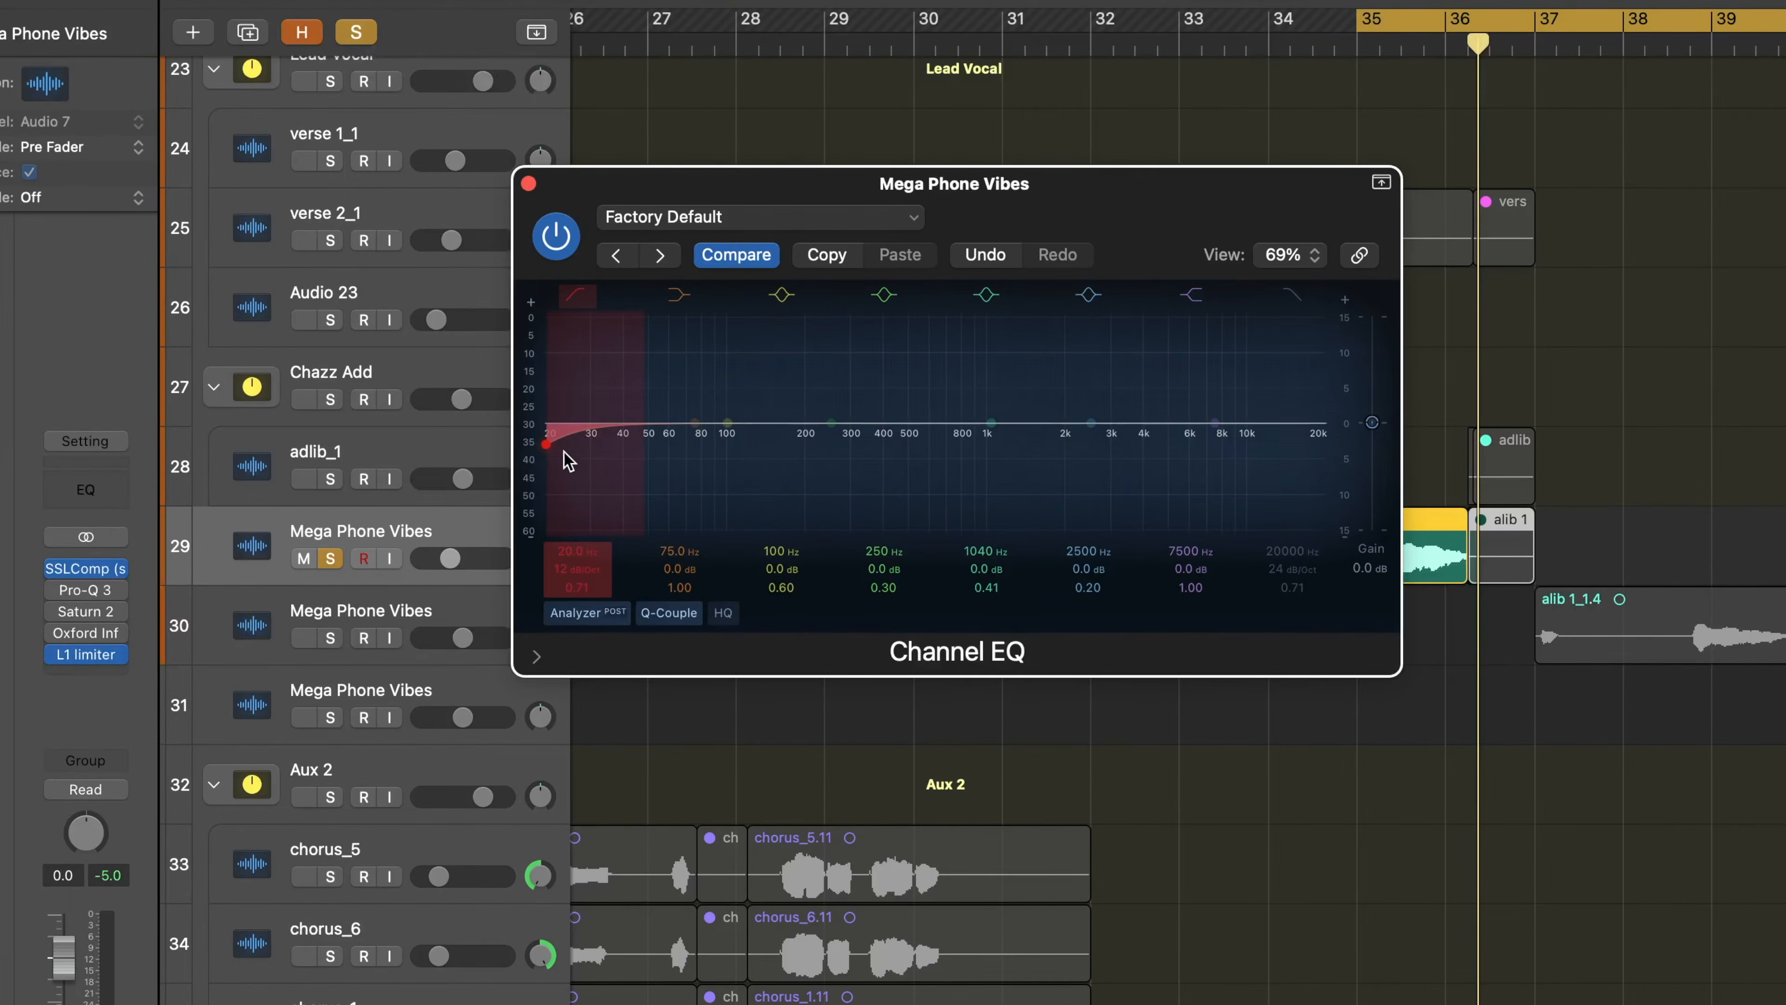
{"action": "left_click_drag", "start_coordinate": [563, 450], "coordinate": [858, 445]}
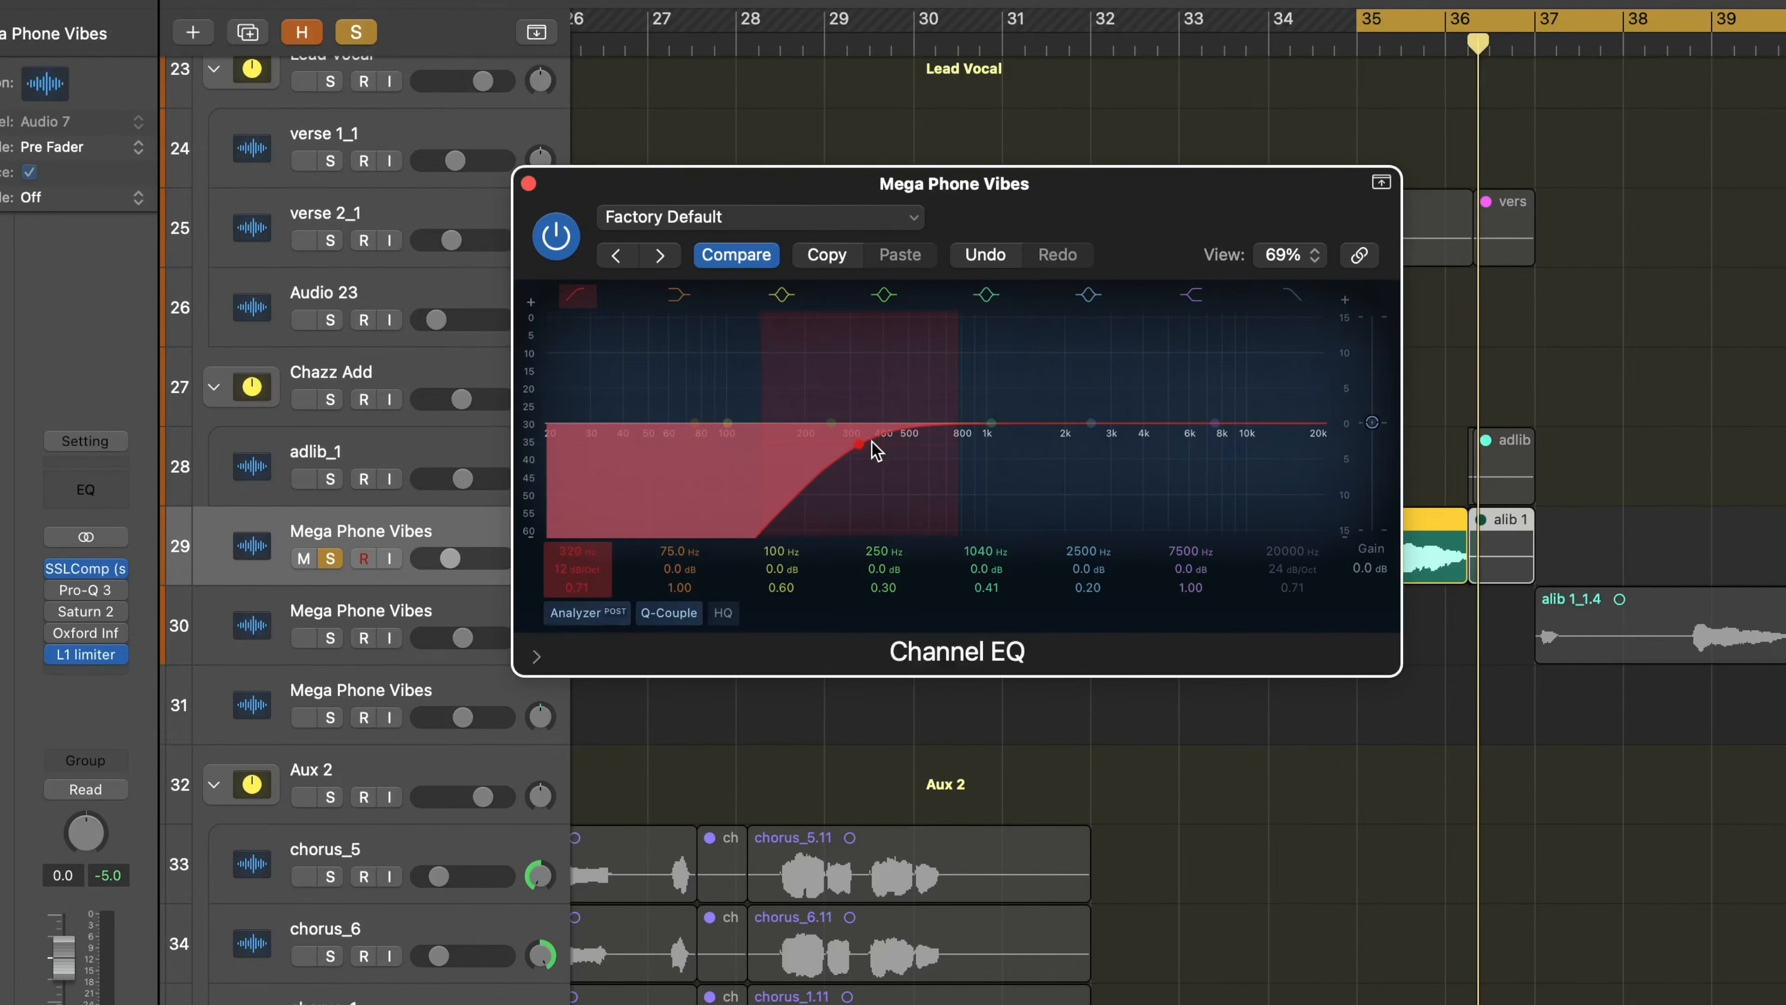
{"action": "left_click", "coordinate": [1292, 295]}
{"action": "left_click_drag", "start_coordinate": [1315, 440], "coordinate": [1127, 448]}
{"action": "left_click_drag", "start_coordinate": [859, 445], "coordinate": [870, 448]}
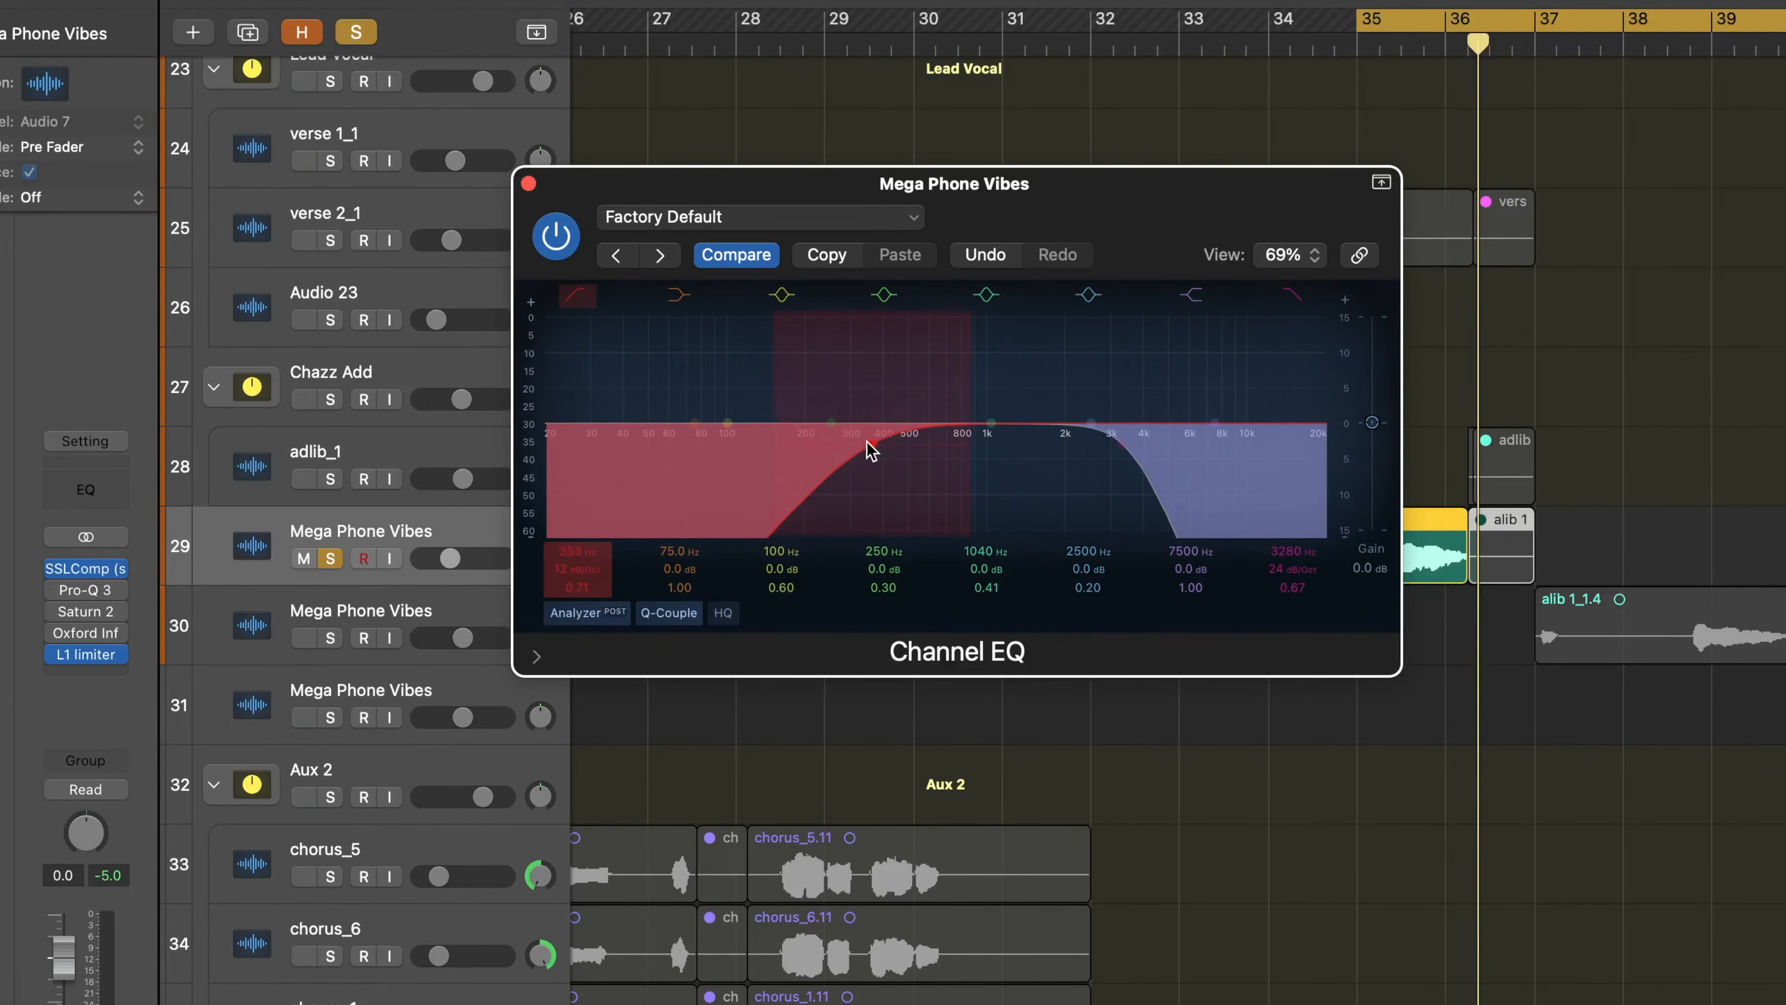
{"action": "key", "text": "space"}
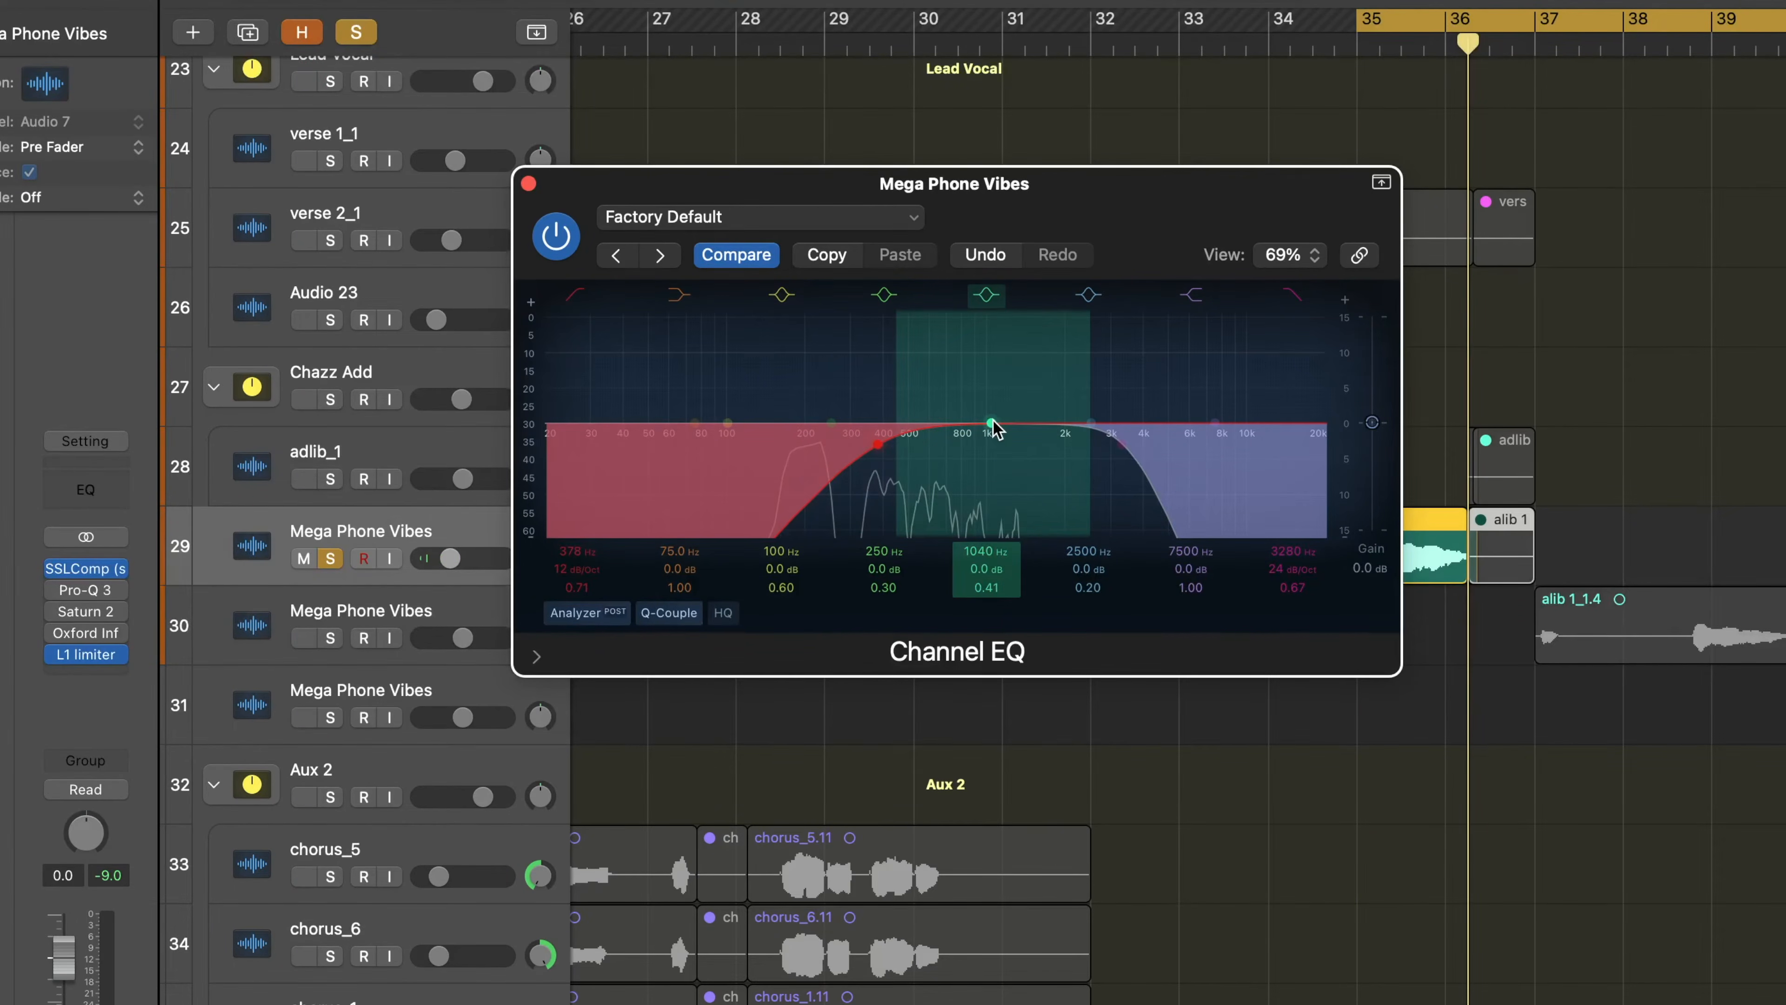
{"action": "left_click_drag", "start_coordinate": [992, 423], "coordinate": [975, 389]}
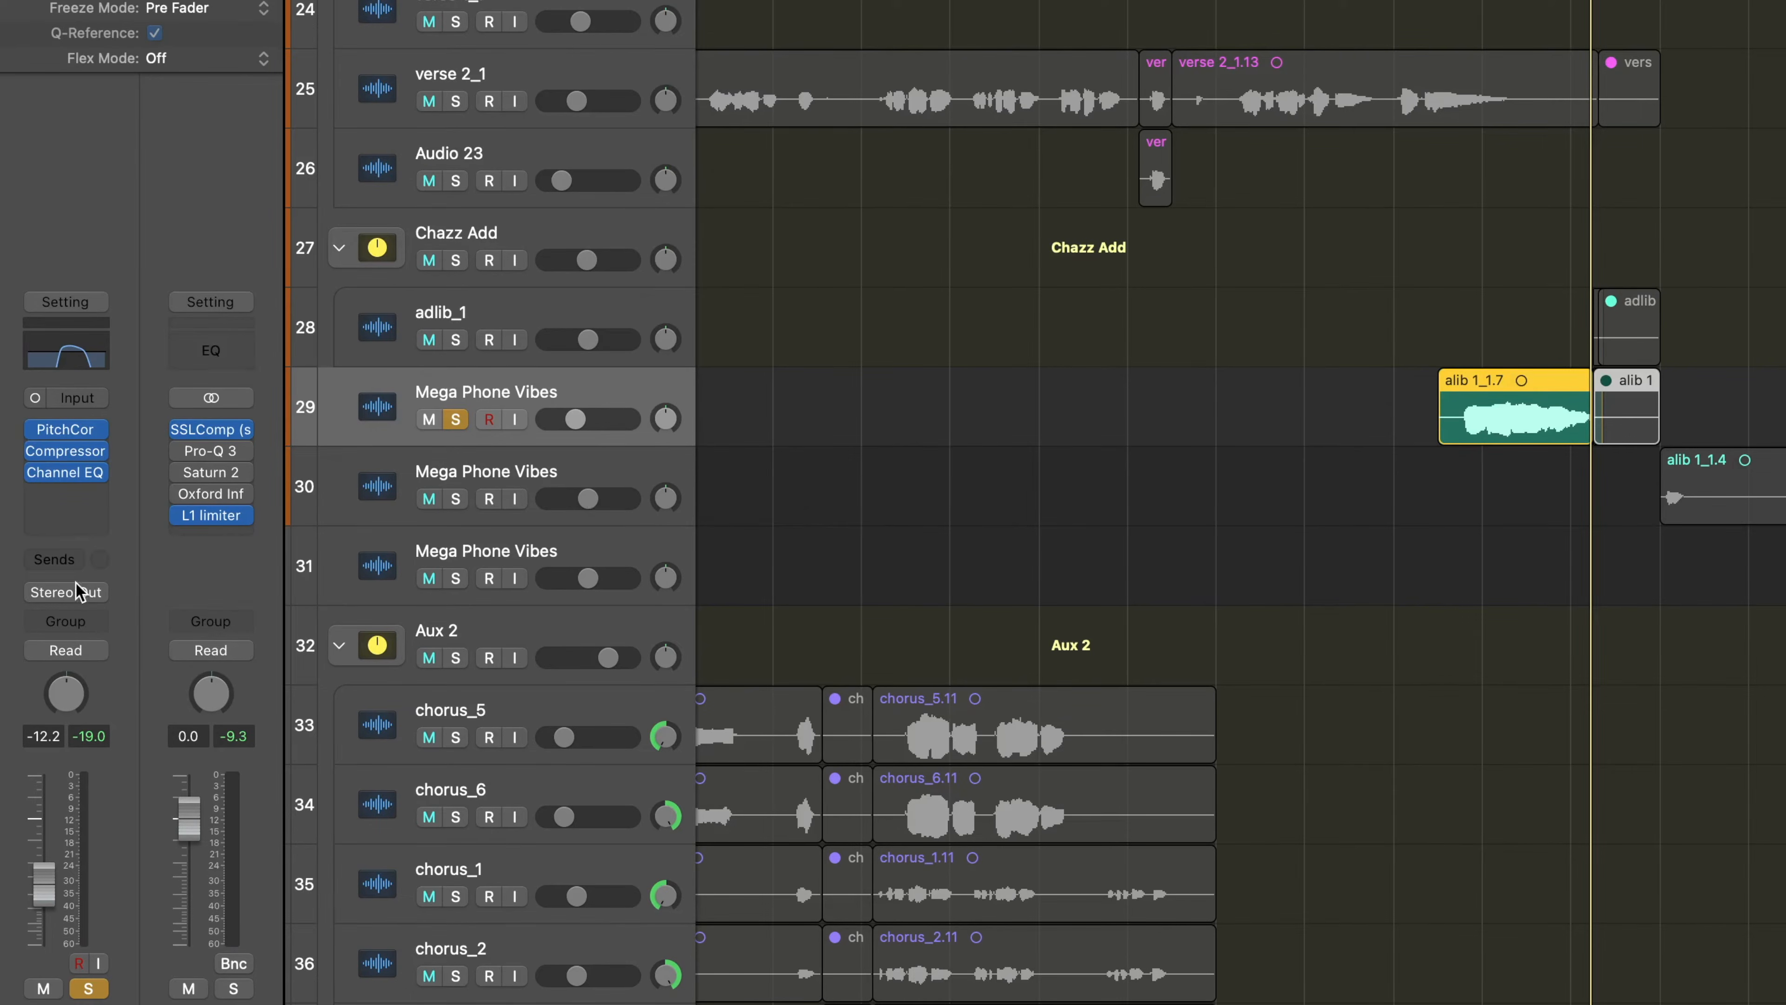
{"action": "left_click", "coordinate": [76, 560]}
{"action": "mouse_move", "coordinate": [88, 599]}
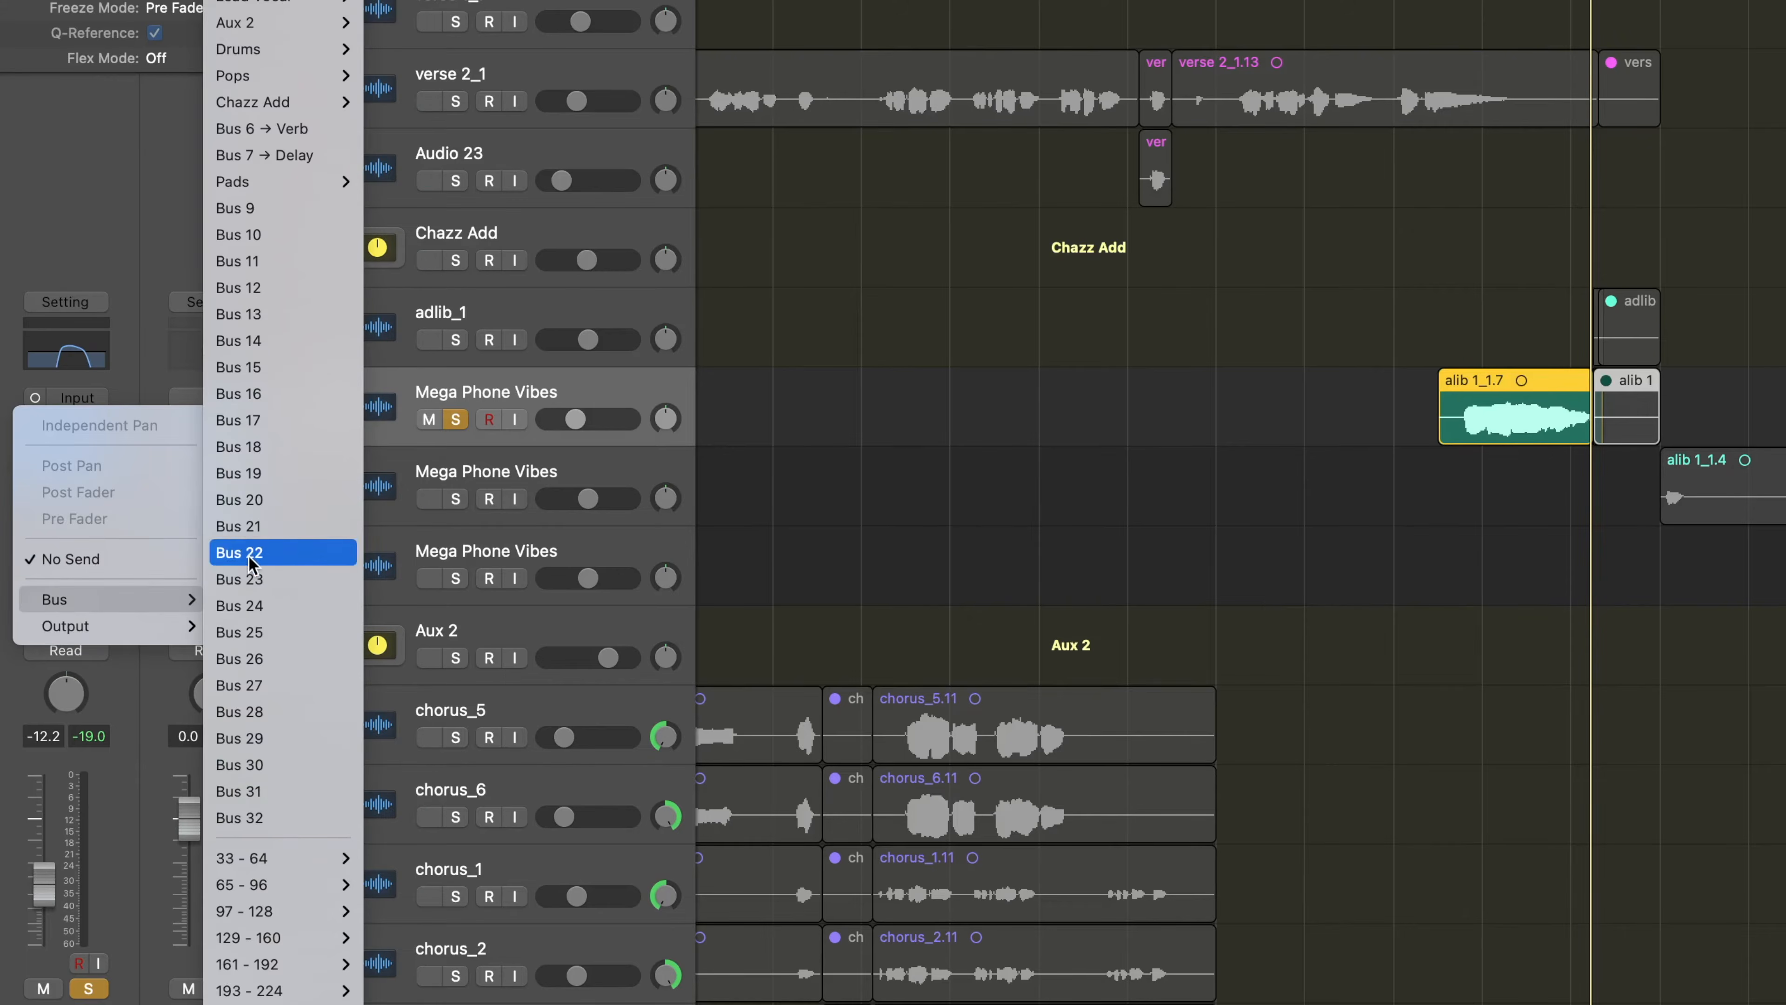
{"action": "left_click", "coordinate": [1101, 330]}
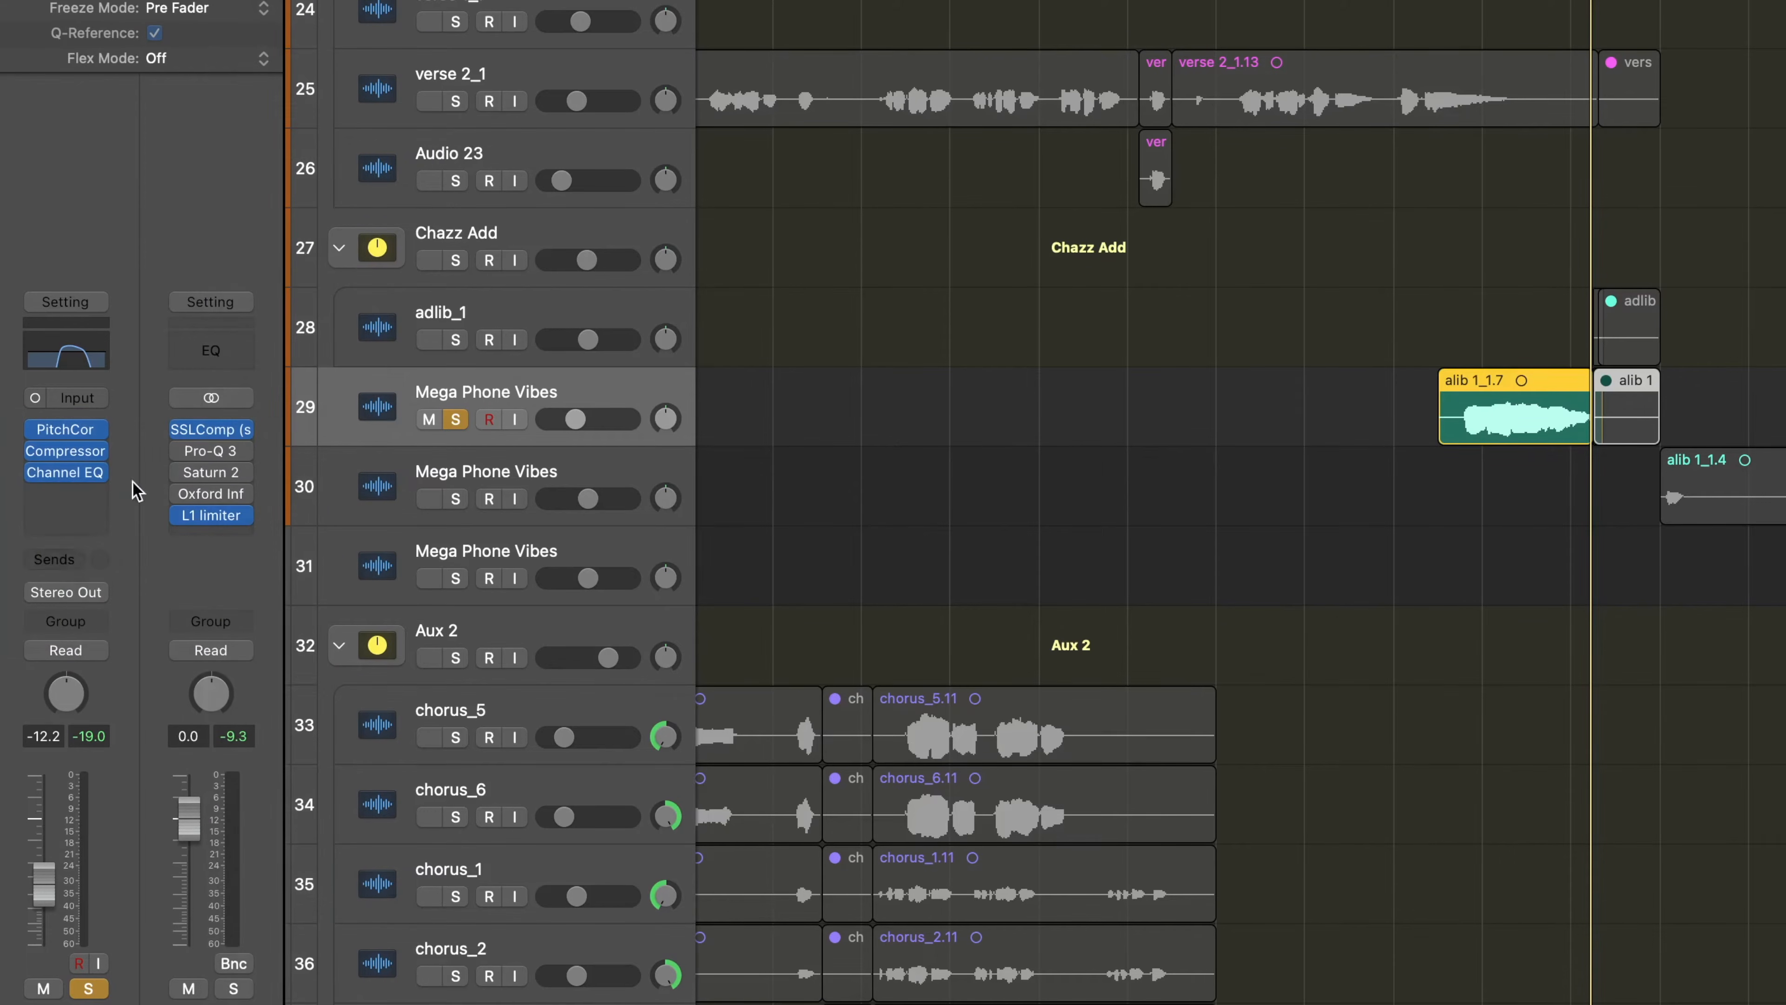
Add a send to Bus 6 (Verb) on Mega Phone Vibes track 29 and raise it to about -6.3 dB during playback.
{"action": "left_click", "coordinate": [70, 560]}
{"action": "mouse_move", "coordinate": [70, 604]}
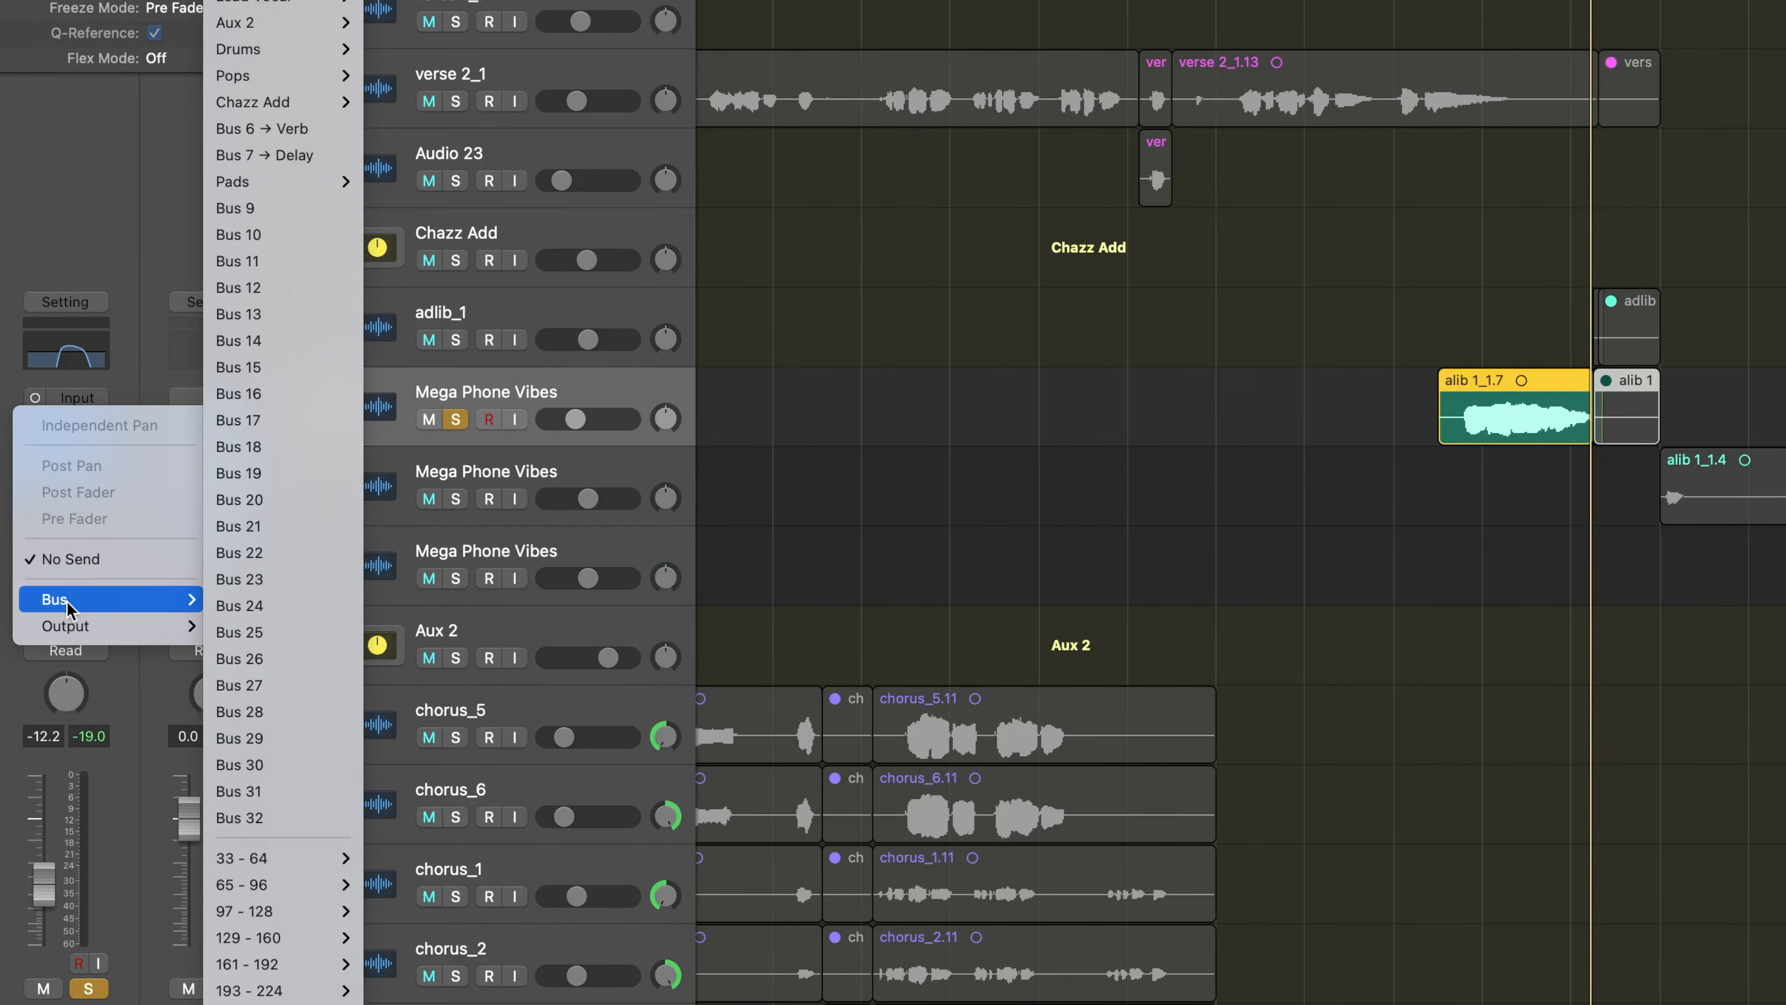
{"action": "left_click", "coordinate": [332, 129]}
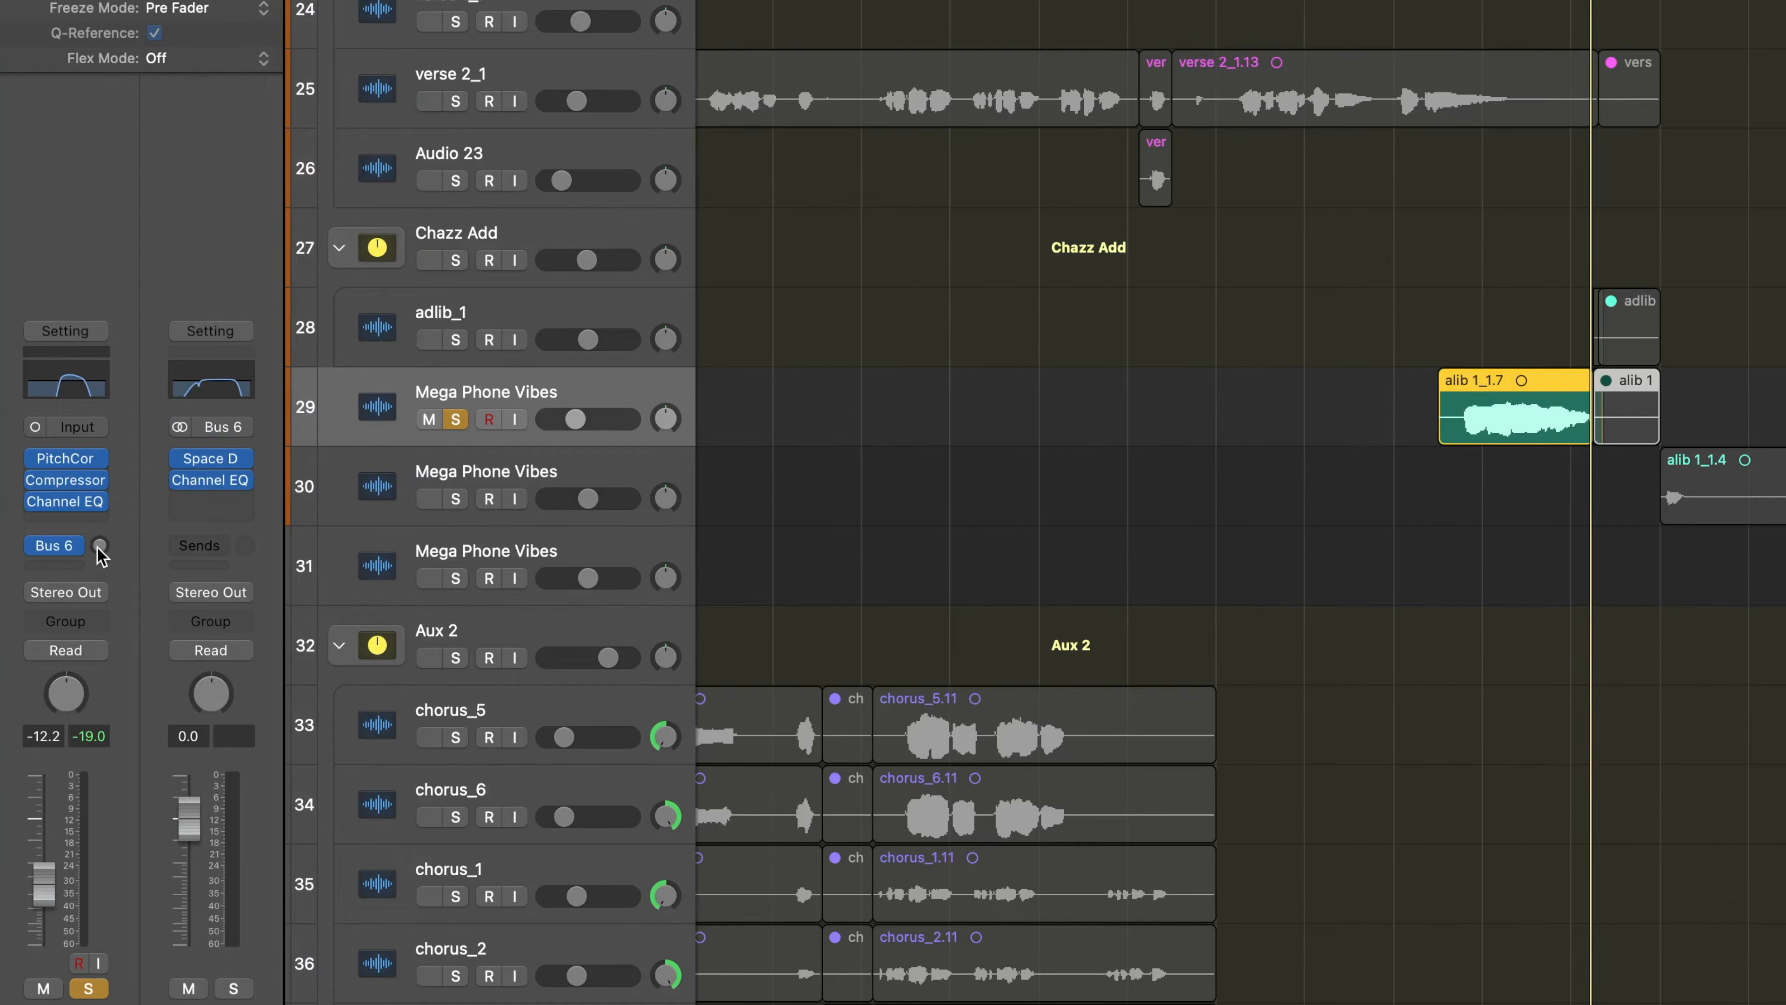
{"action": "left_click_drag", "start_coordinate": [100, 552], "coordinate": [100, 471]}
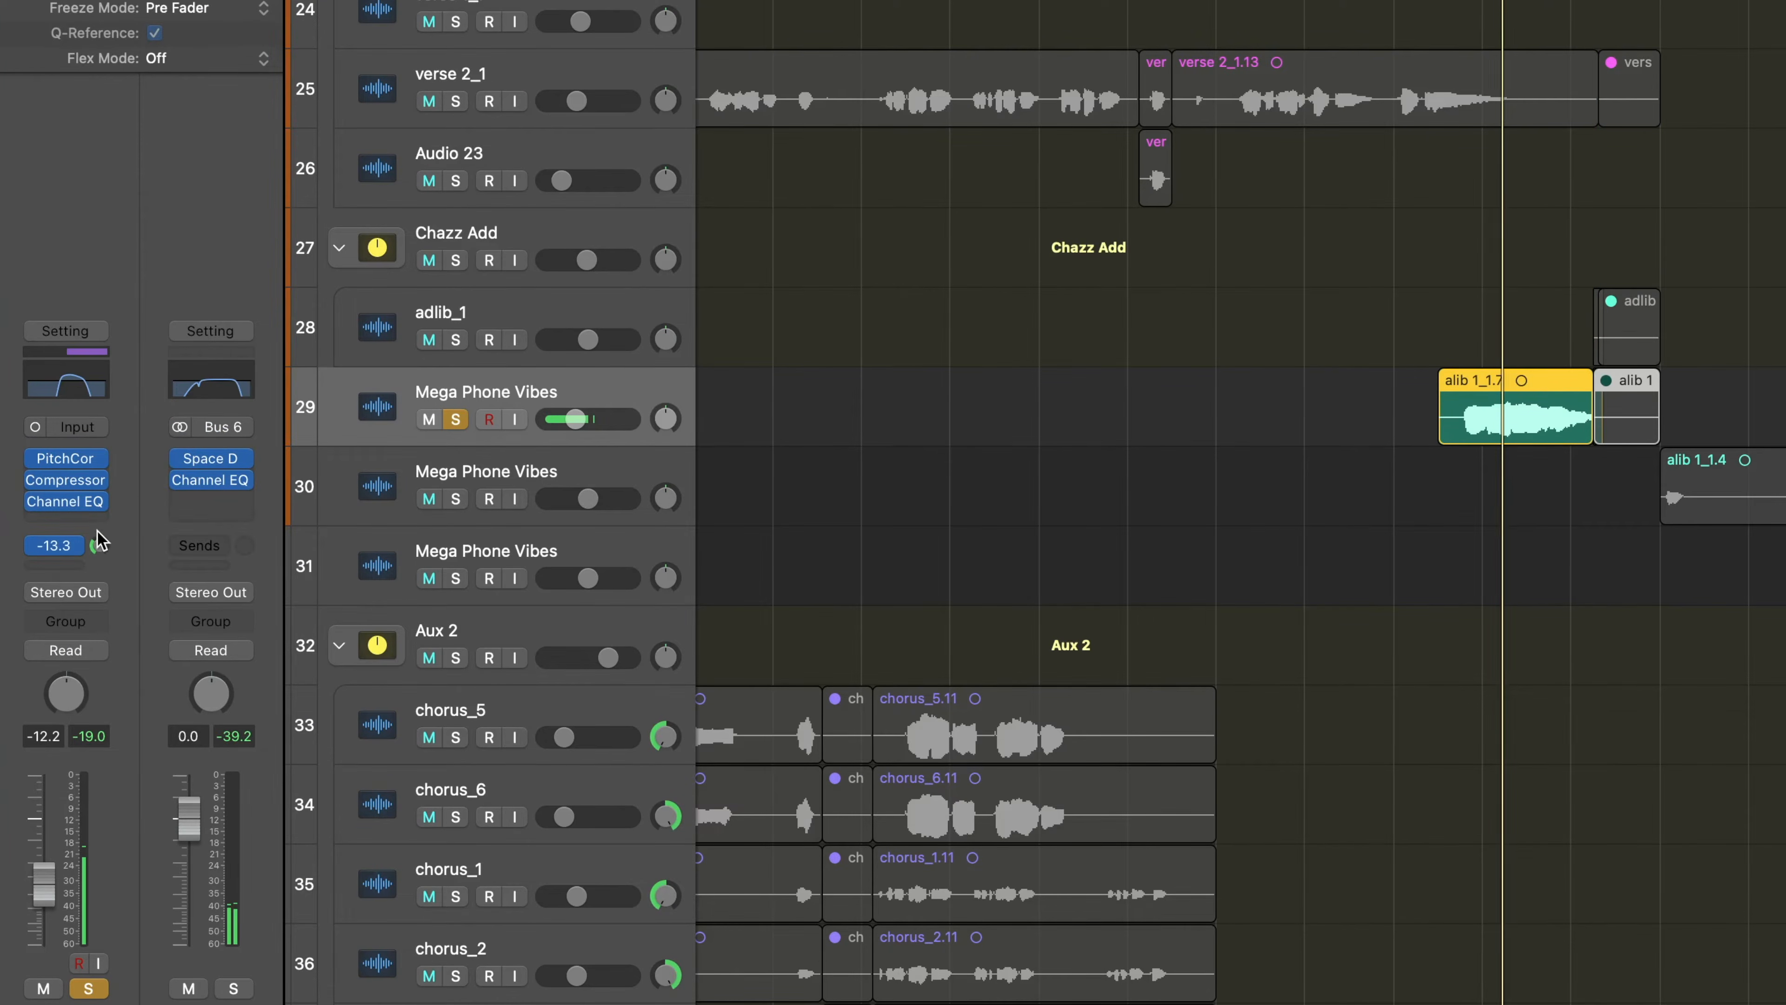
{"action": "left_click_drag", "start_coordinate": [100, 542], "coordinate": [101, 501]}
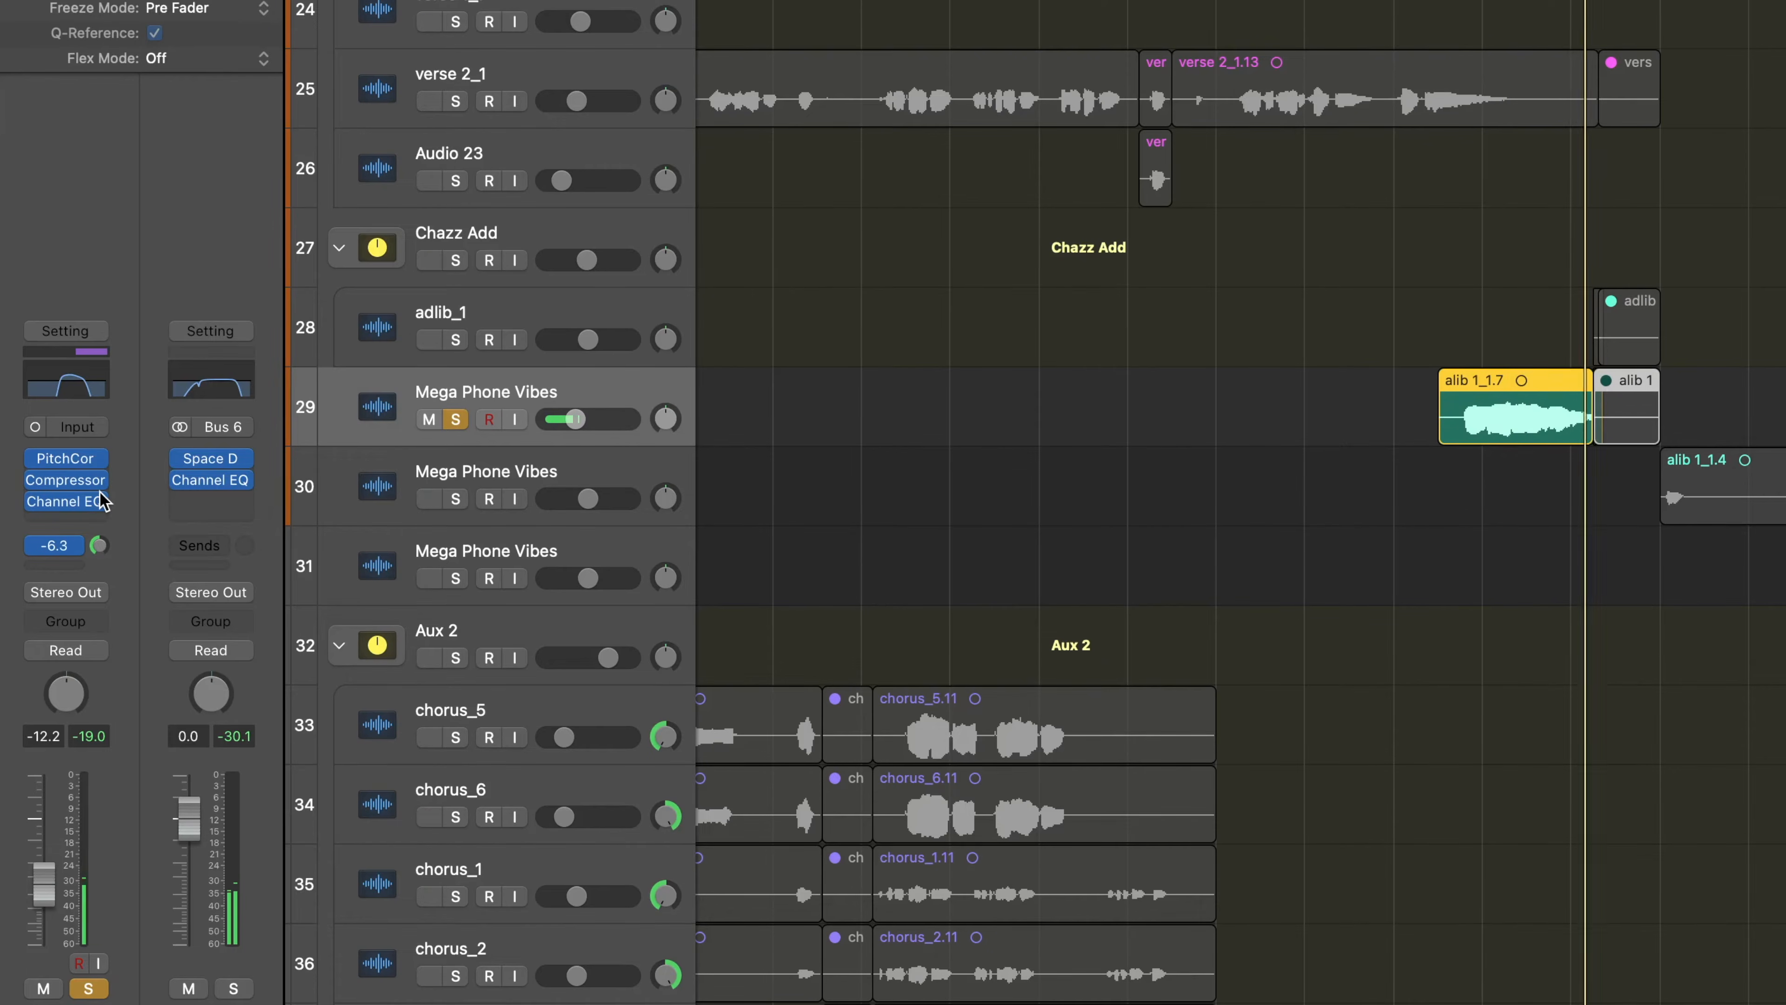
{"action": "key", "text": "space"}
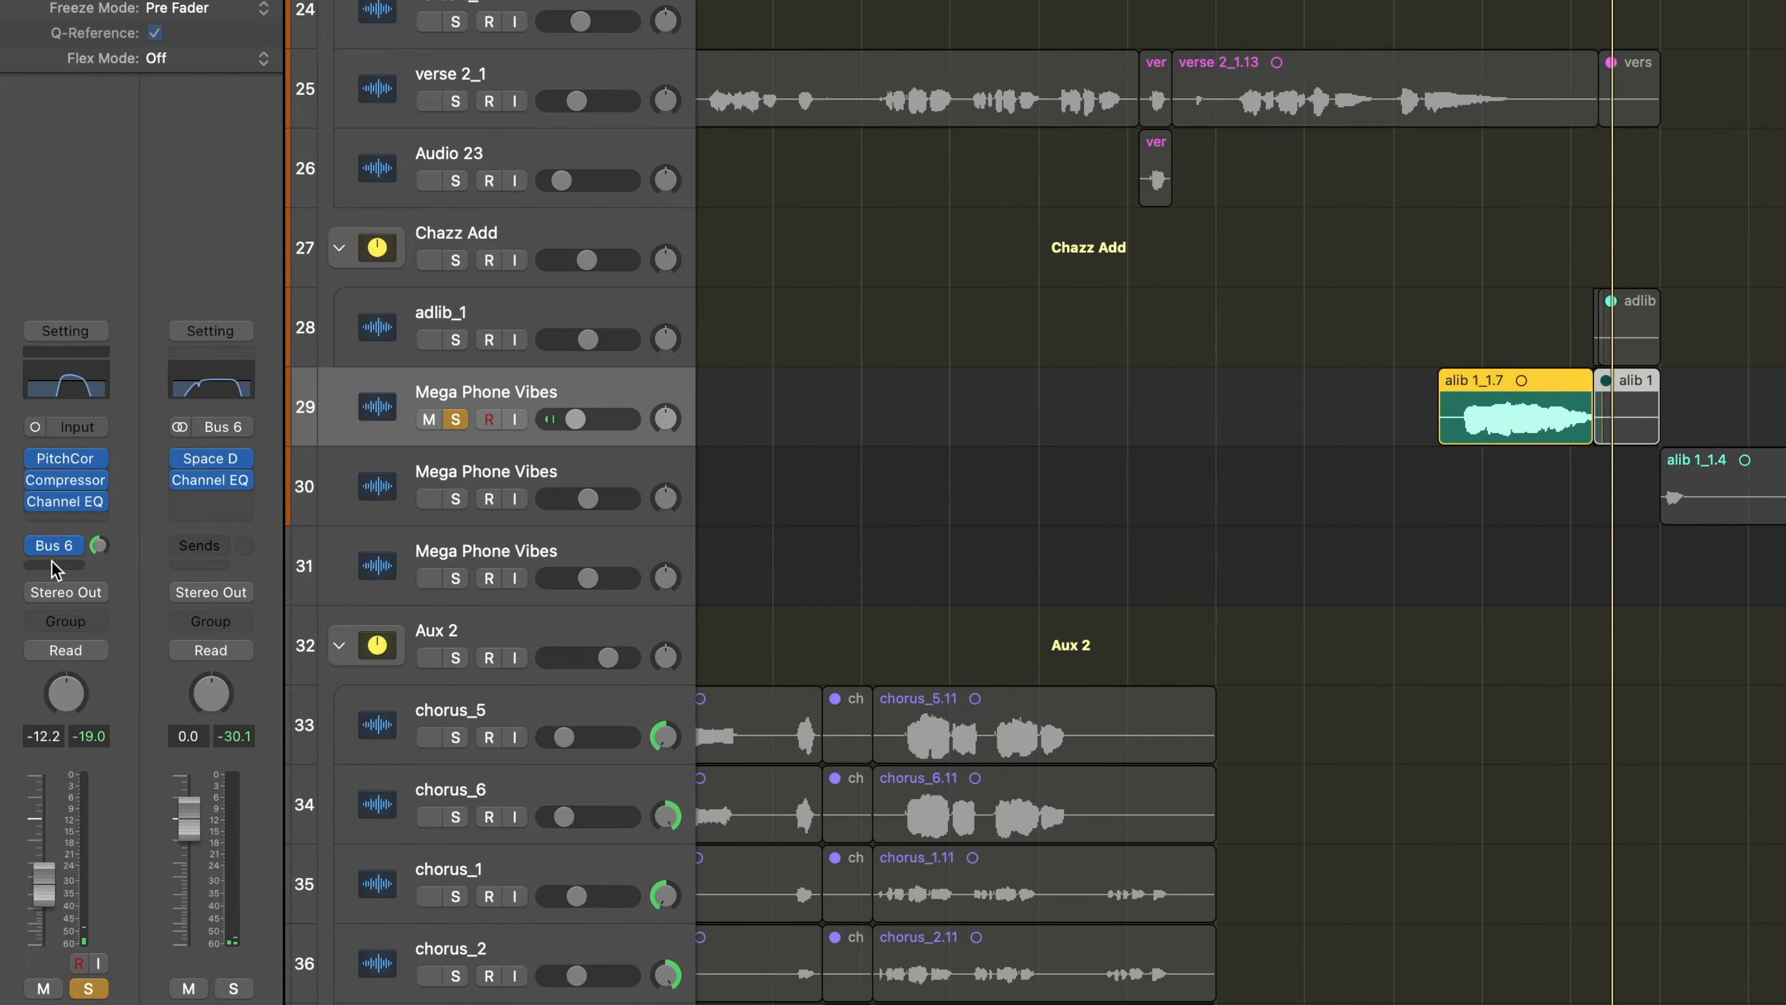
Add a second send to Bus 7 (Delay) on Mega Phone Vibes track 29 and raise its level.
{"action": "left_click", "coordinate": [53, 567]}
{"action": "mouse_move", "coordinate": [105, 604]}
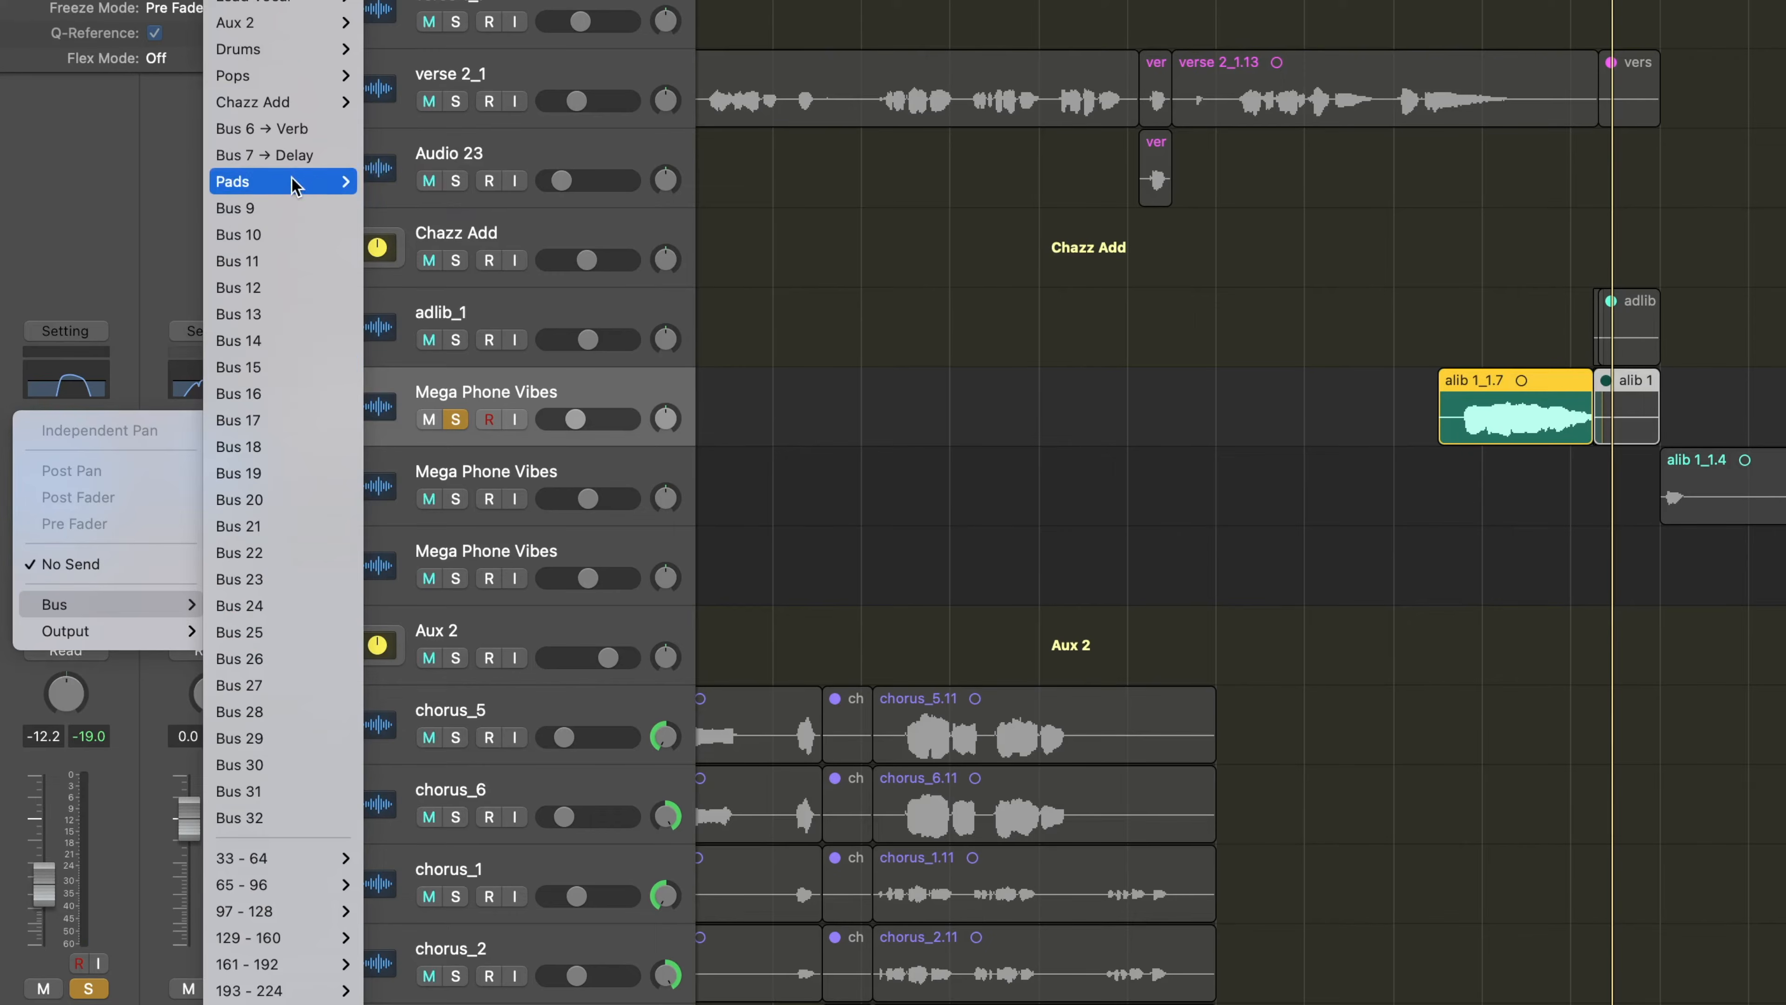
{"action": "left_click", "coordinate": [327, 159]}
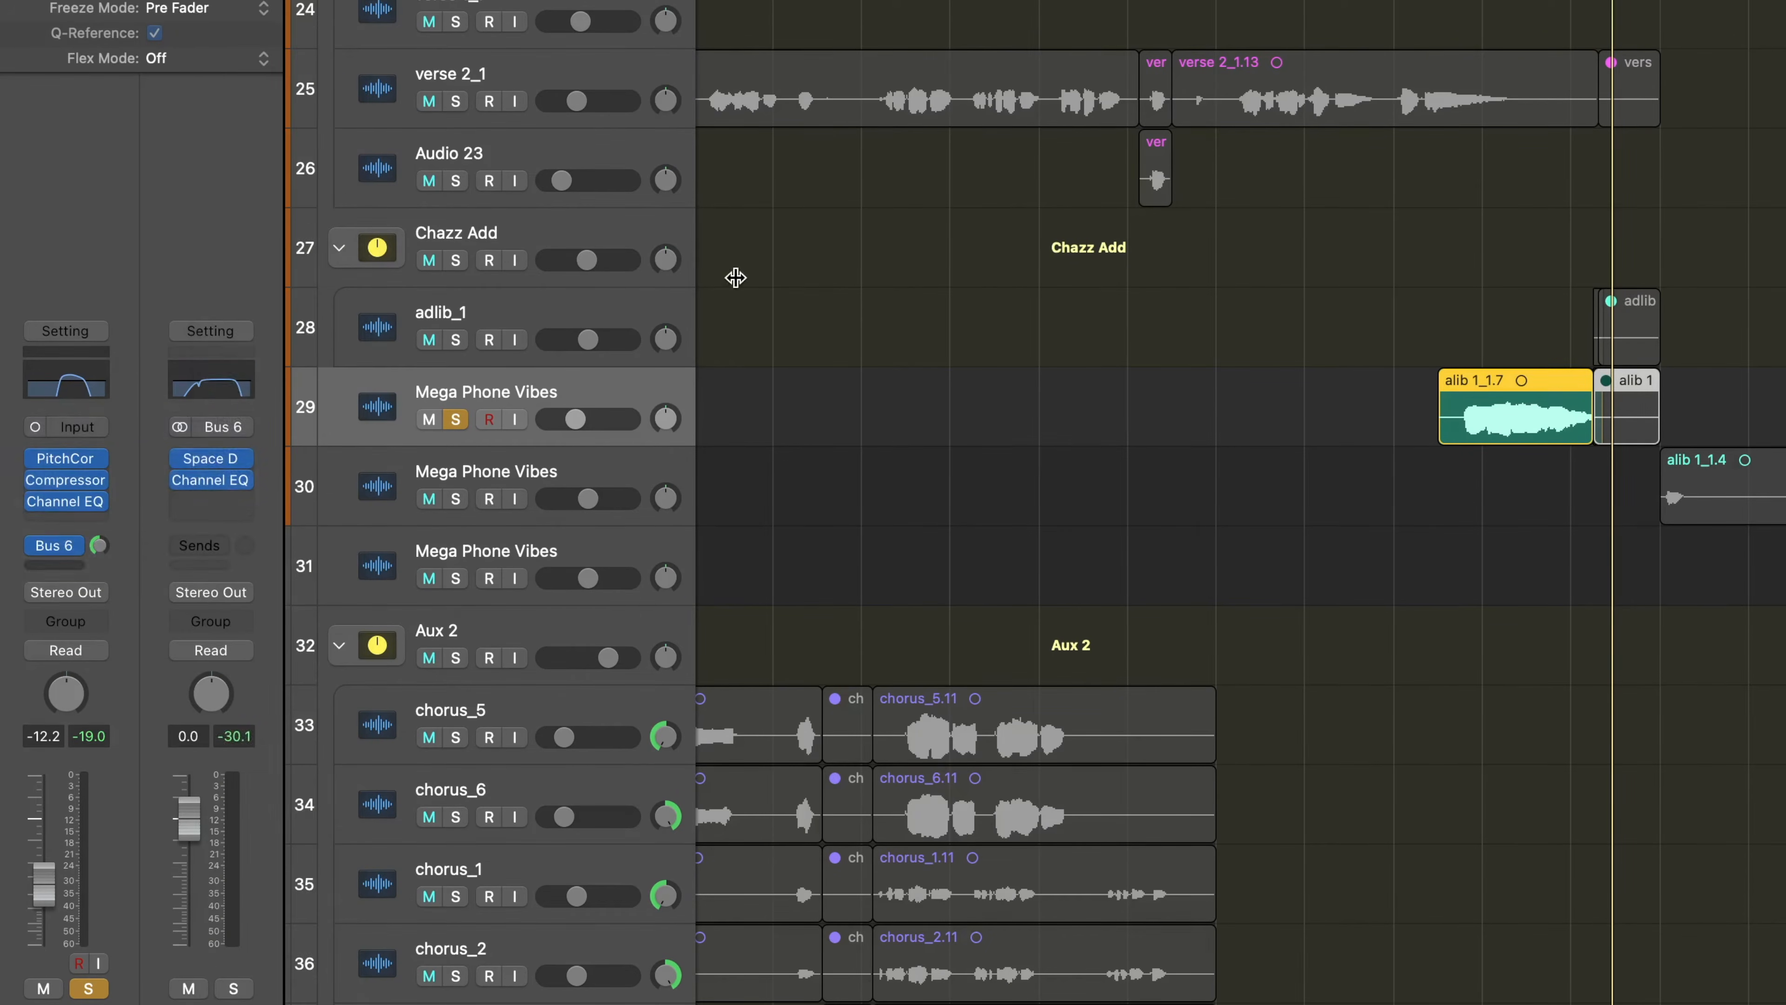
{"action": "left_click_drag", "start_coordinate": [100, 547], "coordinate": [102, 482]}
{"action": "key", "text": "space"}
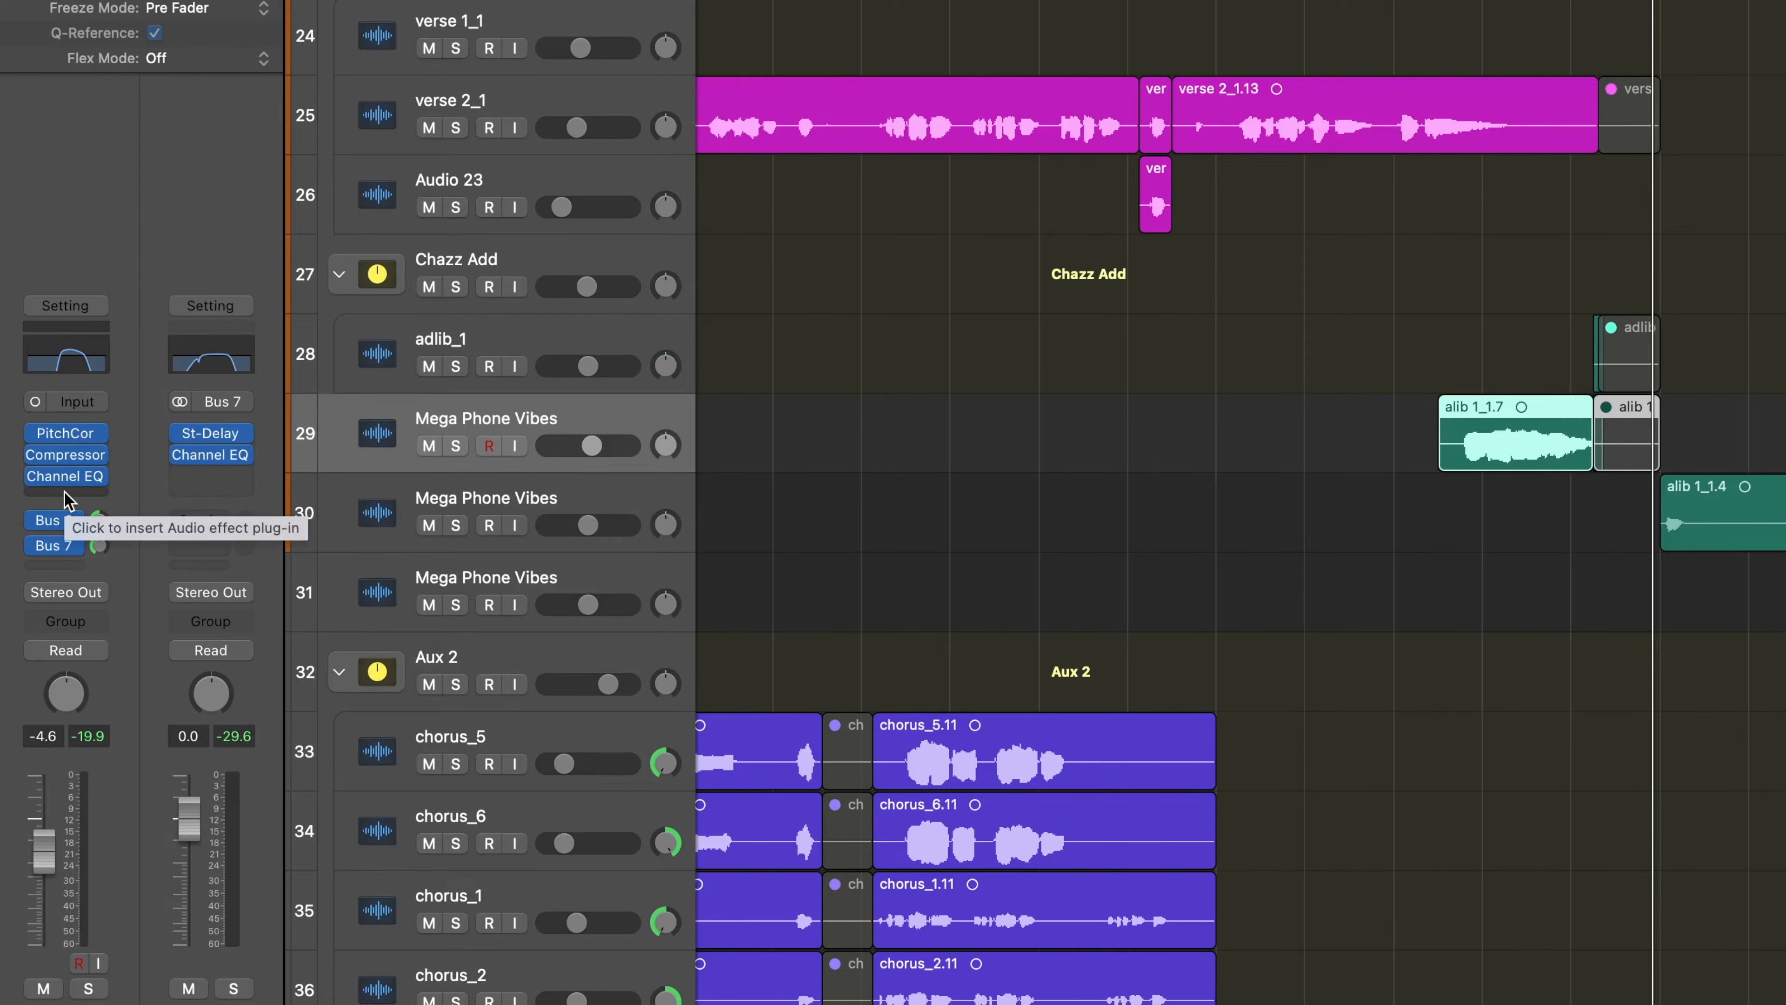
Insert a Tremolo after the Channel EQ on Mega Phone Vibes track 29 and set its rate to 1/2.
{"action": "left_click", "coordinate": [67, 492]}
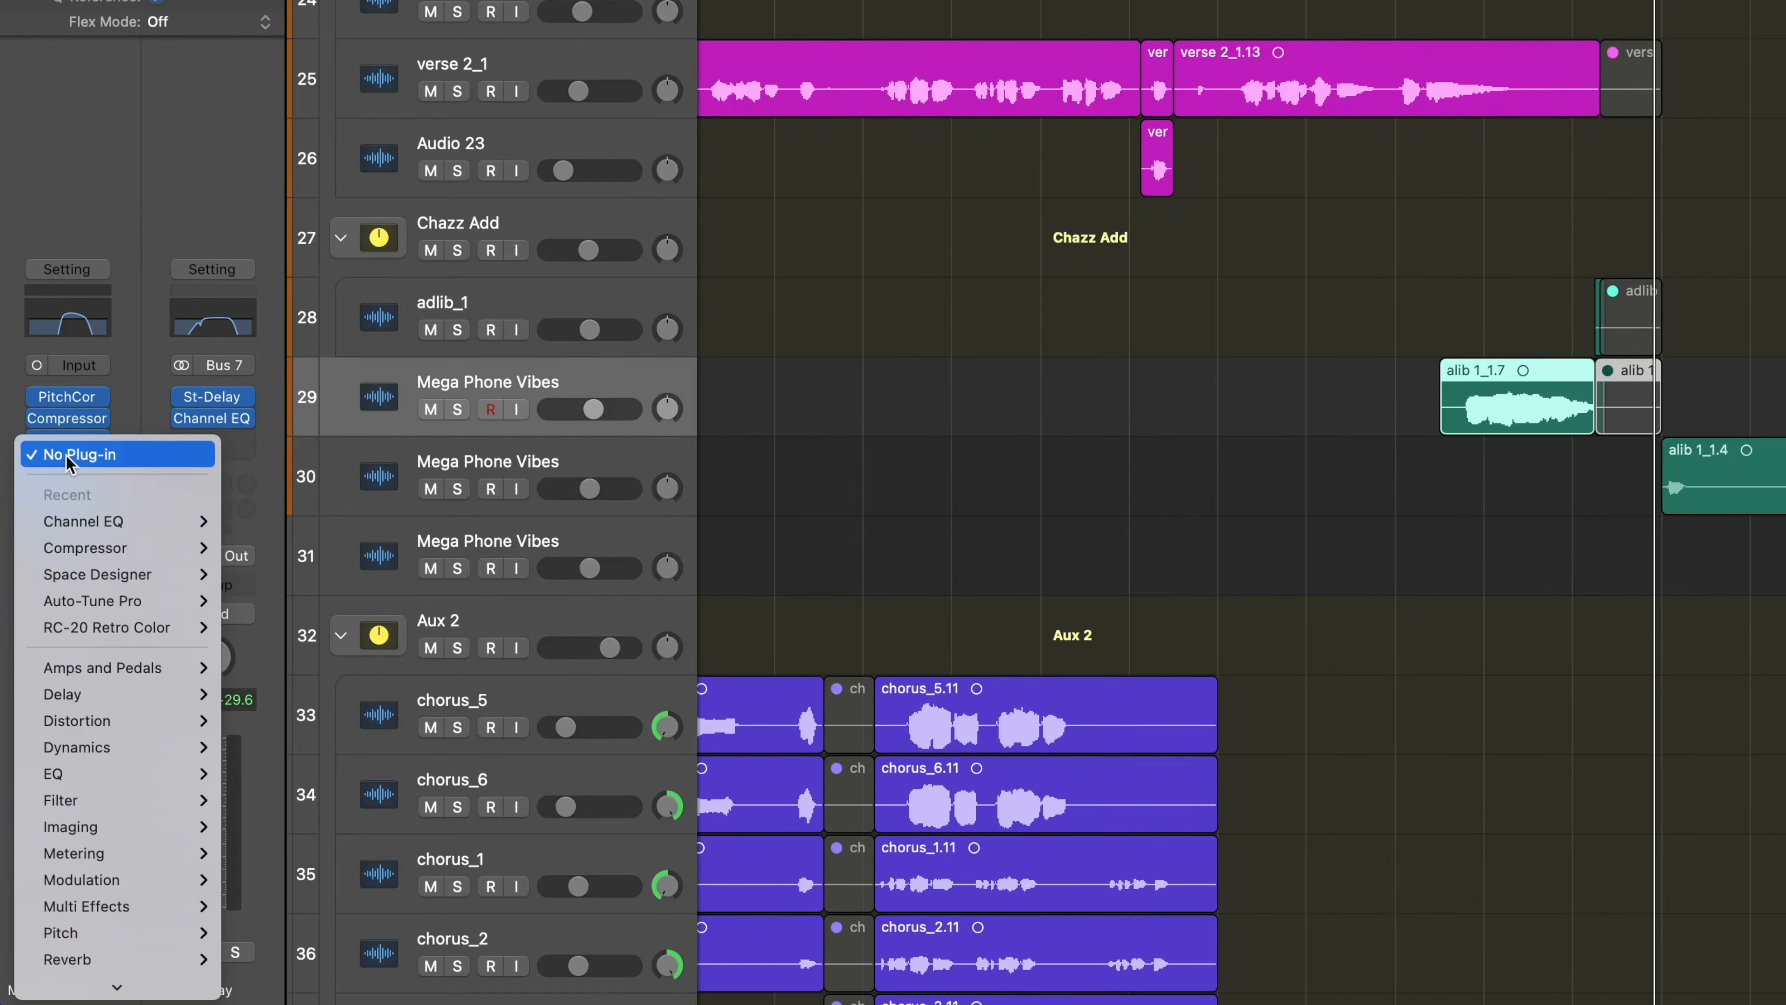
{"action": "mouse_move", "coordinate": [156, 881]}
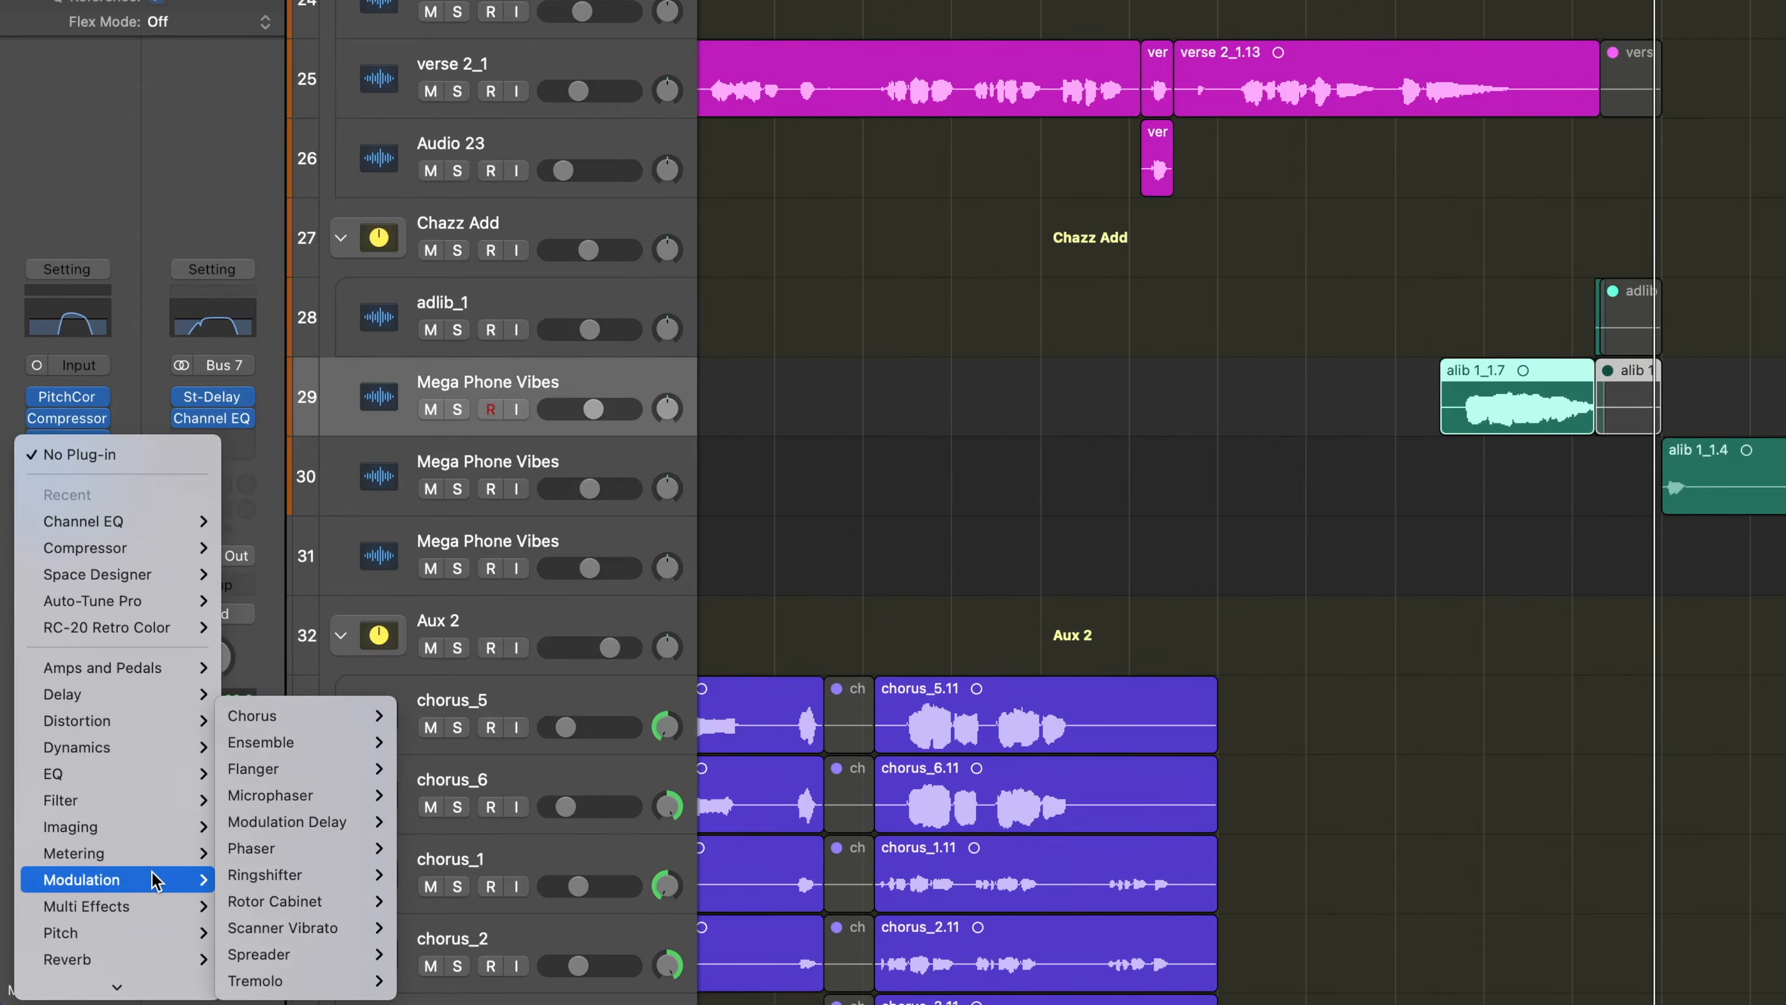
{"action": "mouse_move", "coordinate": [379, 978]}
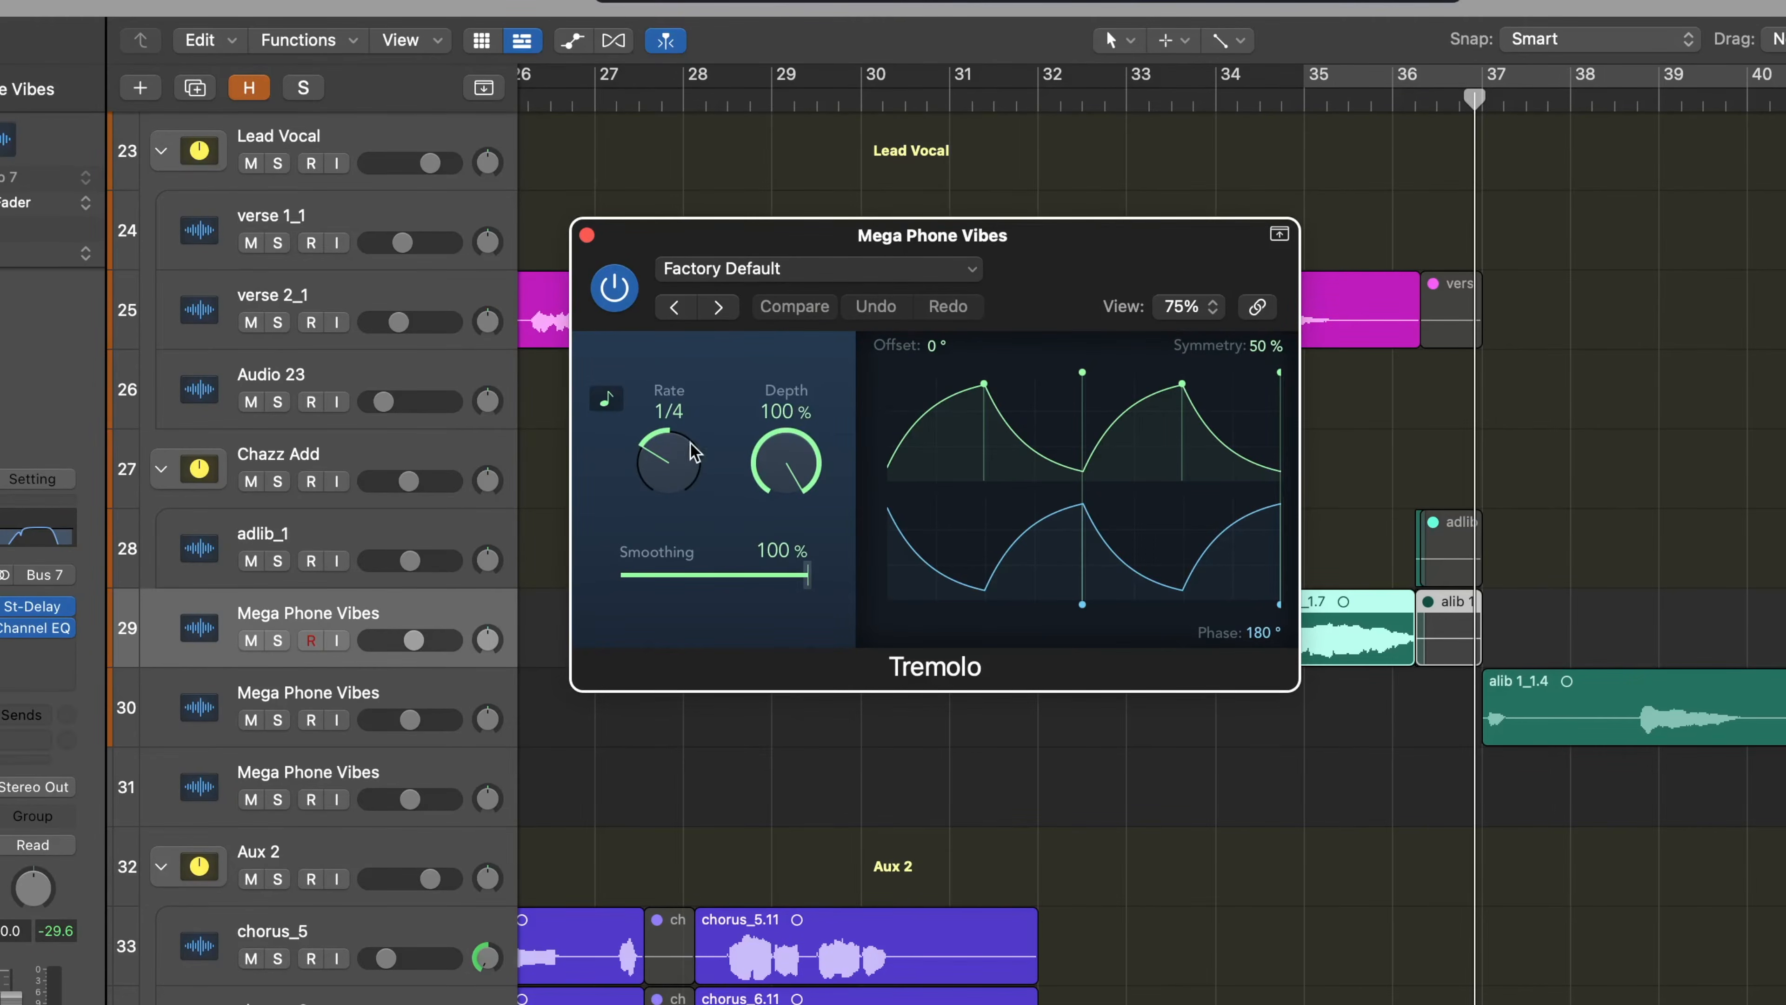
{"action": "left_click_drag", "start_coordinate": [1043, 252], "coordinate": [888, 281]}
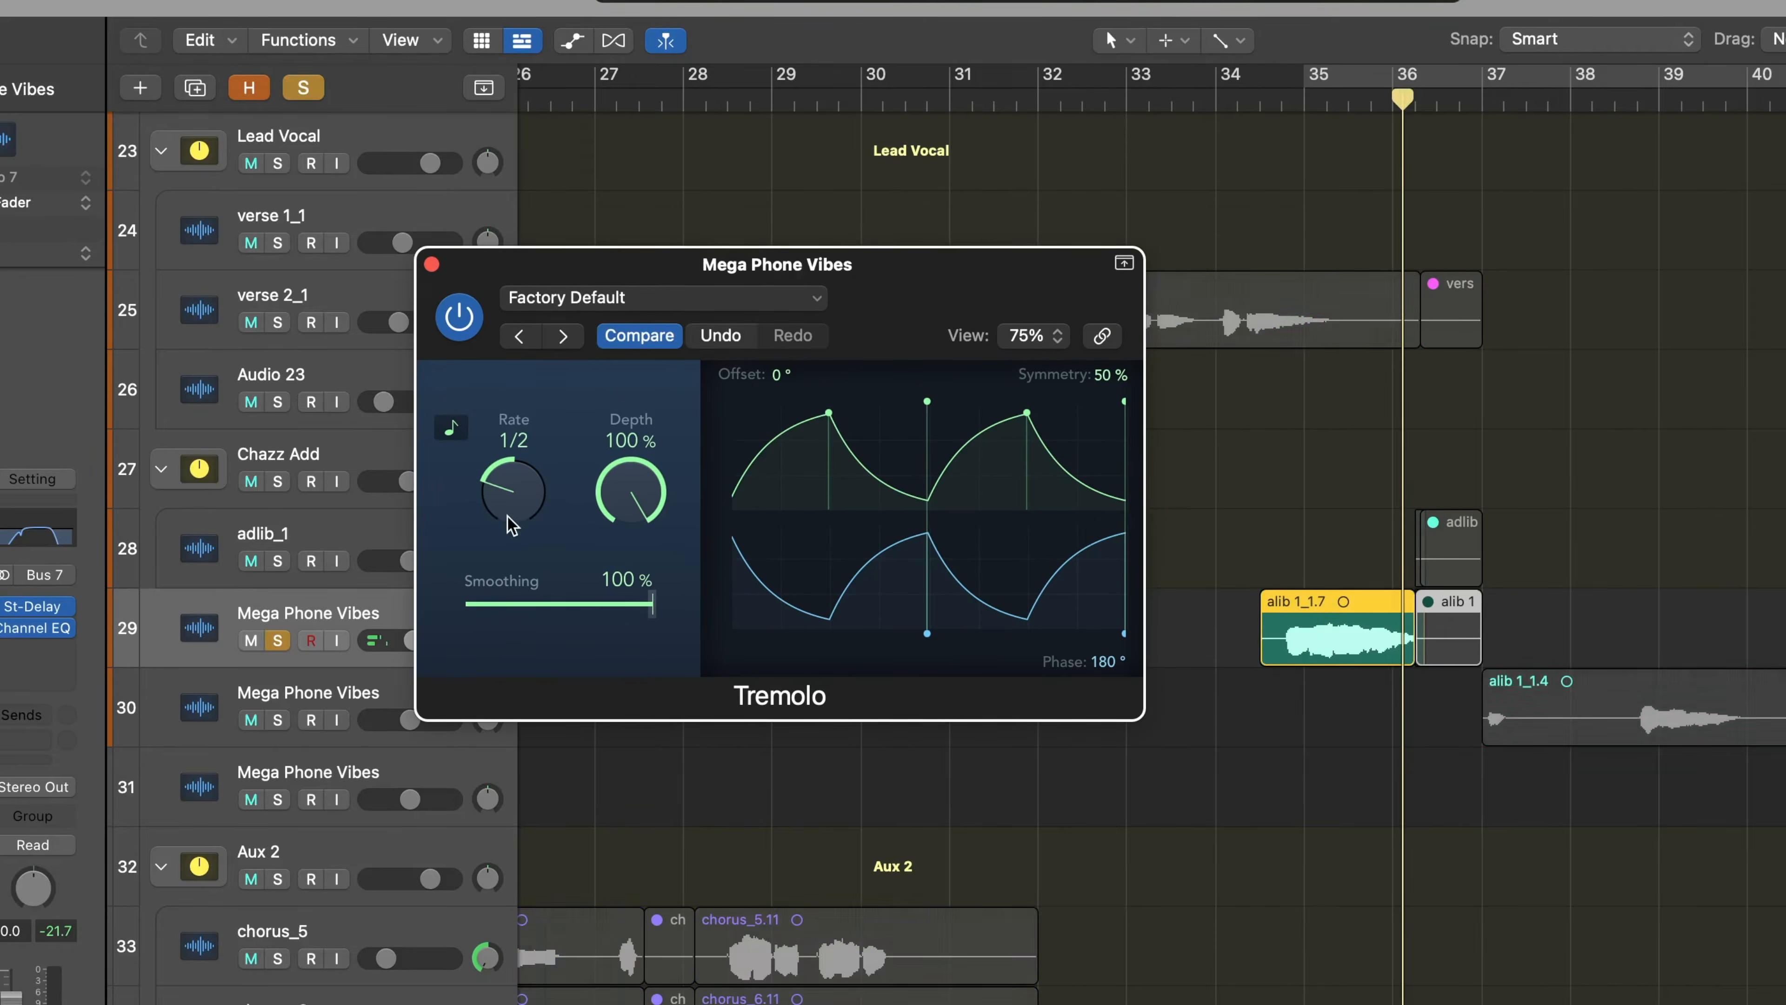
{"action": "left_click_drag", "start_coordinate": [507, 518], "coordinate": [502, 511]}
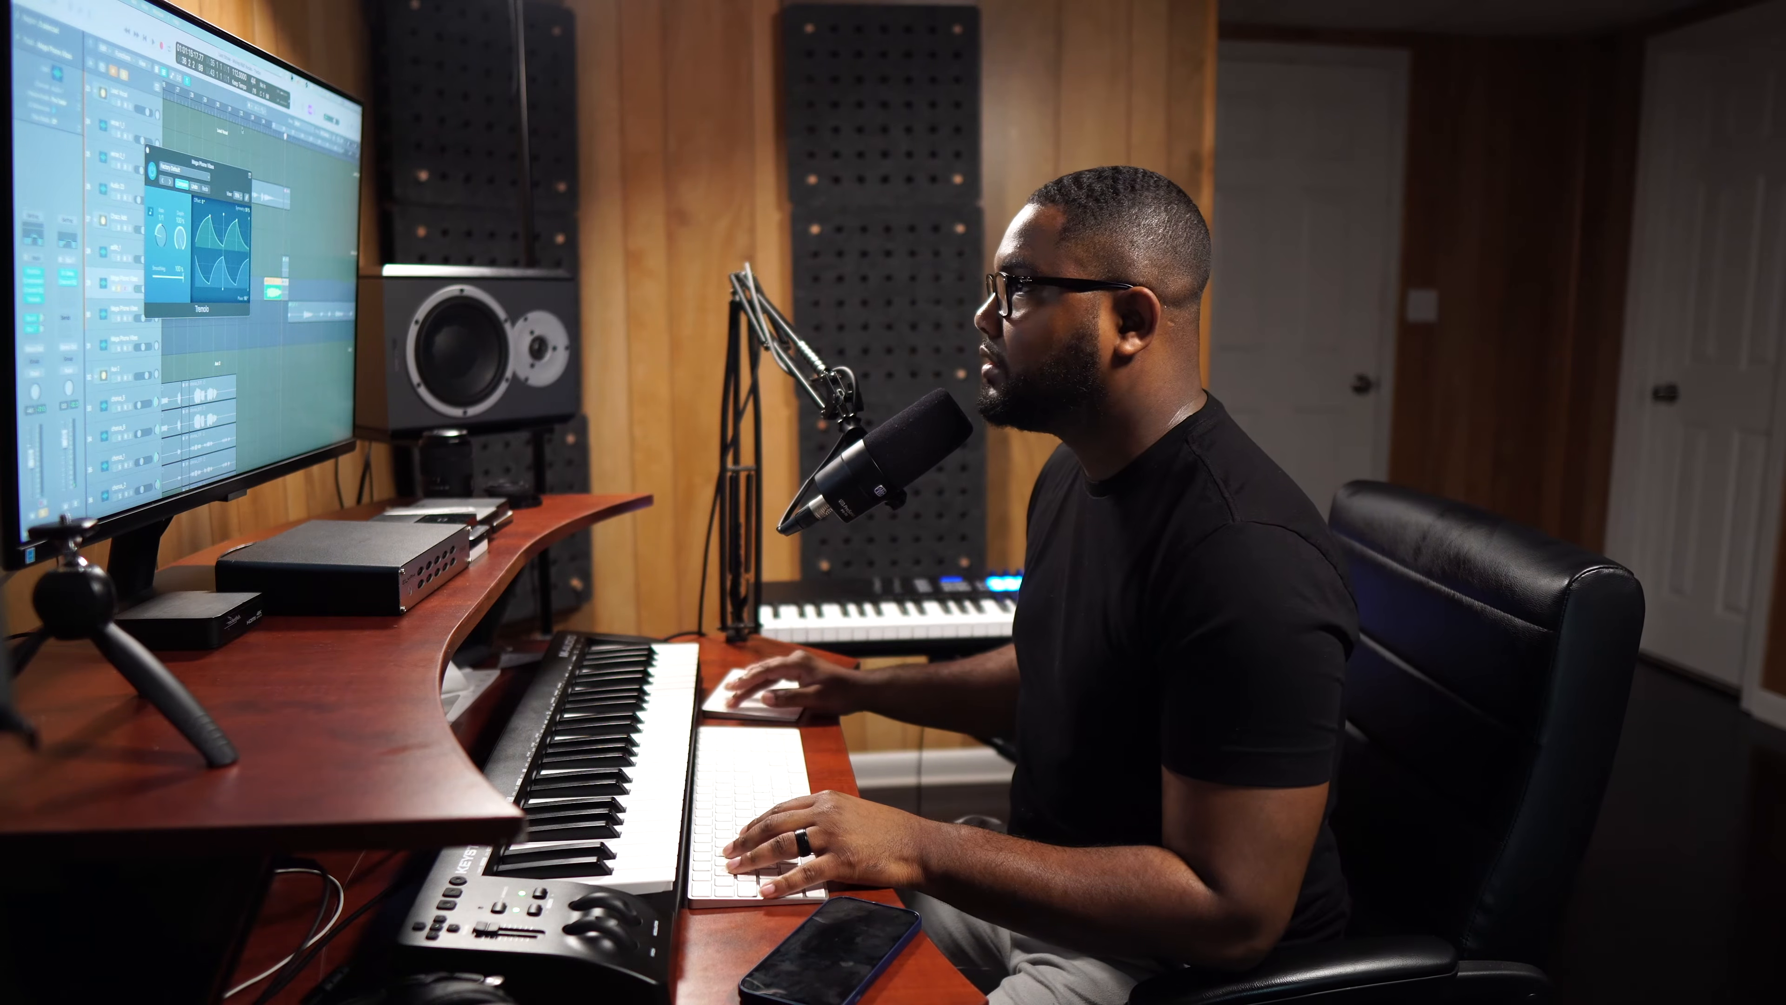
{"action": "left_click", "coordinate": [147, 150]}
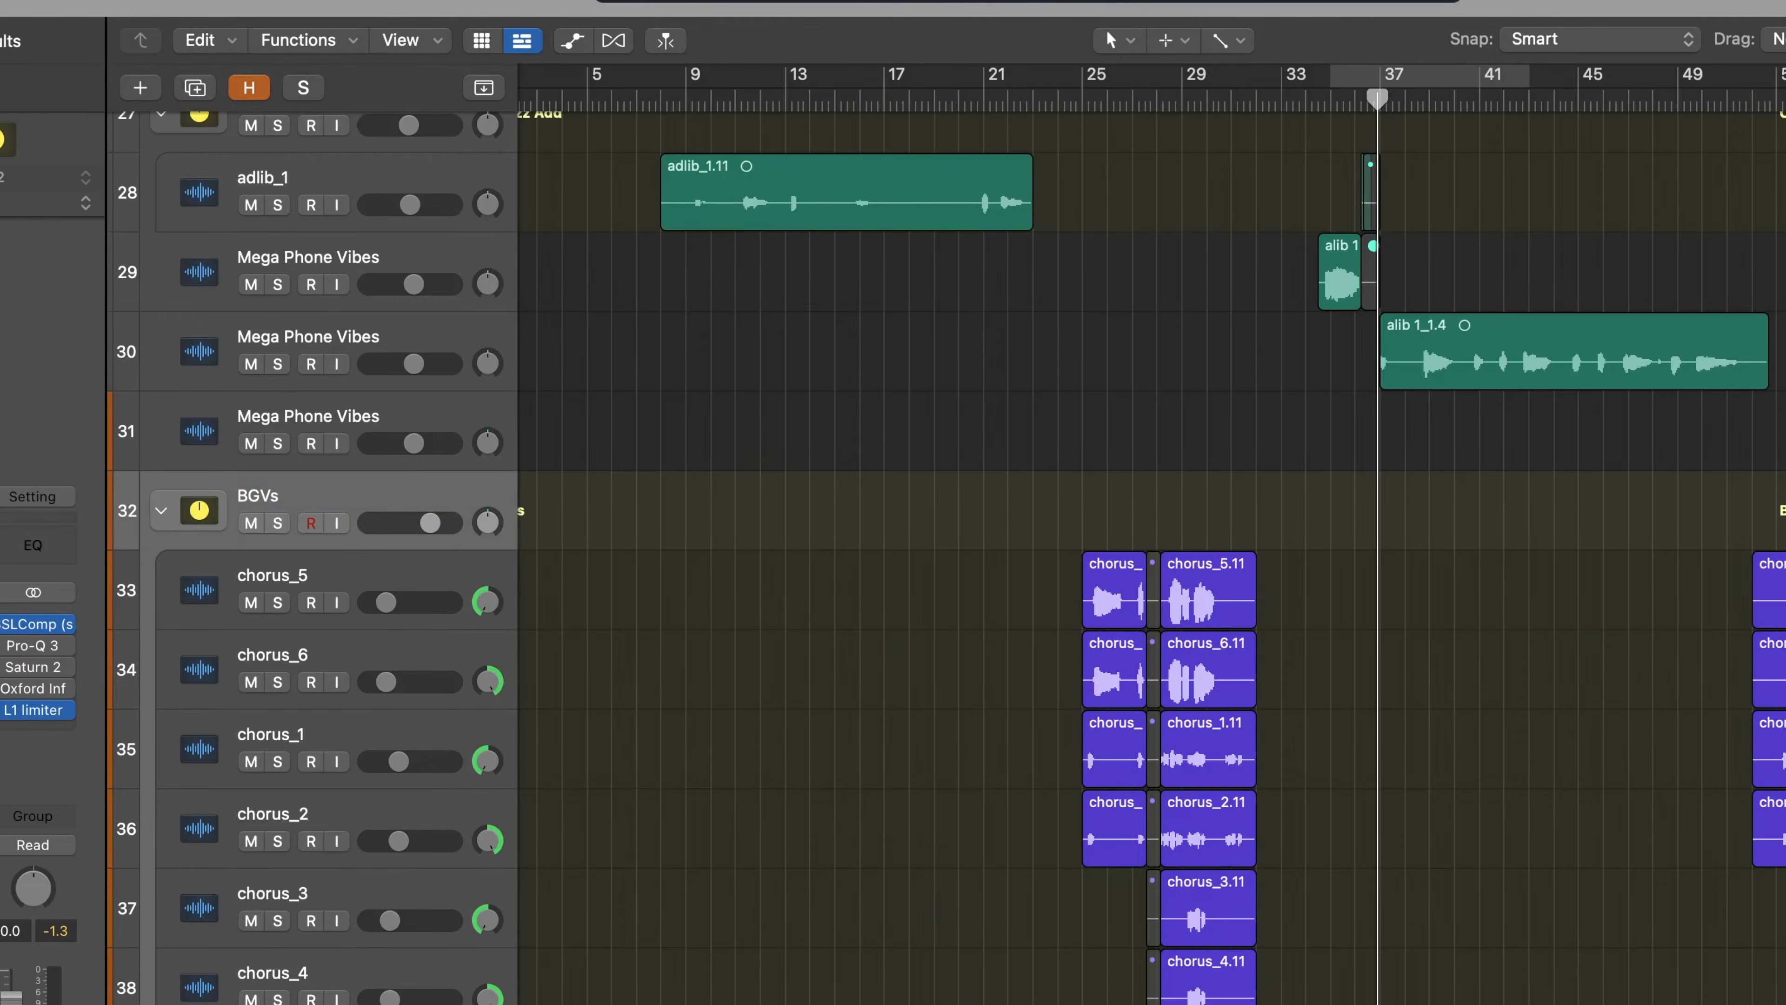
Collapse the BGVs track stack and expand it again.
{"action": "scroll", "coordinate": [1144, 416], "scroll_direction": "down", "scroll_amount": 5}
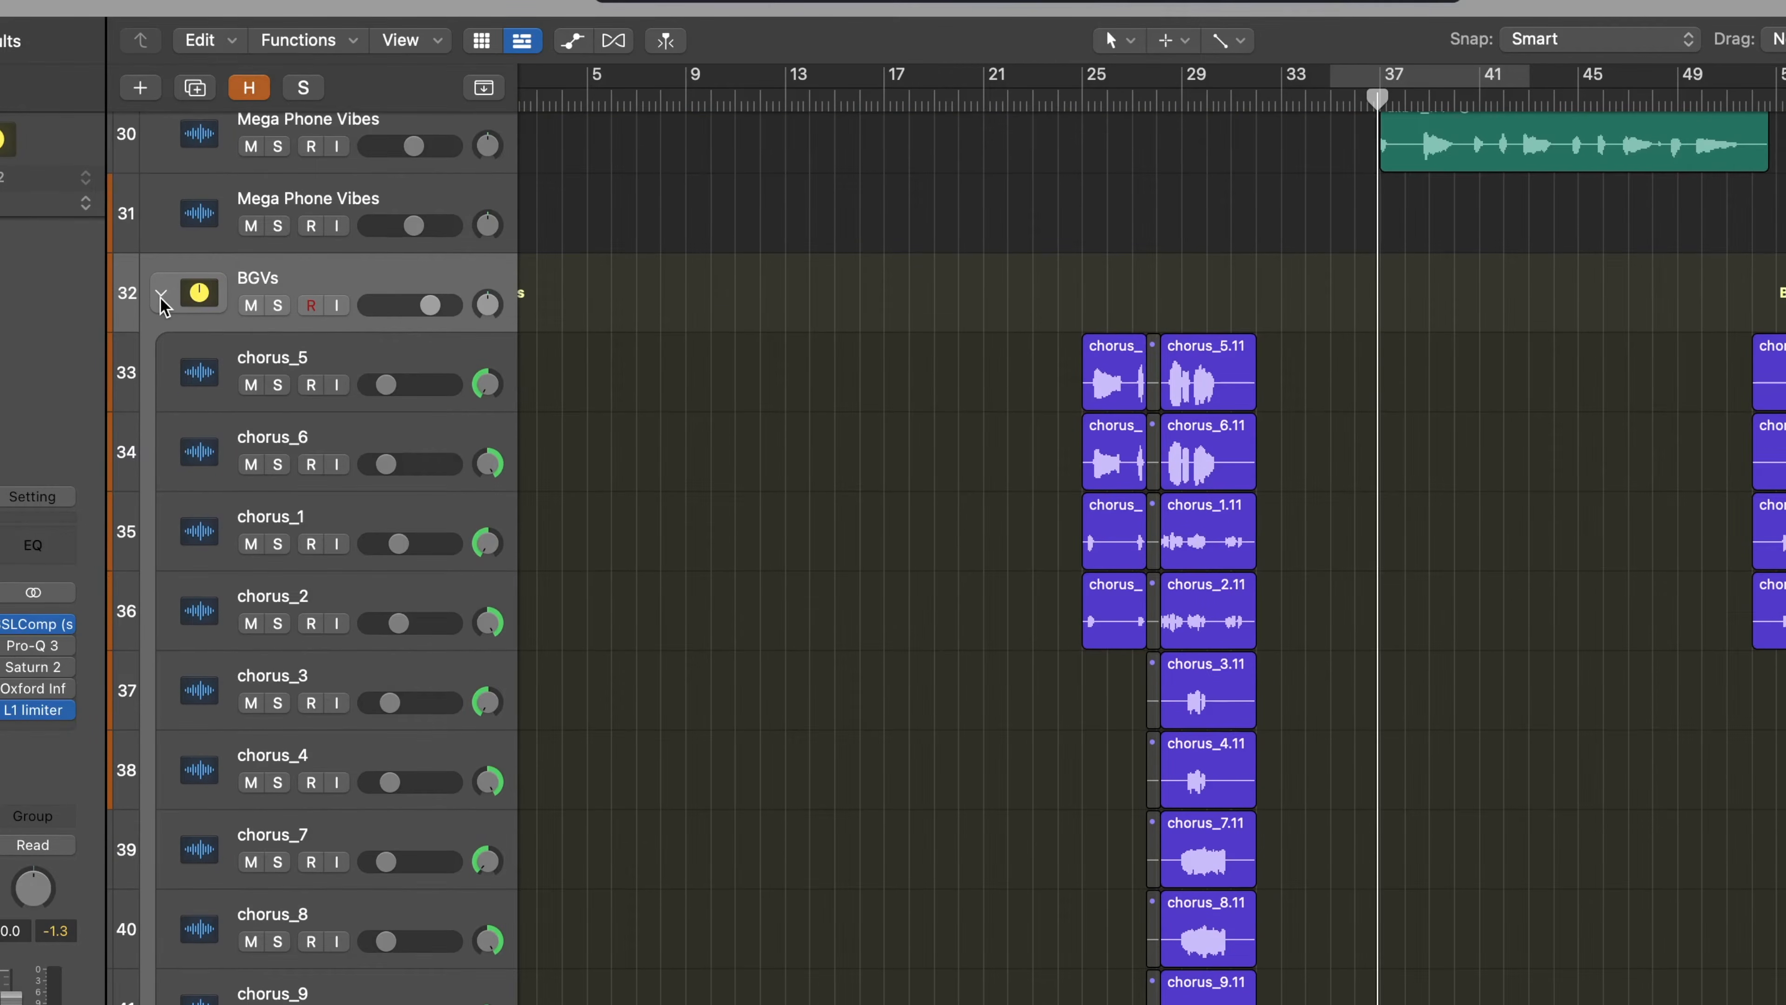
{"action": "left_click", "coordinate": [161, 295]}
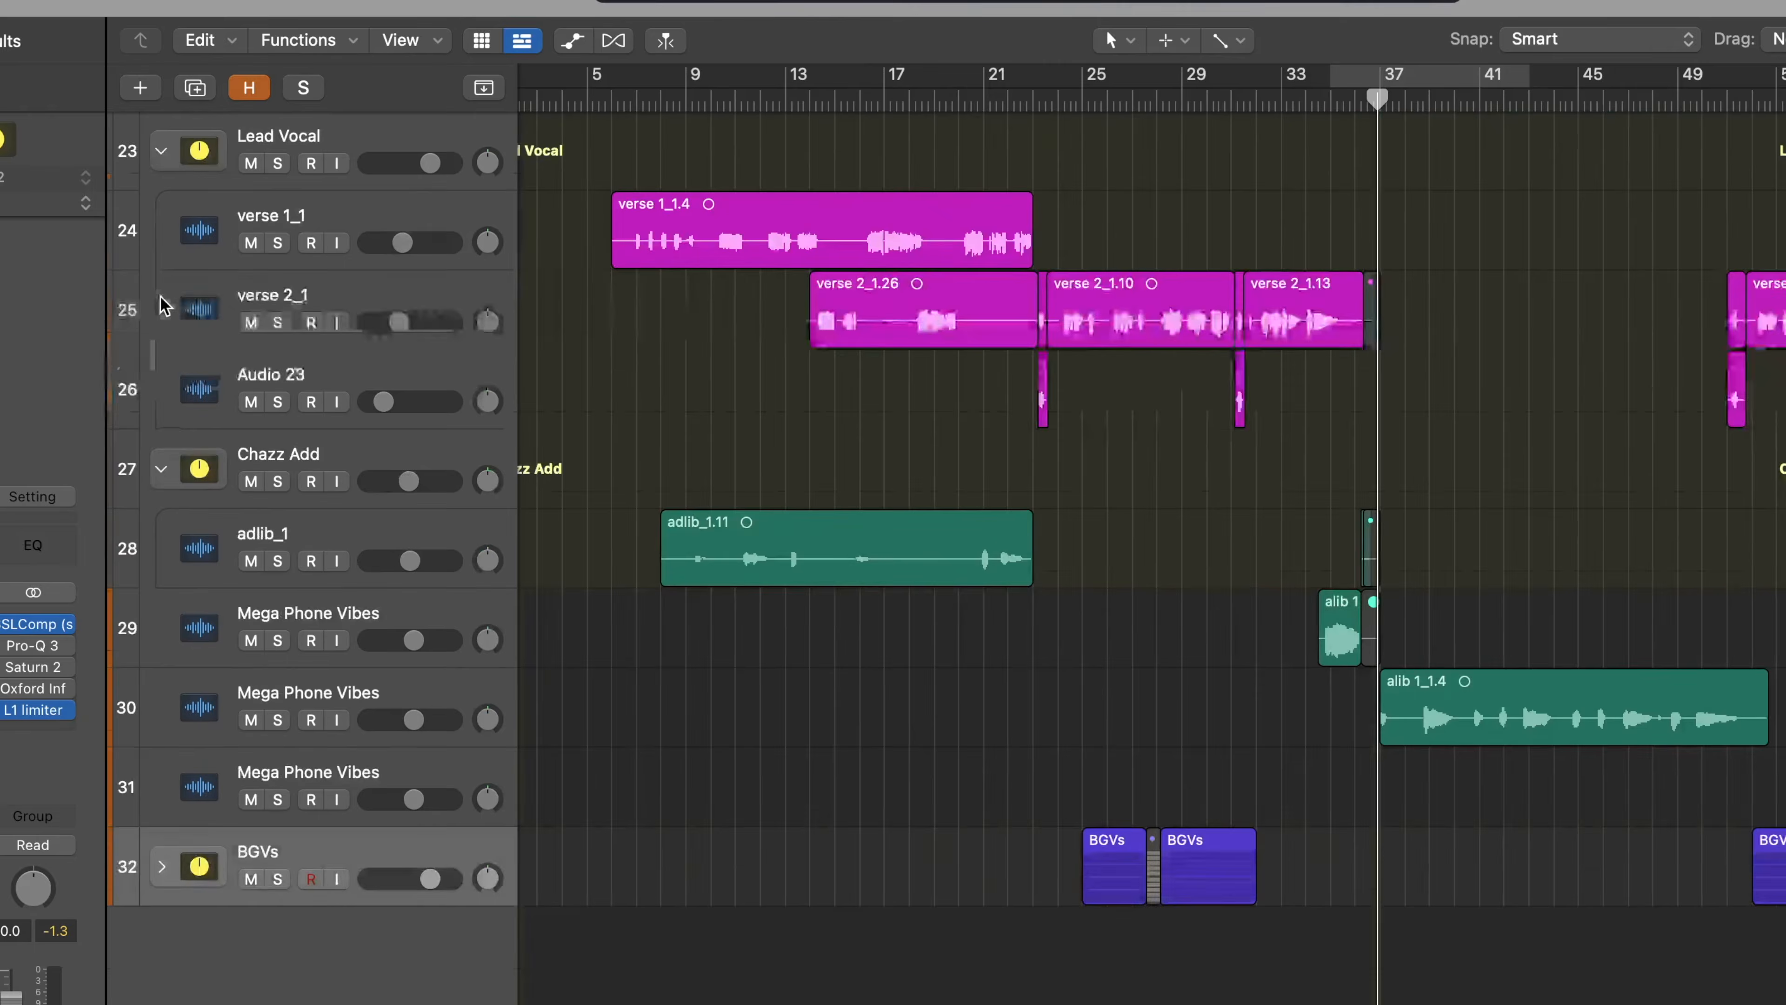
{"action": "left_click", "coordinate": [161, 867]}
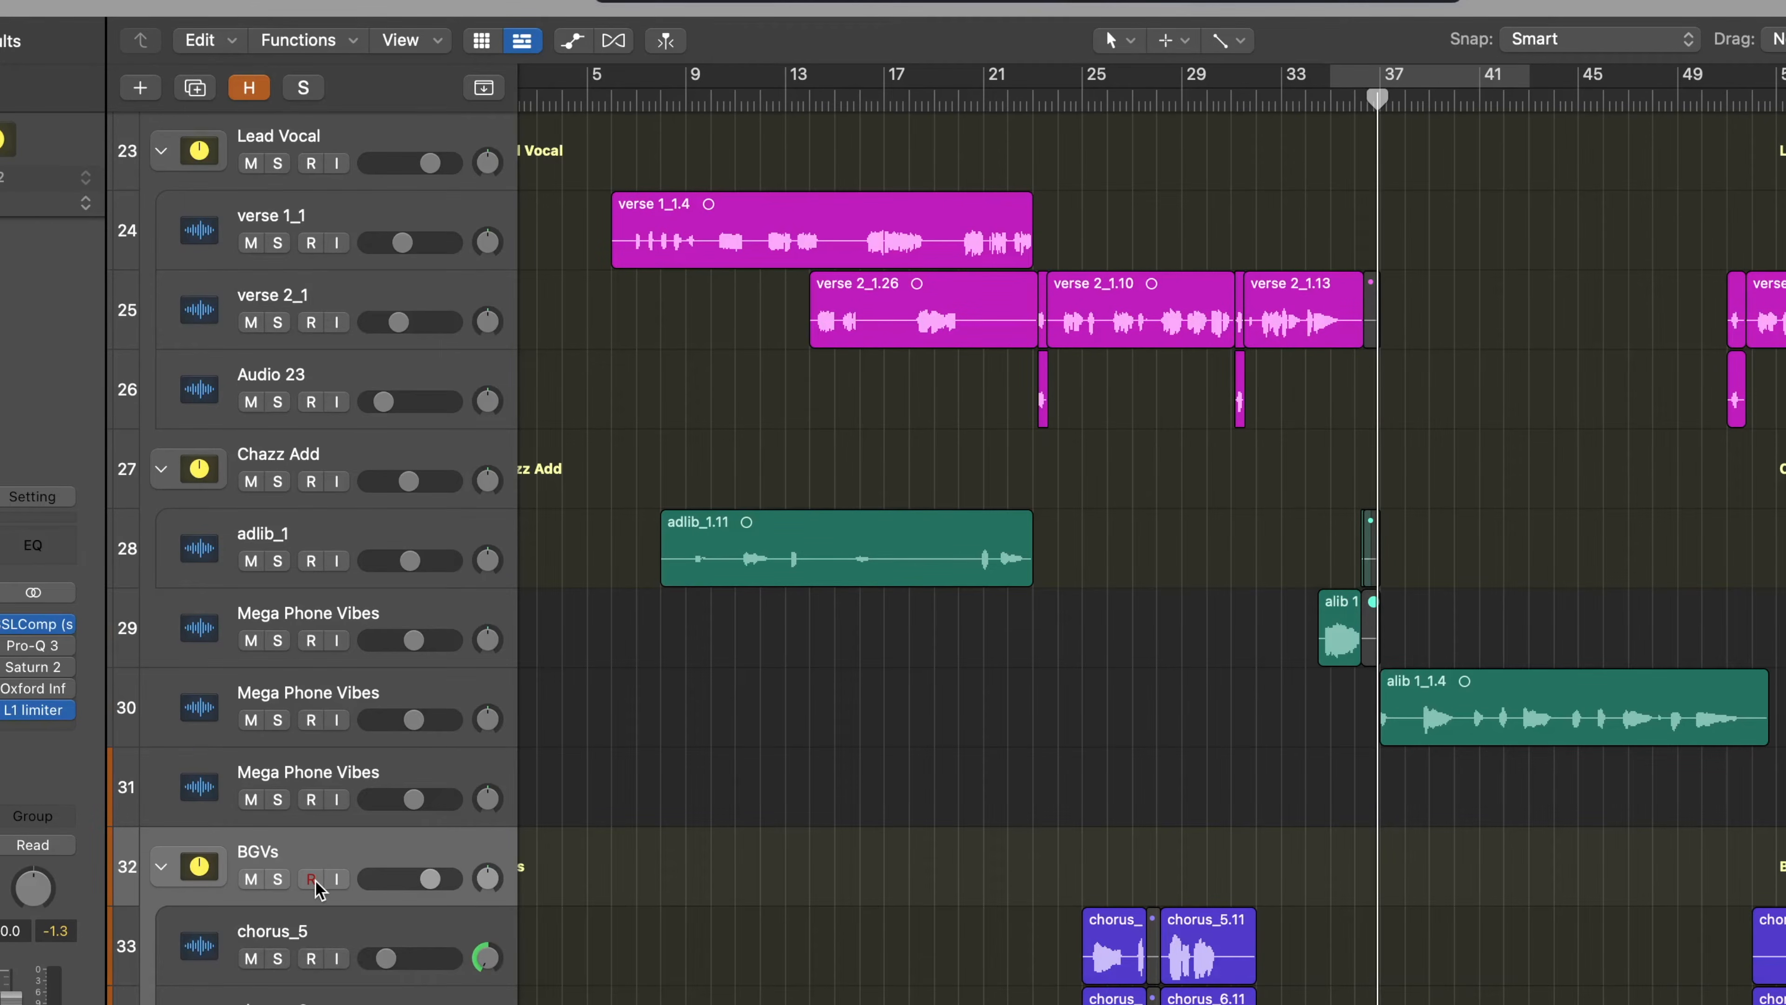
Group the three Mega Phone Vibes tracks into a Summing Stack.
{"action": "left_click", "coordinate": [360, 615]}
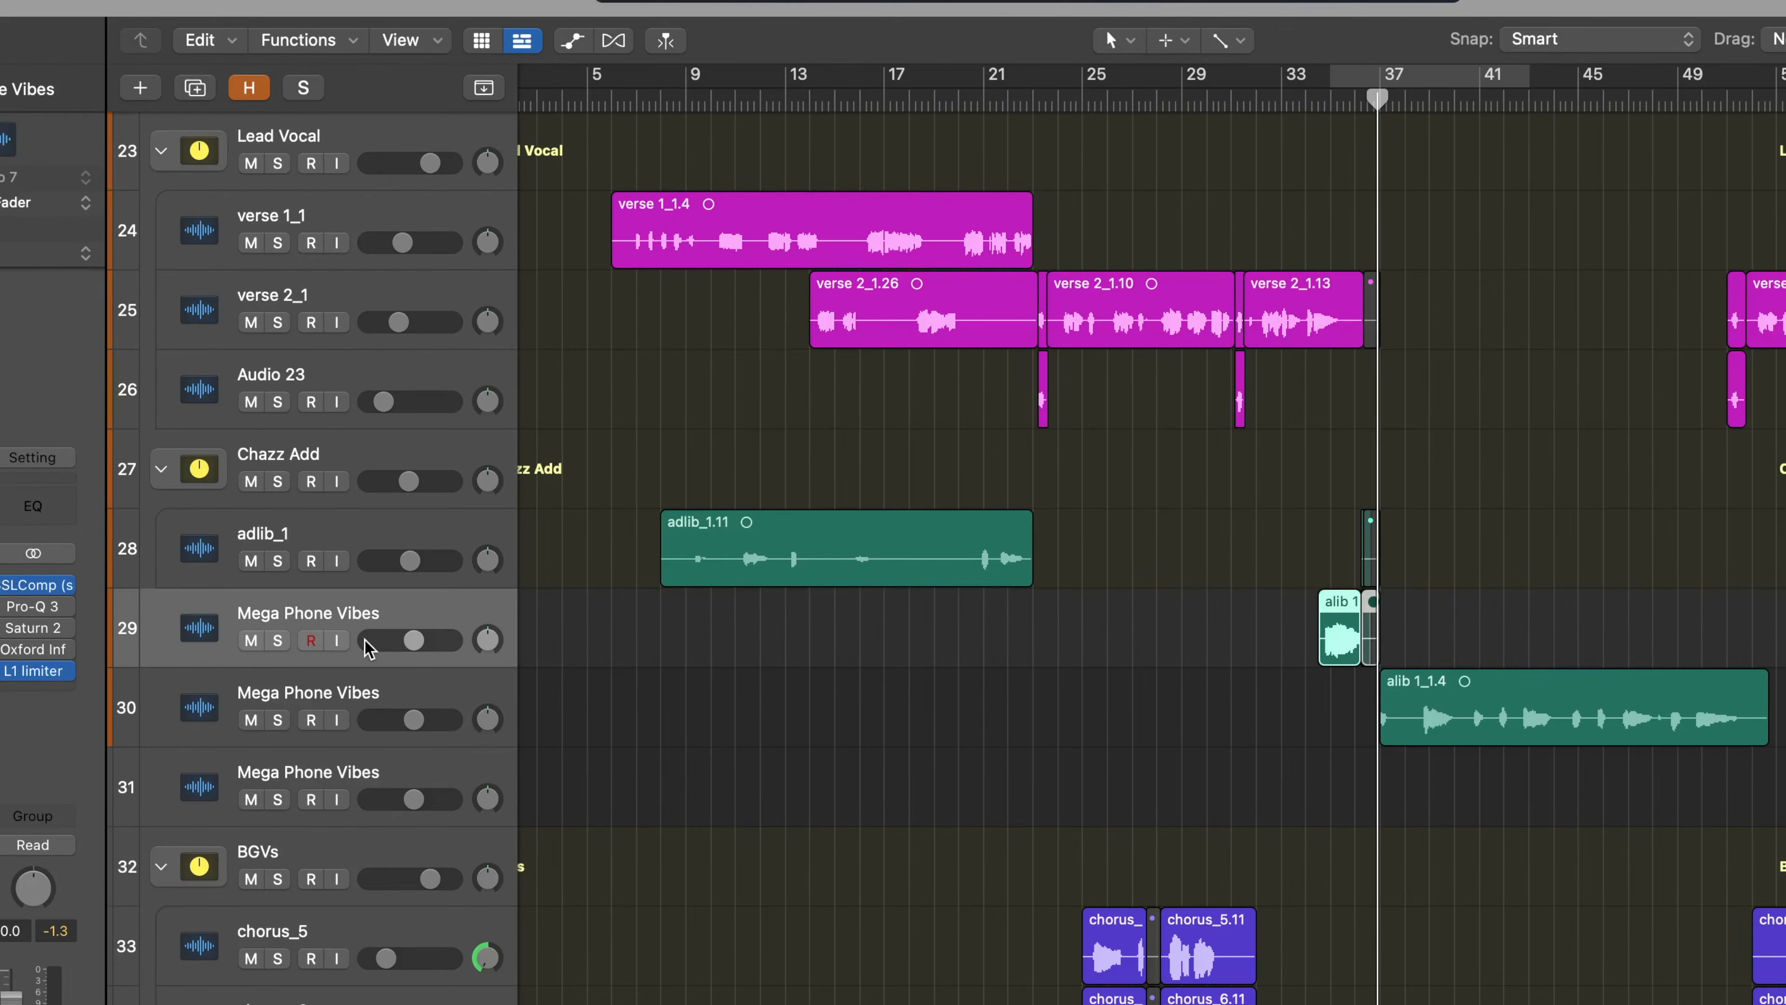
{"action": "left_click", "coordinate": [361, 767], "text": "shift"}
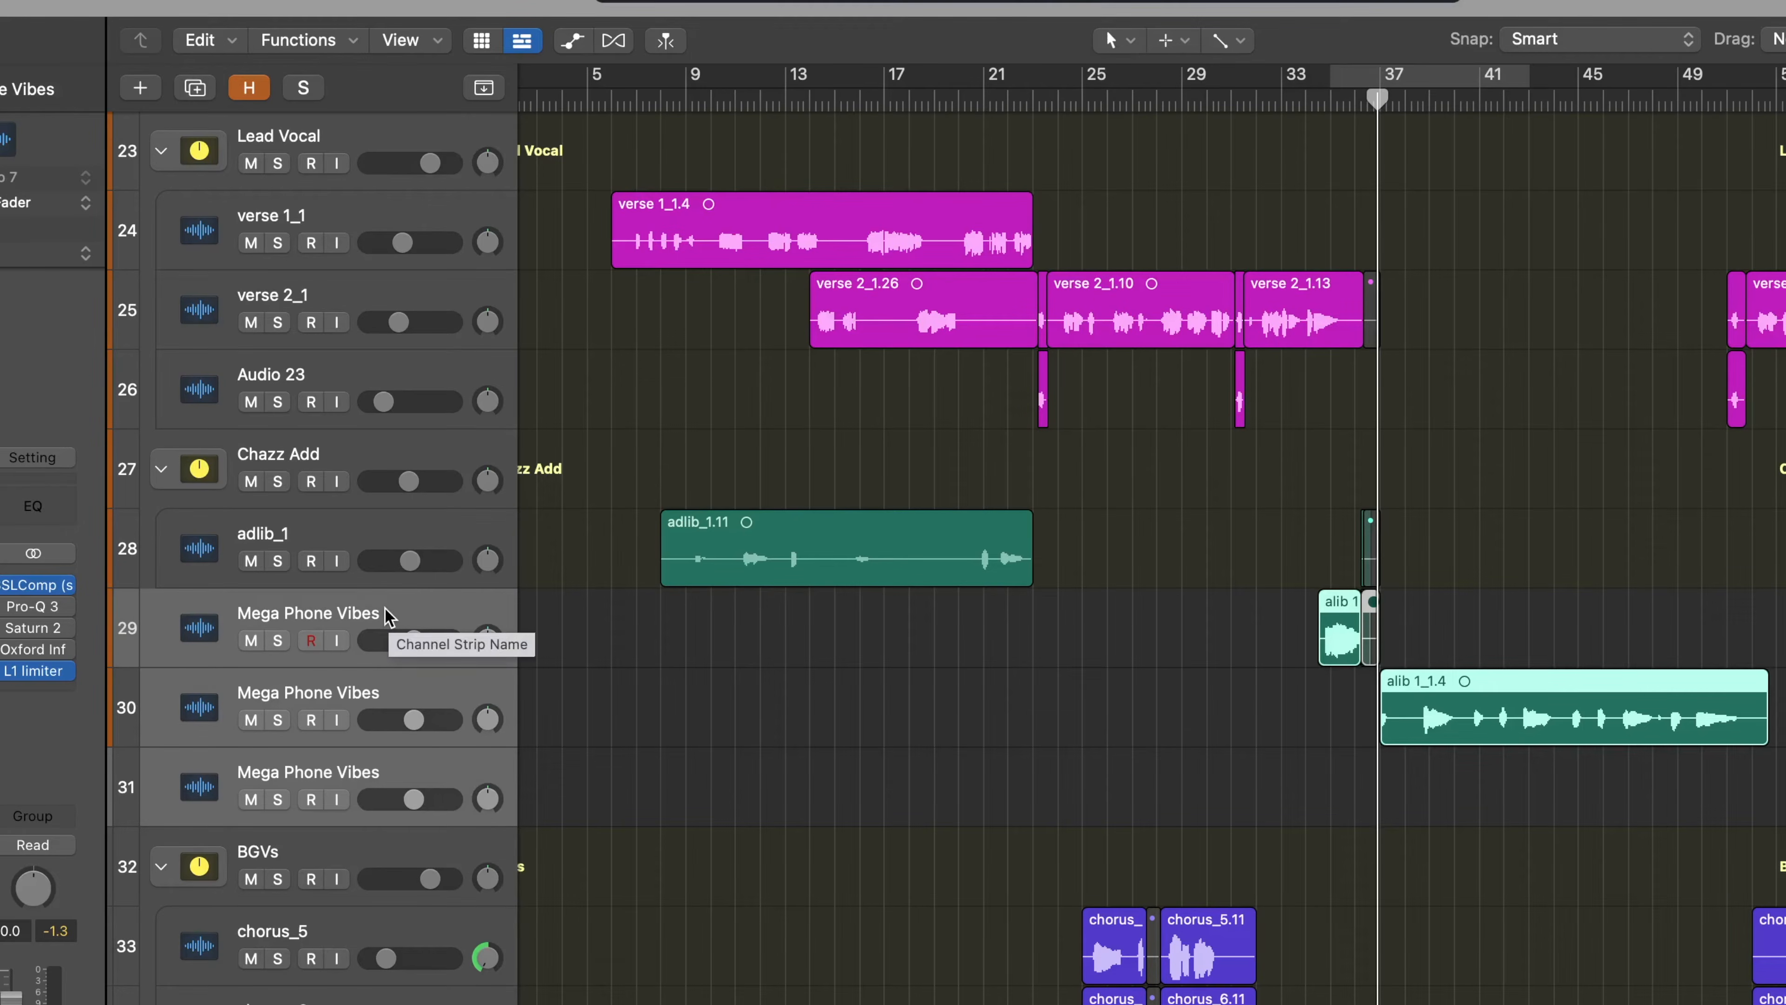
{"action": "left_click", "coordinate": [353, 617], "text": "ctrl"}
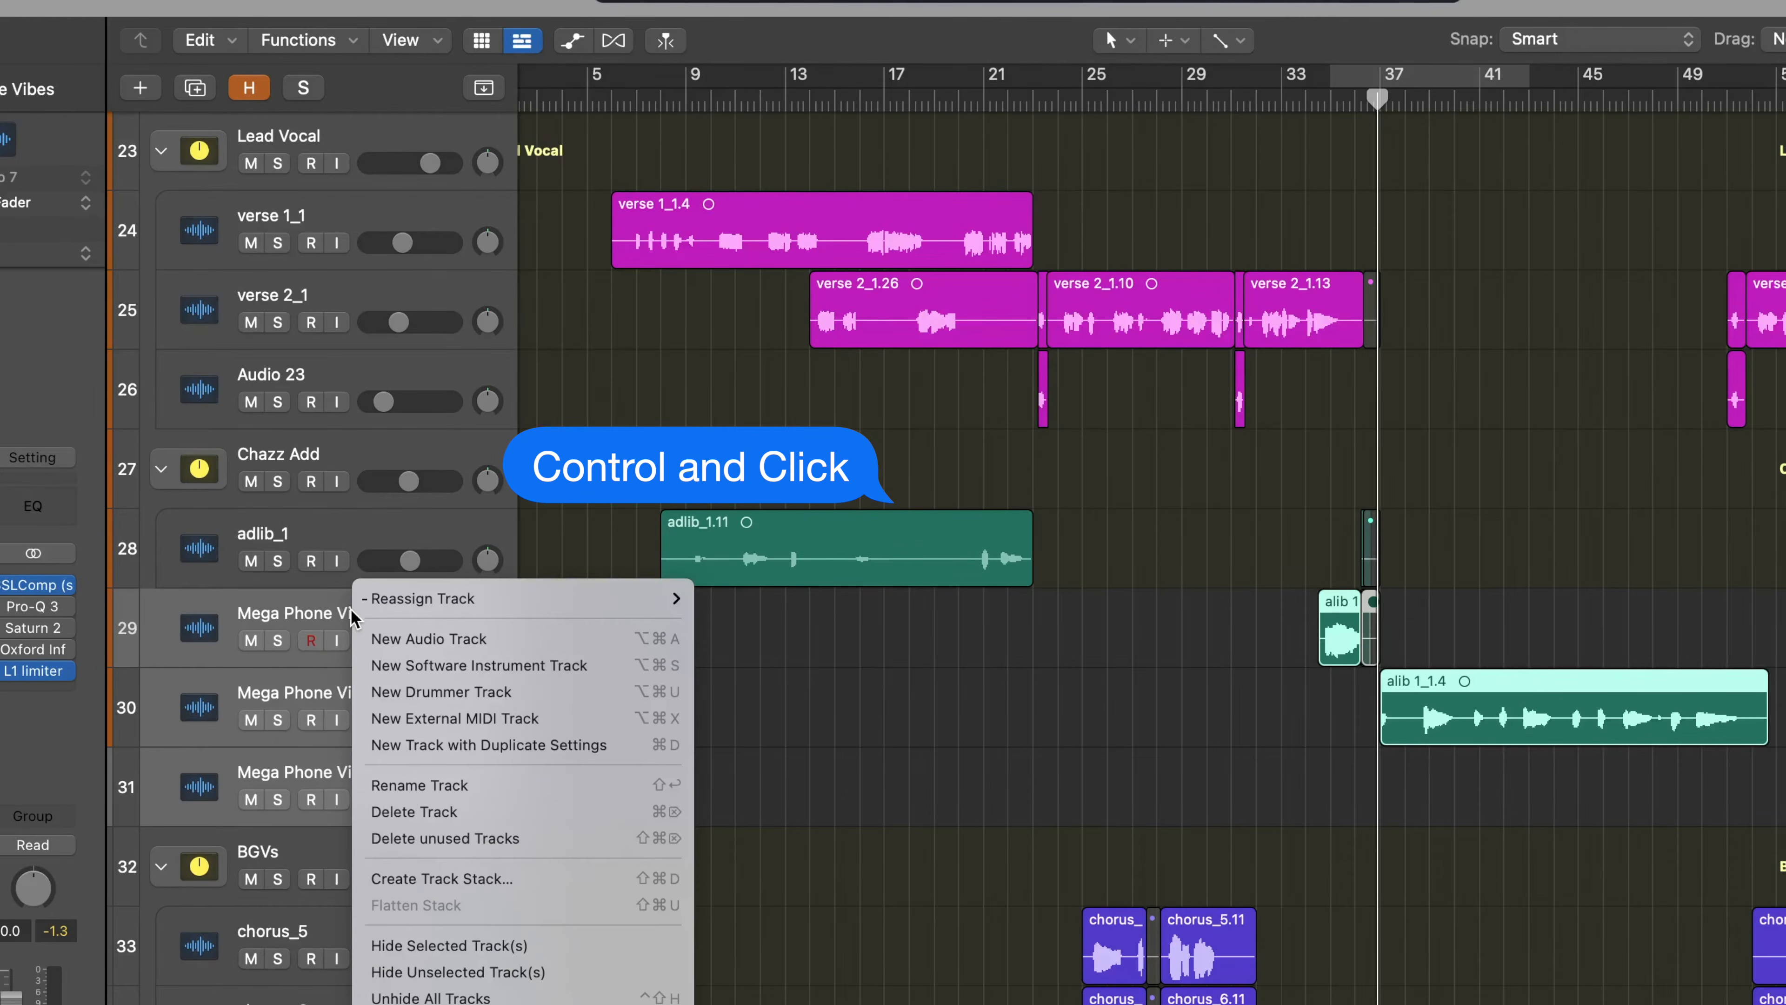
{"action": "left_click", "coordinate": [547, 874]}
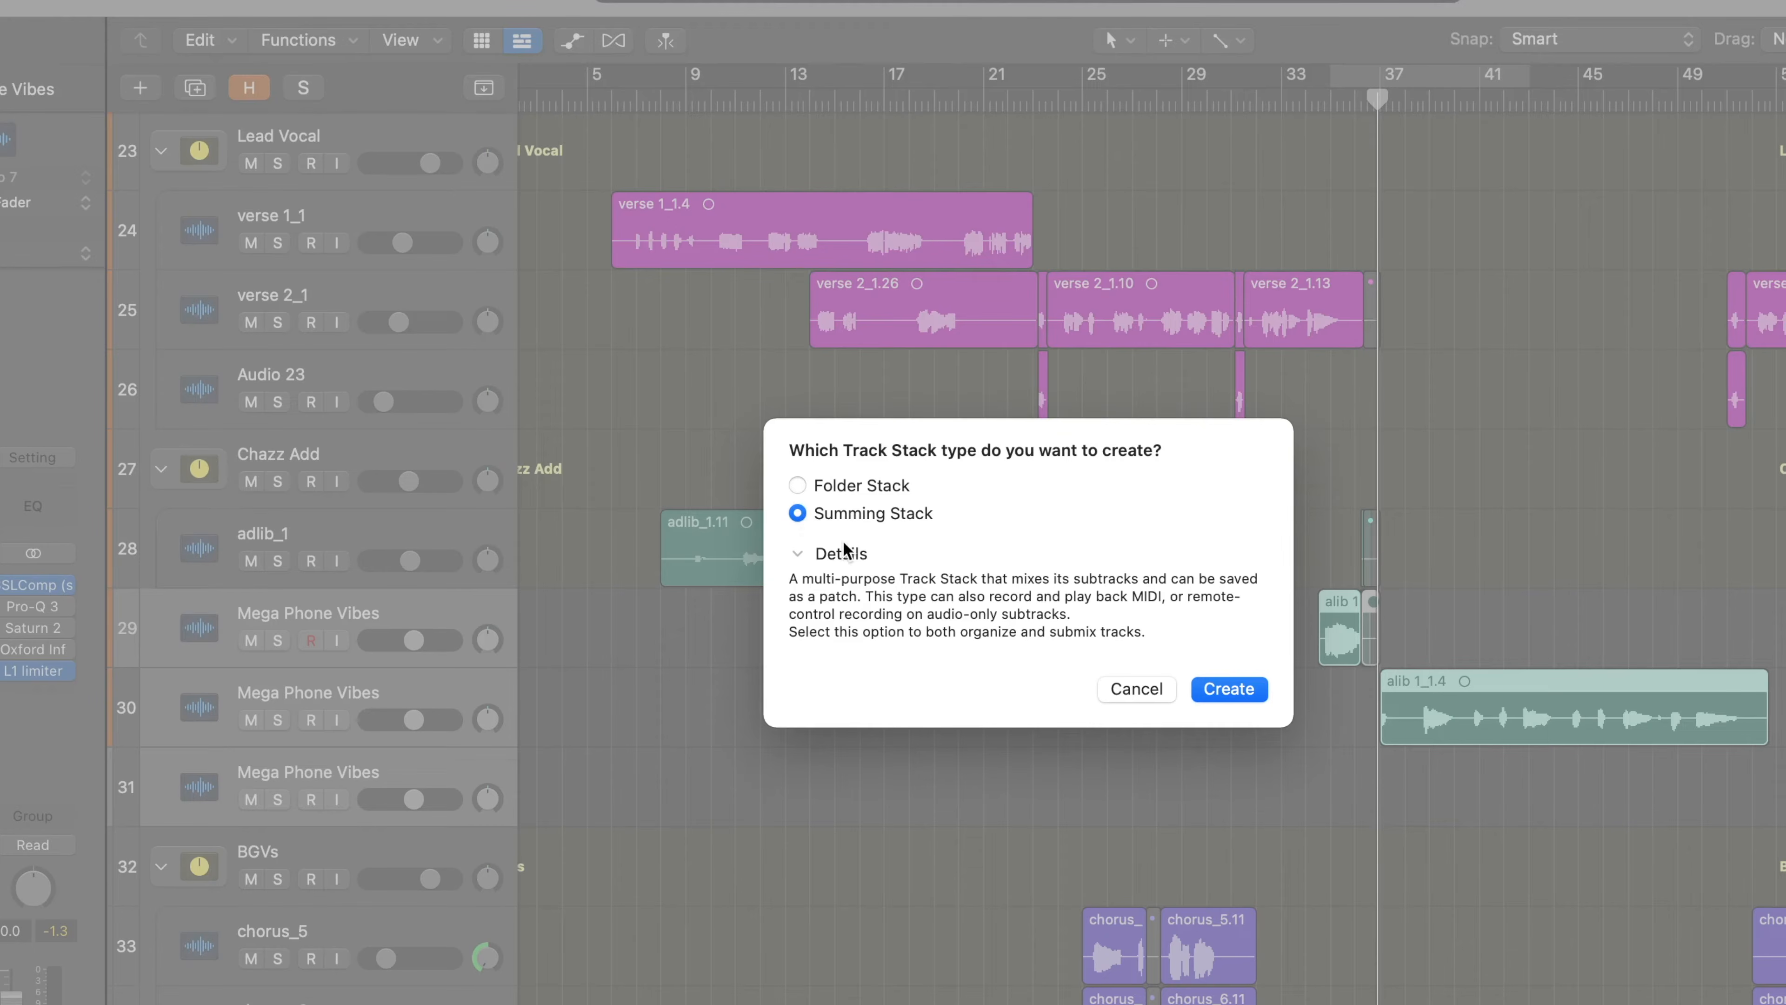
{"action": "left_click", "coordinate": [1227, 690]}
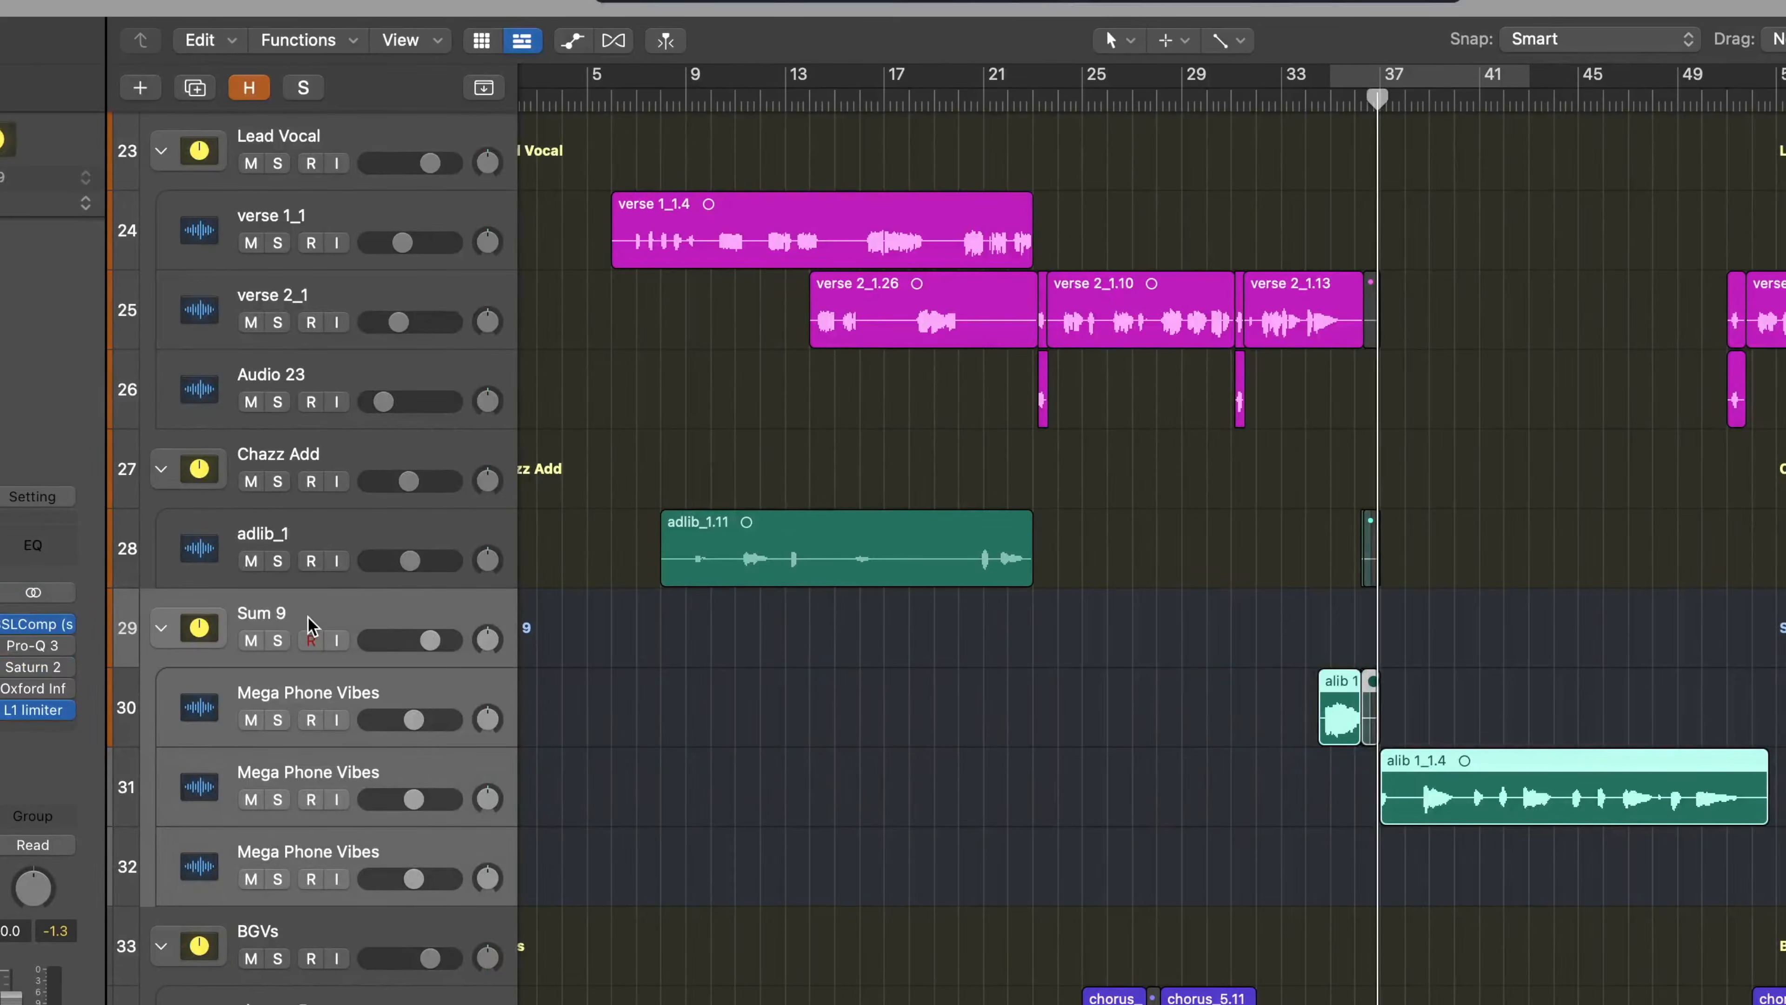
Rename the new summing stack above the Mega Phone Vibes tracks as Megaphone Bus.
{"action": "left_click", "coordinate": [336, 625]}
{"action": "double_click", "coordinate": [302, 614]}
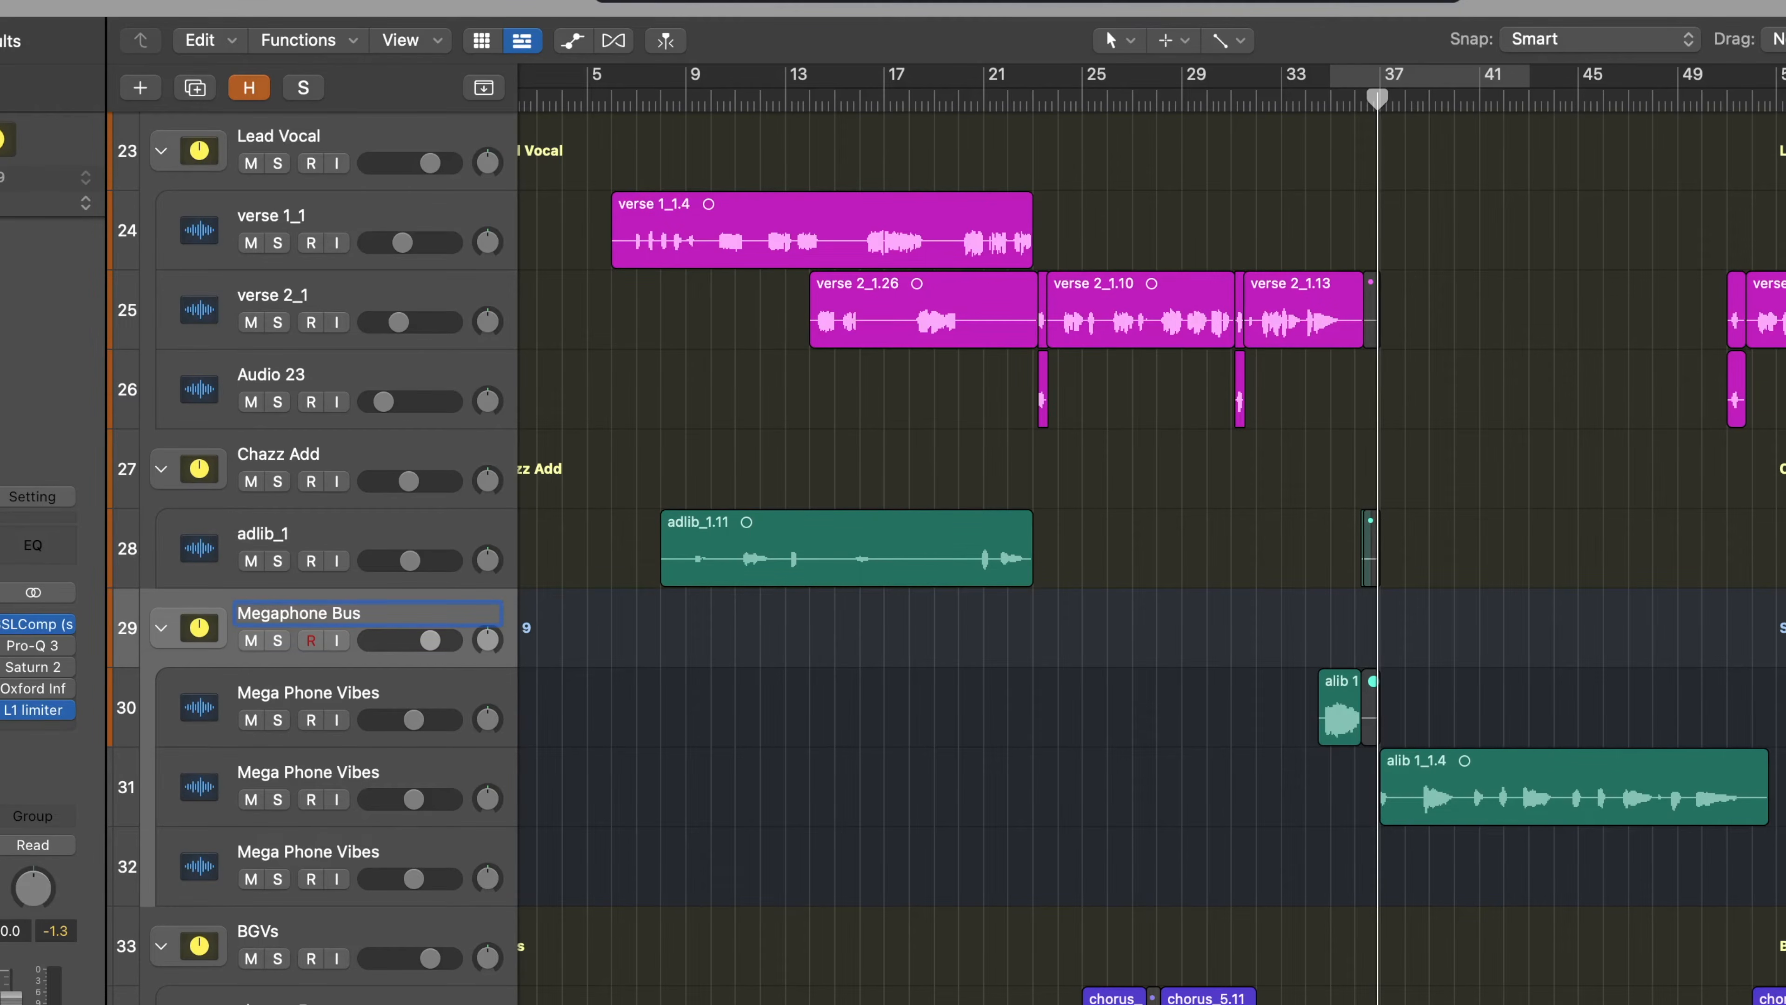
{"action": "type", "text": "Megaphone Bus"}
{"action": "key", "text": "Return"}
Lower the BGVs stack's volume to -2.0 dB during playback of the chorus vocals.
{"action": "scroll", "coordinate": [992, 528], "scroll_direction": "down", "scroll_amount": 2}
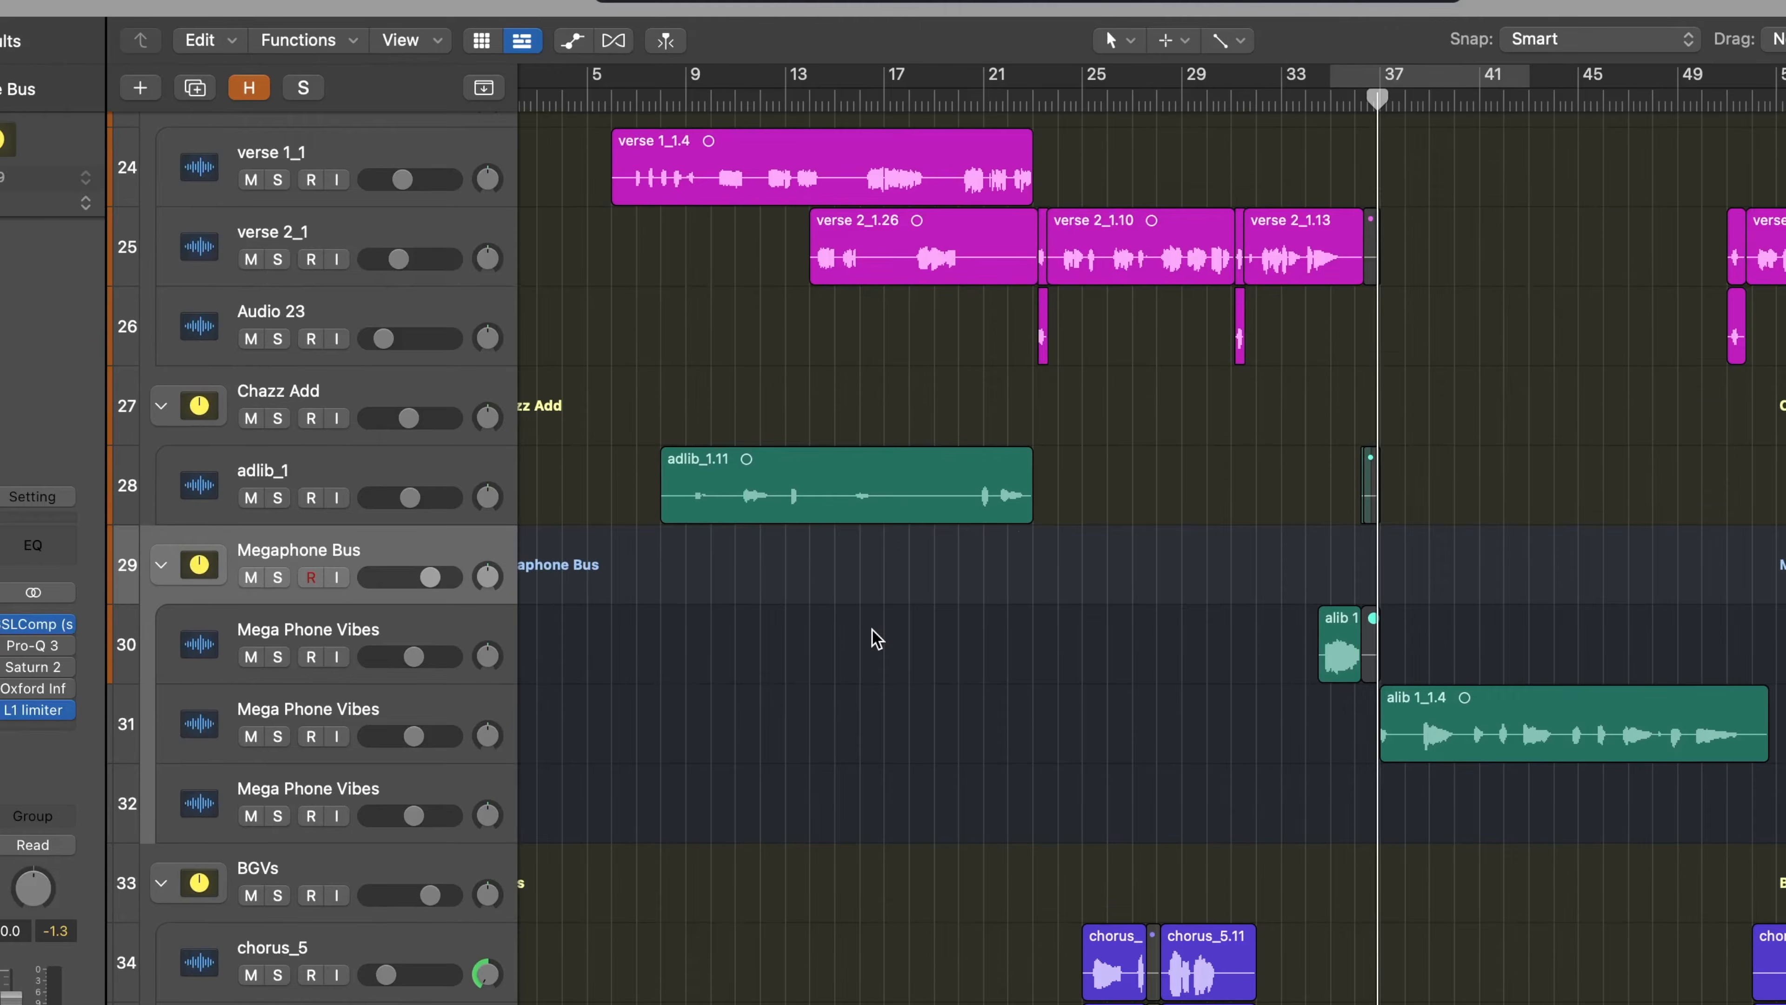
{"action": "scroll", "coordinate": [875, 639], "scroll_direction": "down", "scroll_amount": 6}
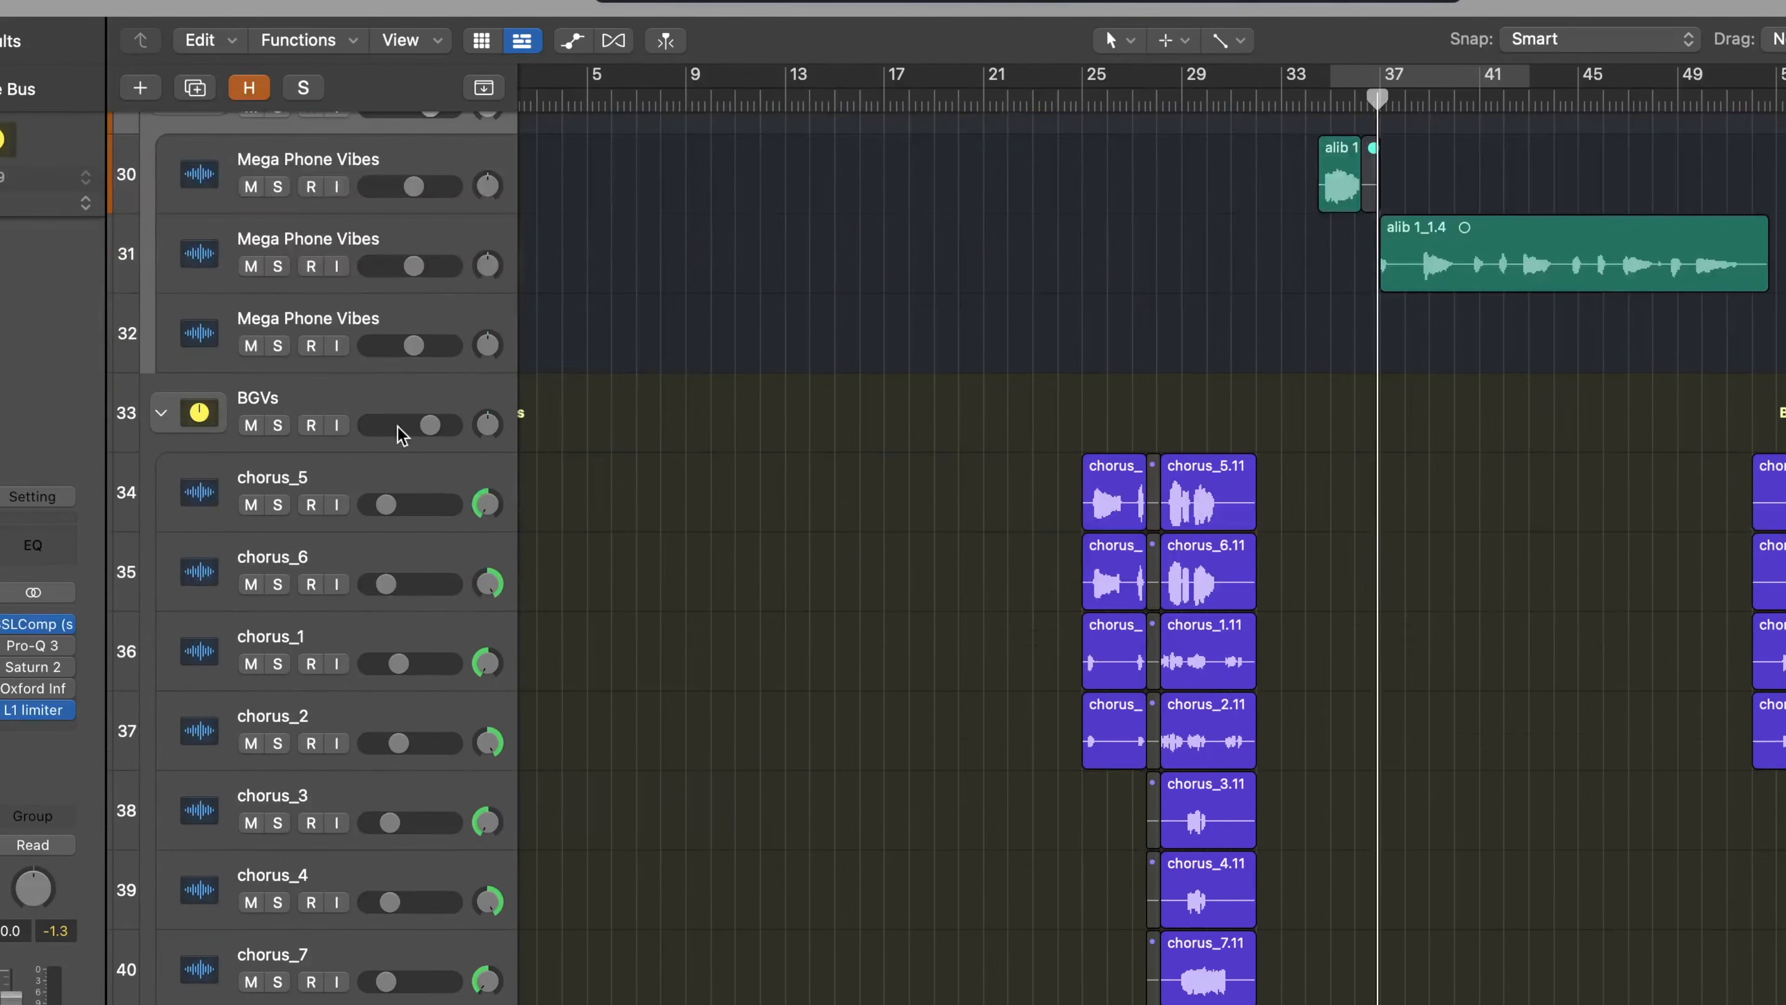
{"action": "left_click", "coordinate": [338, 401]}
{"action": "scroll", "coordinate": [760, 603], "scroll_direction": "down", "scroll_amount": 1}
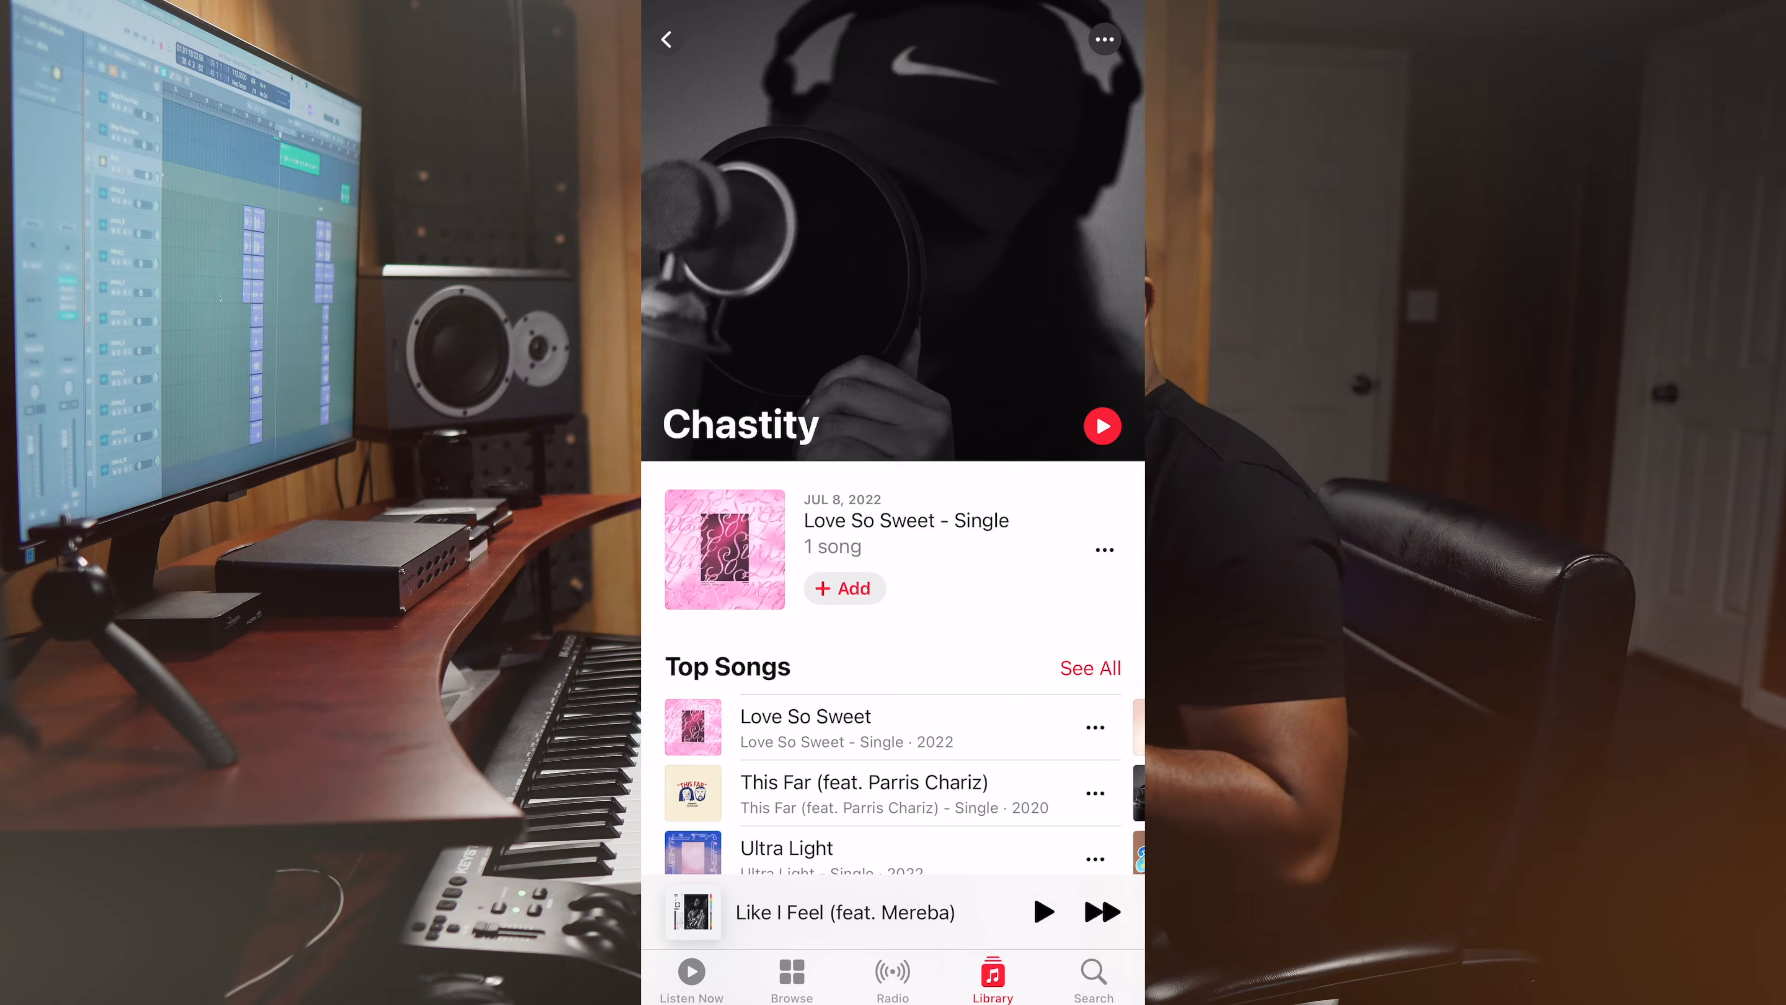
{"action": "scroll", "coordinate": [893, 493], "scroll_direction": "down", "scroll_amount": 10}
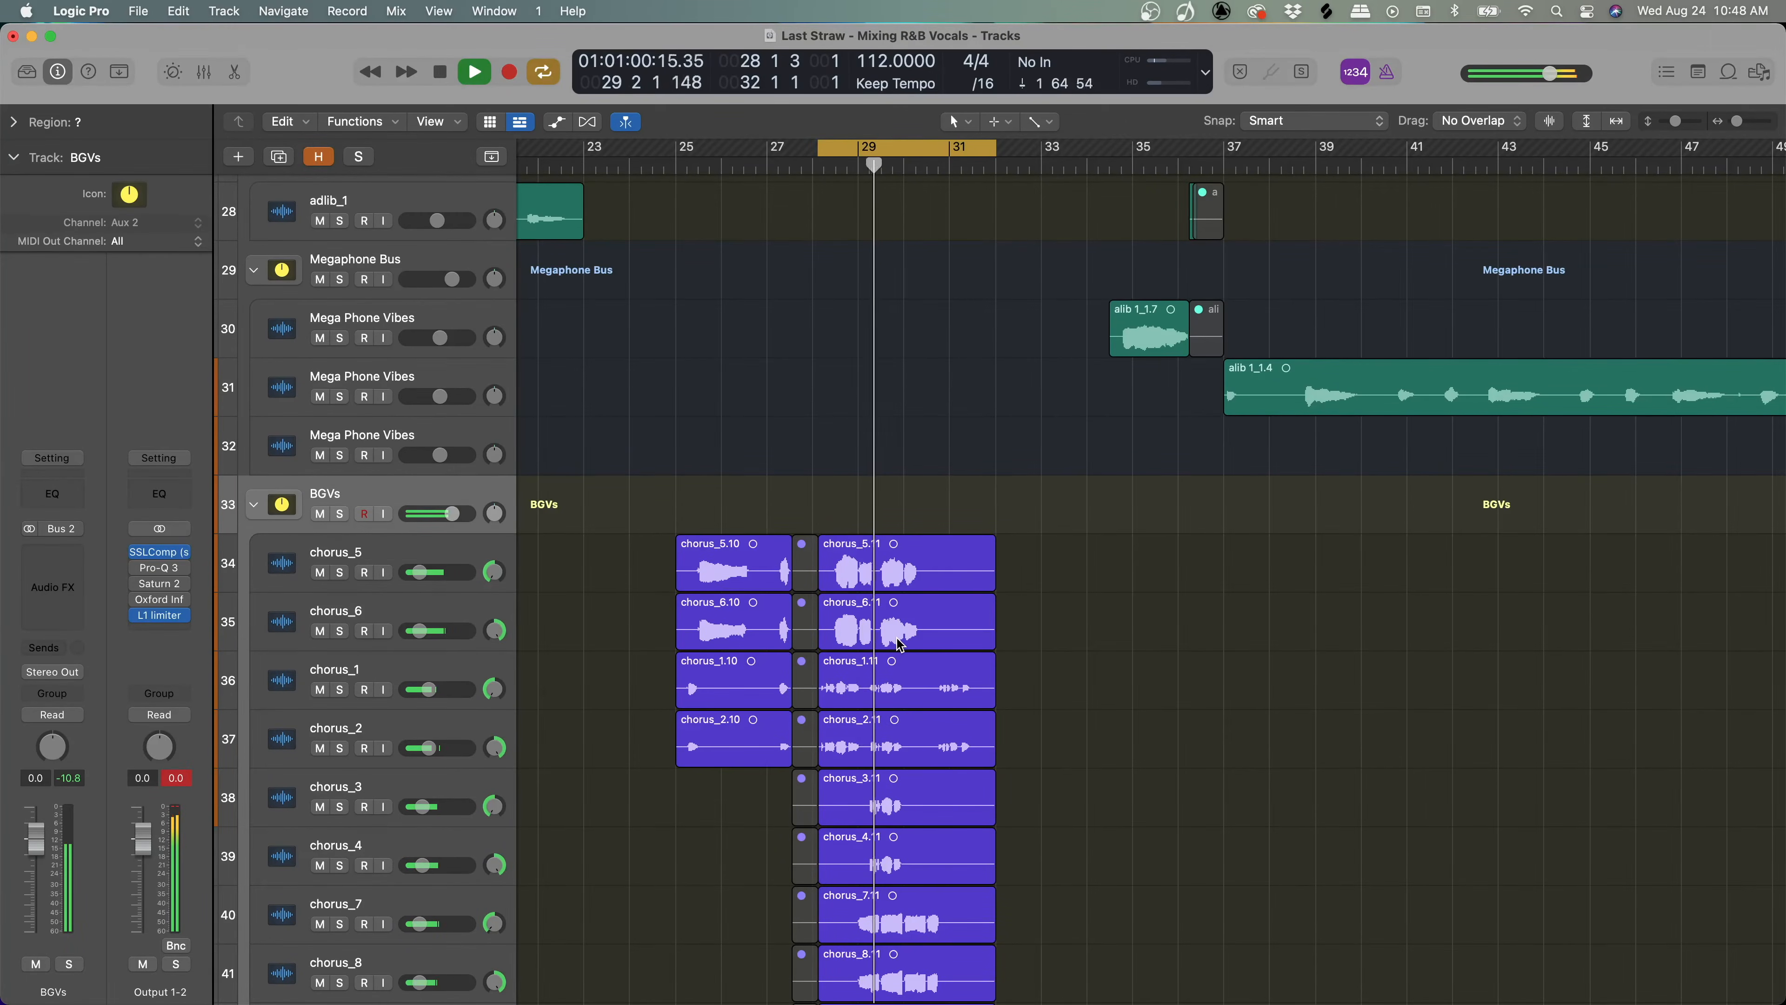
{"action": "left_click_drag", "start_coordinate": [452, 514], "coordinate": [446, 513]}
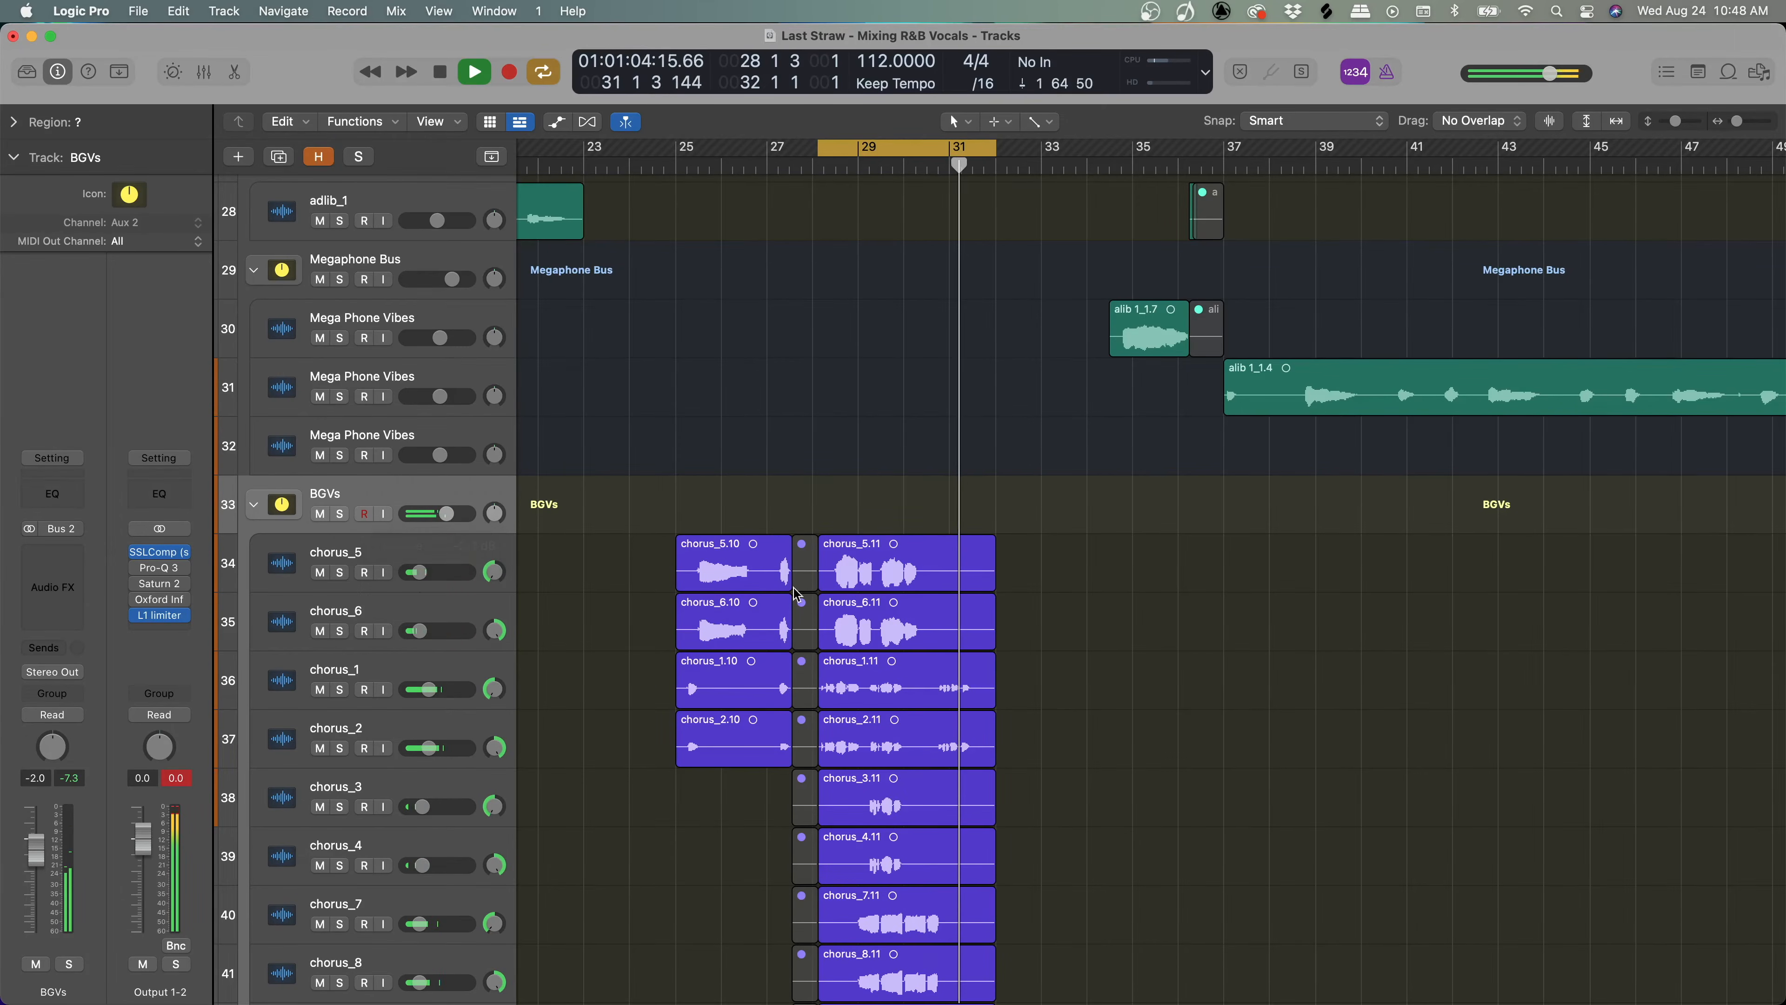
Insert a stereo DeEsser 2 on the BGVs stack and switch its filter to the shelving shape.
{"action": "scroll", "coordinate": [1001, 587], "scroll_direction": "down", "scroll_amount": 5}
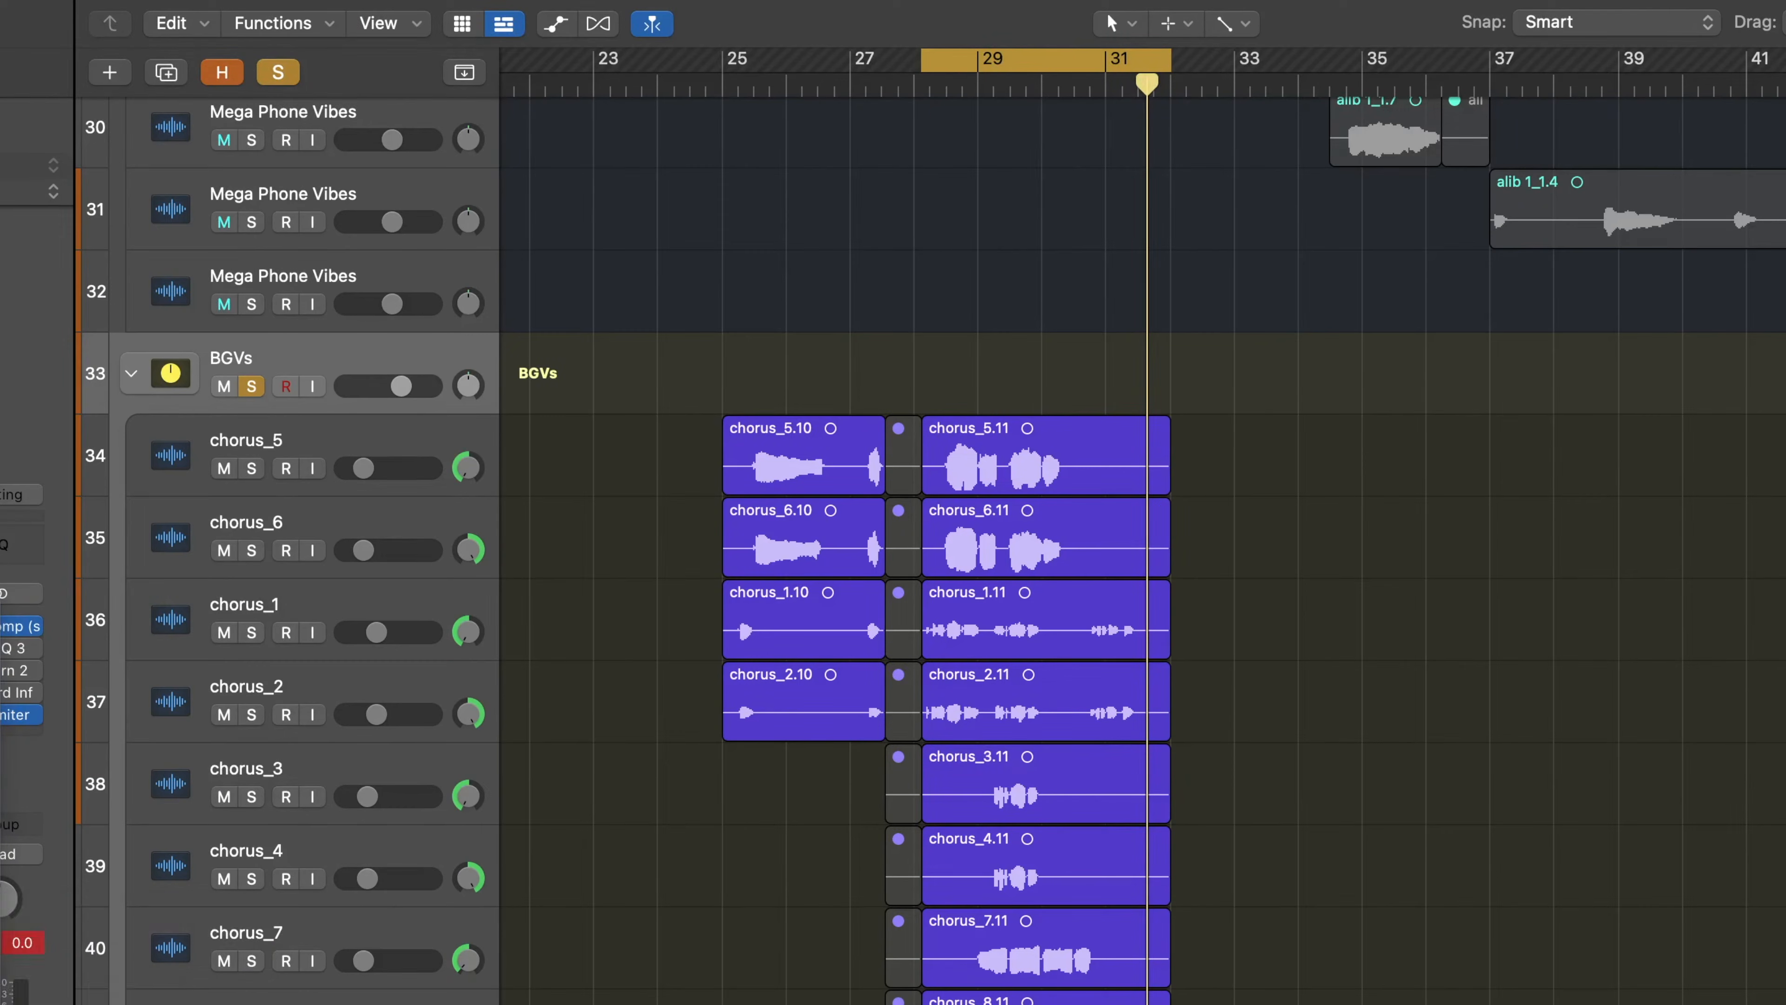
{"action": "mouse_move", "coordinate": [99, 946]}
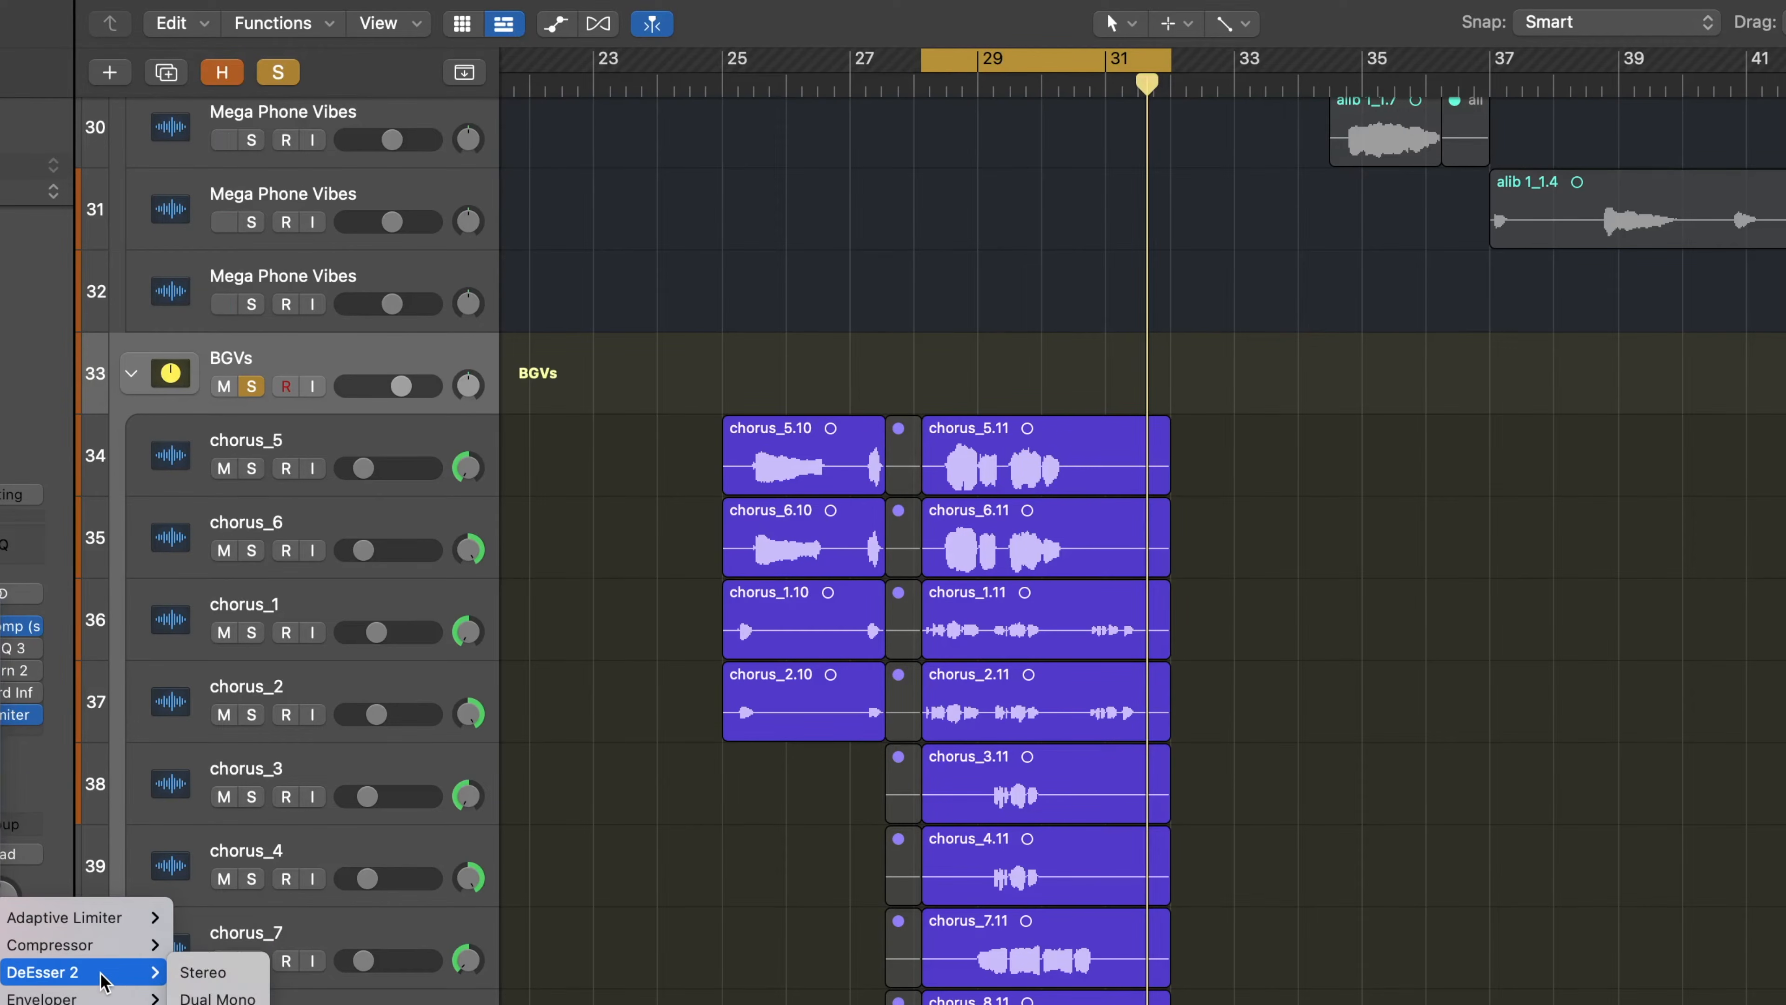
{"action": "left_click", "coordinate": [203, 971]}
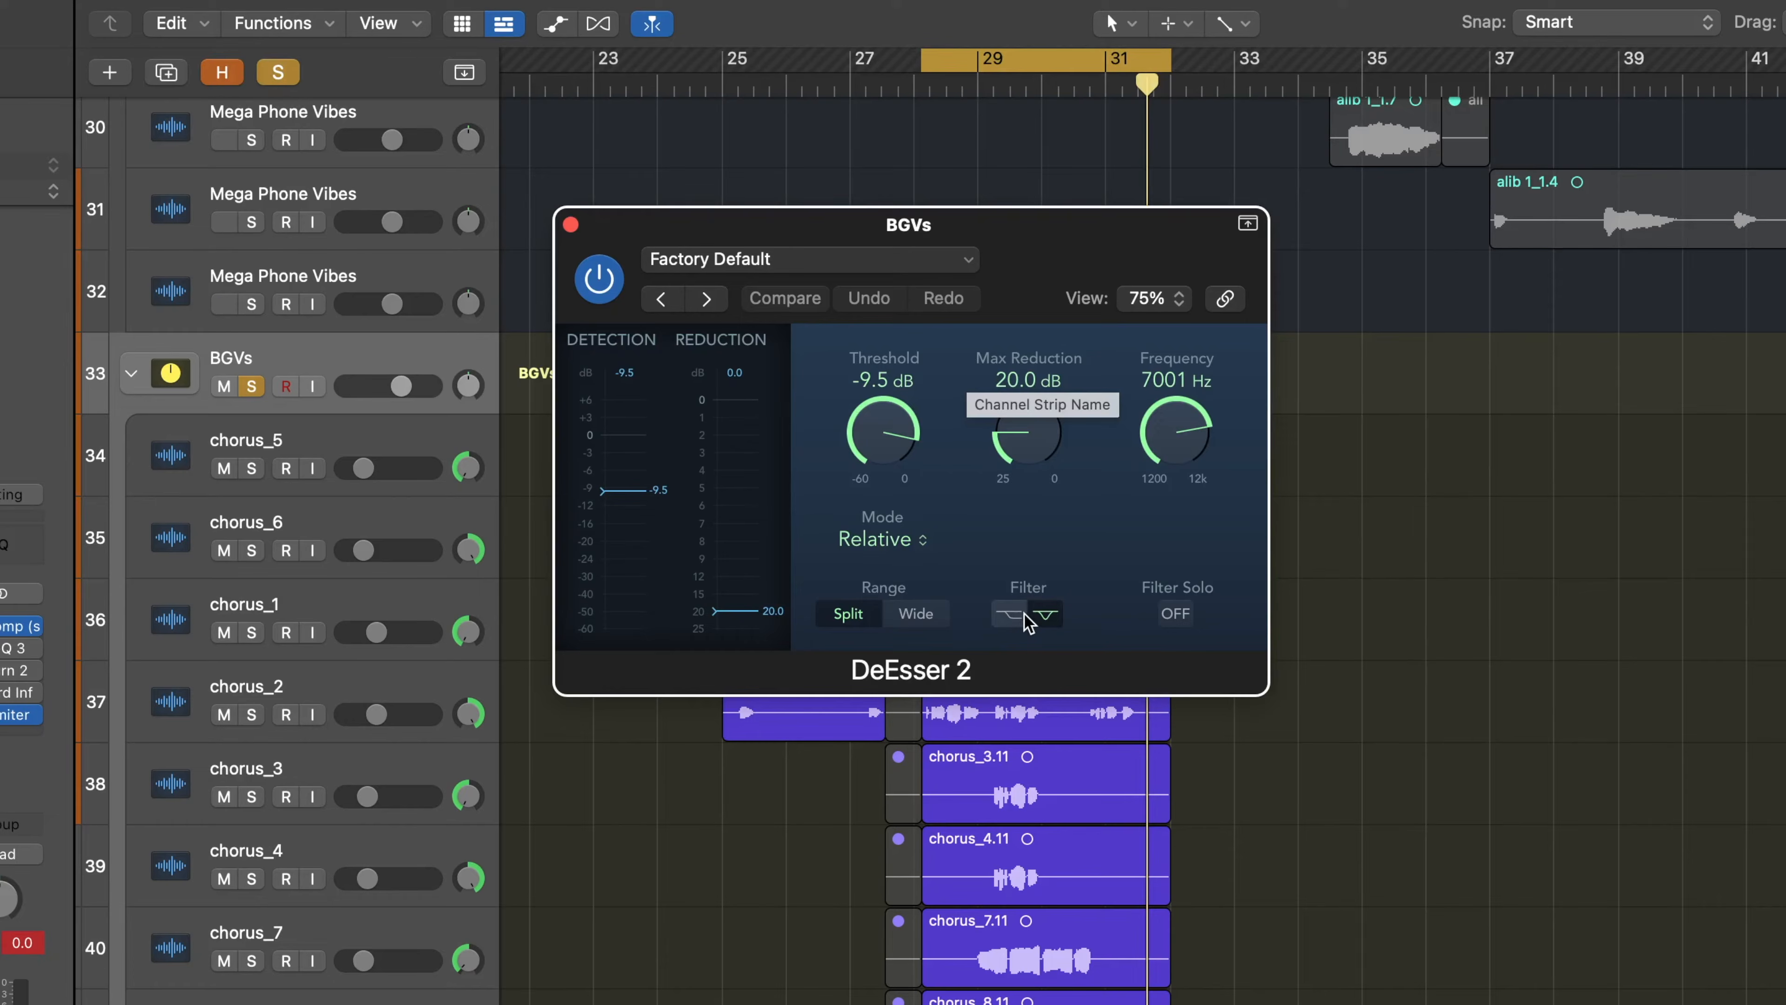
{"action": "left_click", "coordinate": [1010, 614]}
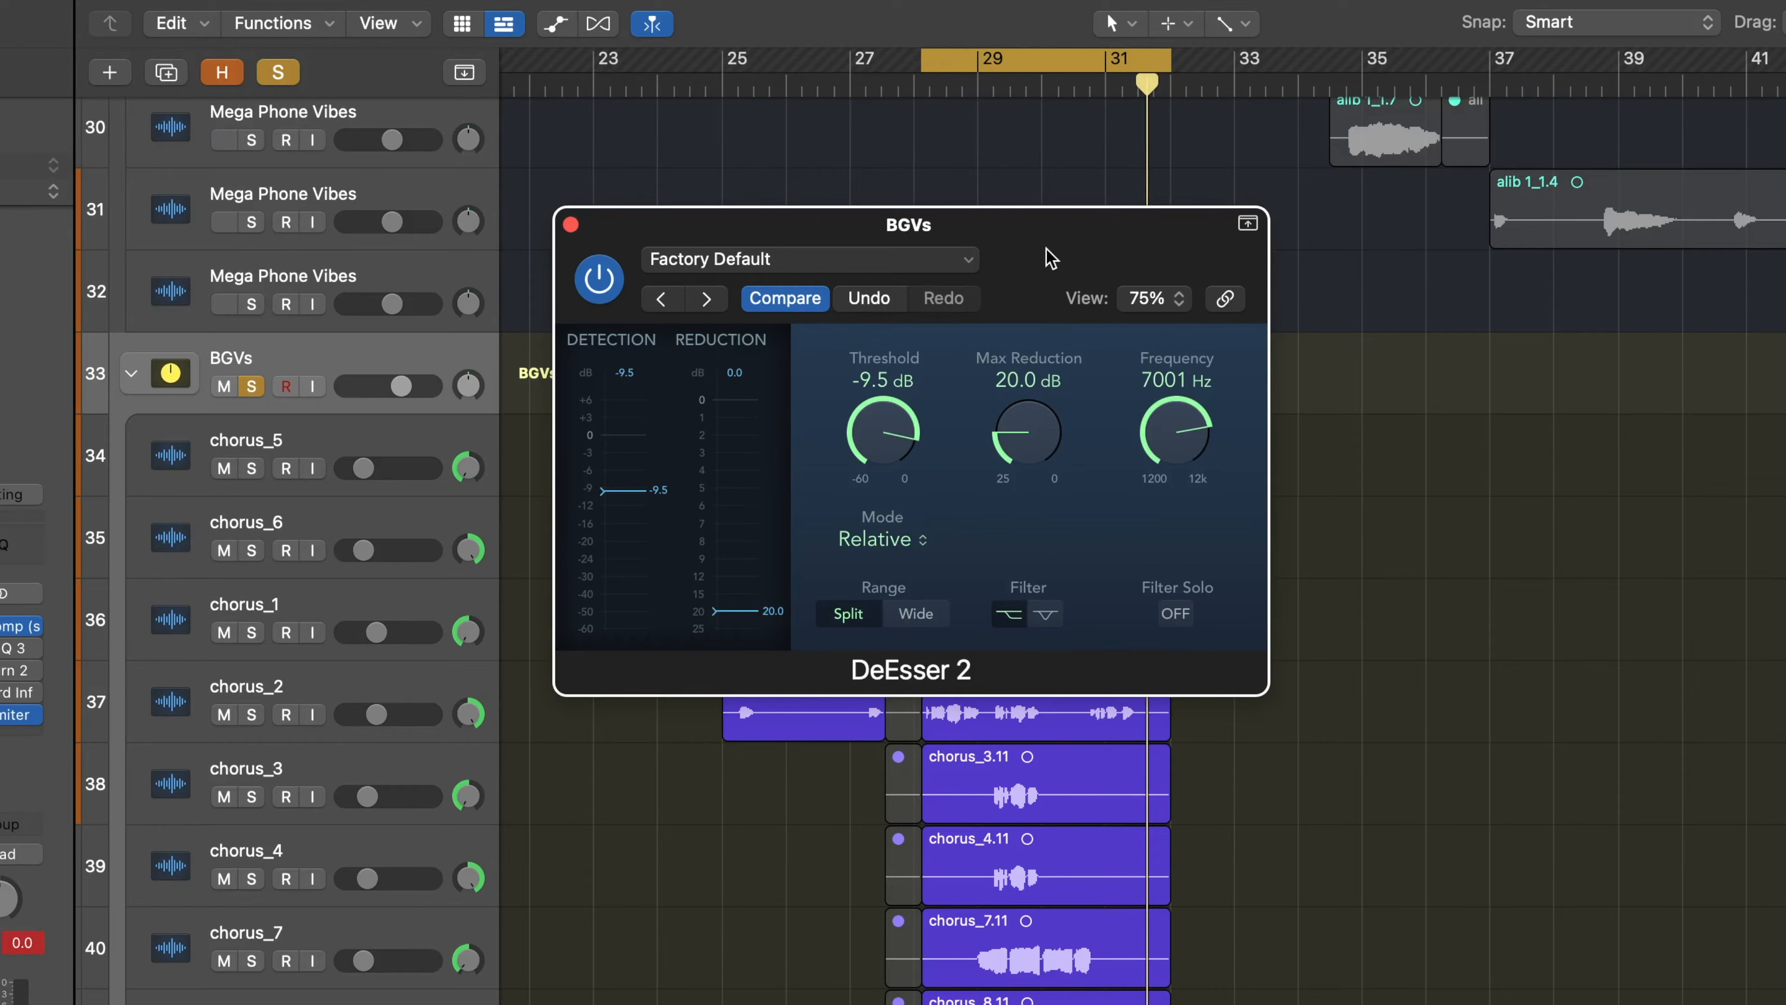
{"action": "left_click_drag", "start_coordinate": [1049, 258], "coordinate": [1013, 299]}
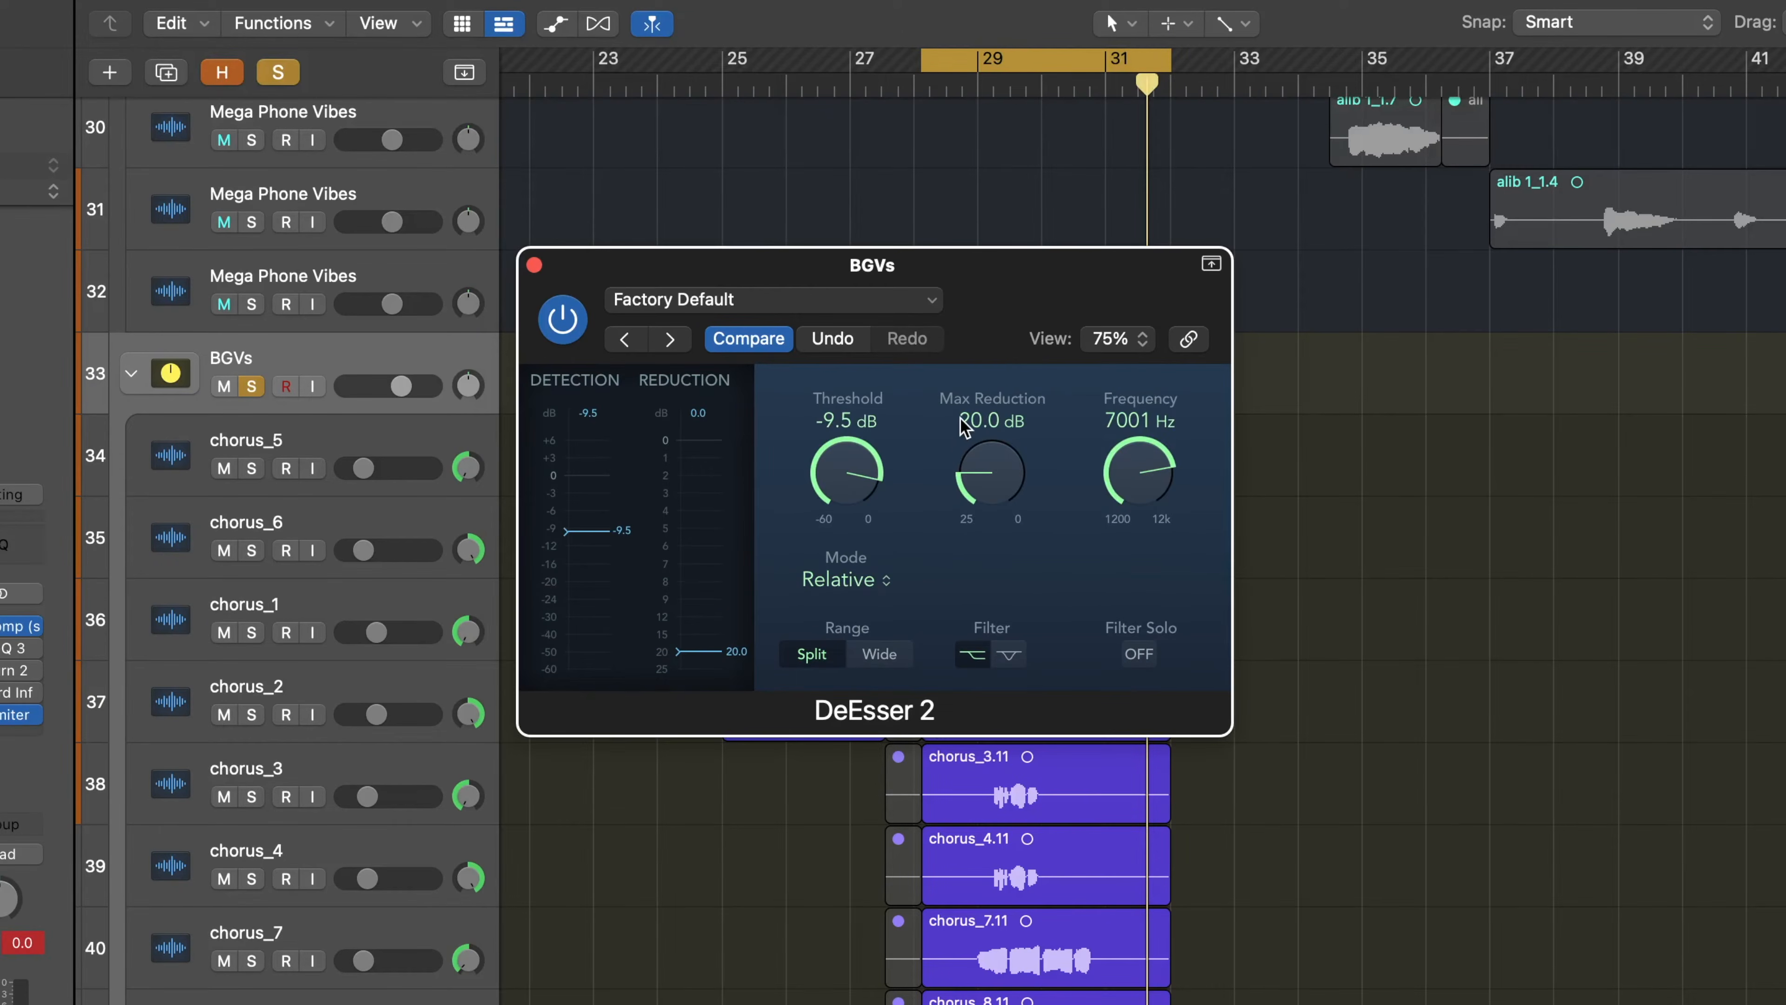
Adjust the threshold, frequency and max reduction of the BGVs stack's DeEsser 2 while the chorus vocals play.
{"action": "key", "text": "space"}
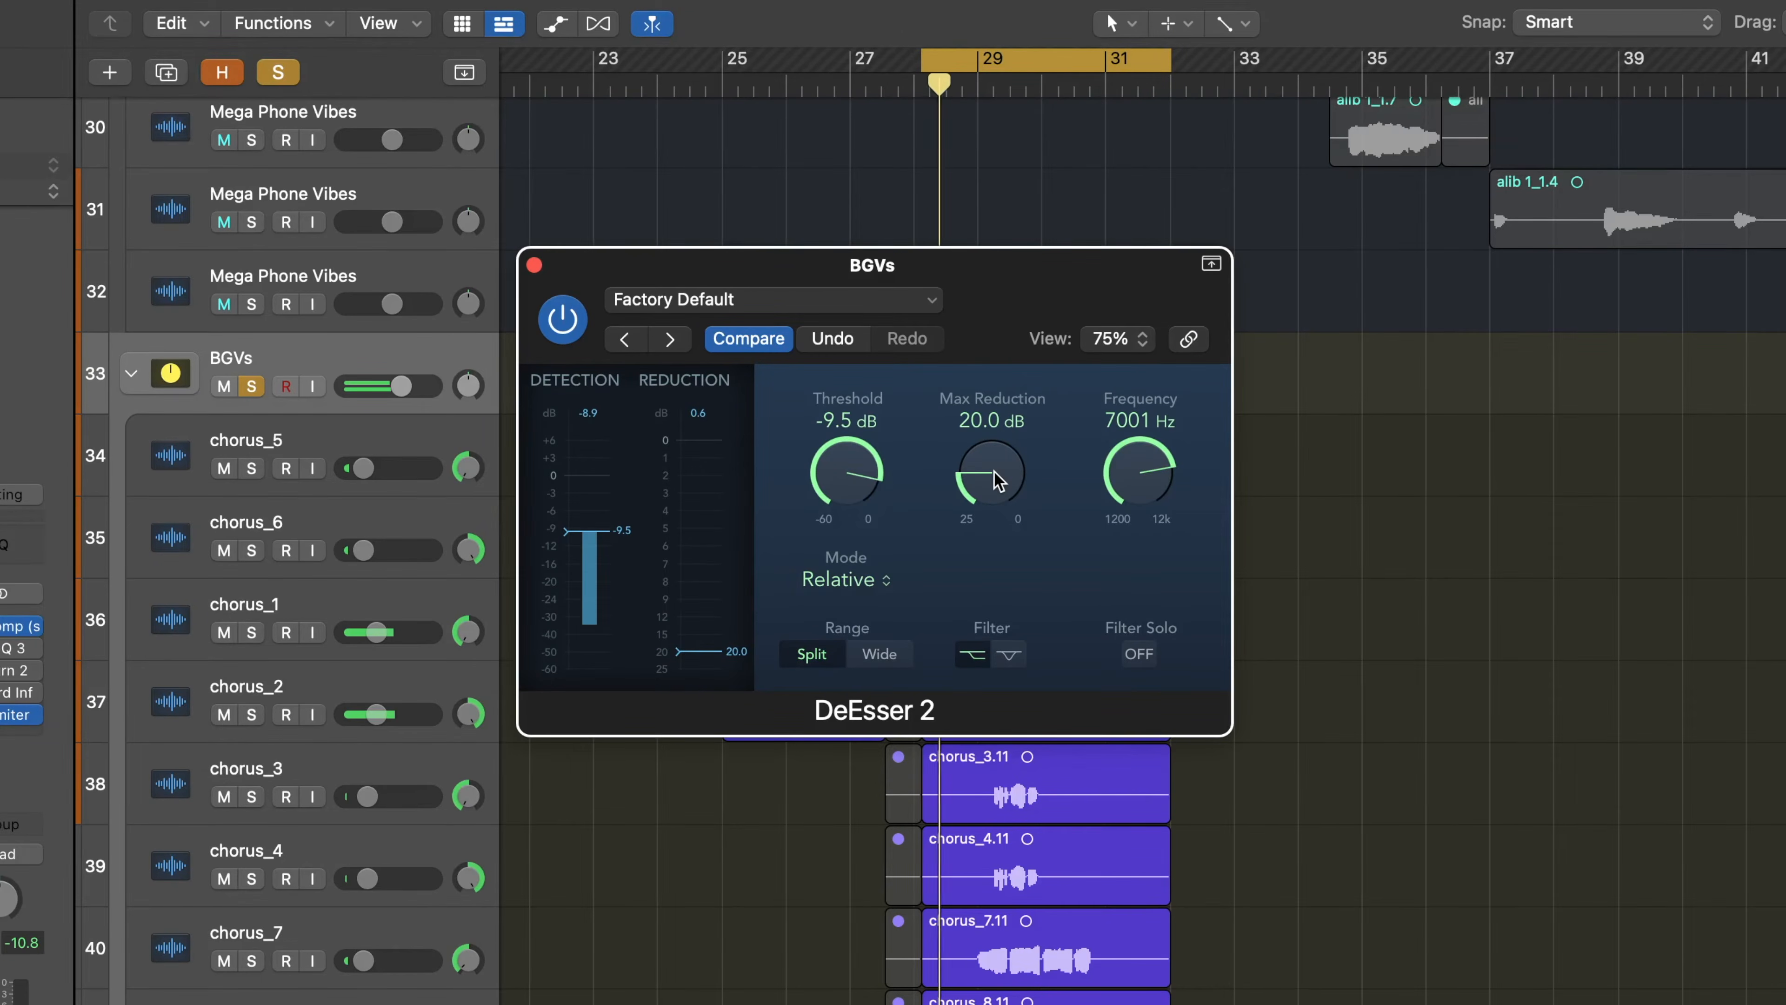
{"action": "left_click_drag", "start_coordinate": [849, 478], "coordinate": [859, 501]}
{"action": "left_click_drag", "start_coordinate": [1115, 486], "coordinate": [1117, 476]}
{"action": "left_click_drag", "start_coordinate": [993, 468], "coordinate": [991, 421]}
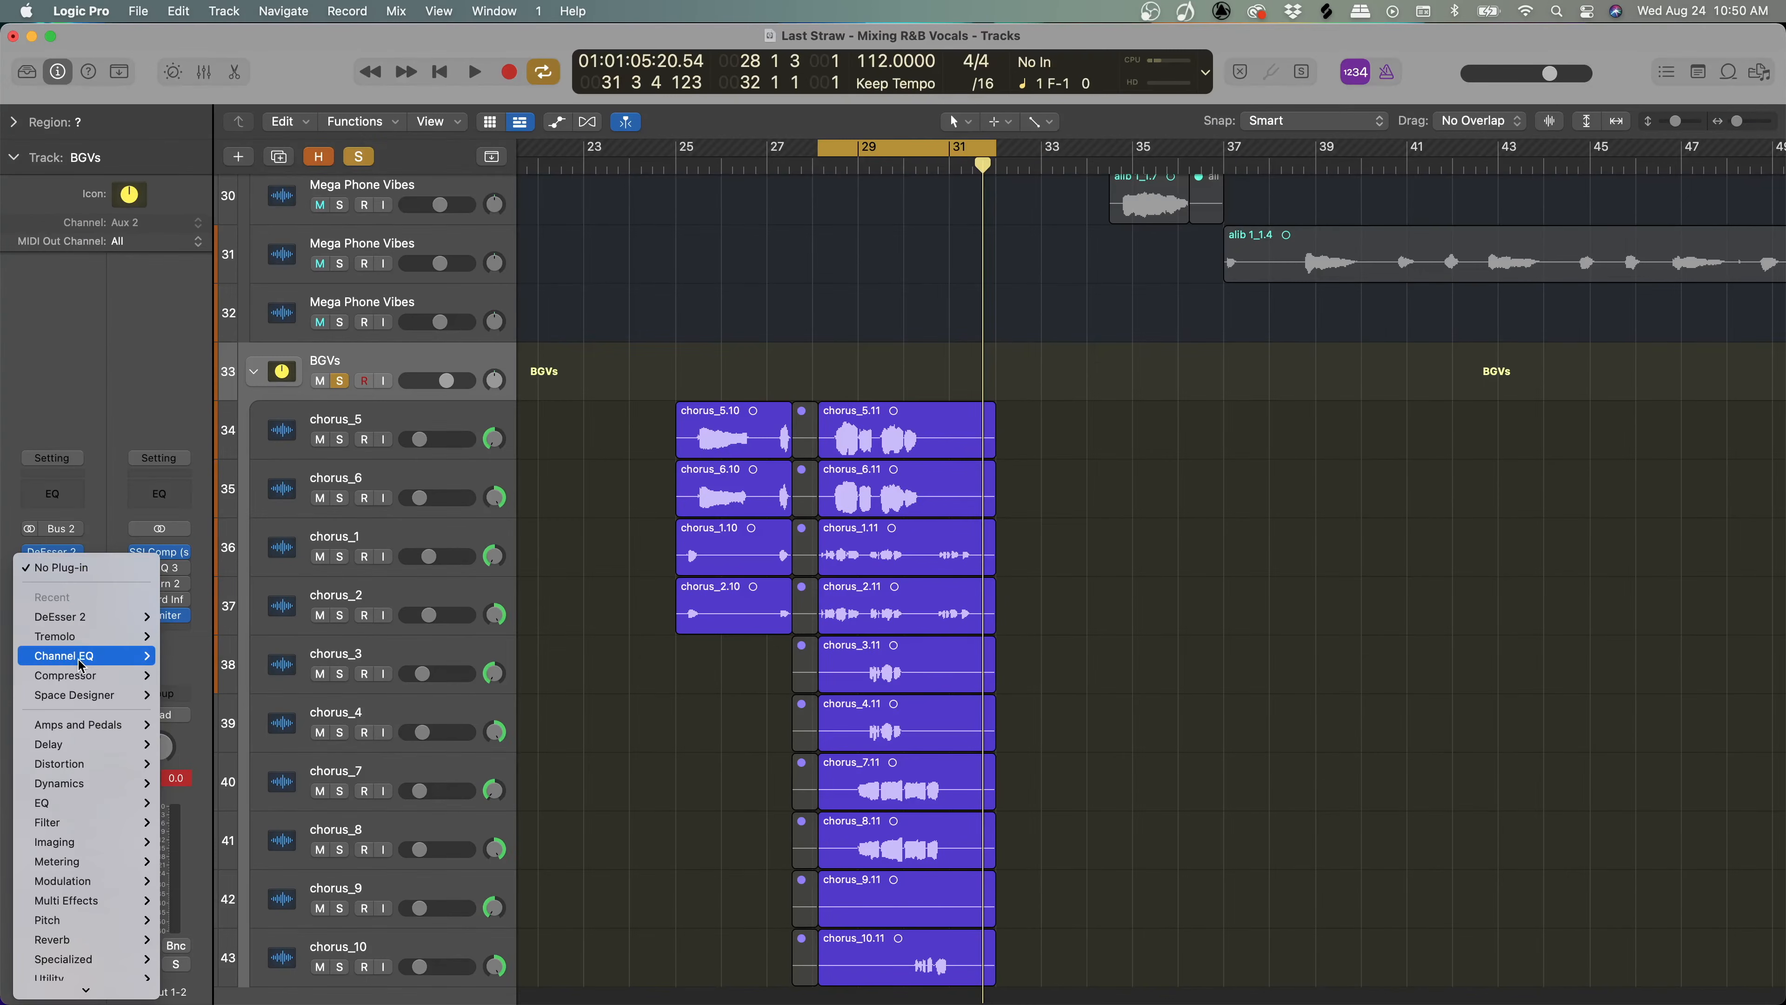
Insert a Compressor after the DeEsser 2 on the BGVs stack and set its ratio to 2.6:1 during playback.
{"action": "mouse_move", "coordinate": [0, 811]}
{"action": "left_click", "coordinate": [181, 675]}
{"action": "key", "text": "space"}
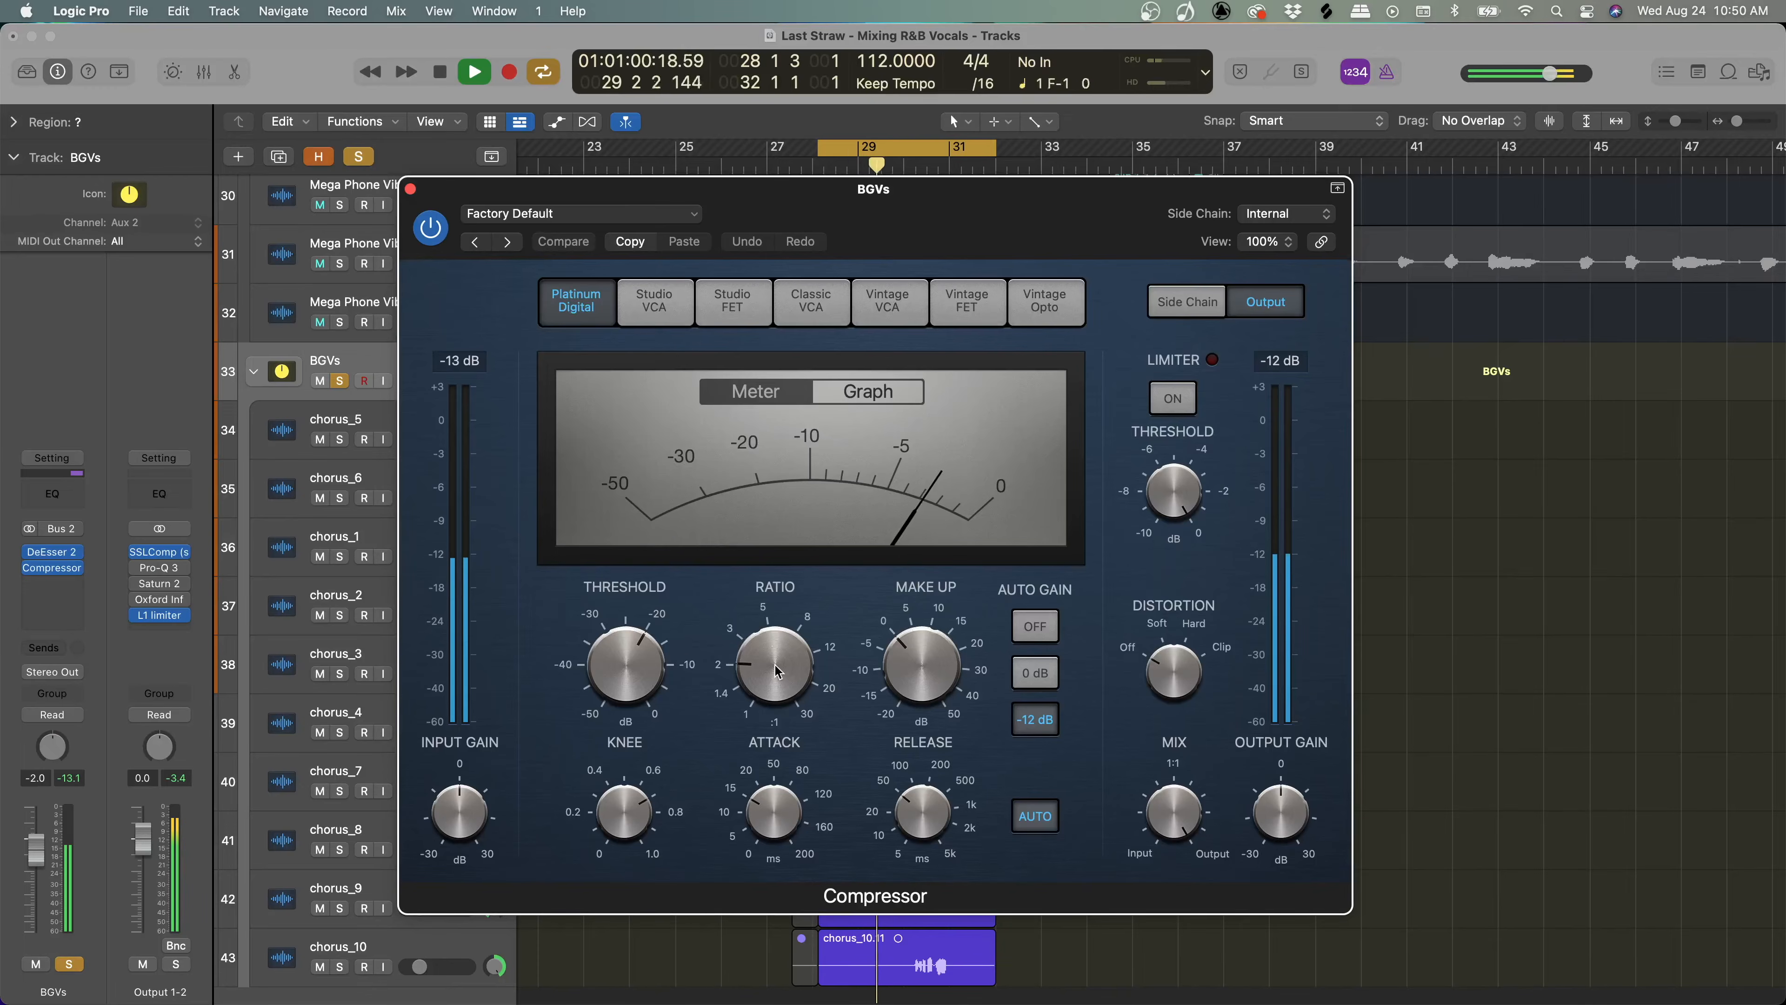
{"action": "left_click_drag", "start_coordinate": [776, 670], "coordinate": [770, 661]}
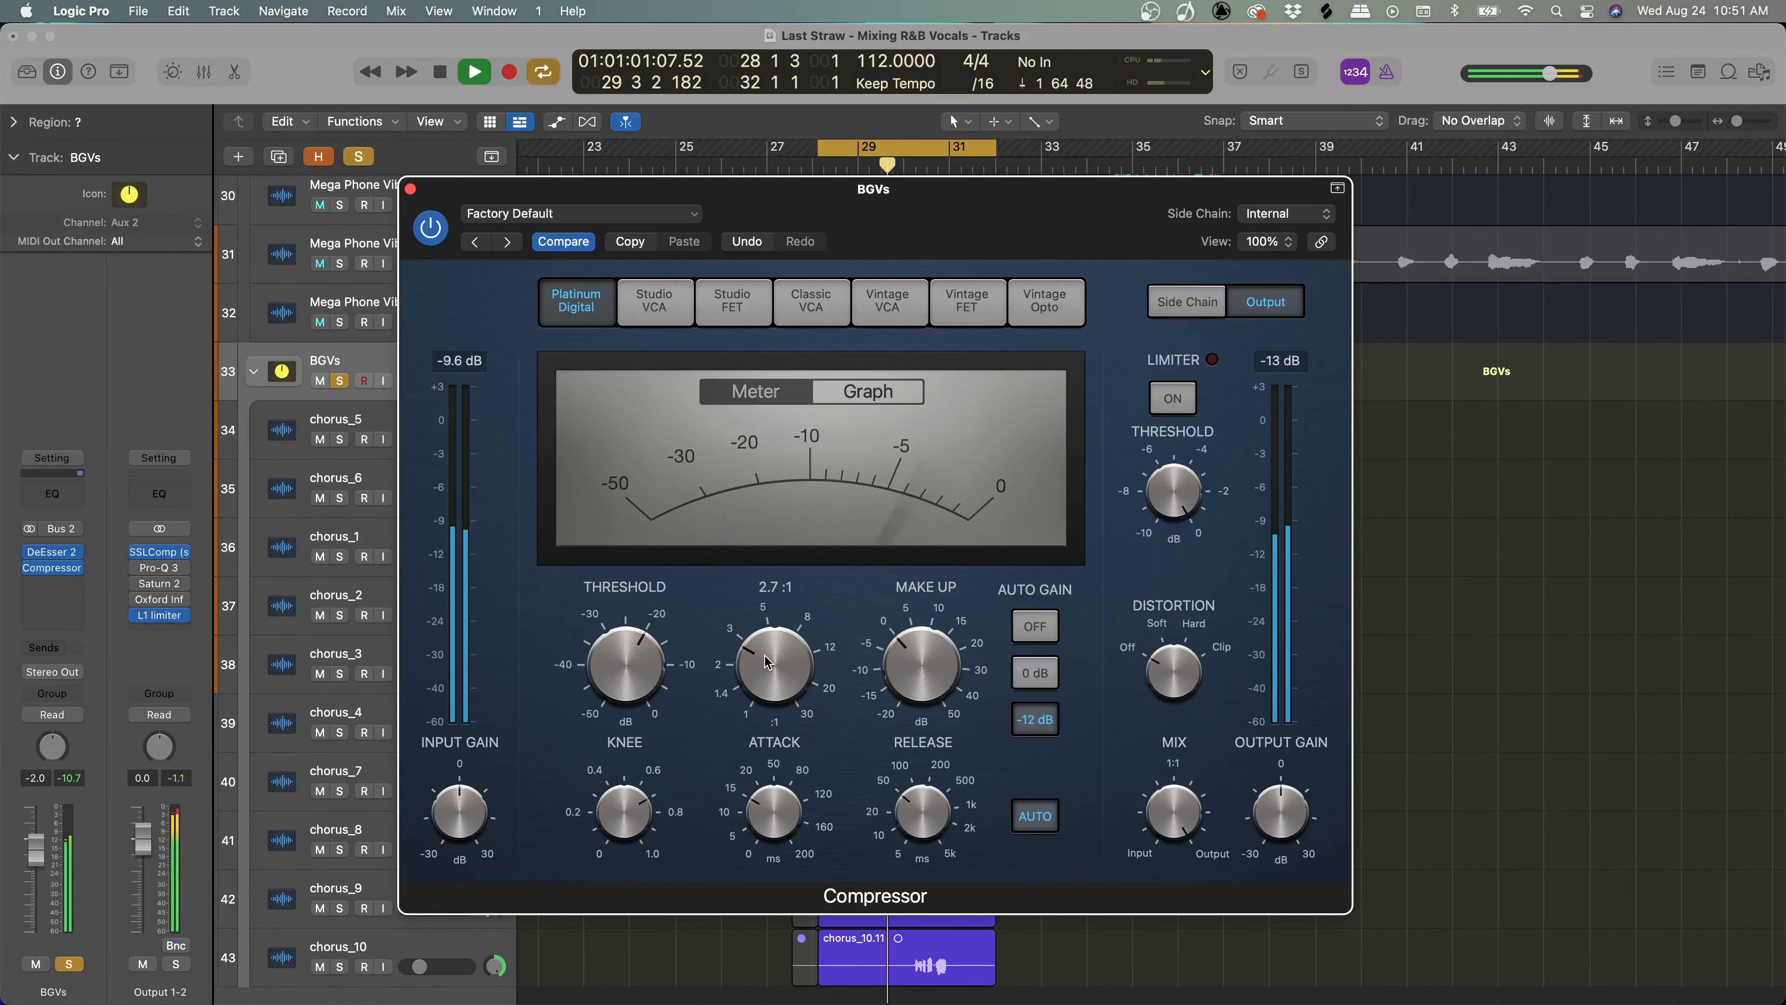
{"action": "left_click_drag", "start_coordinate": [765, 656], "coordinate": [765, 659]}
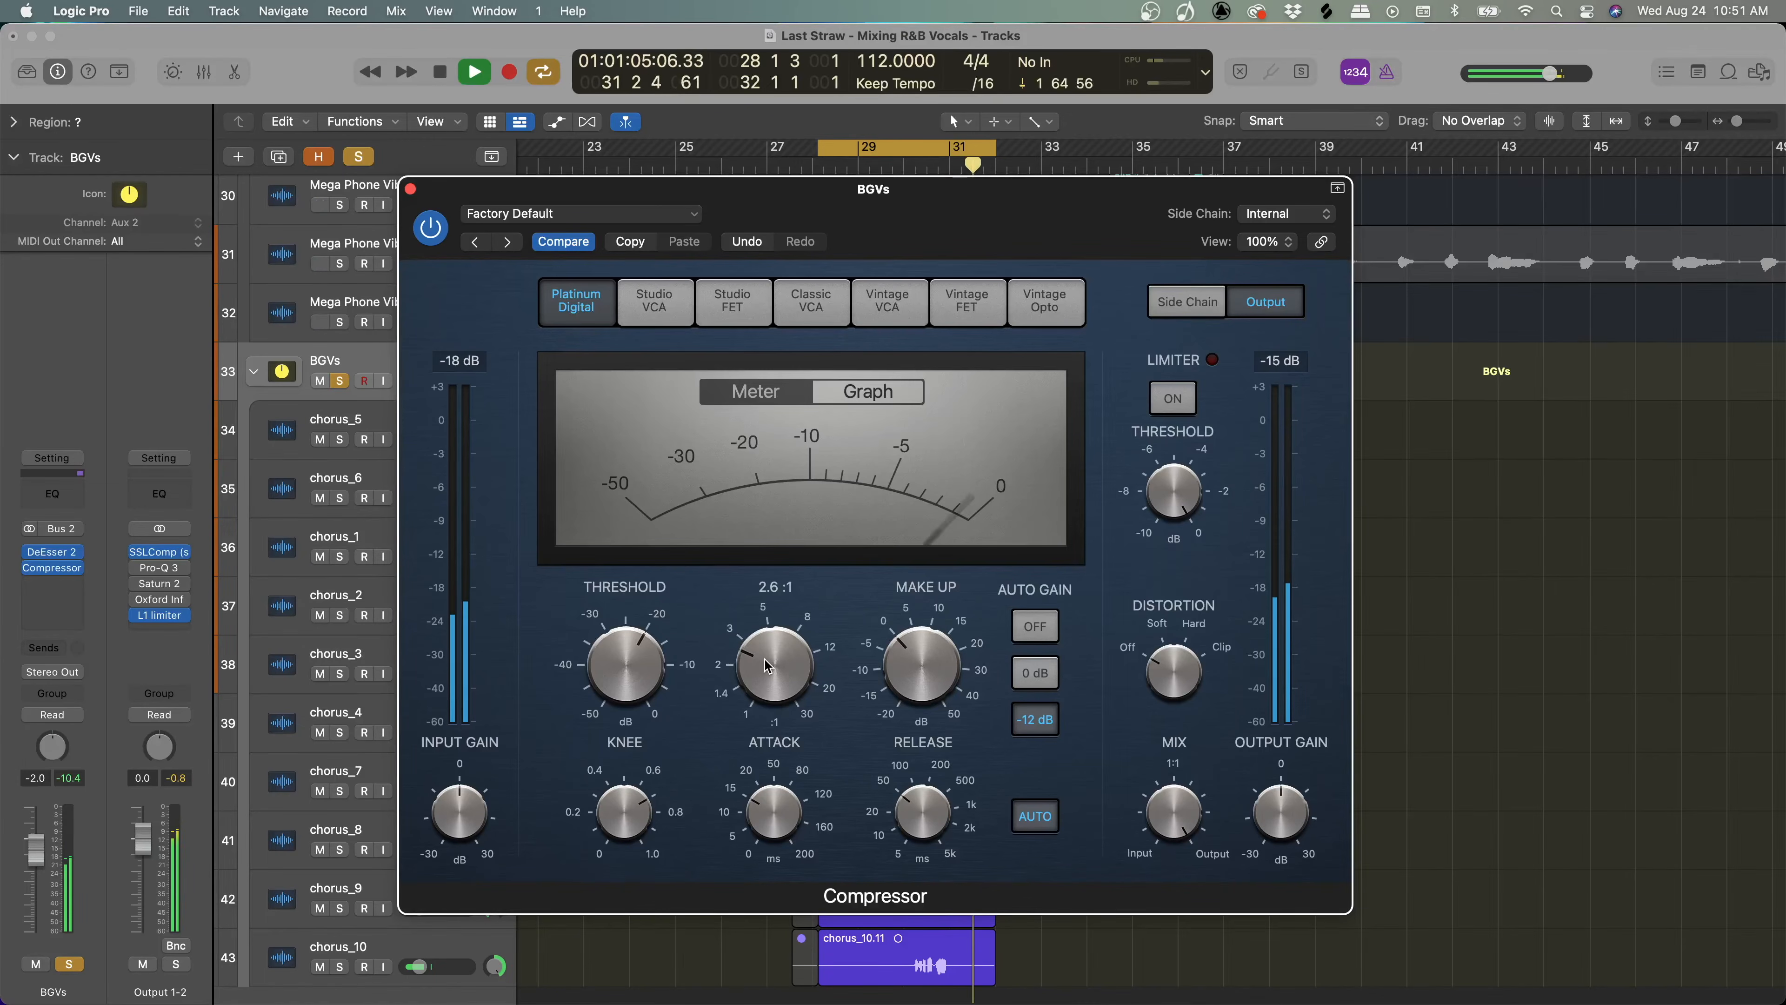
{"action": "key", "text": "space"}
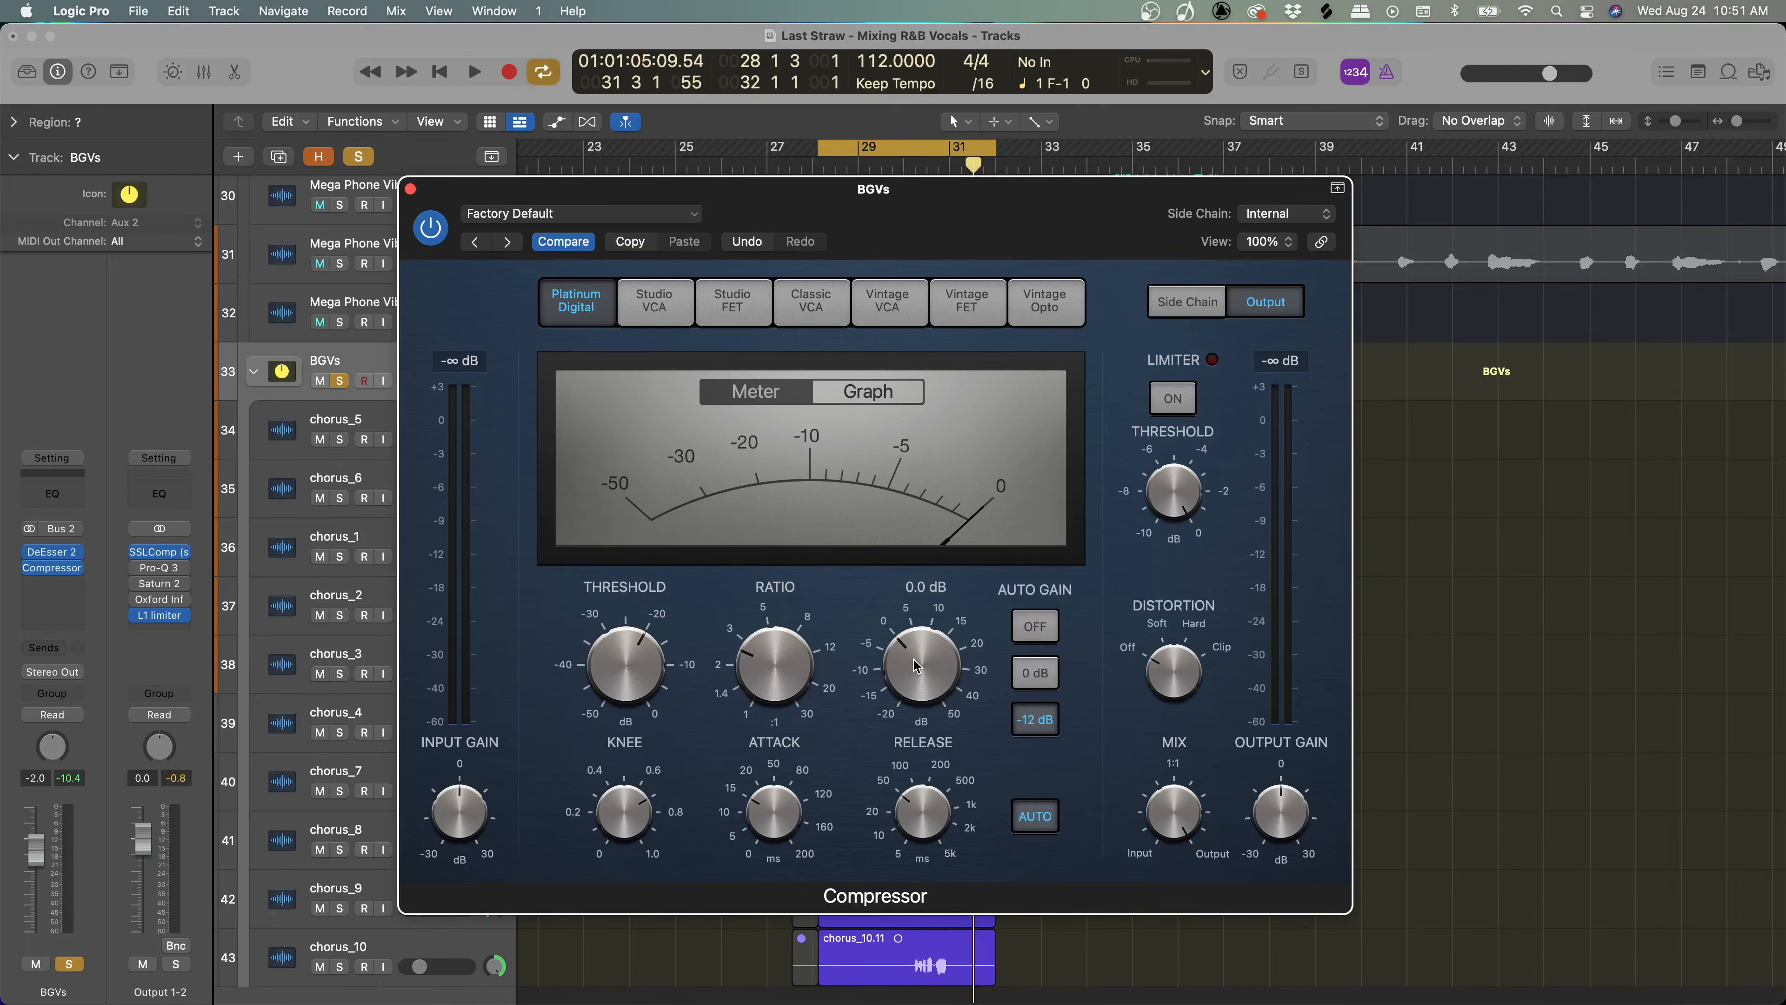
{"action": "left_click", "coordinate": [411, 190]}
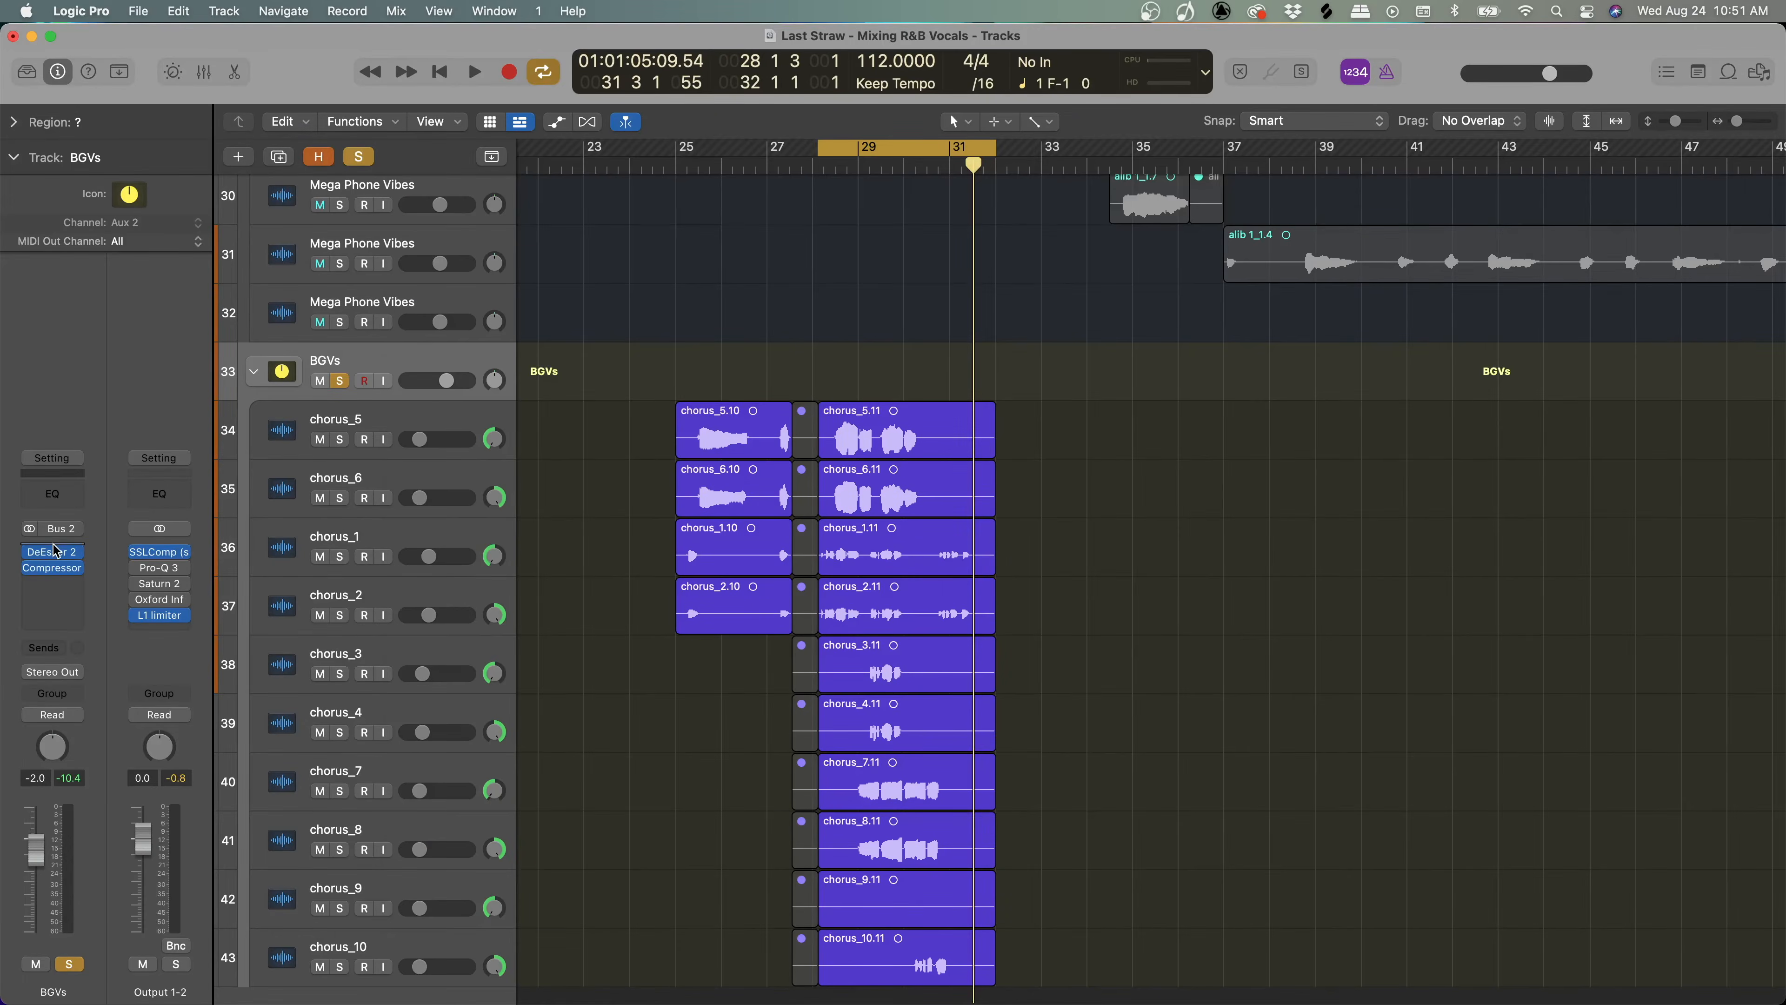
Add a Channel EQ to the BGVs stack with a 36 dB/Oct low cut at 160 Hz and a Q of 0.57.
{"action": "left_click", "coordinate": [65, 501]}
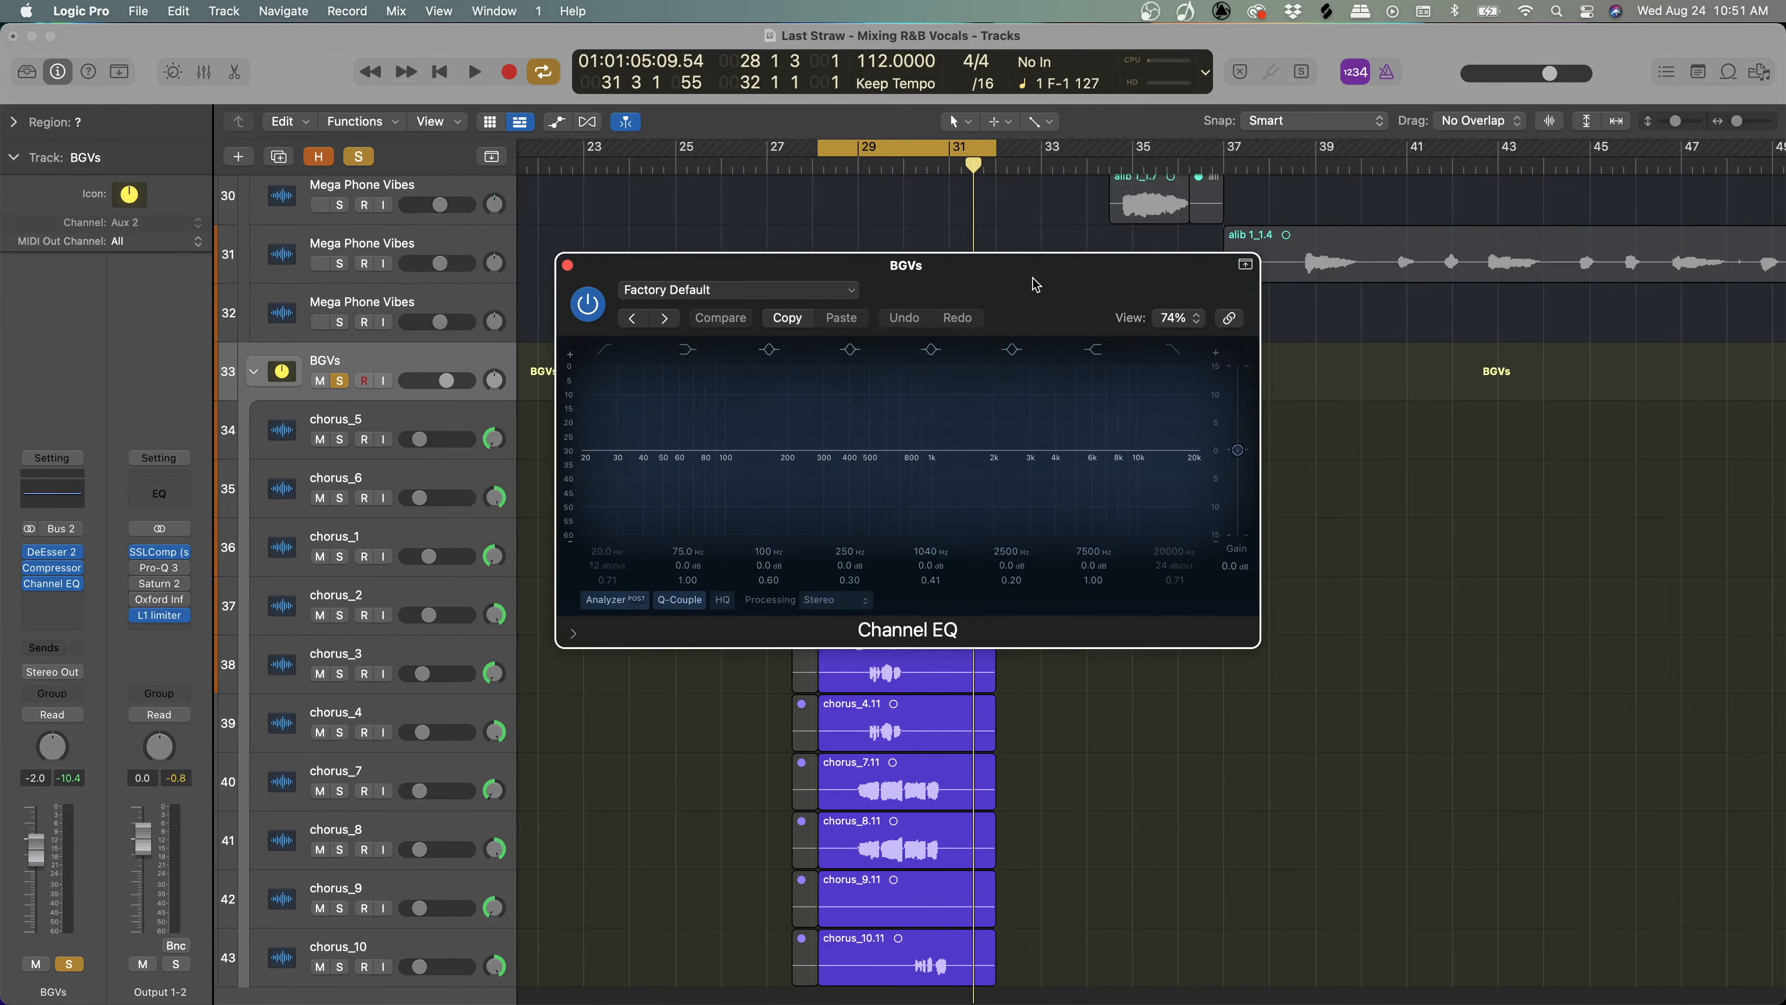
{"action": "left_click_drag", "start_coordinate": [1030, 273], "coordinate": [951, 287]}
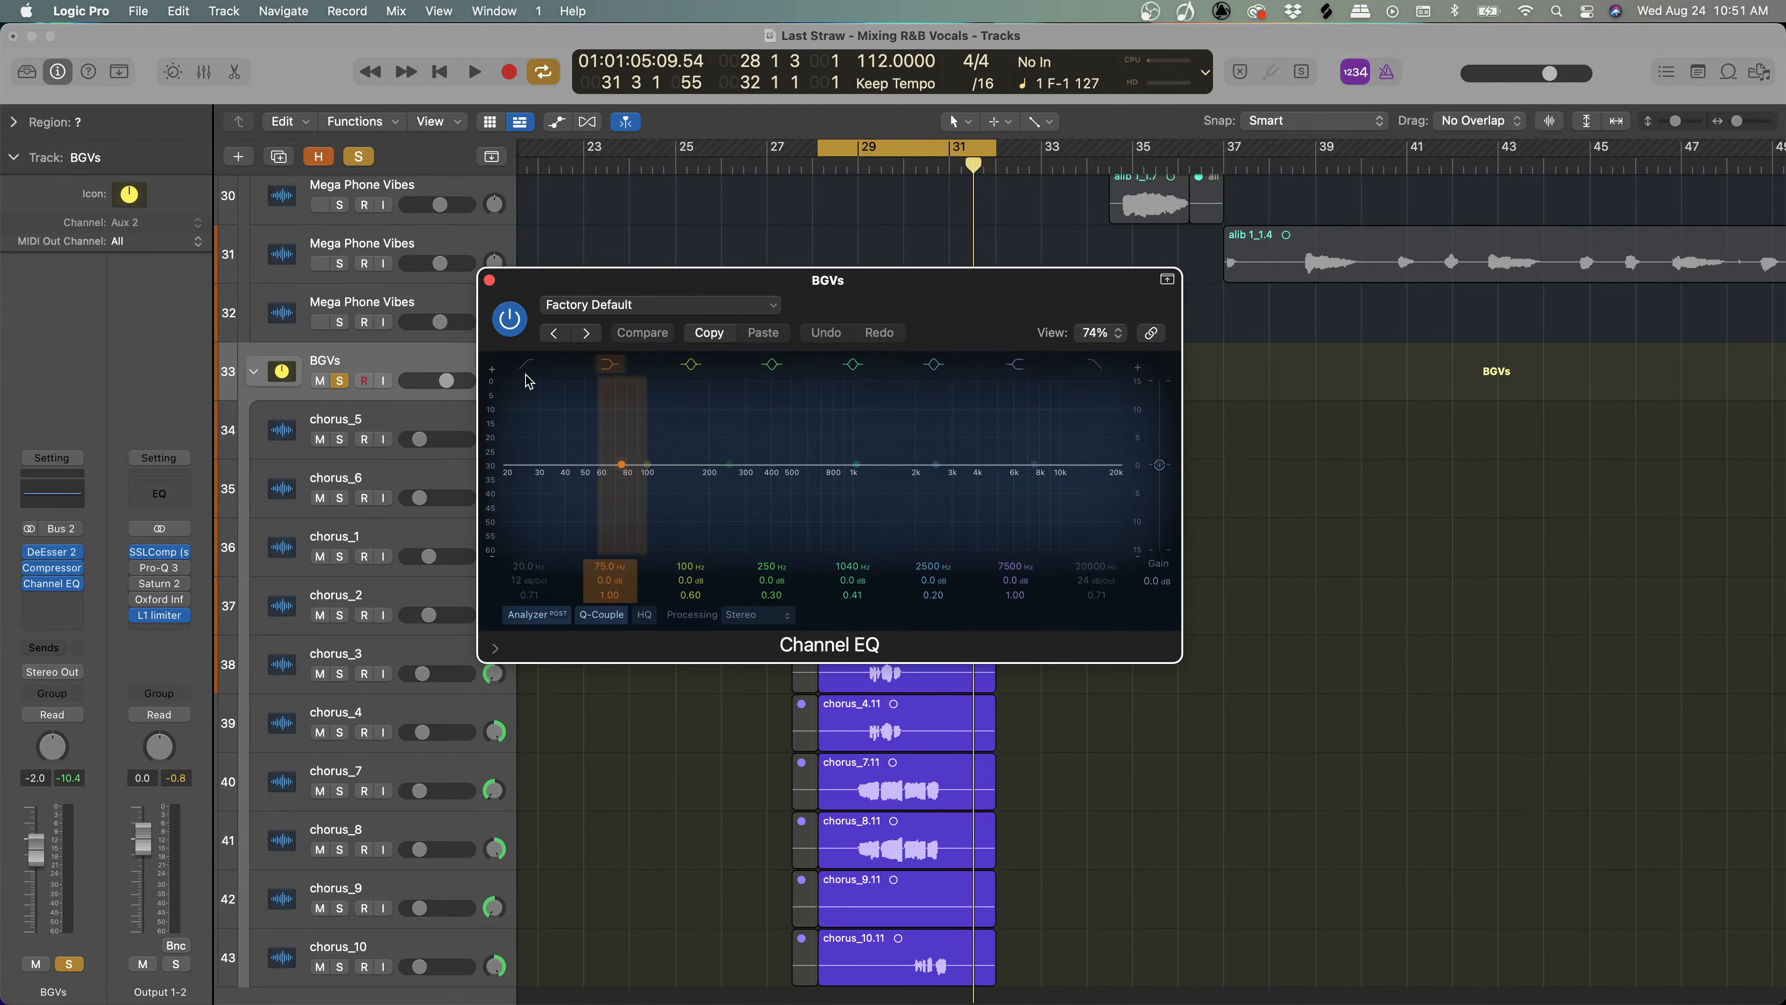
{"action": "left_click_drag", "start_coordinate": [510, 466], "coordinate": [754, 517]}
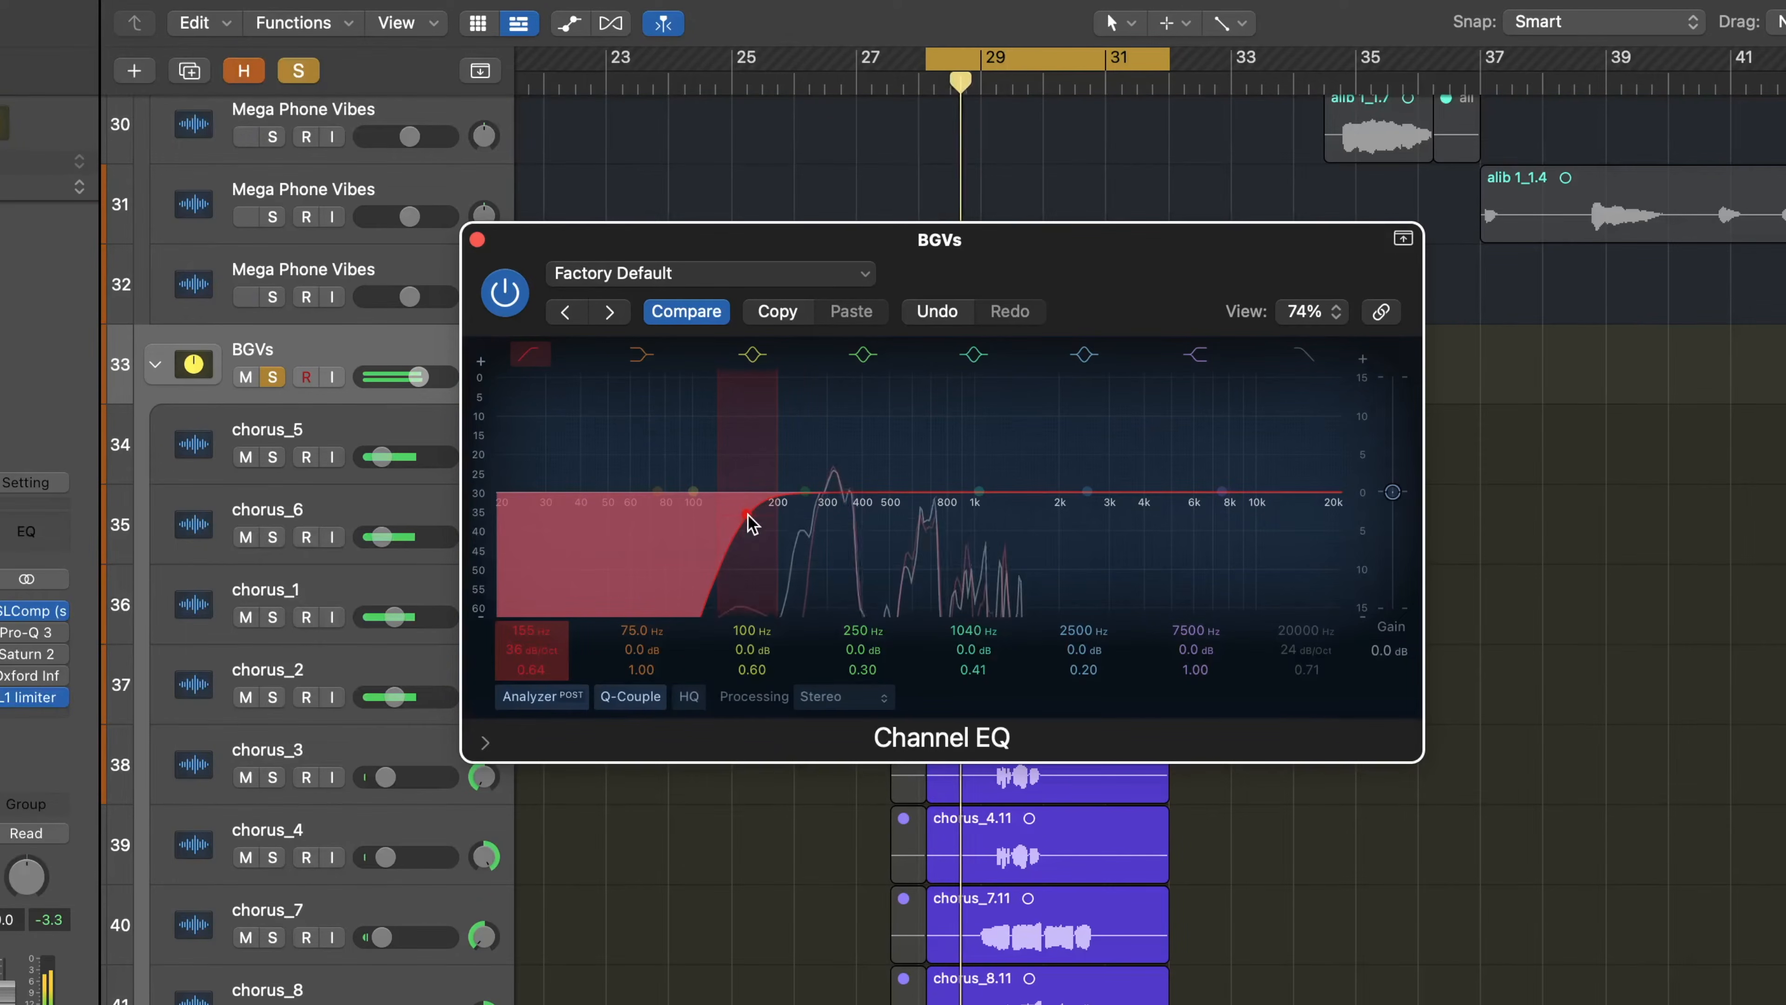
{"action": "left_click_drag", "start_coordinate": [747, 515], "coordinate": [751, 521]}
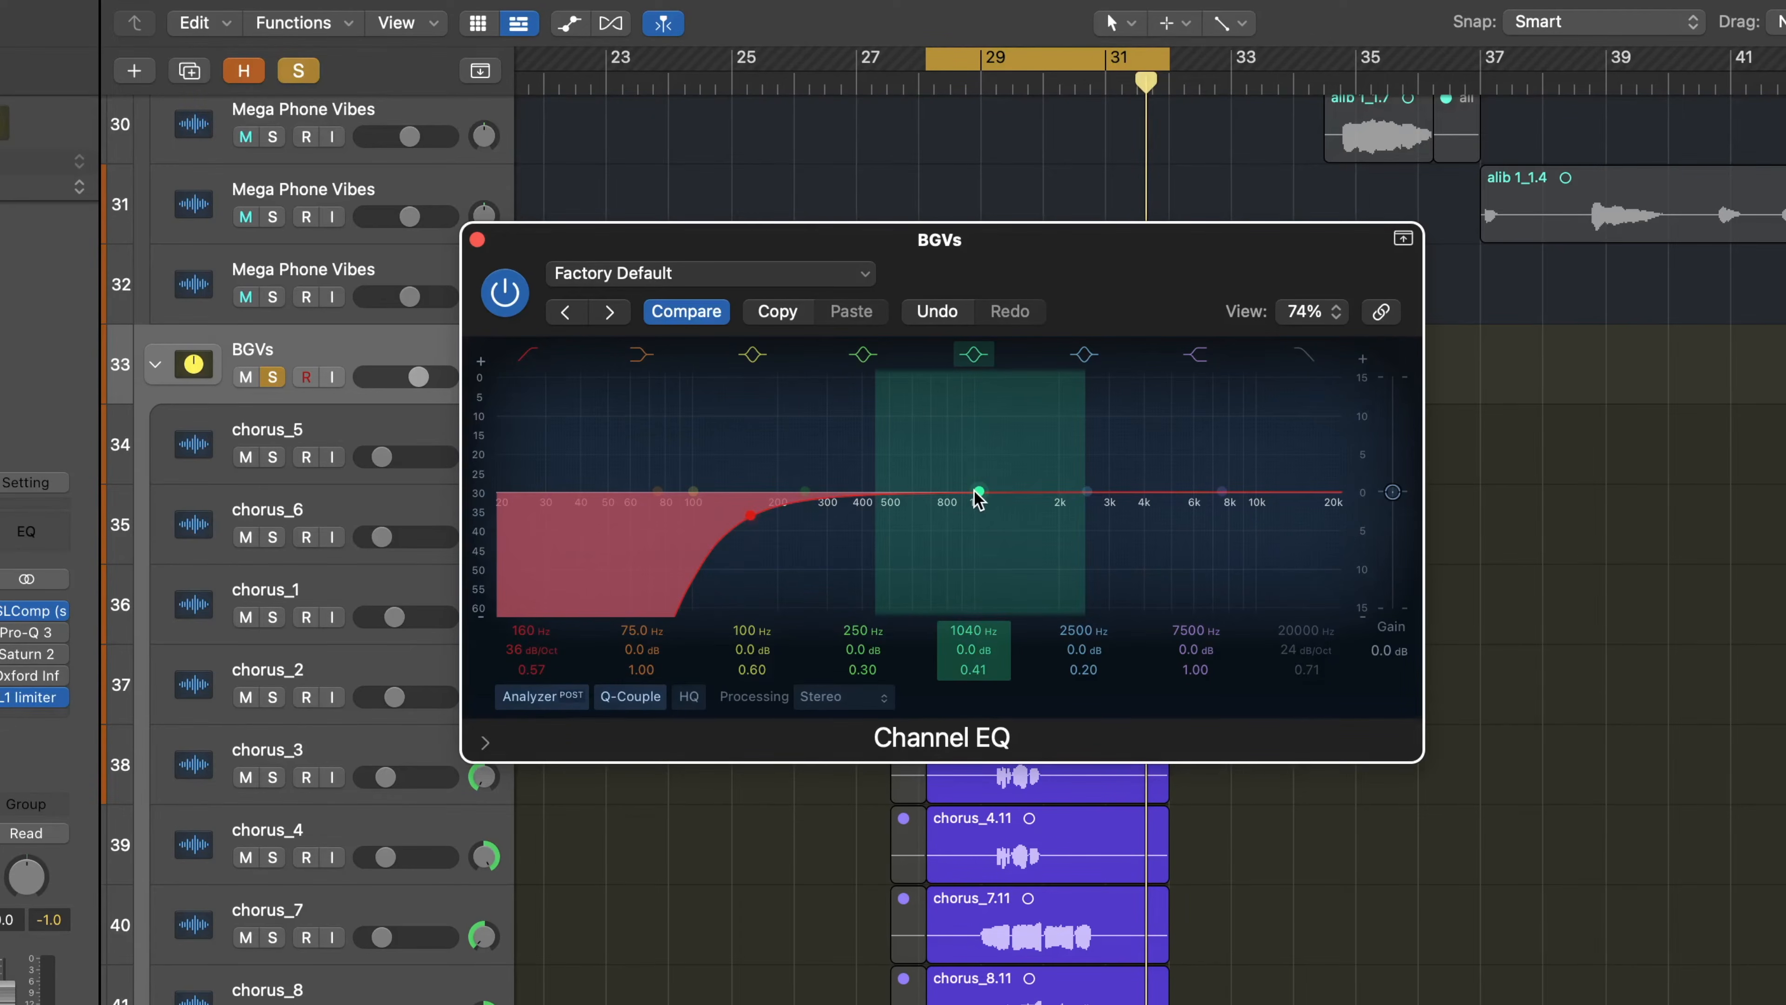
Sweep the Channel EQ's 1040 Hz band during playback and set it to a -3.8 dB cut at 665 Hz with Q 1.50.
{"action": "key", "text": "space"}
{"action": "left_click_drag", "start_coordinate": [978, 491], "coordinate": [936, 425]}
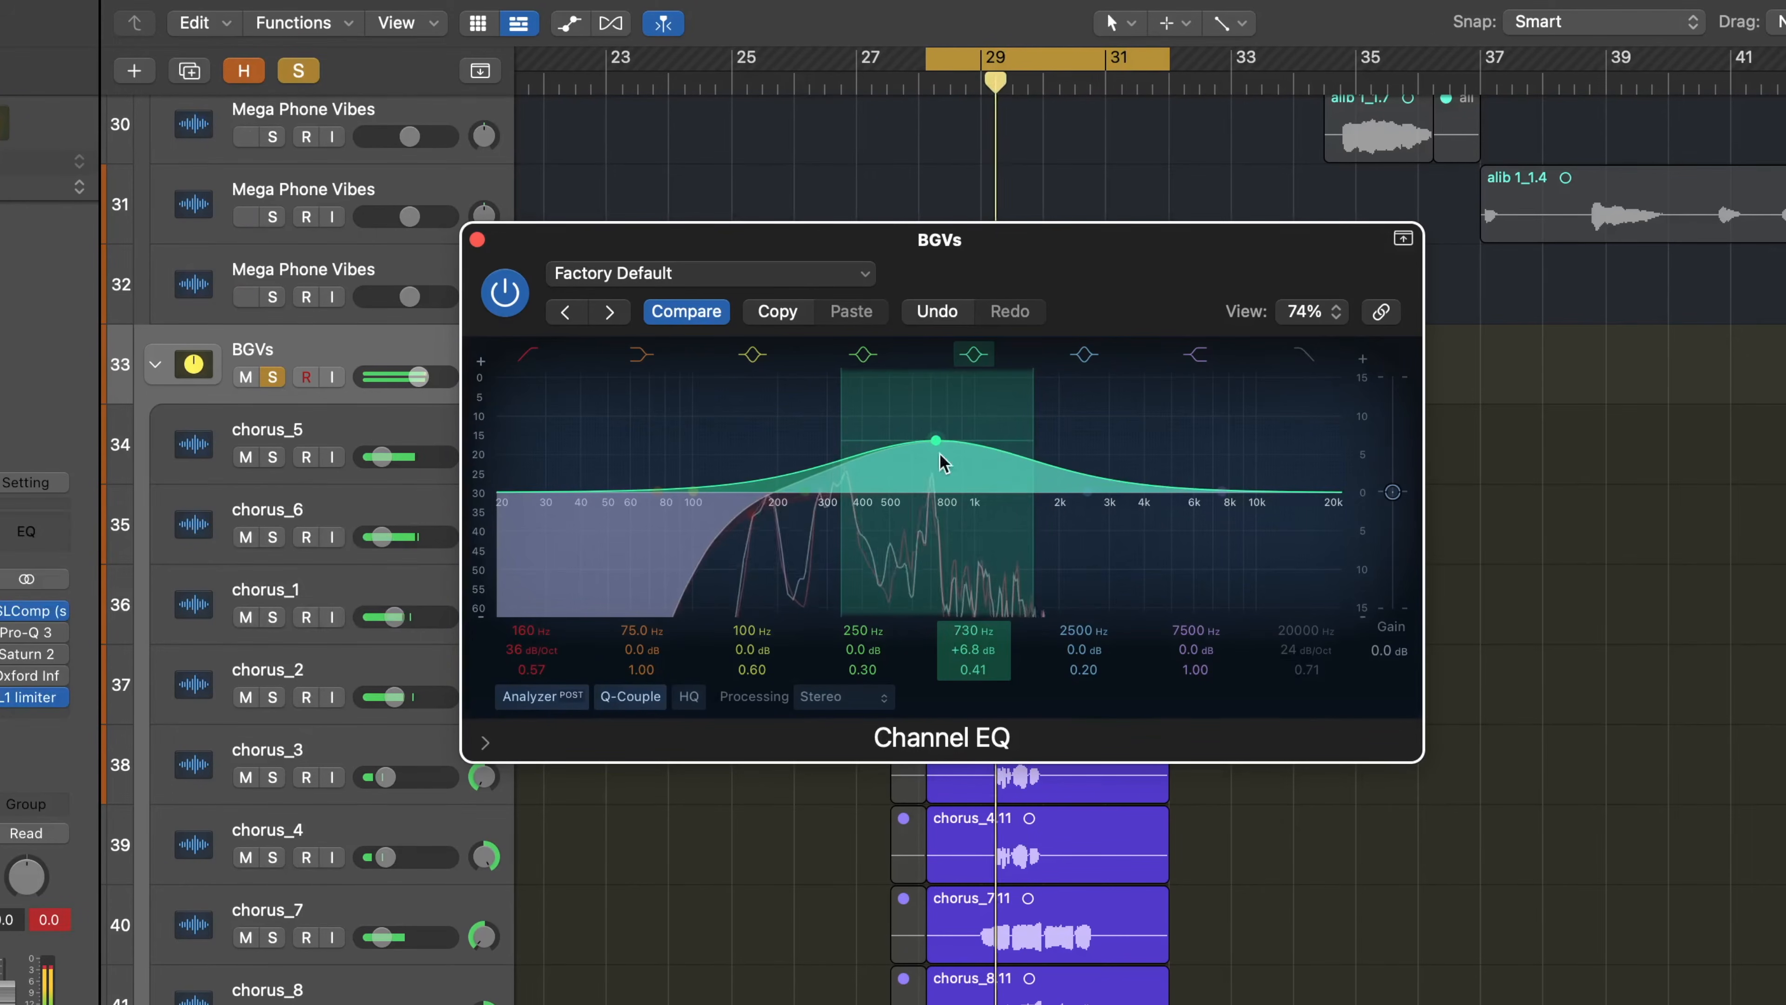
{"action": "left_click_drag", "start_coordinate": [972, 669], "coordinate": [978, 590]}
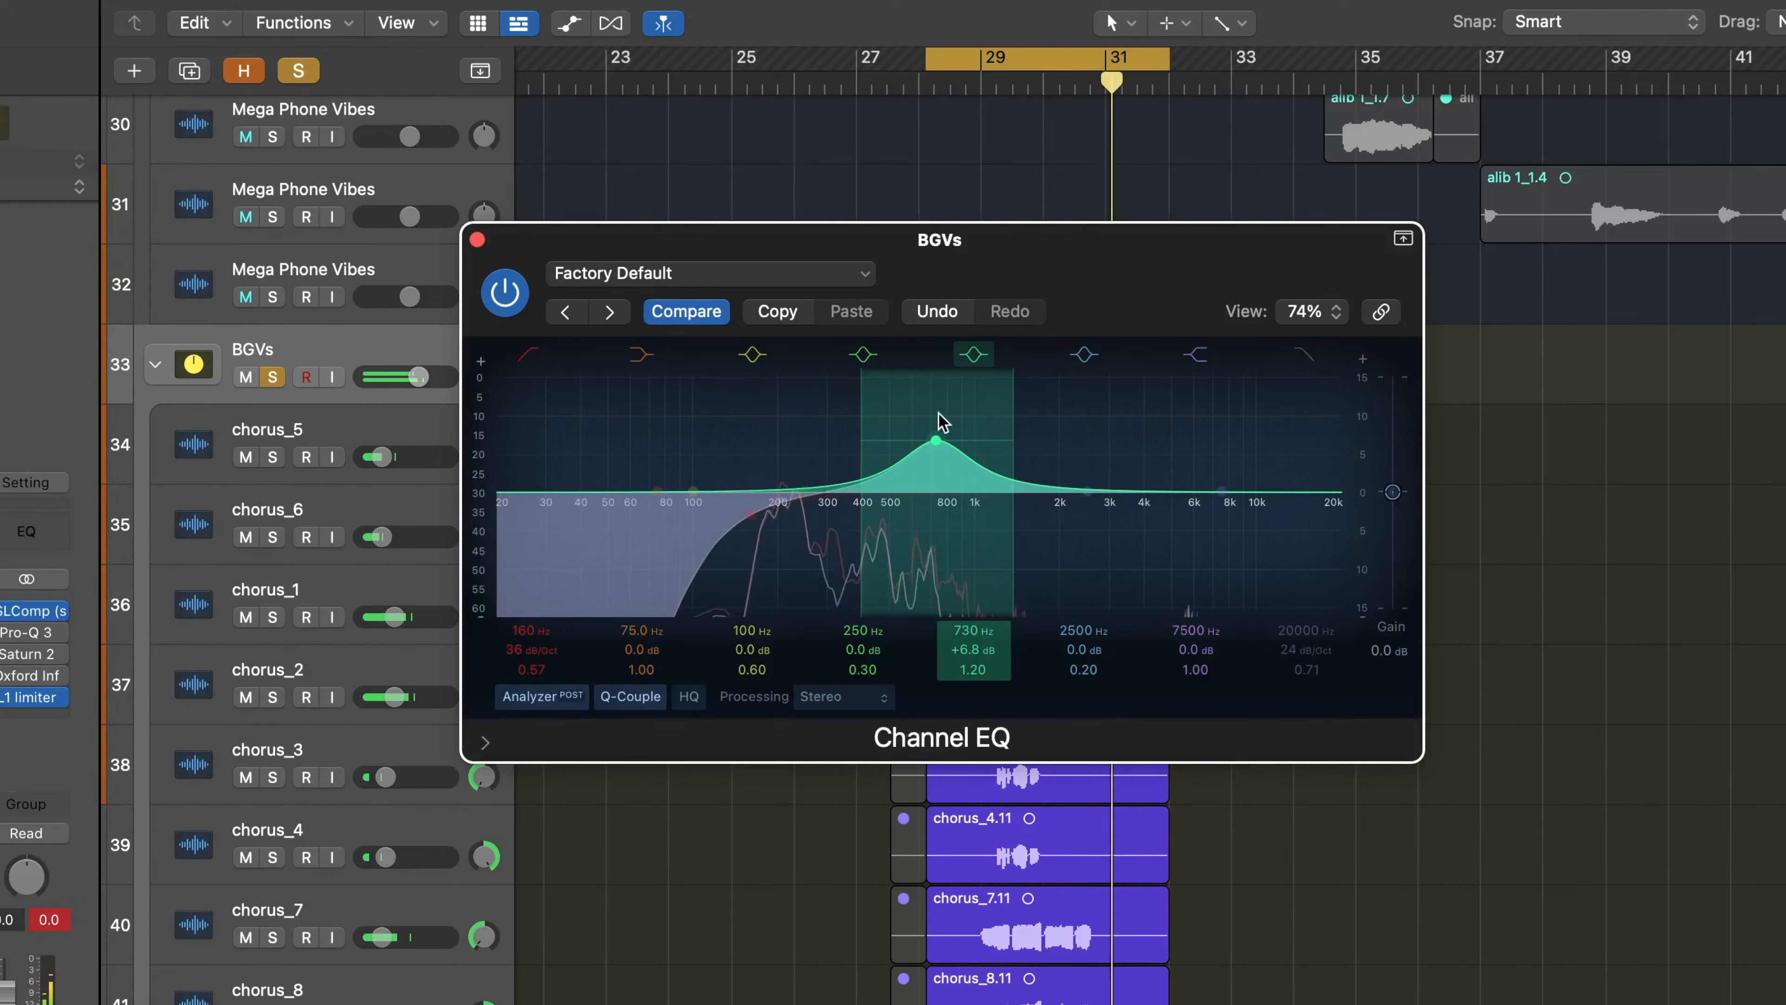
{"action": "mouse_move", "coordinate": [937, 441]}
{"action": "left_mouse_down"}
{"action": "mouse_move", "coordinate": [912, 445]}
{"action": "mouse_move", "coordinate": [939, 429]}
{"action": "mouse_move", "coordinate": [924, 421]}
{"action": "left_mouse_up"}
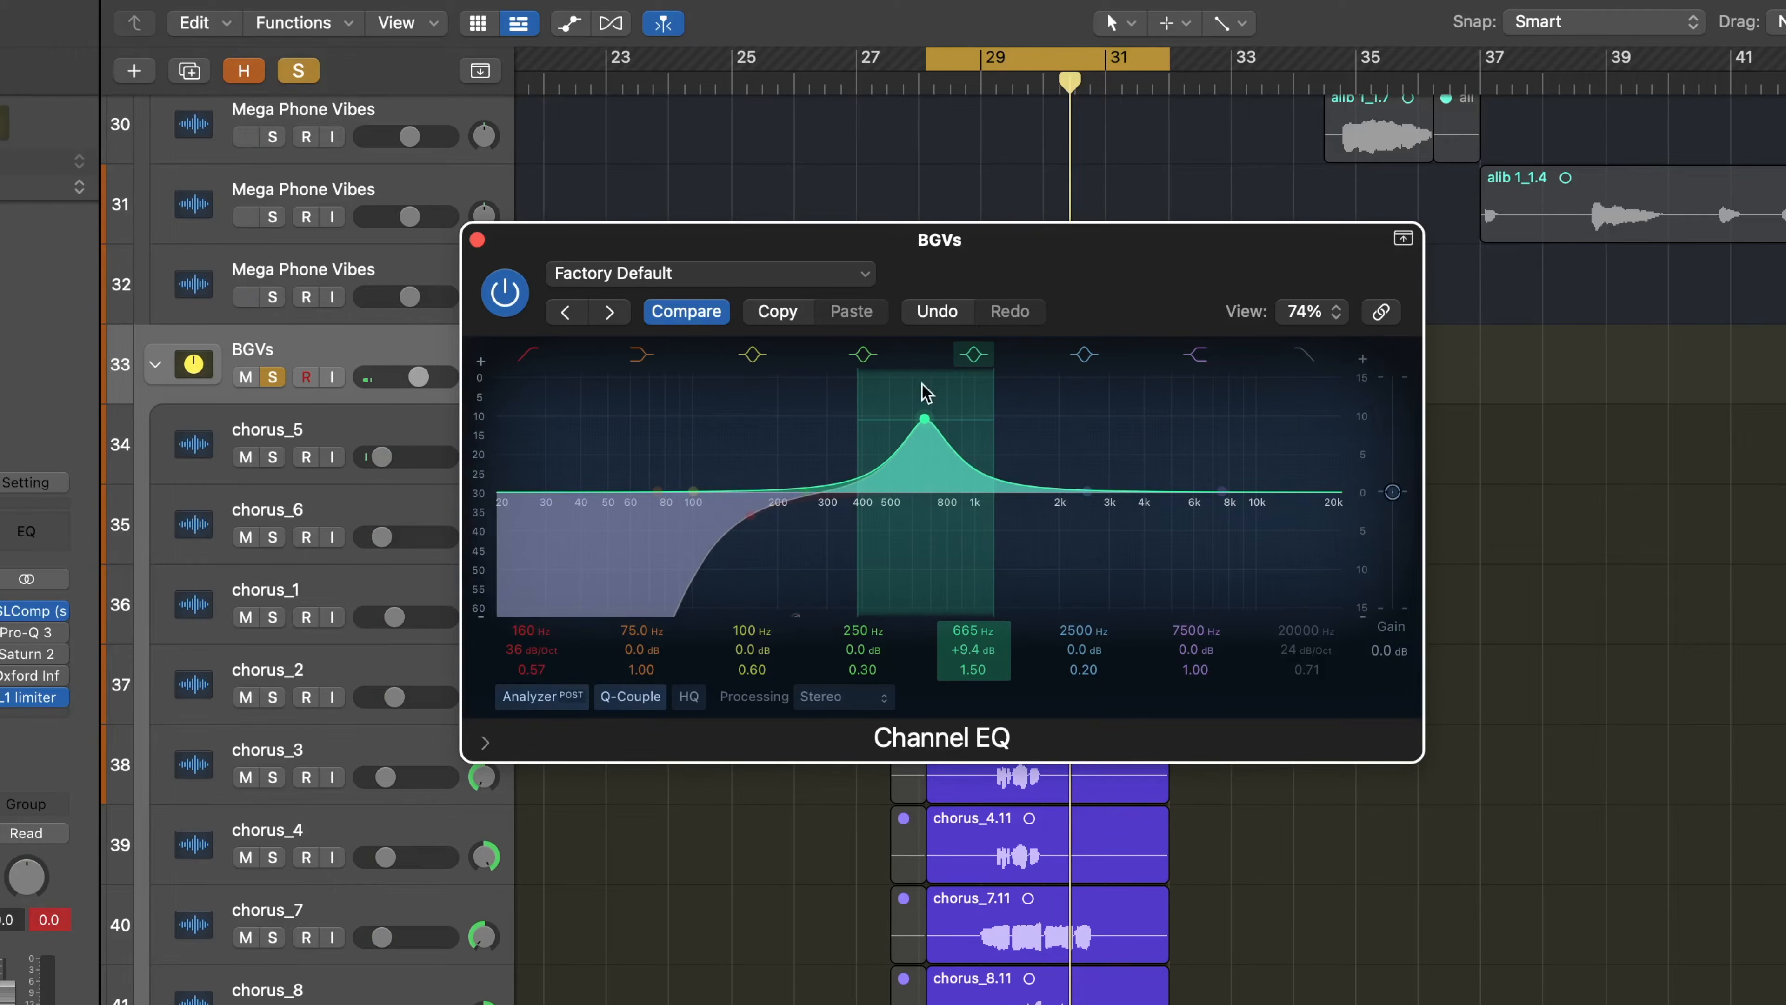
{"action": "left_click_drag", "start_coordinate": [924, 421], "coordinate": [929, 550]}
{"action": "key", "text": "space"}
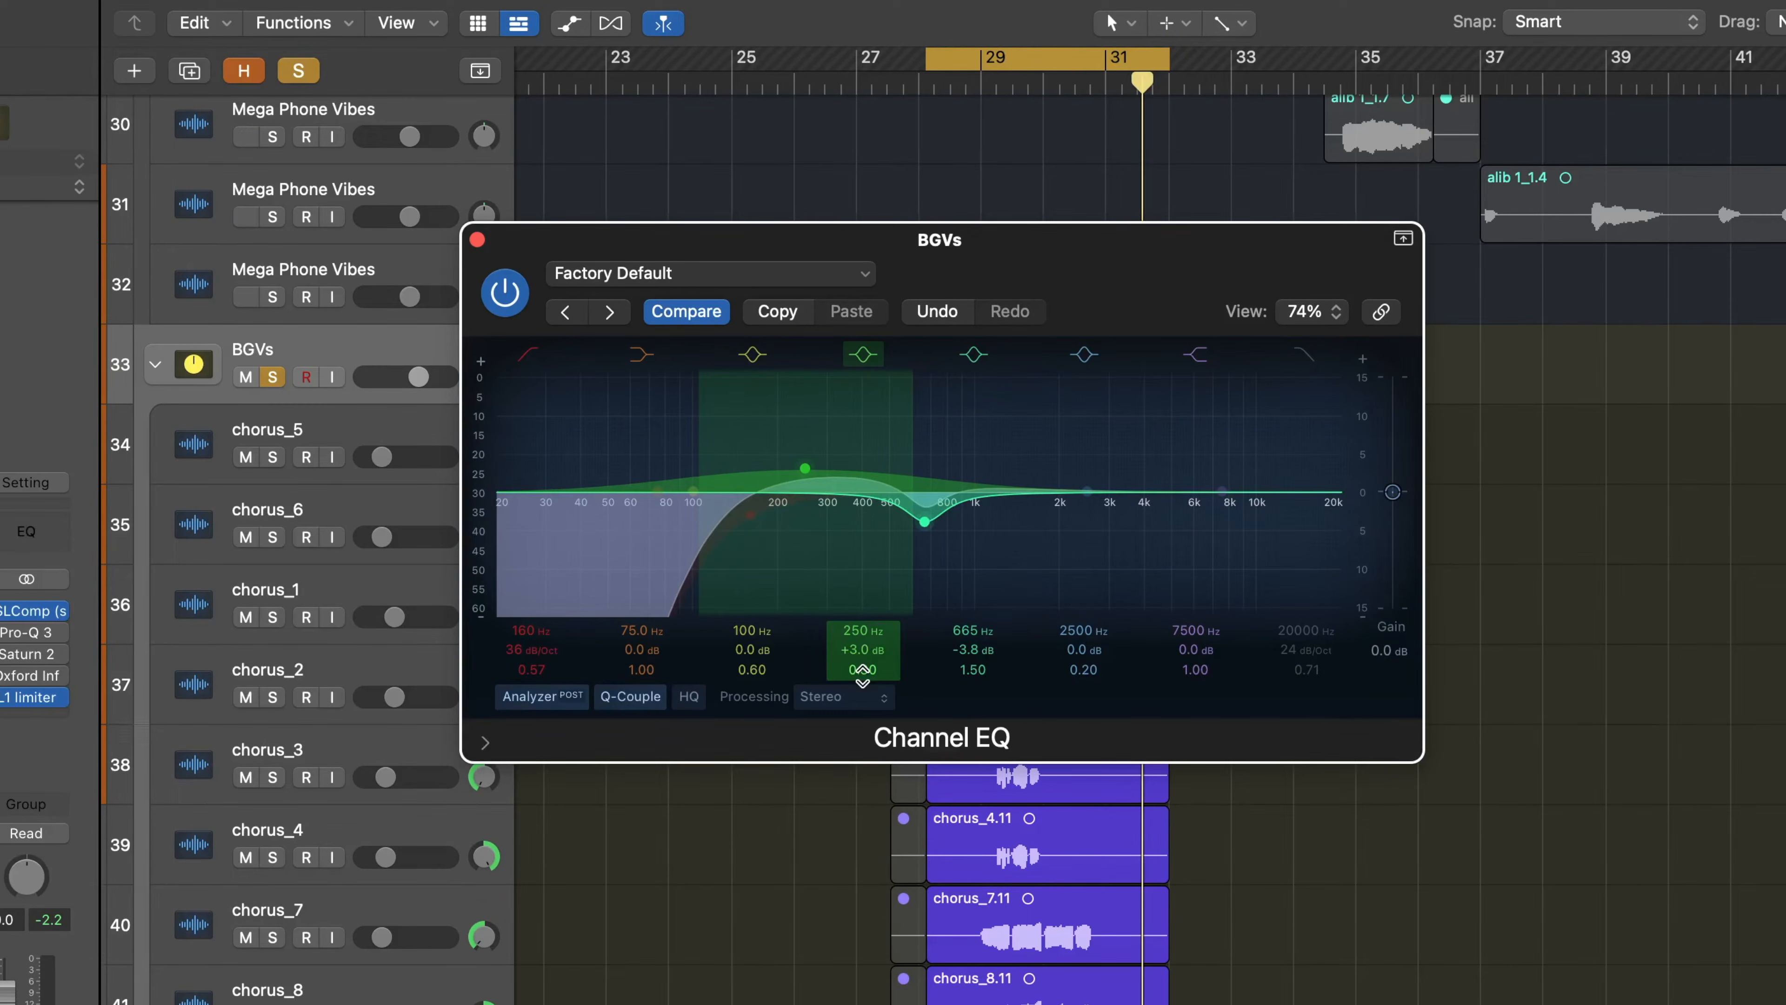
Sweep the Channel EQ's 250 Hz band with Q 1.70 and set it to a -2.7 dB cut at 264 Hz.
{"action": "left_click_drag", "start_coordinate": [862, 670], "coordinate": [862, 630]}
{"action": "key", "text": "space"}
{"action": "left_click_drag", "start_coordinate": [806, 459], "coordinate": [816, 445]}
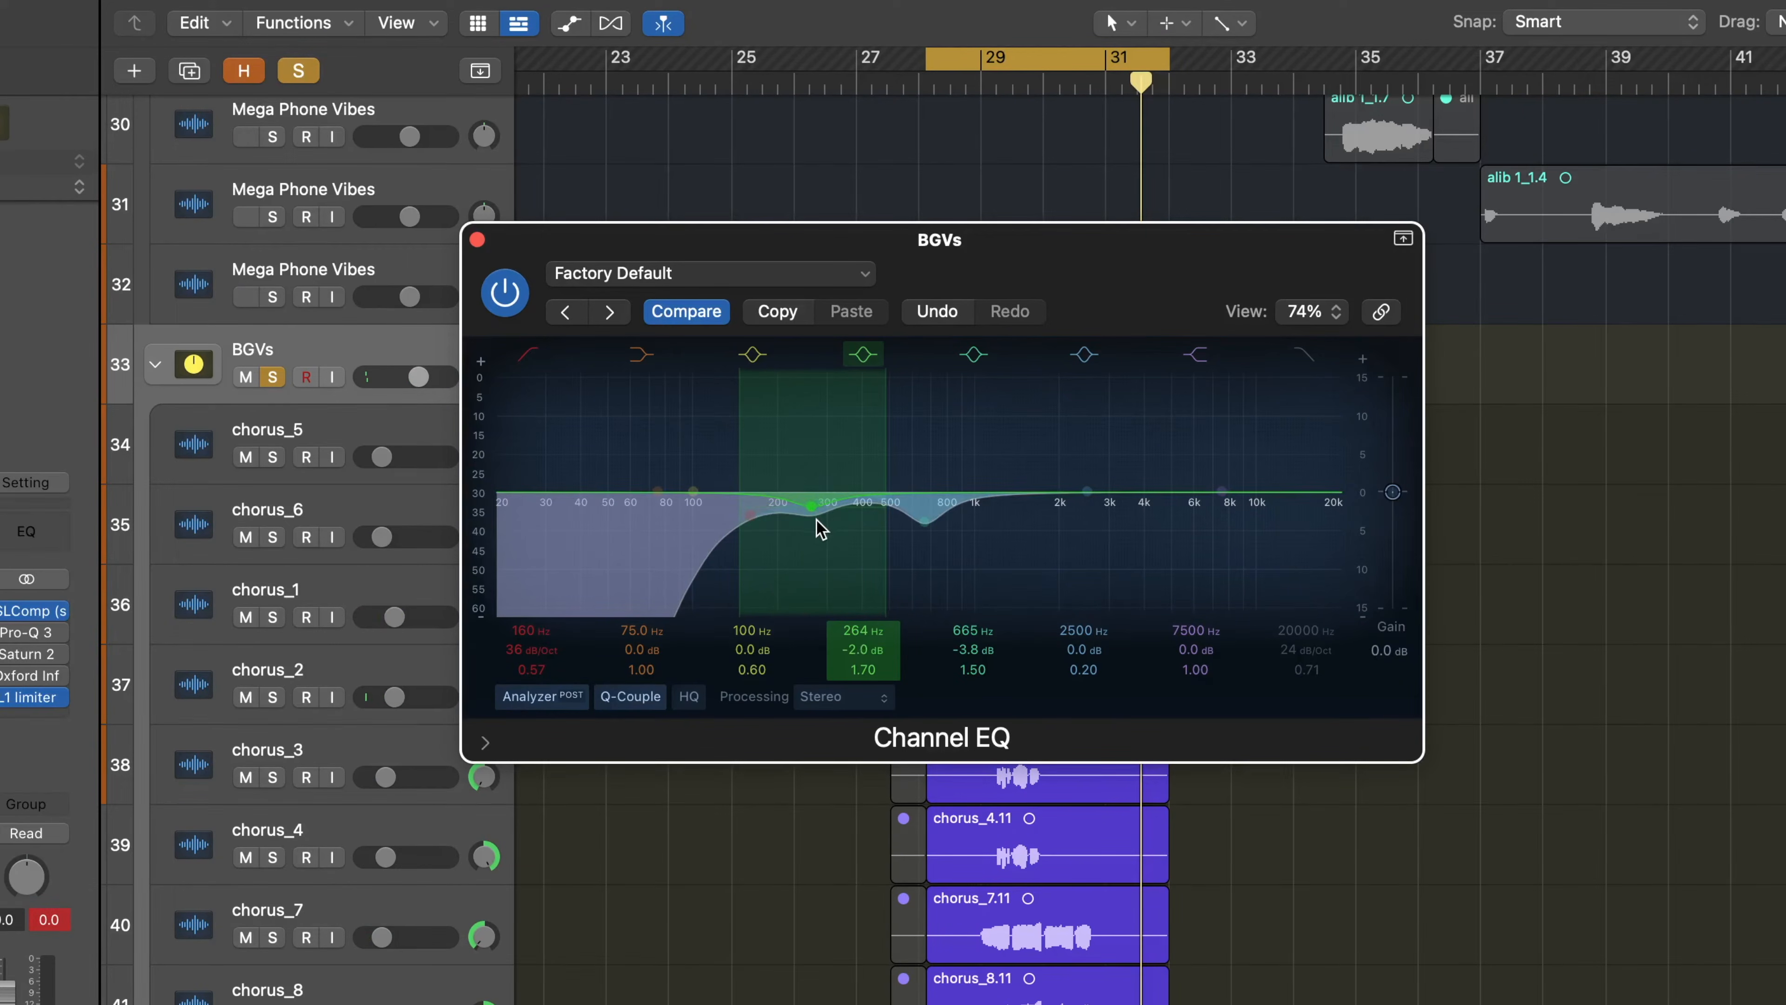
{"action": "key", "text": "space"}
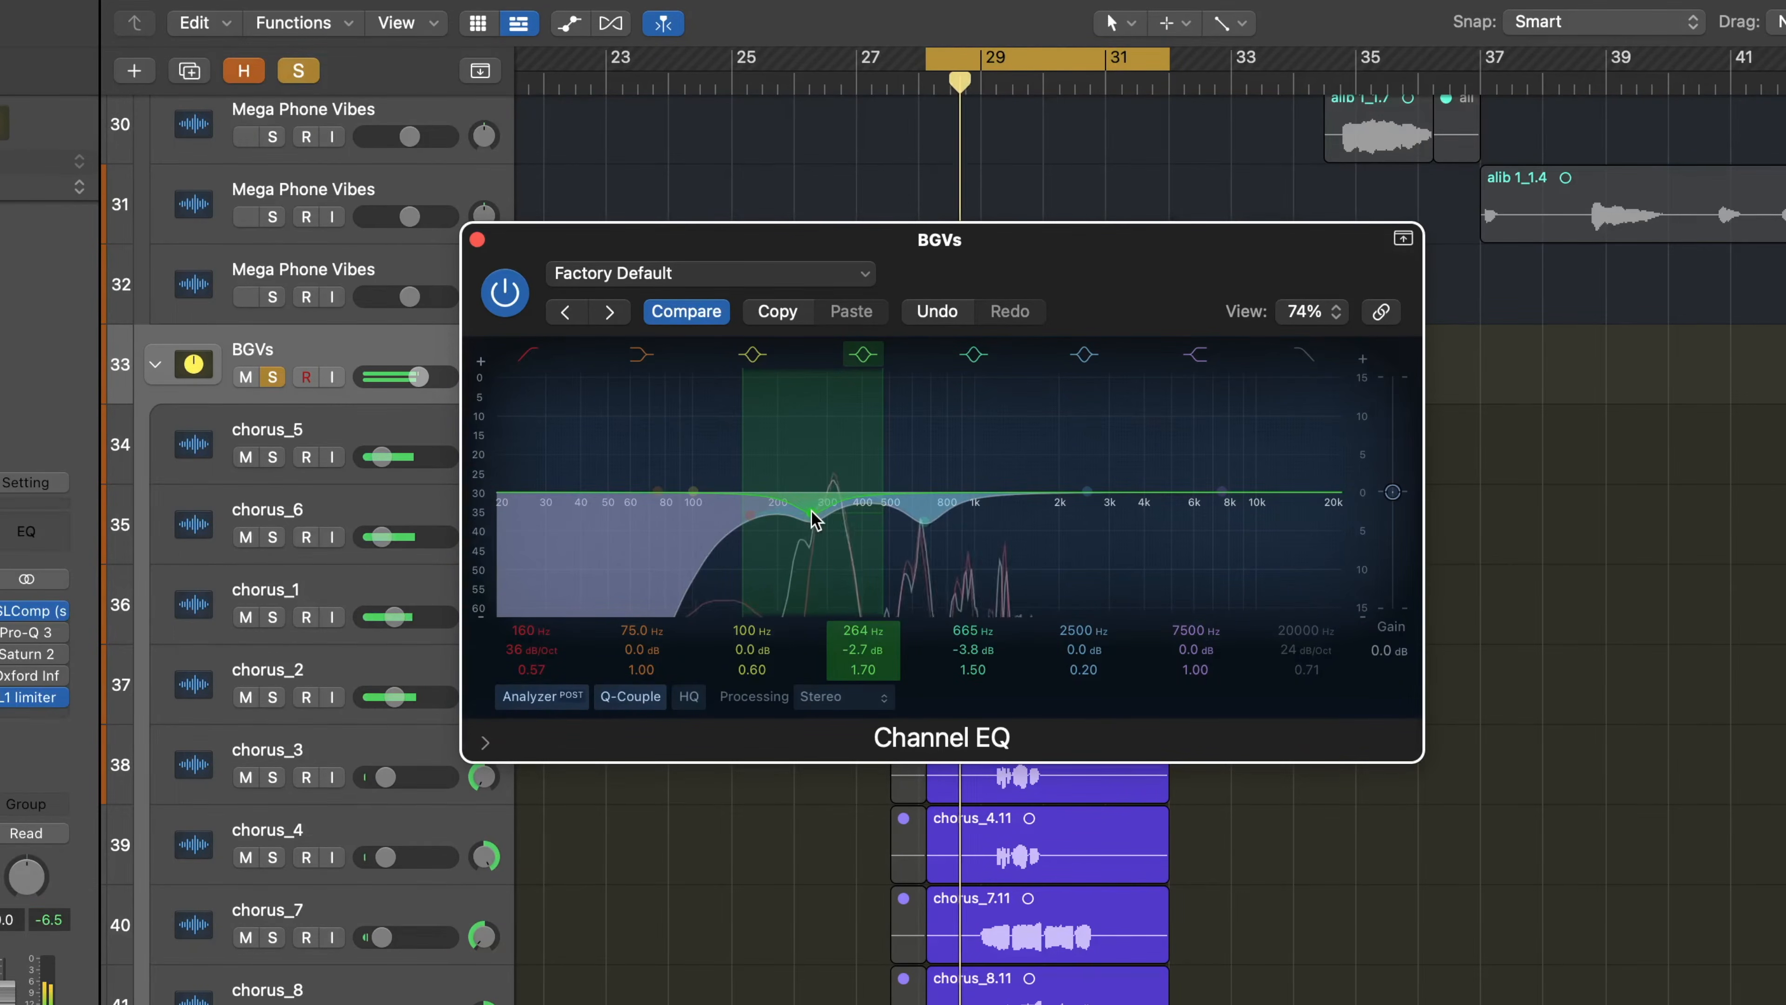
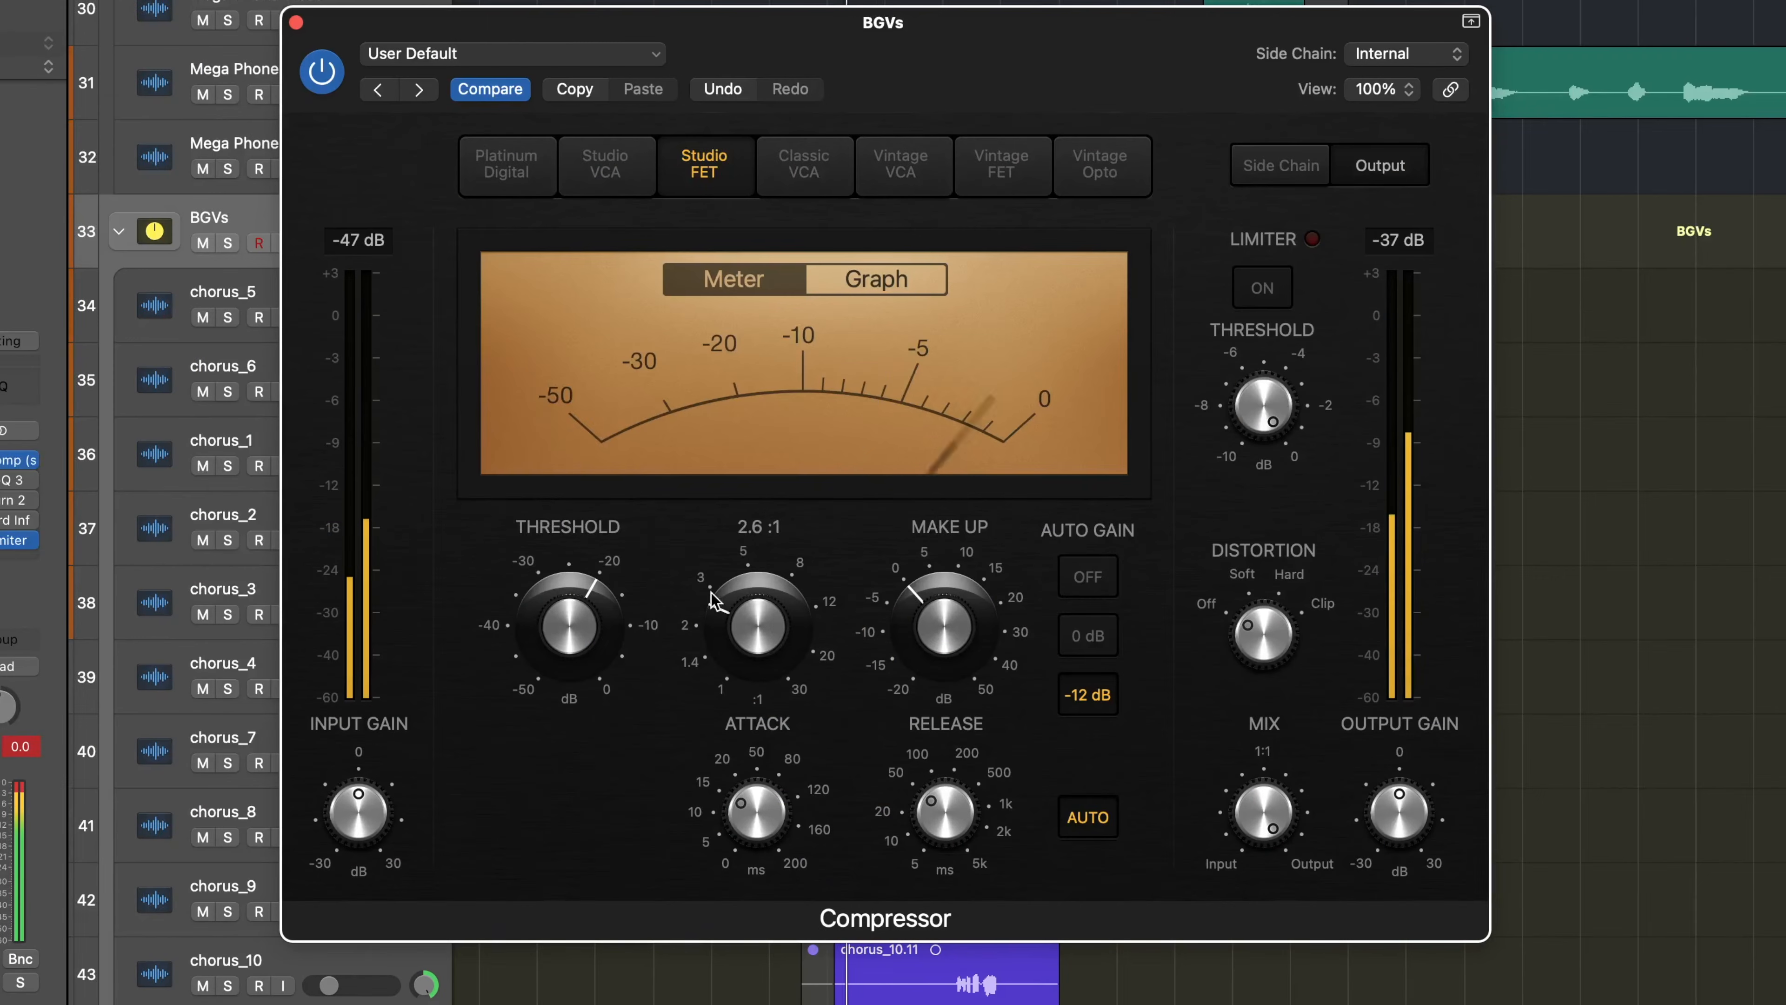
Fine-tune the threshold, ratio and make-up gain of the Studio FET Compressor on the BGVs stack during playback.
{"action": "left_click_drag", "start_coordinate": [592, 612], "coordinate": [592, 603]}
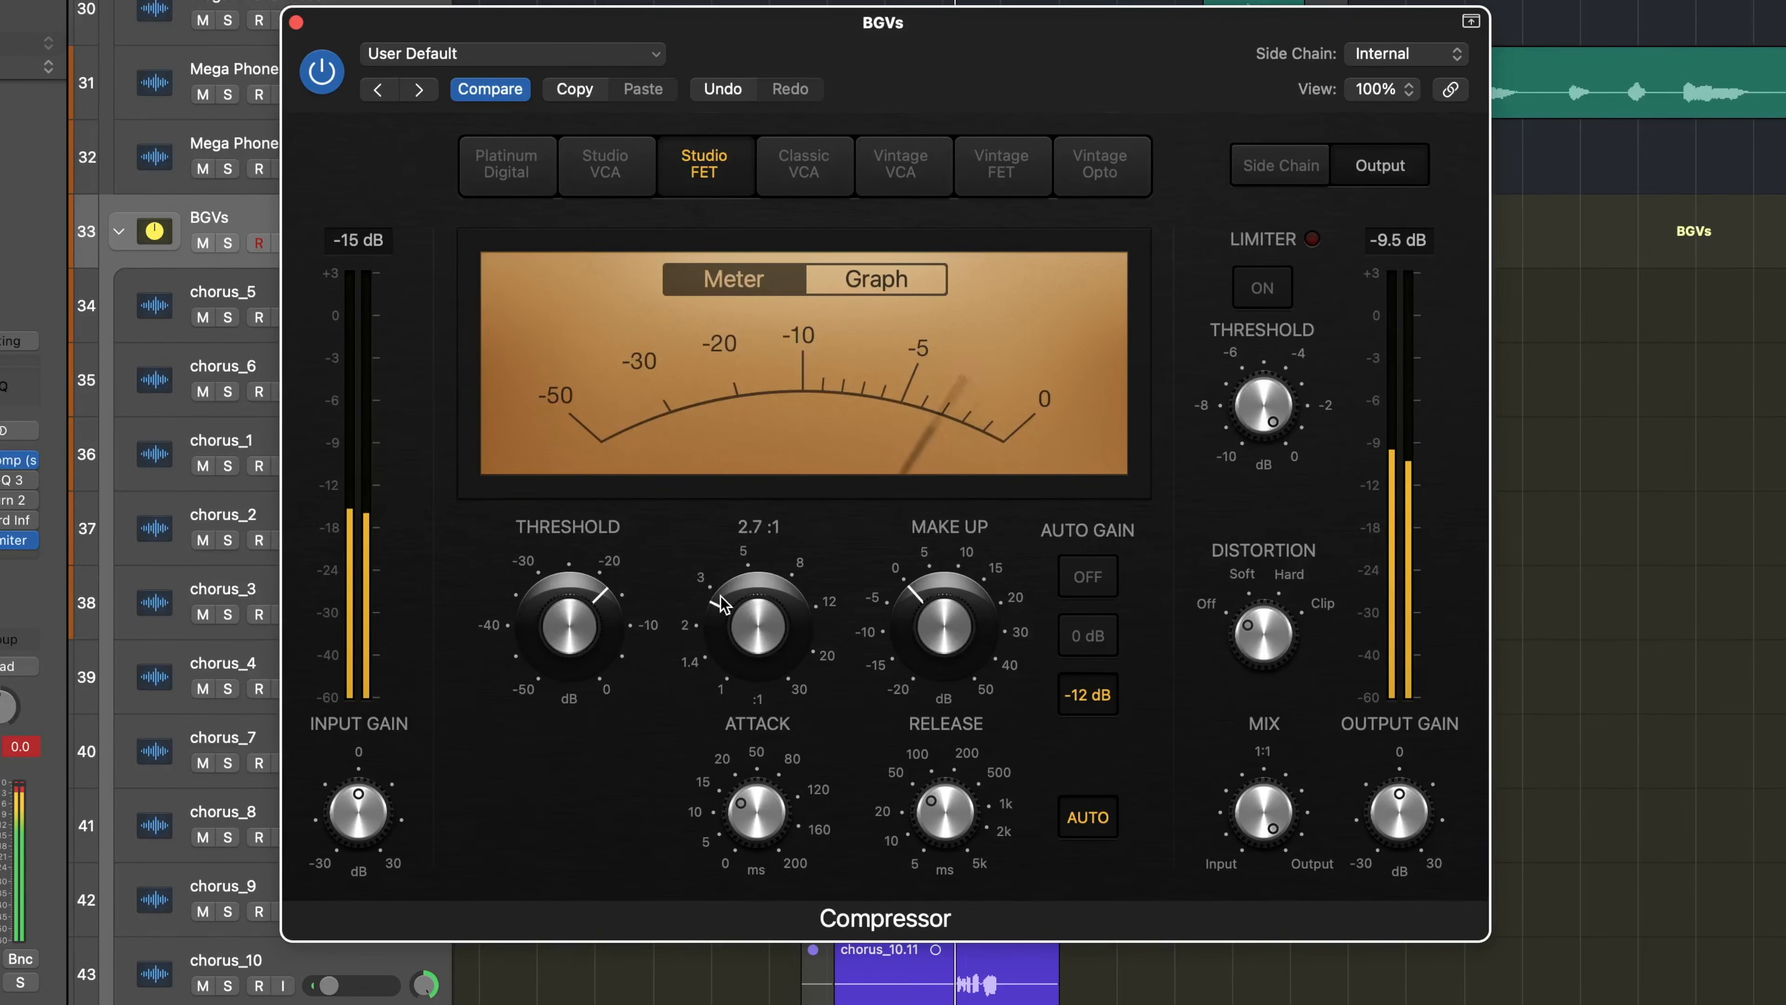
{"action": "left_click_drag", "start_coordinate": [720, 603], "coordinate": [716, 612]}
{"action": "left_click_drag", "start_coordinate": [950, 620], "coordinate": [939, 620]}
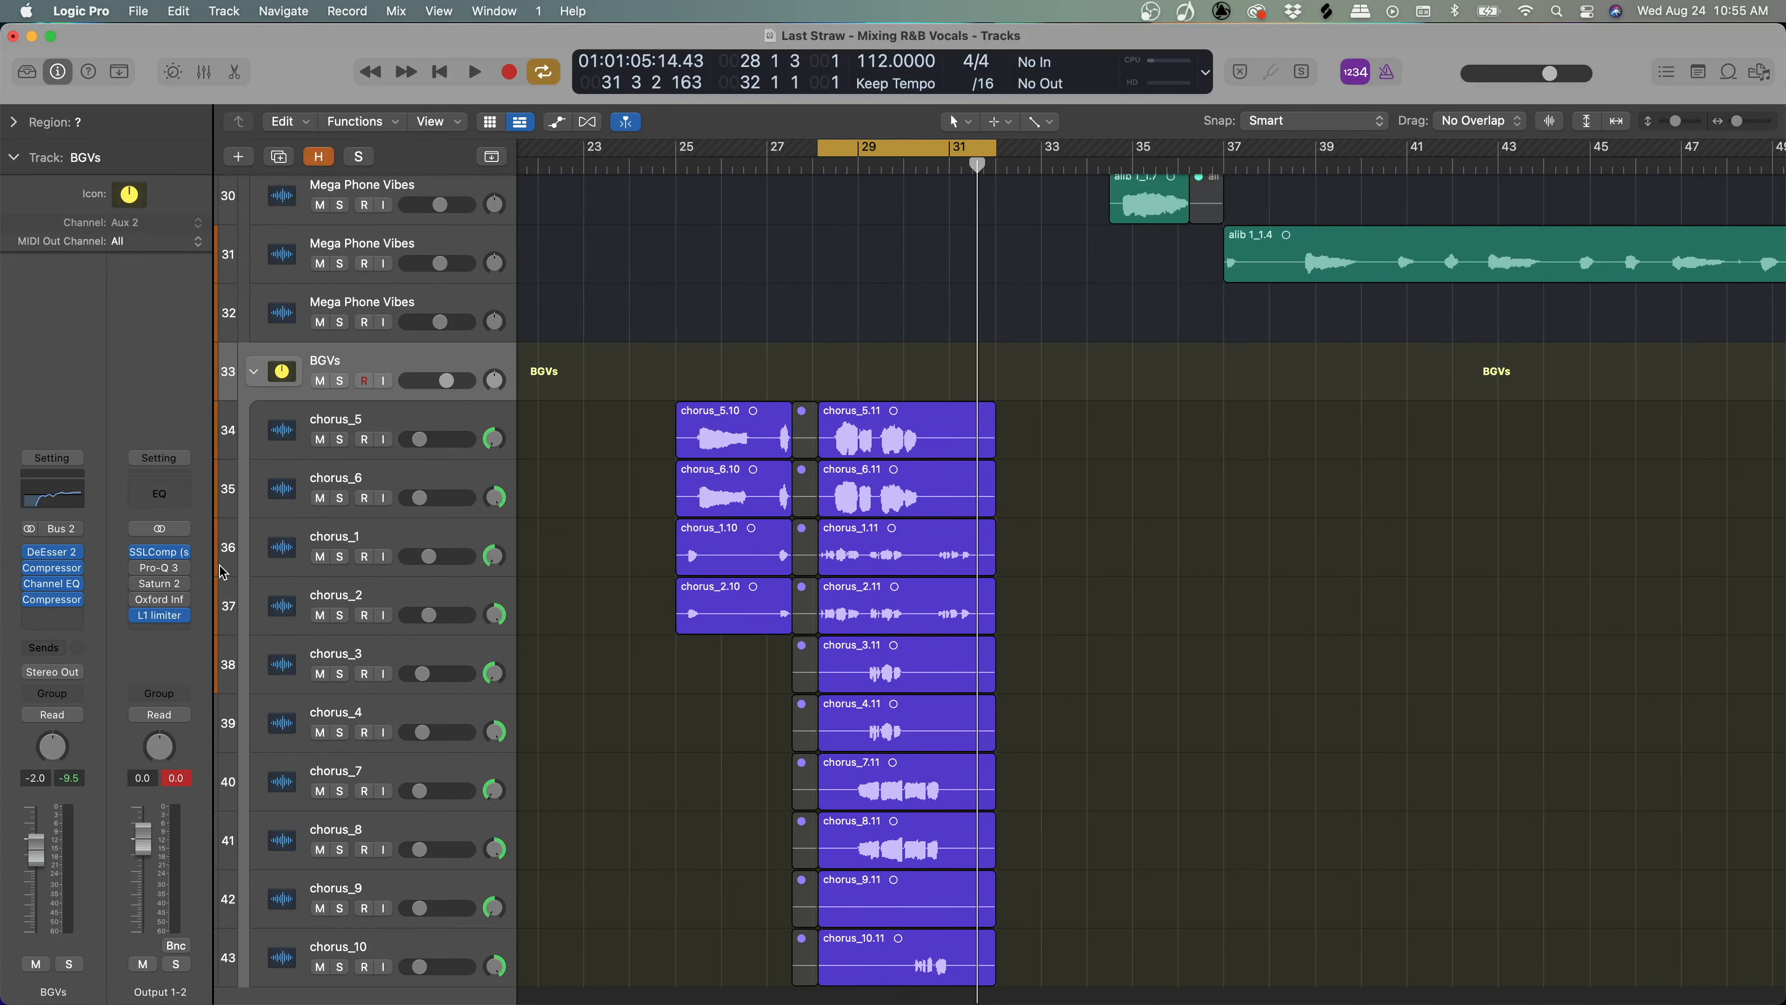
Insert a stereo Vintage Tube EQ after the second Compressor on the BGVs stack.
{"action": "left_click", "coordinate": [52, 615]}
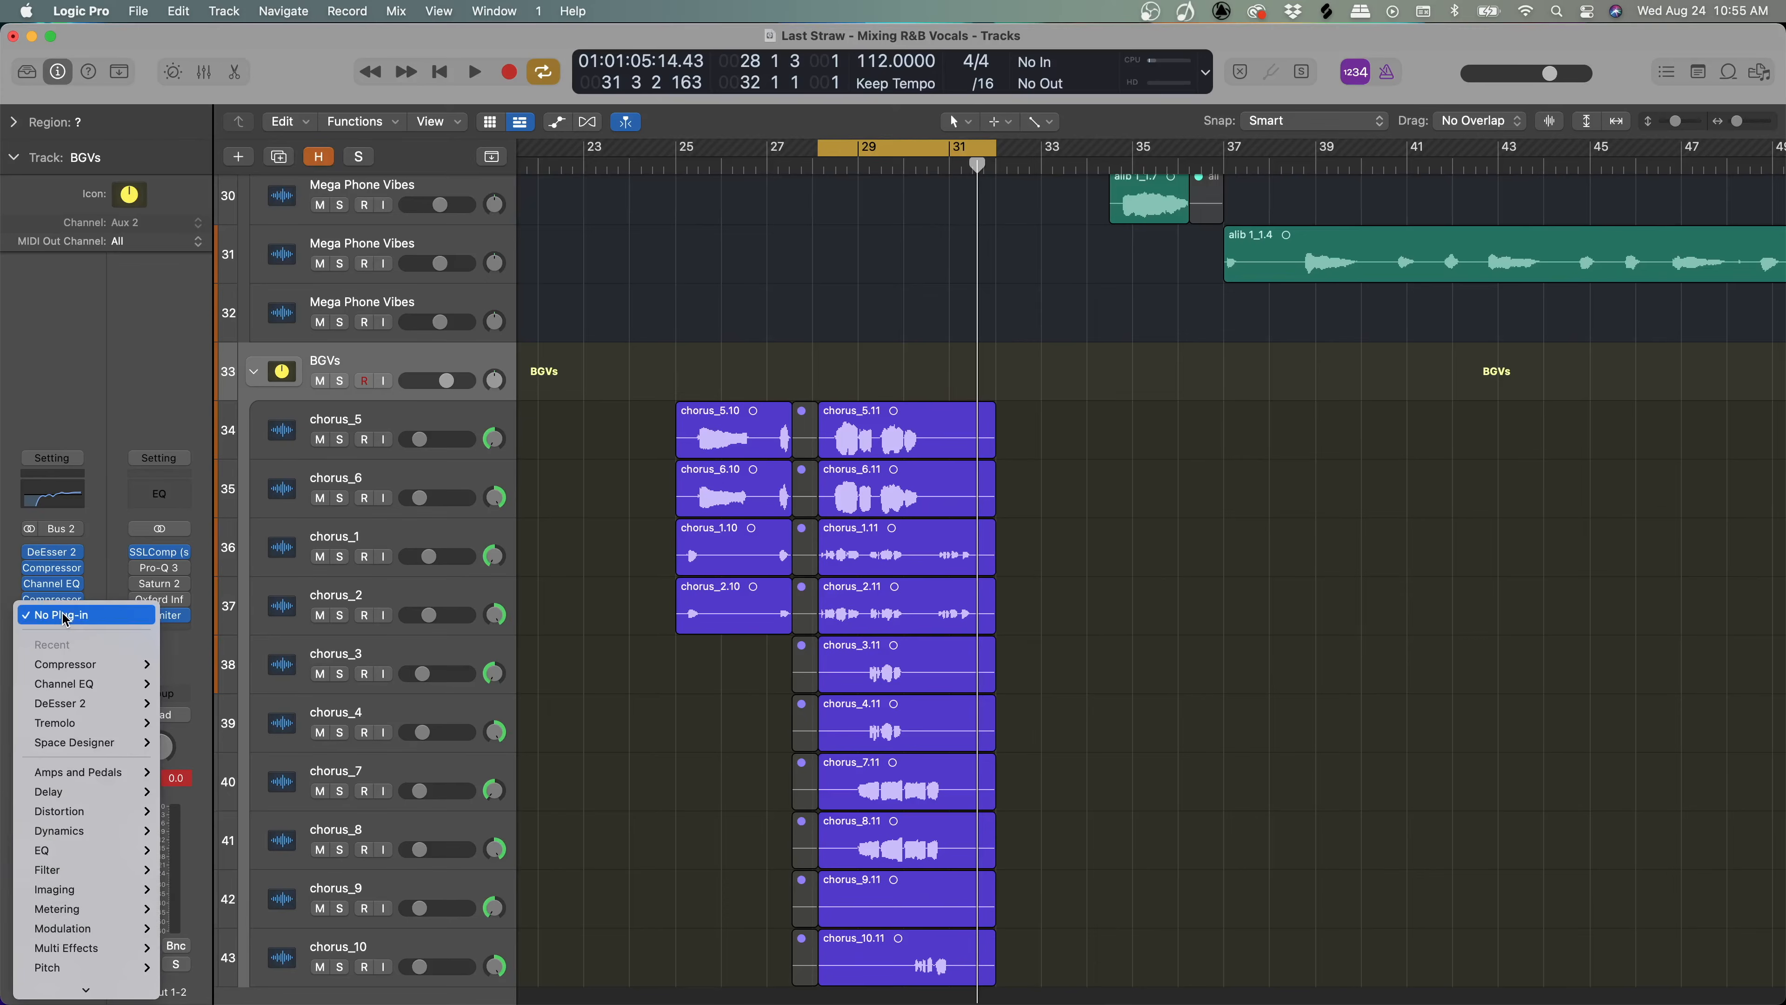
{"action": "mouse_move", "coordinate": [70, 850]}
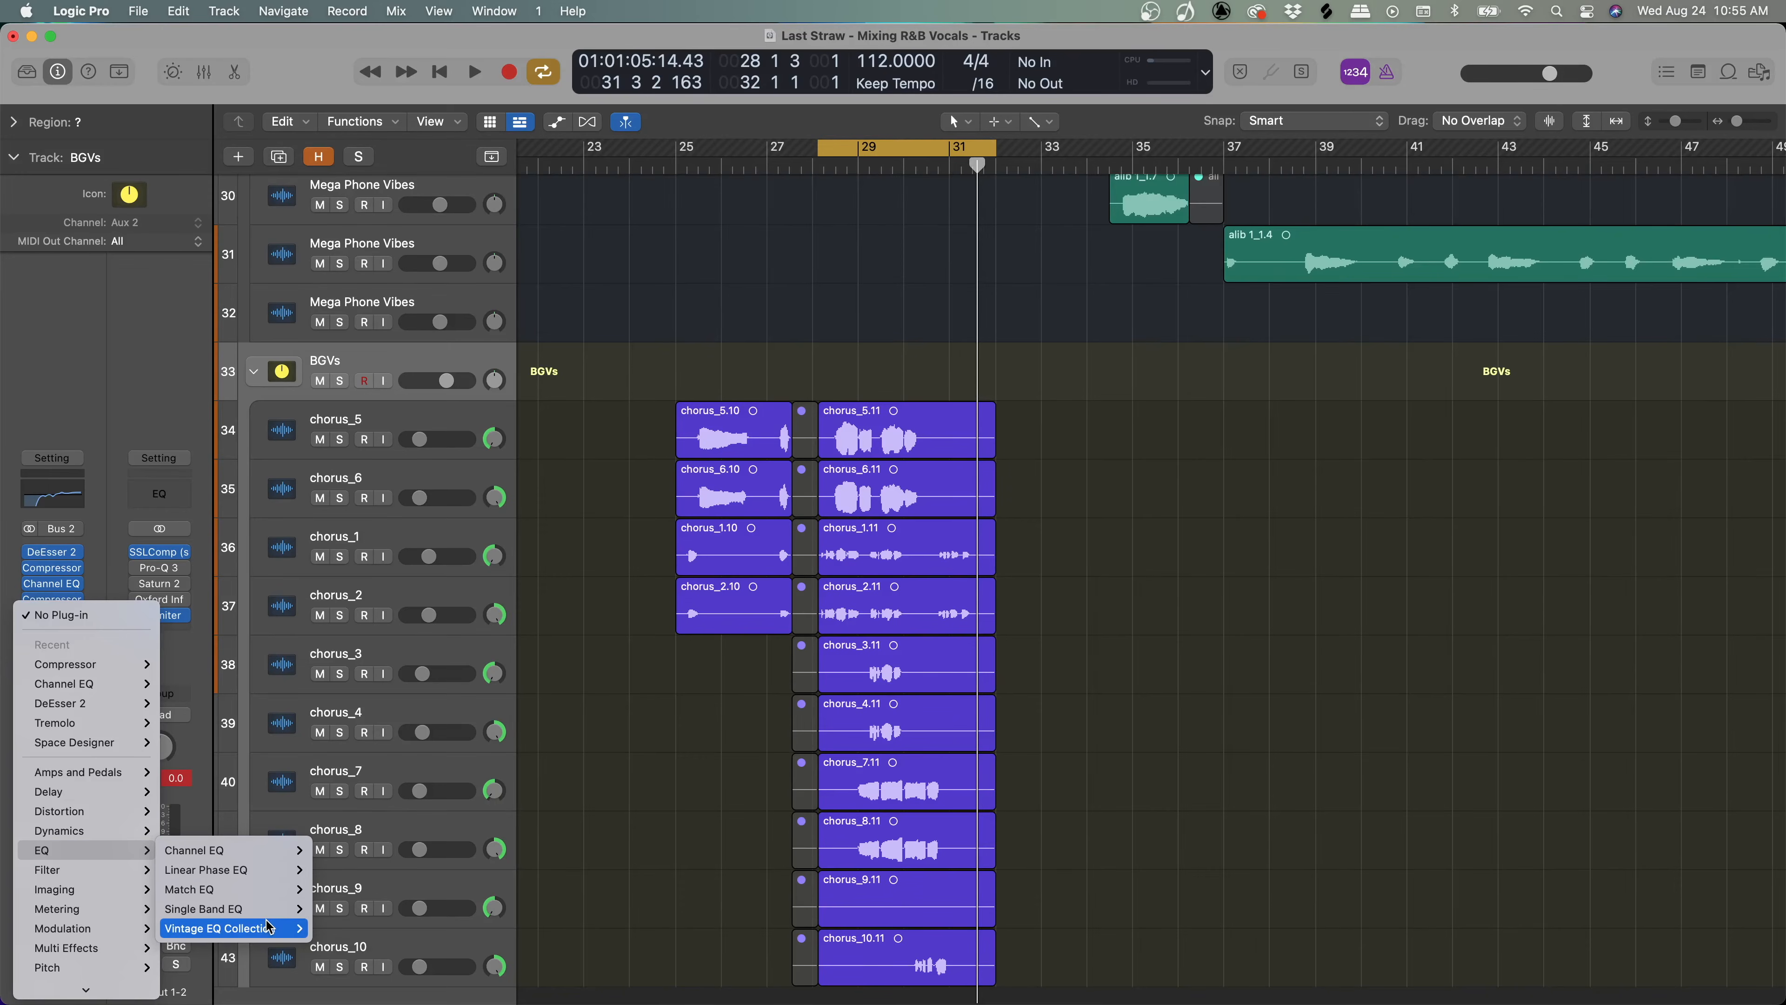
{"action": "mouse_move", "coordinate": [267, 927]}
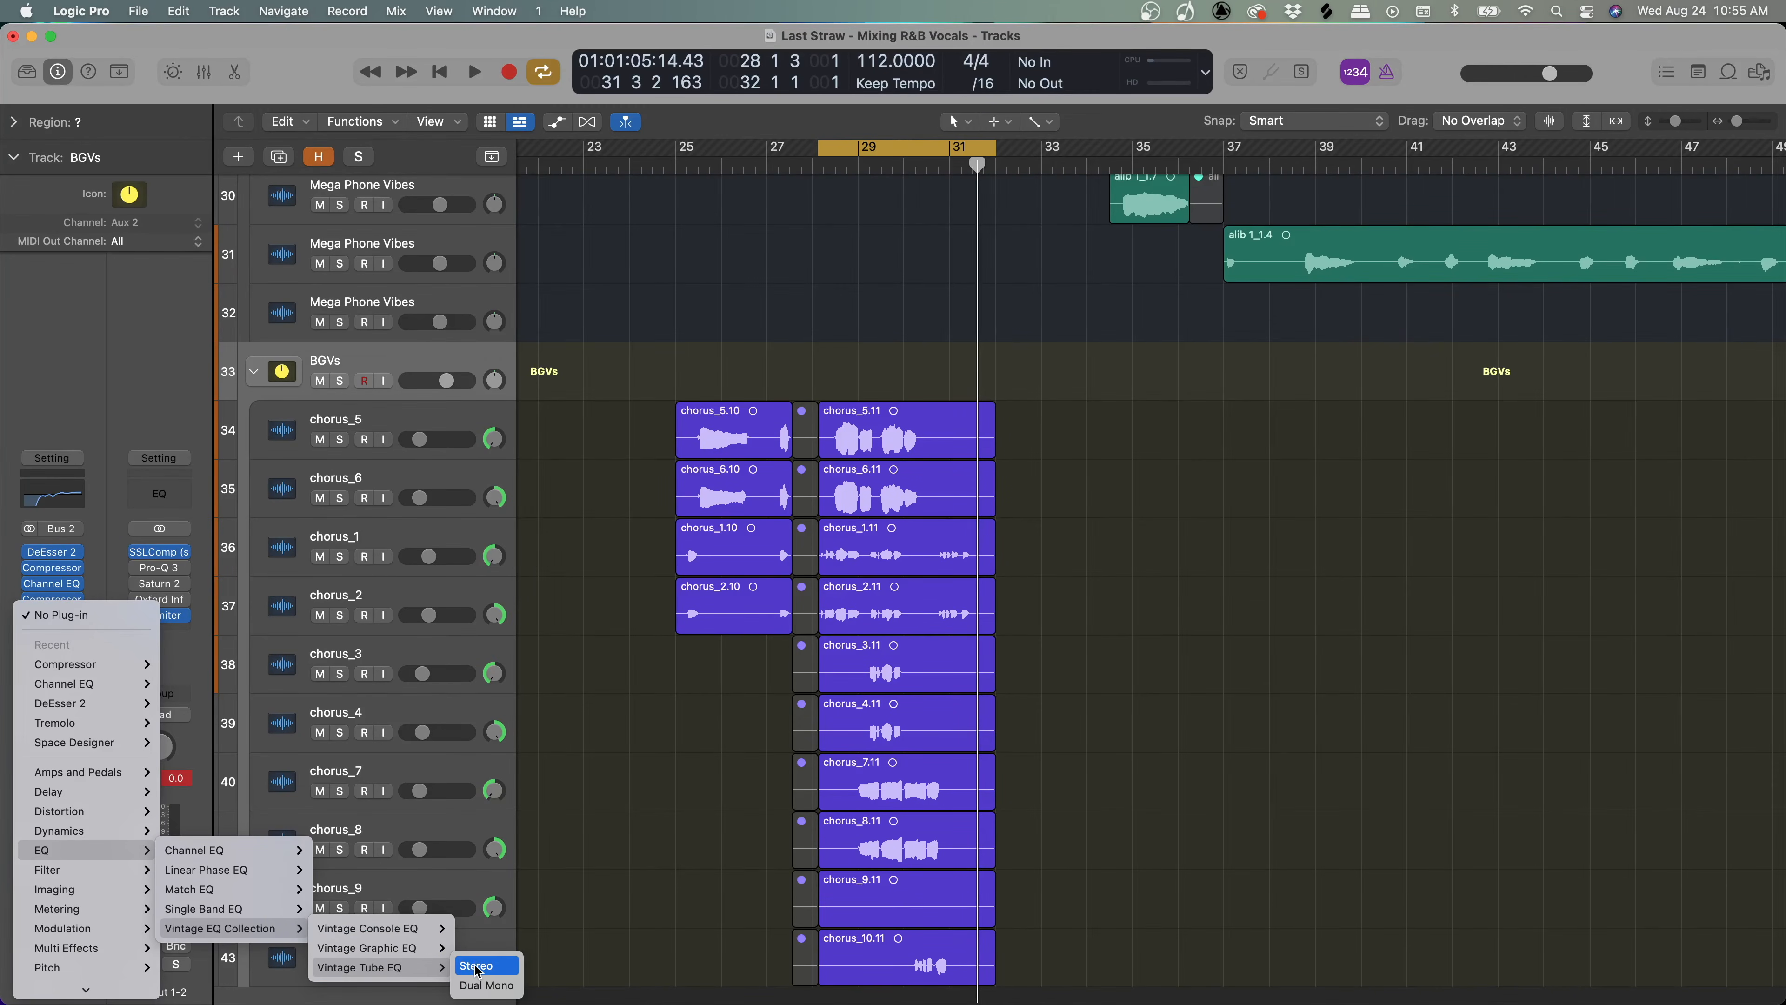
{"action": "left_click", "coordinate": [478, 967]}
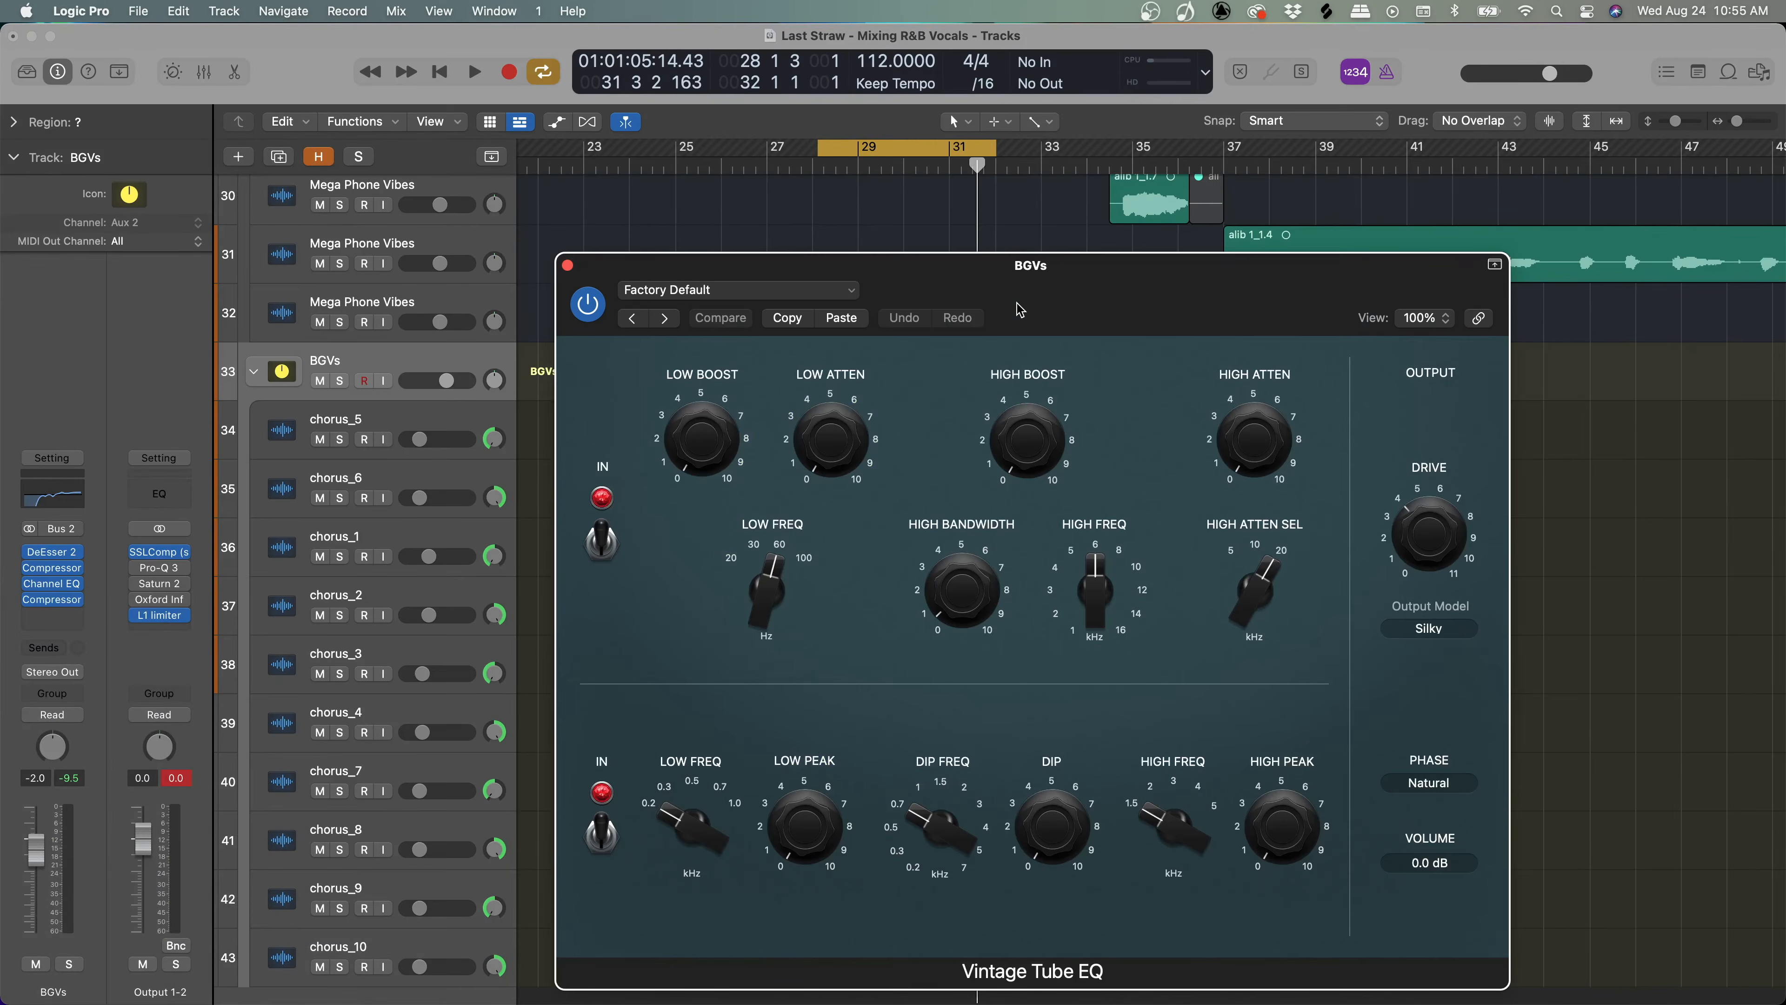
{"action": "left_click_drag", "start_coordinate": [1018, 307], "coordinate": [877, 255]}
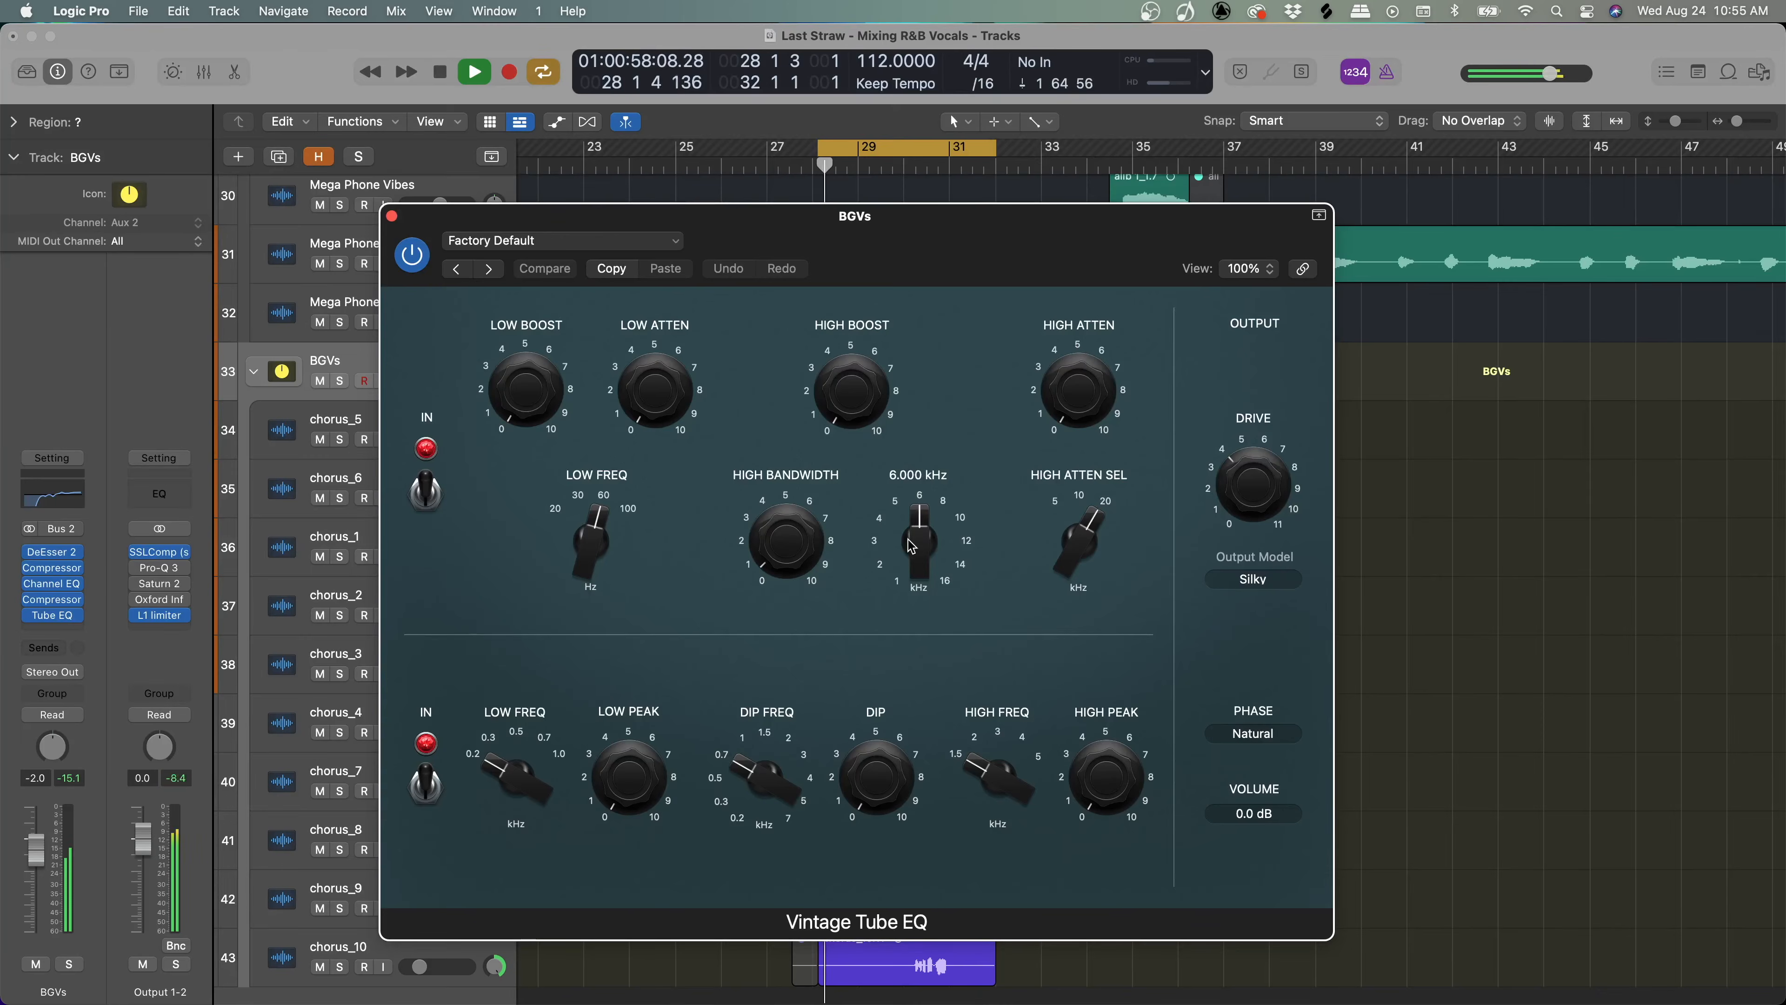
Set the Vintage Tube EQ's high boost to 3.3 and its high frequency to 15.333 kHz while listening.
{"action": "scroll", "coordinate": [913, 501], "scroll_direction": "up", "scroll_amount": 3}
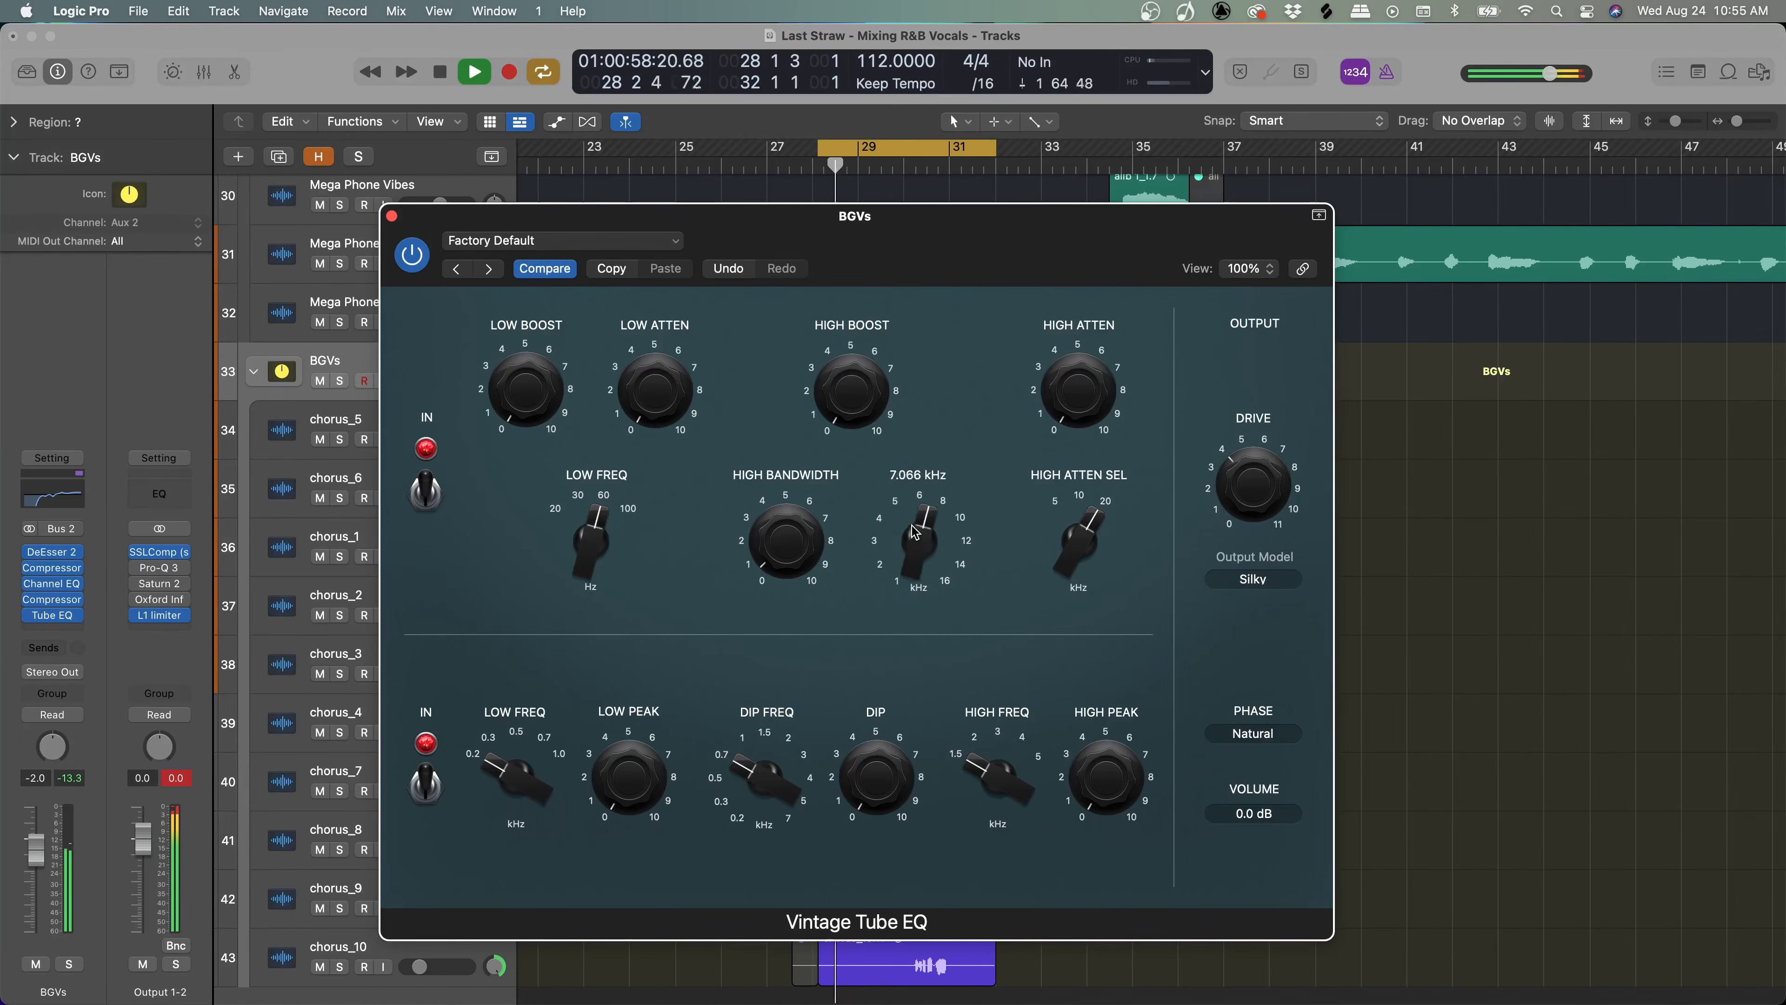
{"action": "scroll", "coordinate": [912, 502], "scroll_direction": "up", "scroll_amount": 4}
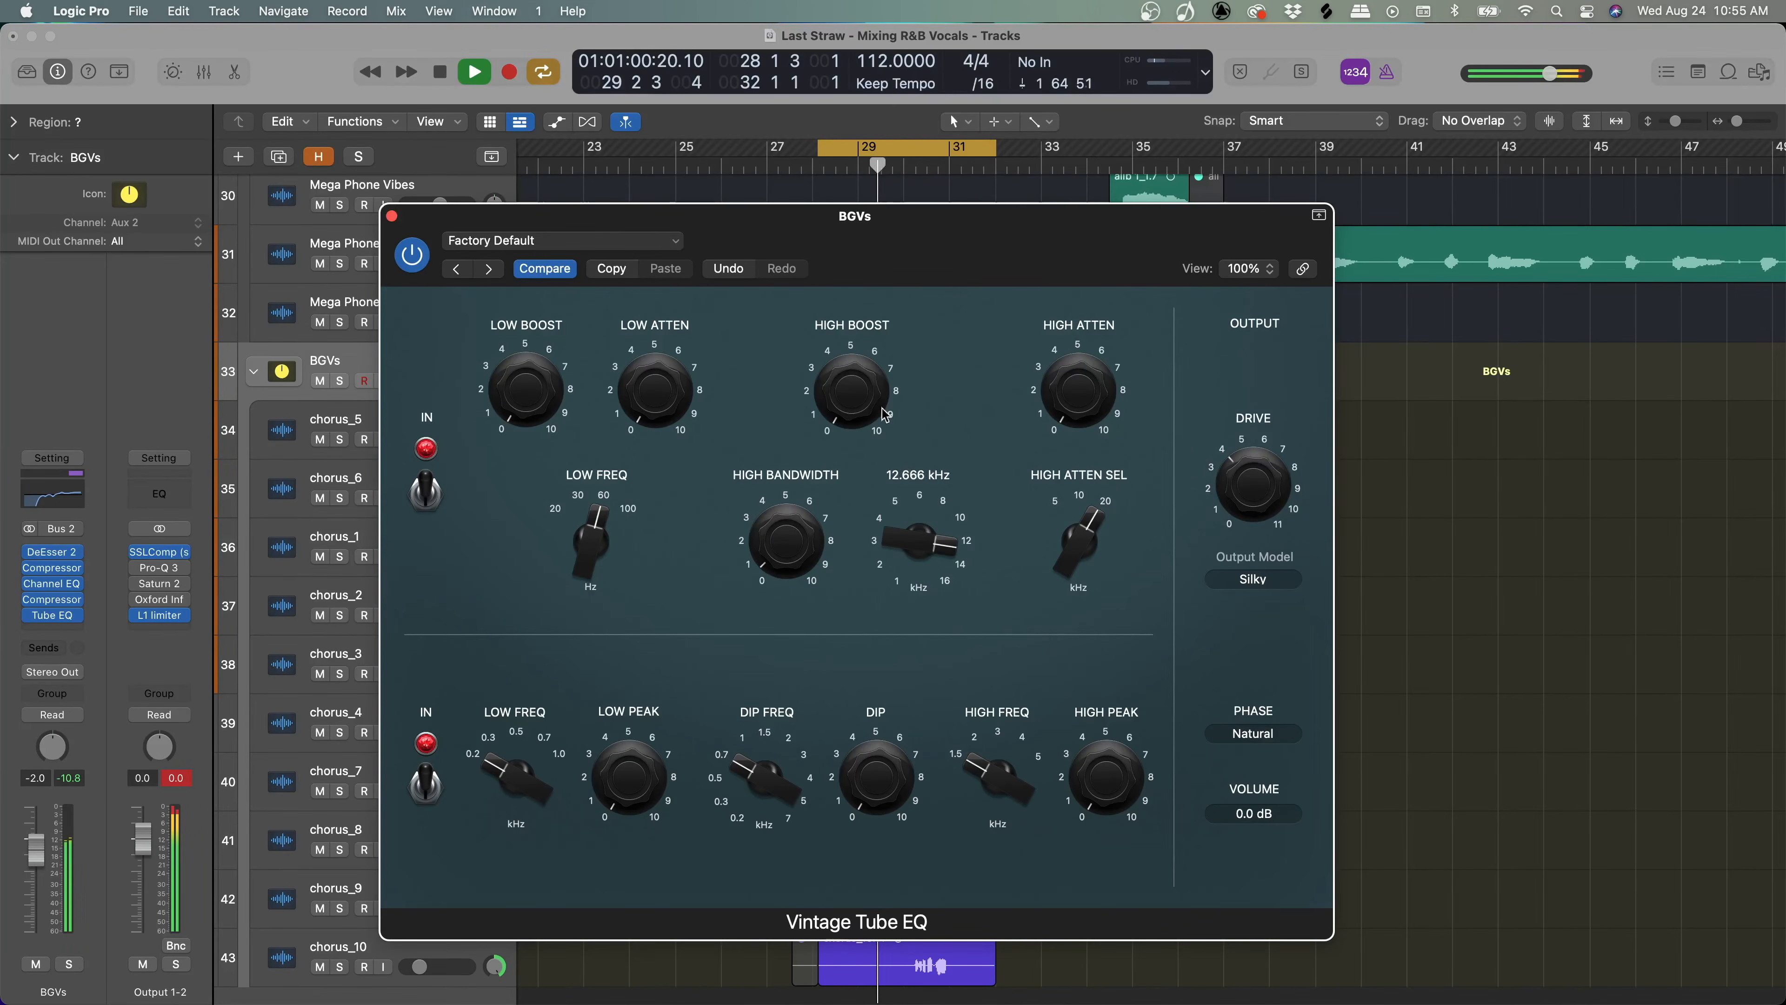
{"action": "left_click_drag", "start_coordinate": [885, 414], "coordinate": [879, 358]}
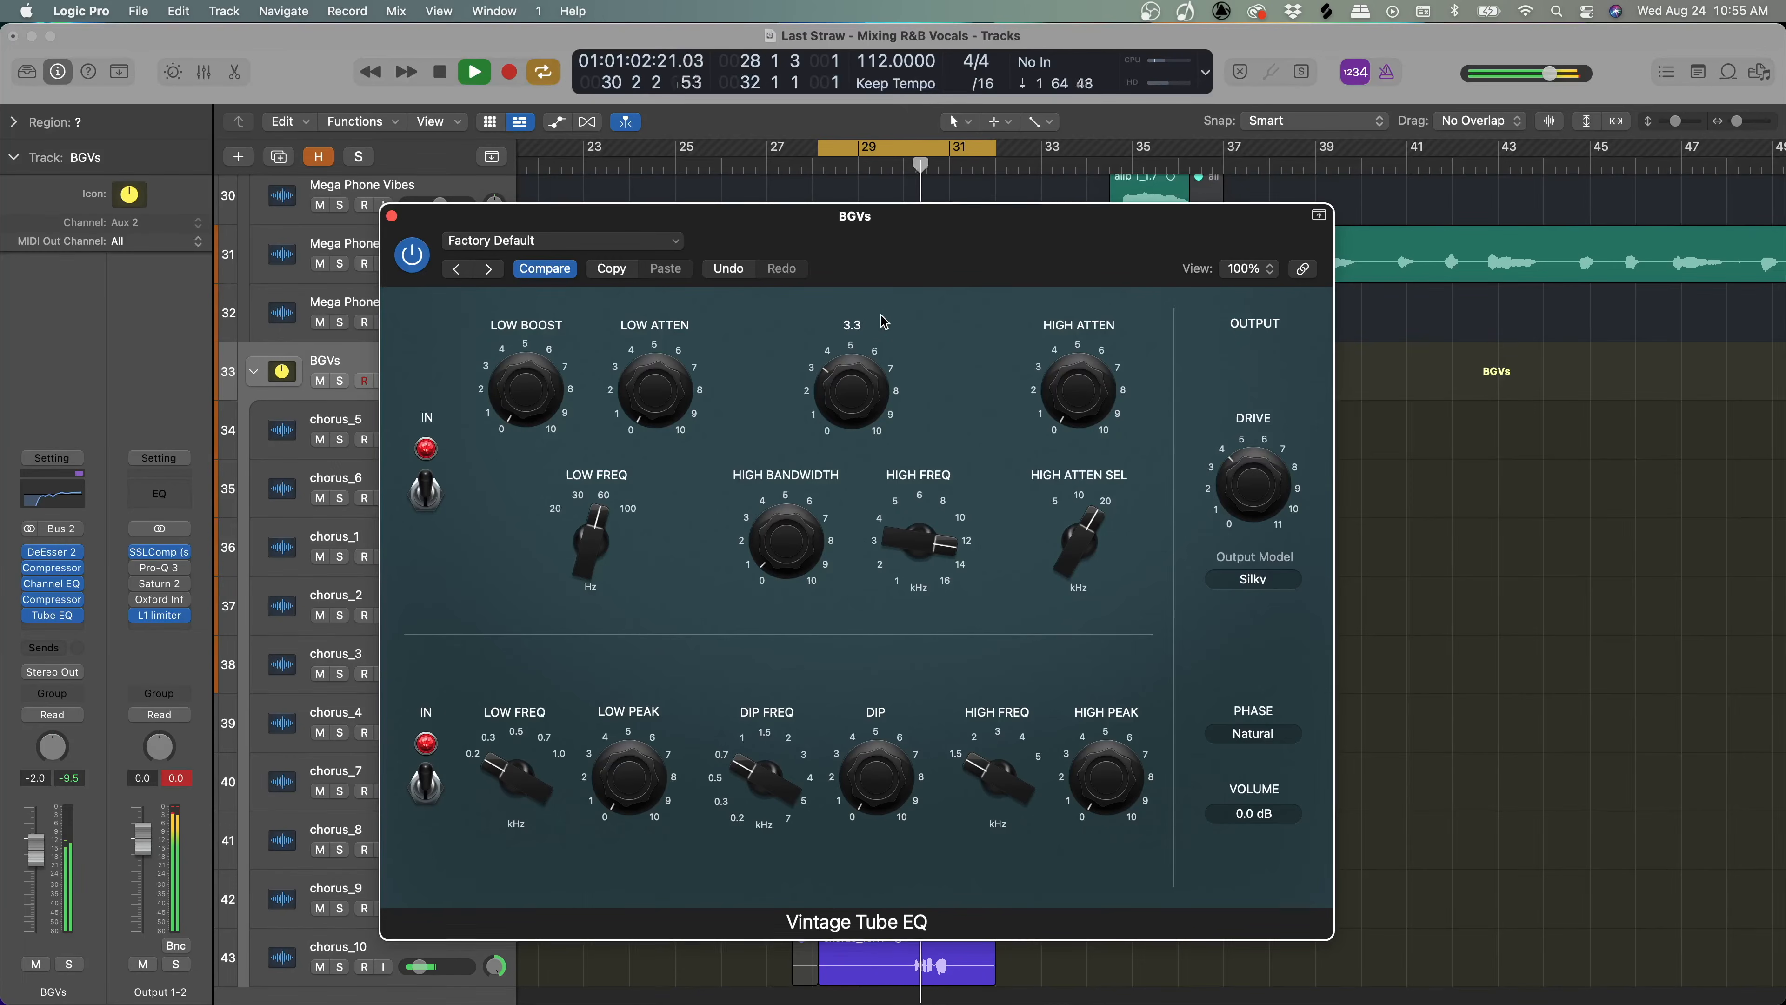
{"action": "scroll", "coordinate": [893, 539], "scroll_direction": "up", "scroll_amount": 4}
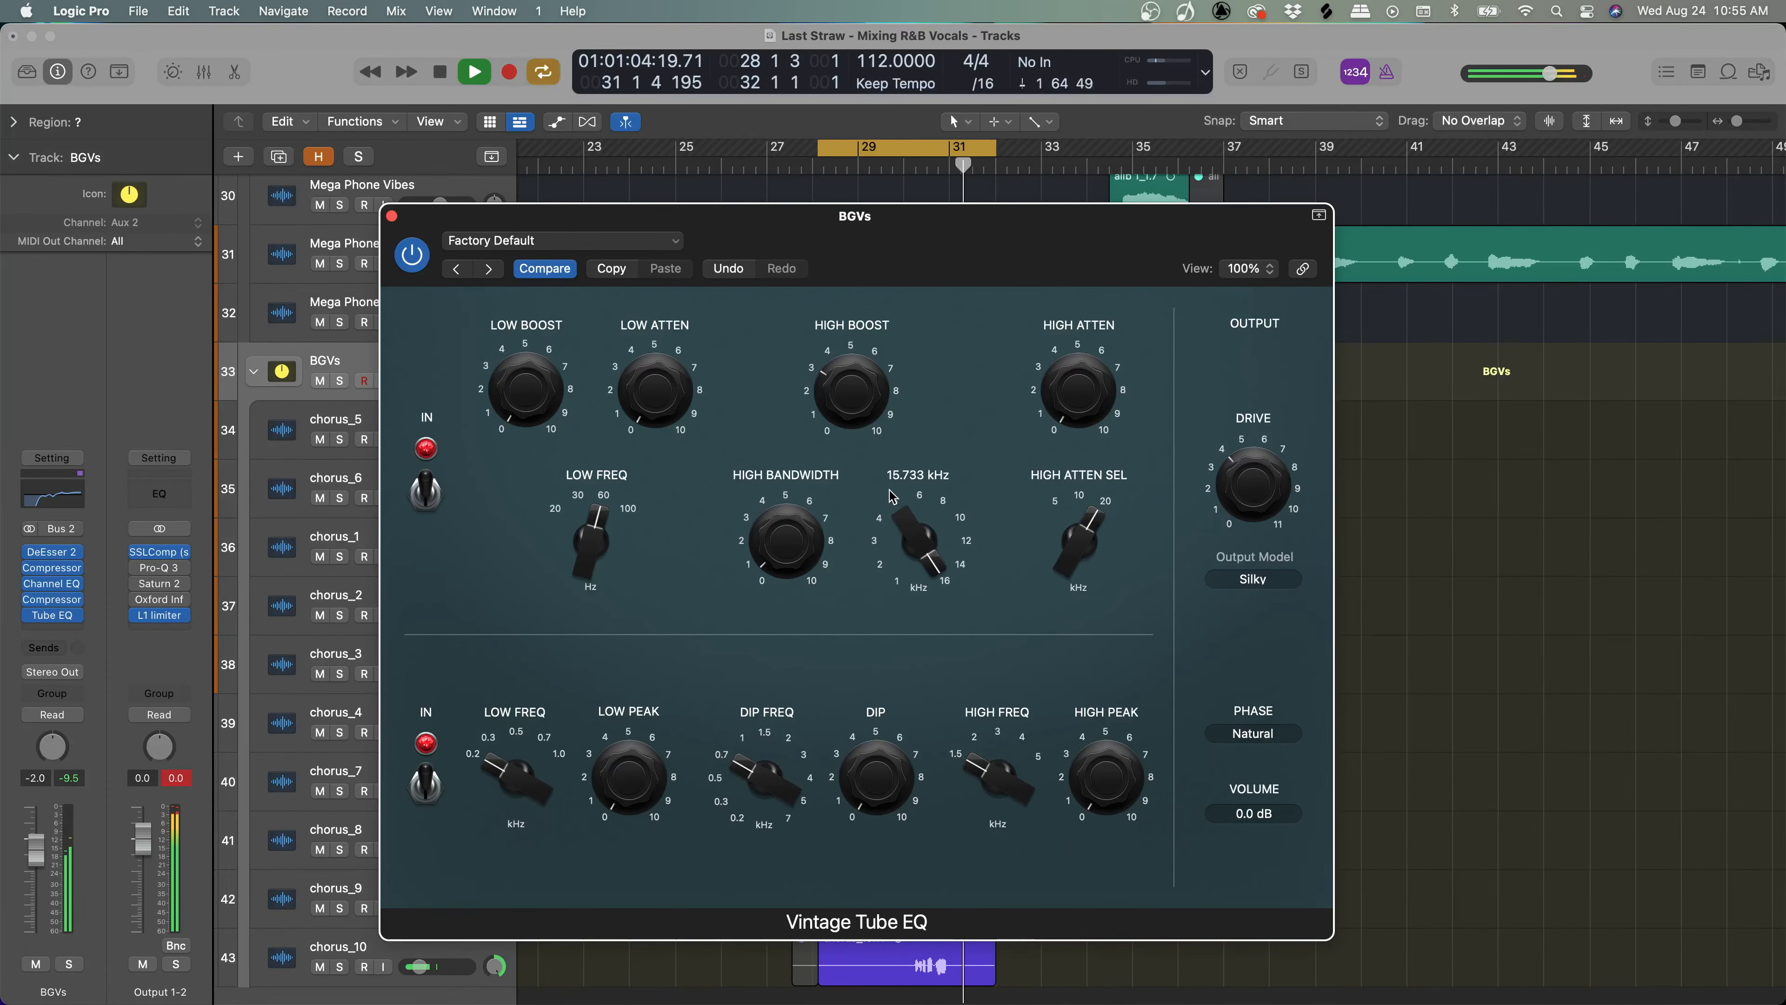
{"action": "scroll", "coordinate": [907, 539], "scroll_direction": "down", "scroll_amount": 1}
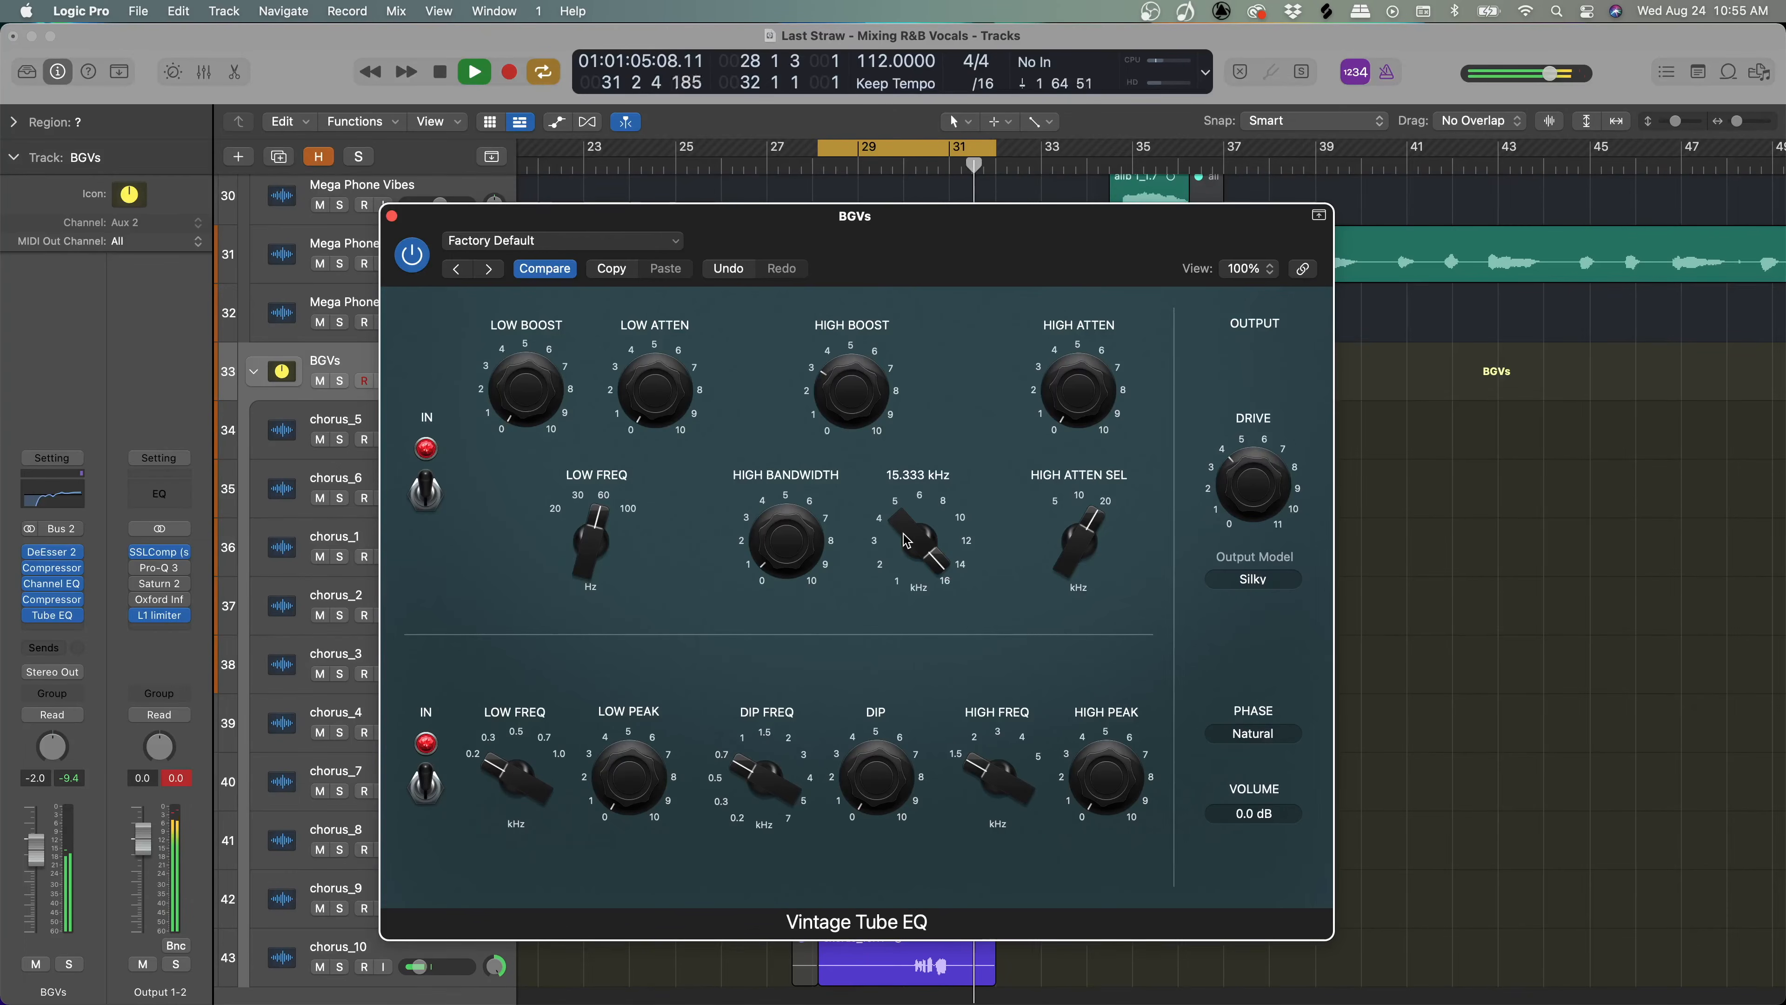
{"action": "key", "text": "space"}
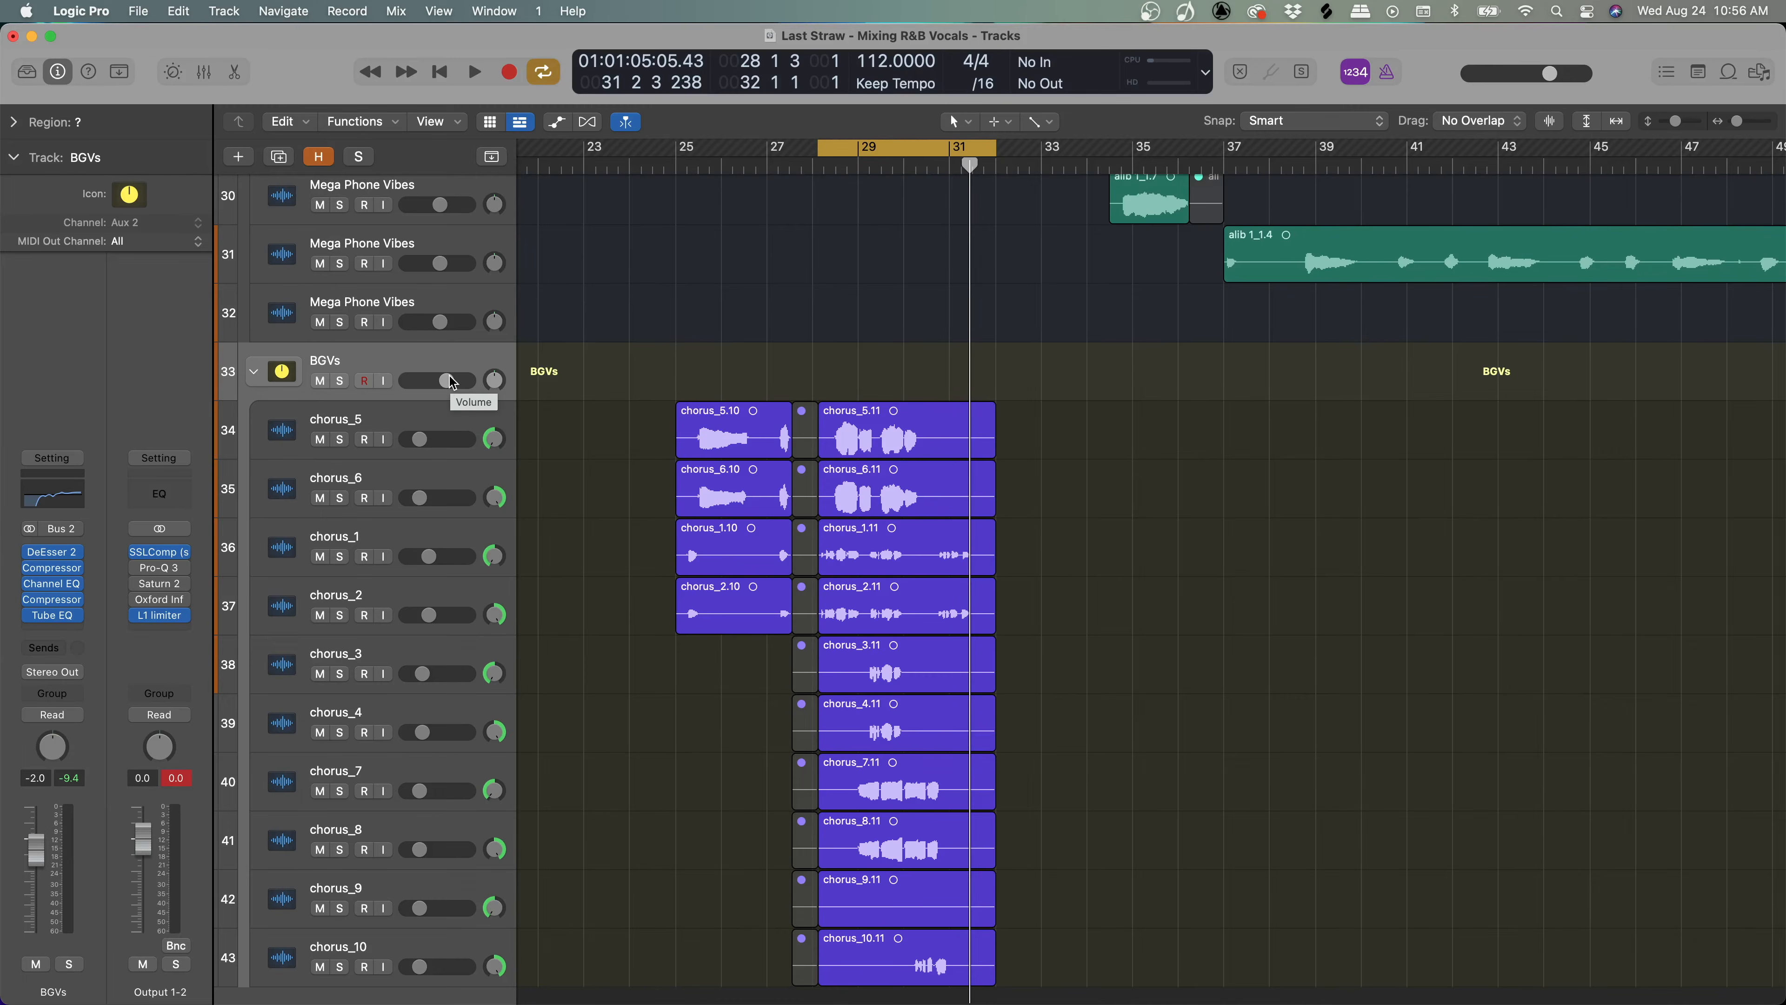
Lower the BGVs stack's volume to -8.0 dB while playing the chorus vocals in the full mix.
{"action": "key", "text": "space"}
{"action": "left_click_drag", "start_coordinate": [448, 384], "coordinate": [433, 383]}
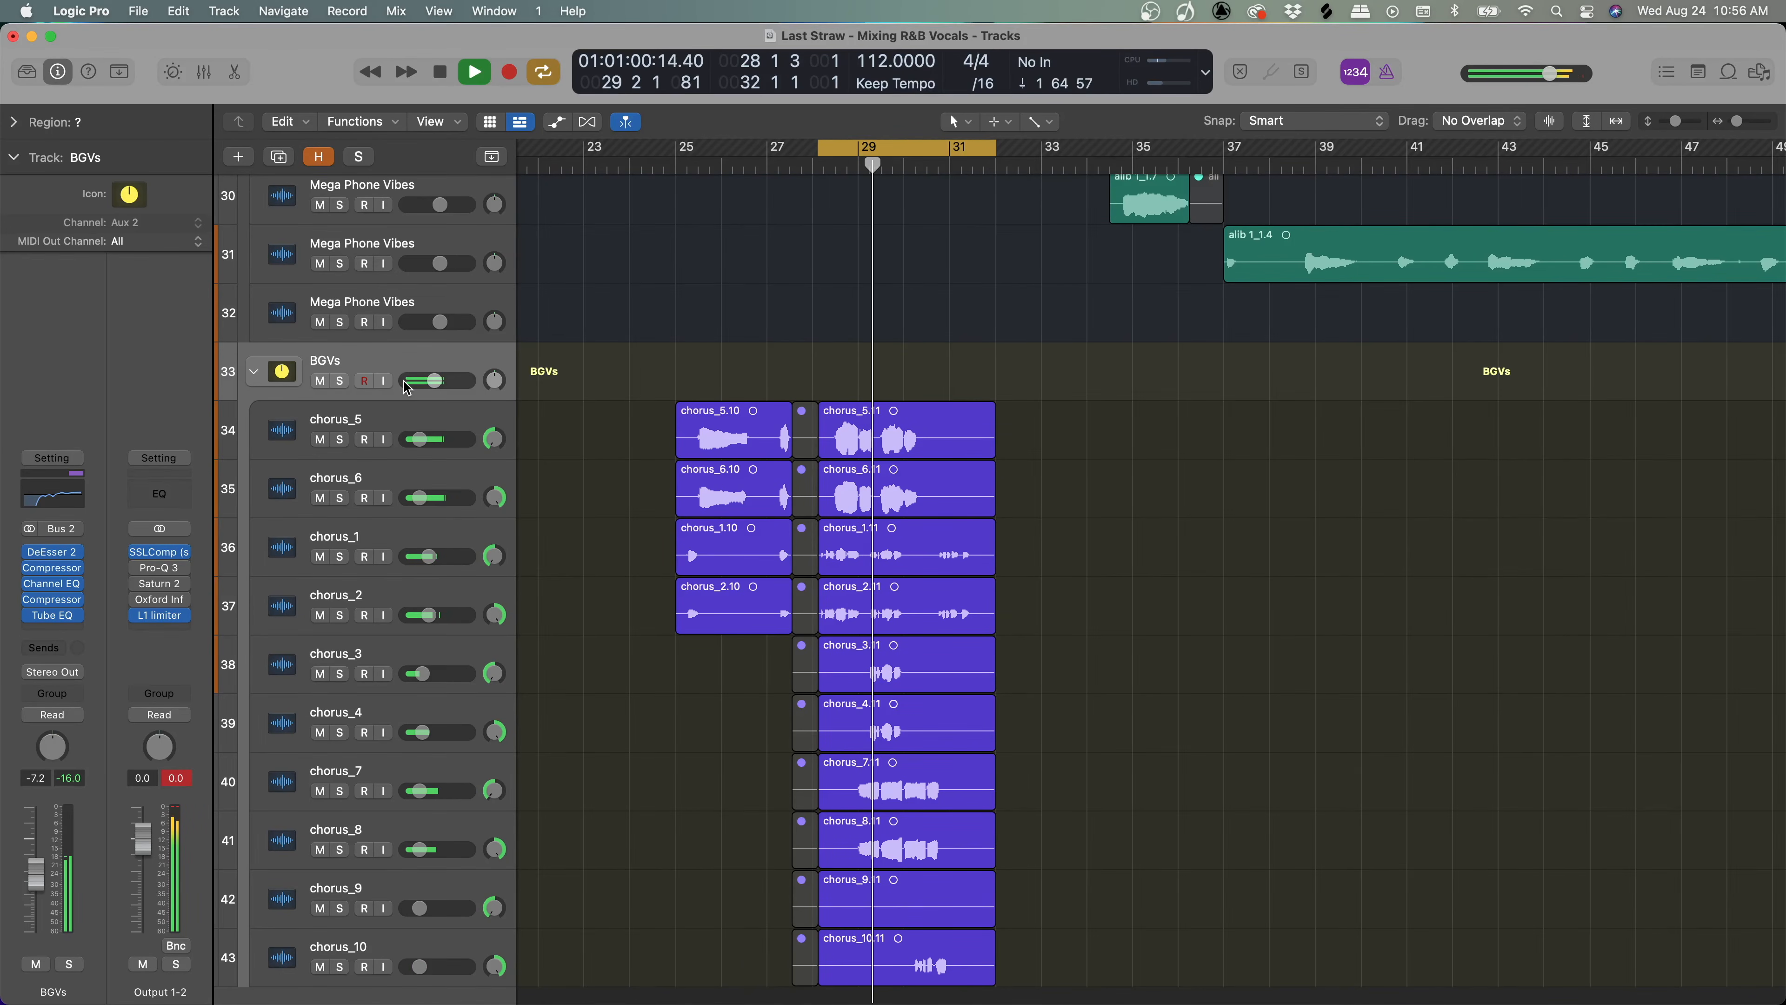
{"action": "left_click_drag", "start_coordinate": [440, 380], "coordinate": [433, 381]}
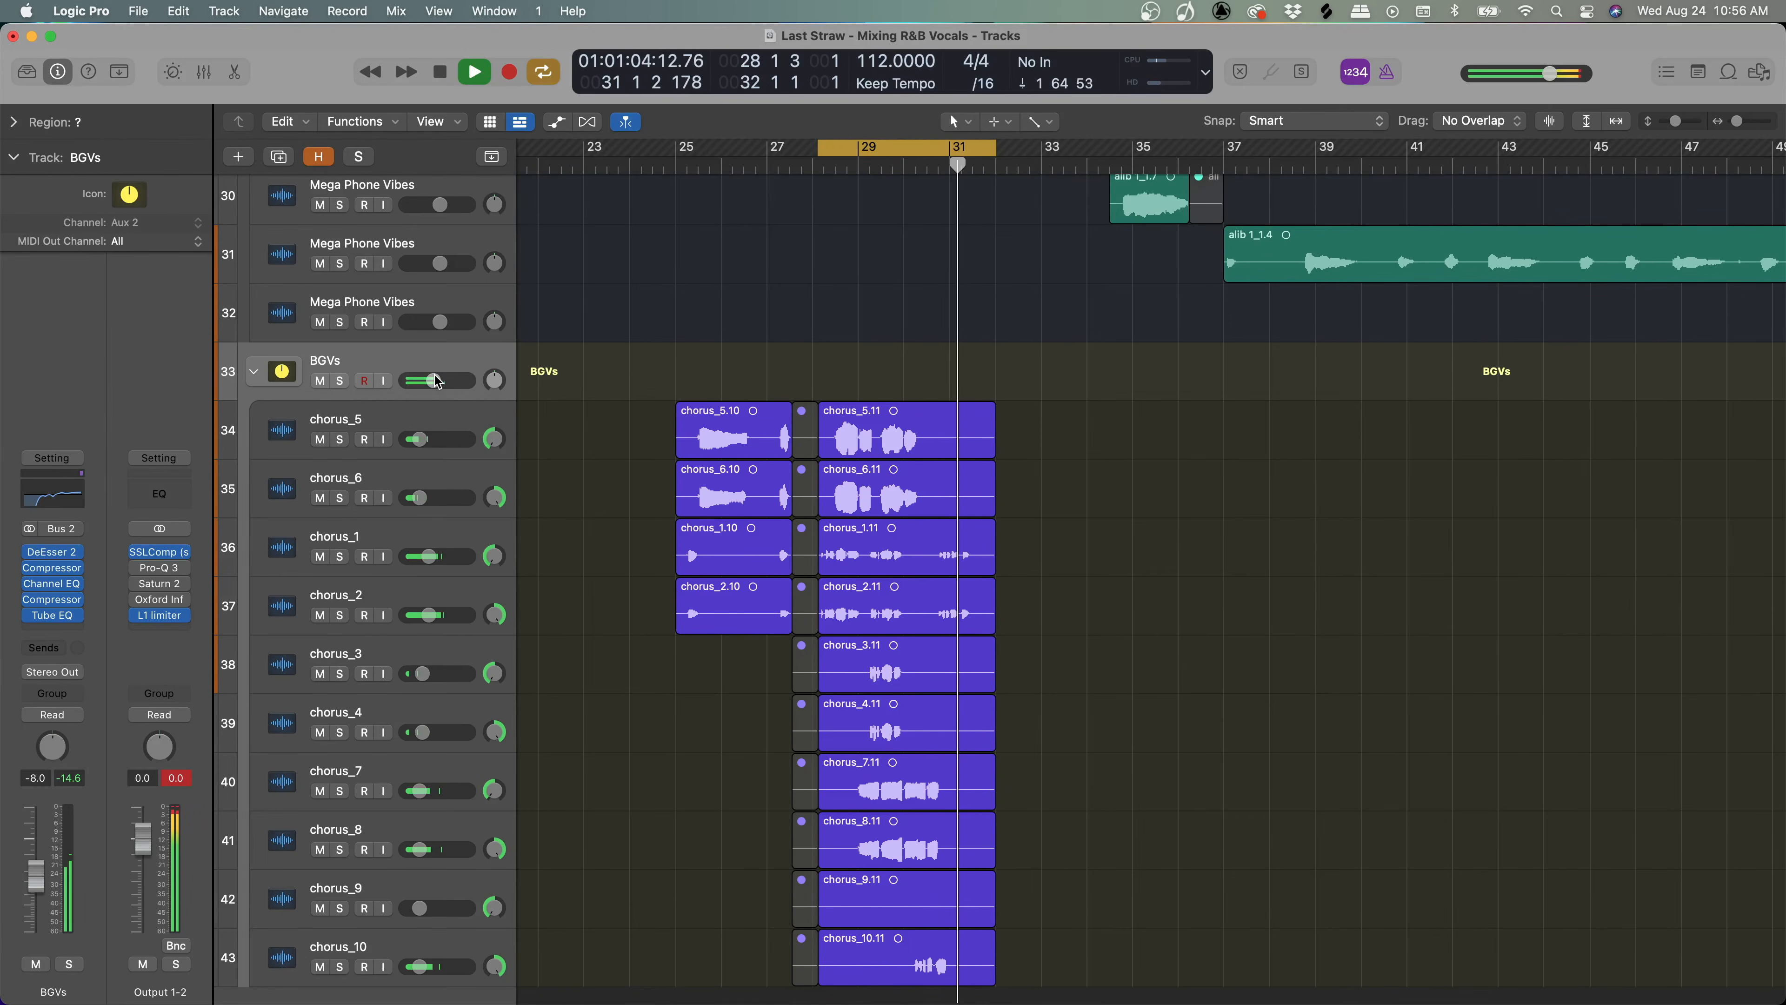
{"action": "key", "text": "space"}
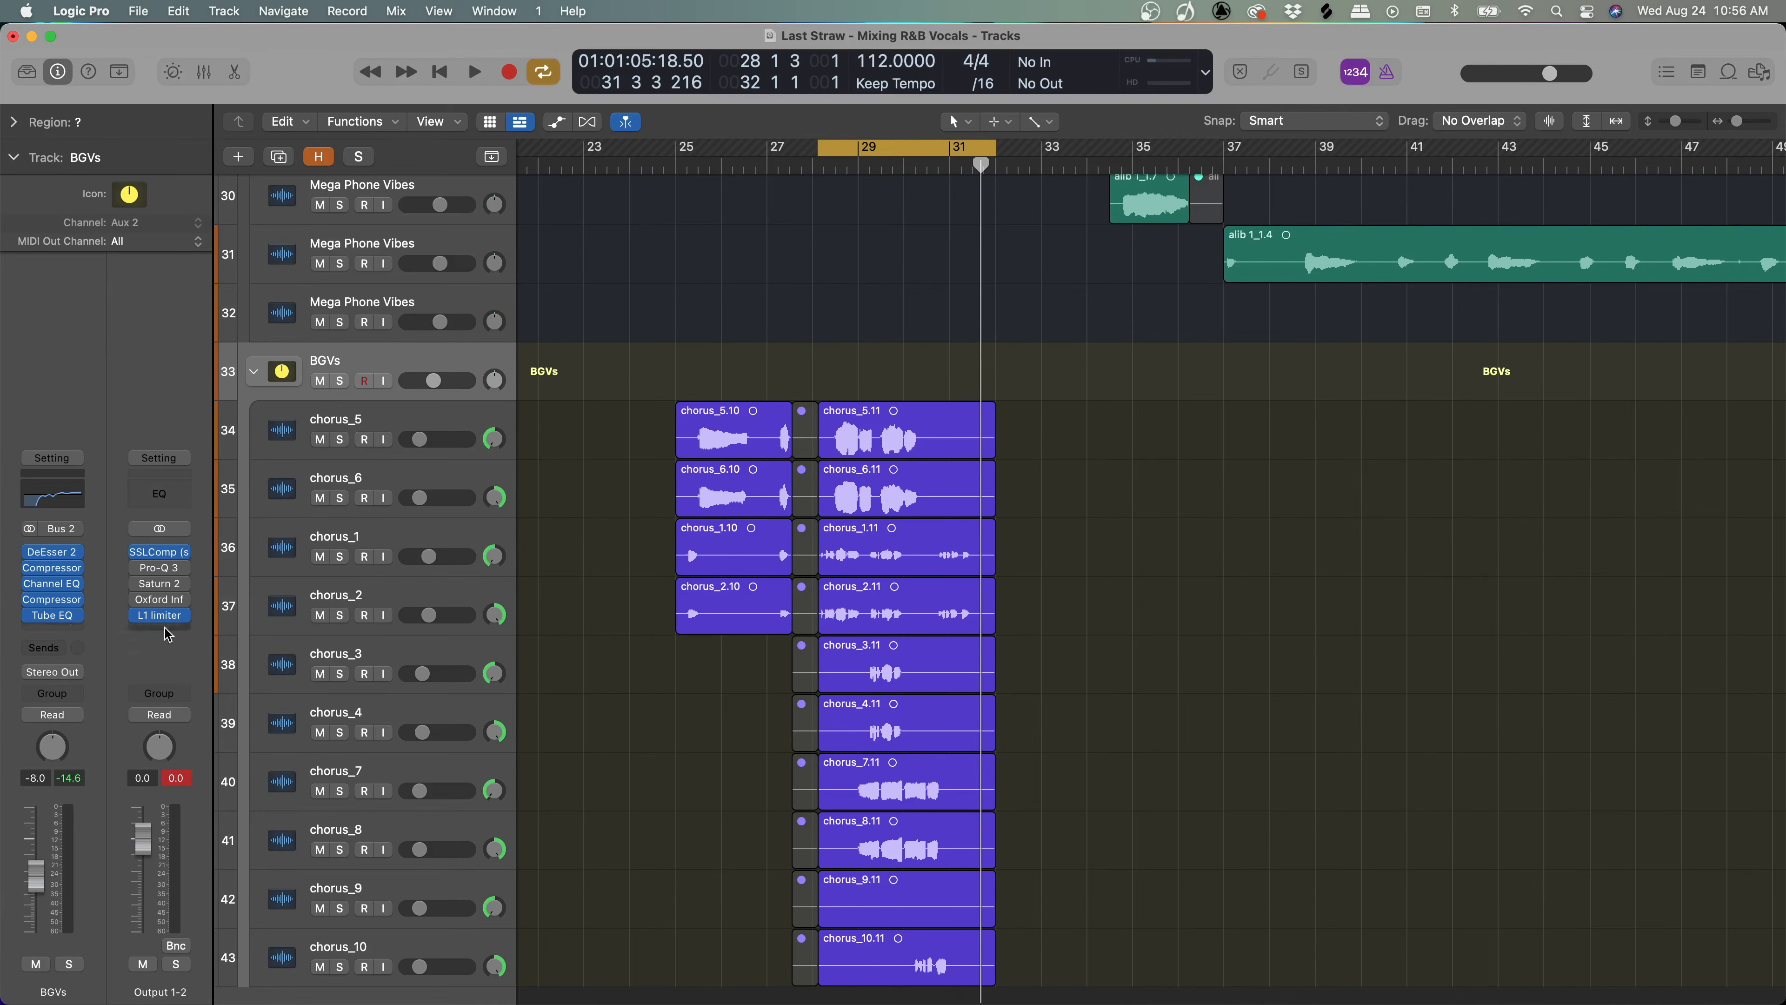
Add a send from the BGVs stack to Bus 6 (Verb) and raise its level during playback.
{"action": "left_click", "coordinate": [40, 654]}
{"action": "mouse_move", "coordinate": [57, 683]}
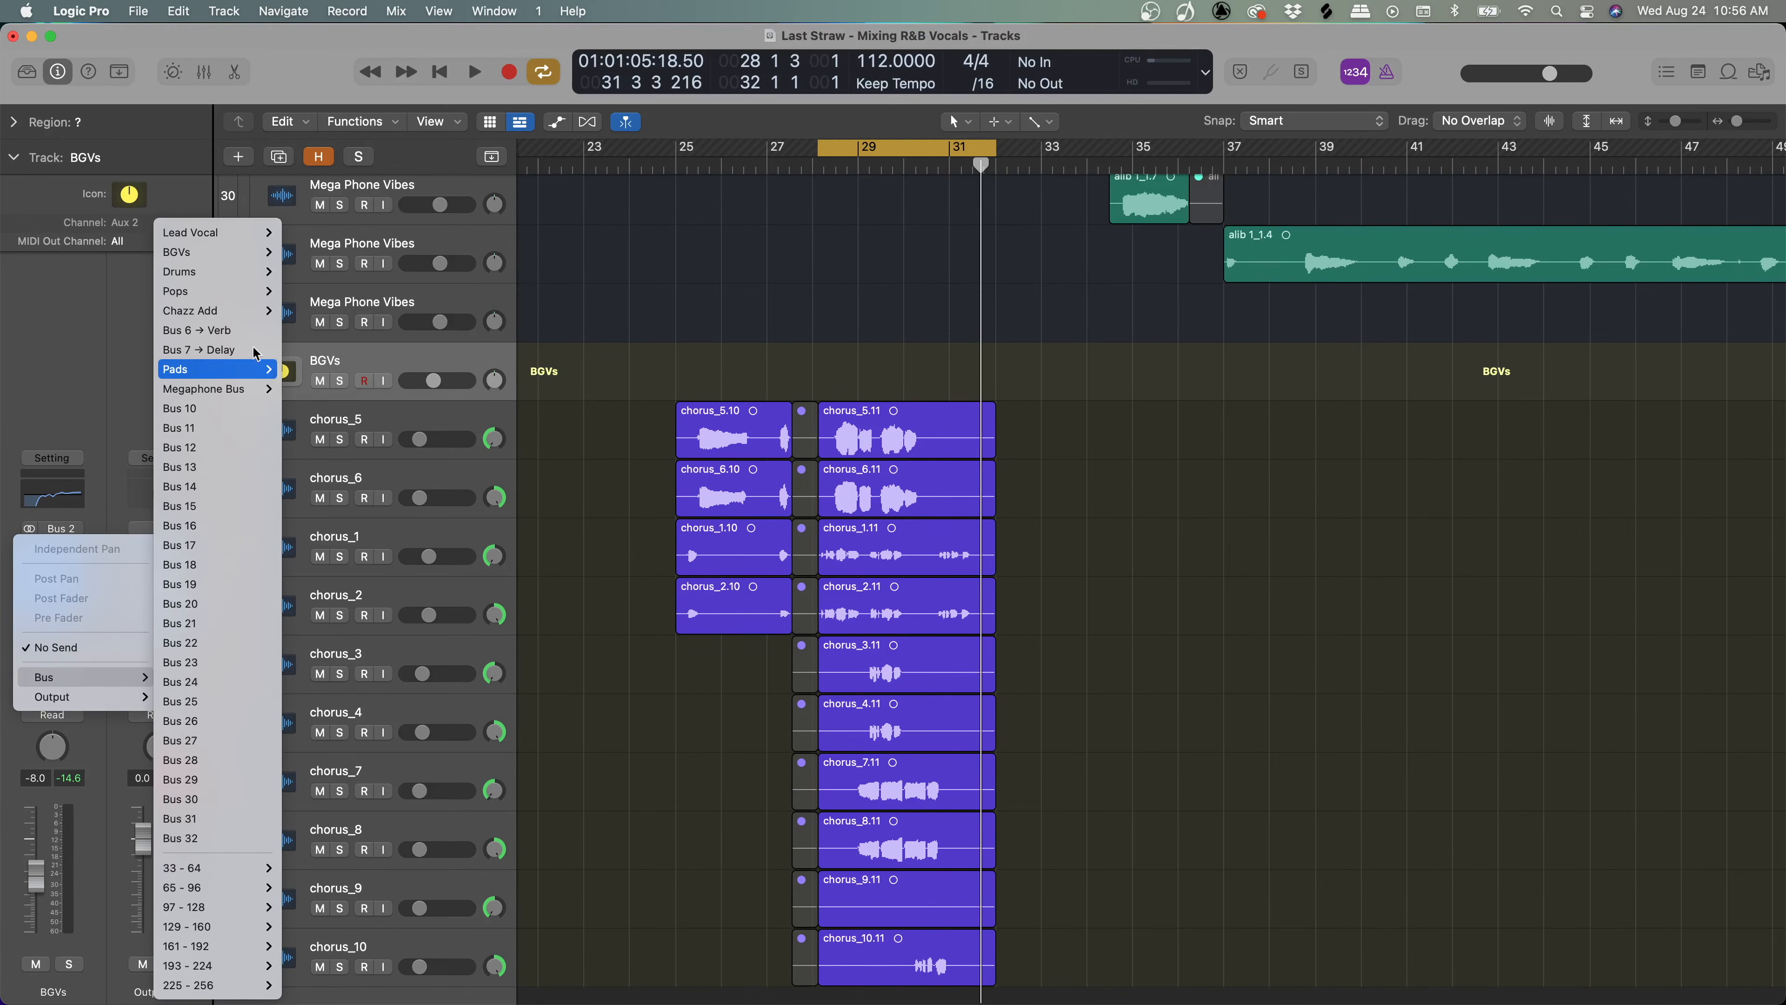
{"action": "left_click", "coordinate": [260, 333]}
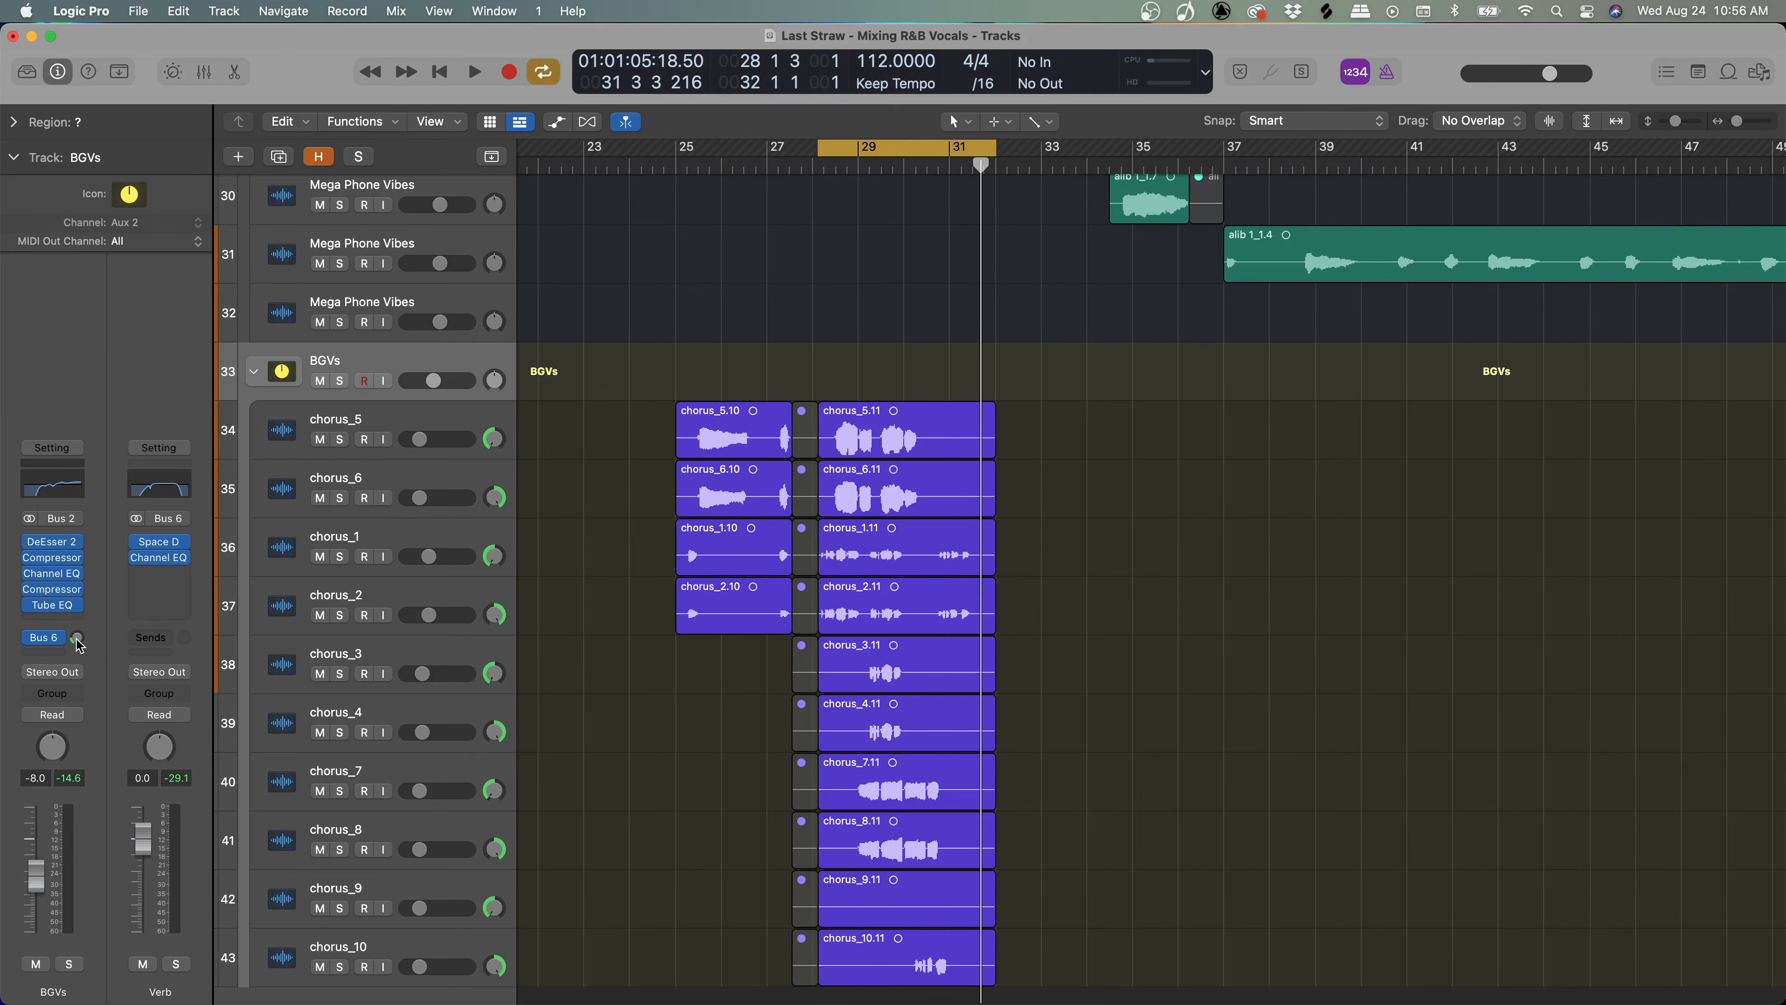
{"action": "key", "text": "space"}
{"action": "left_click_drag", "start_coordinate": [77, 639], "coordinate": [76, 627]}
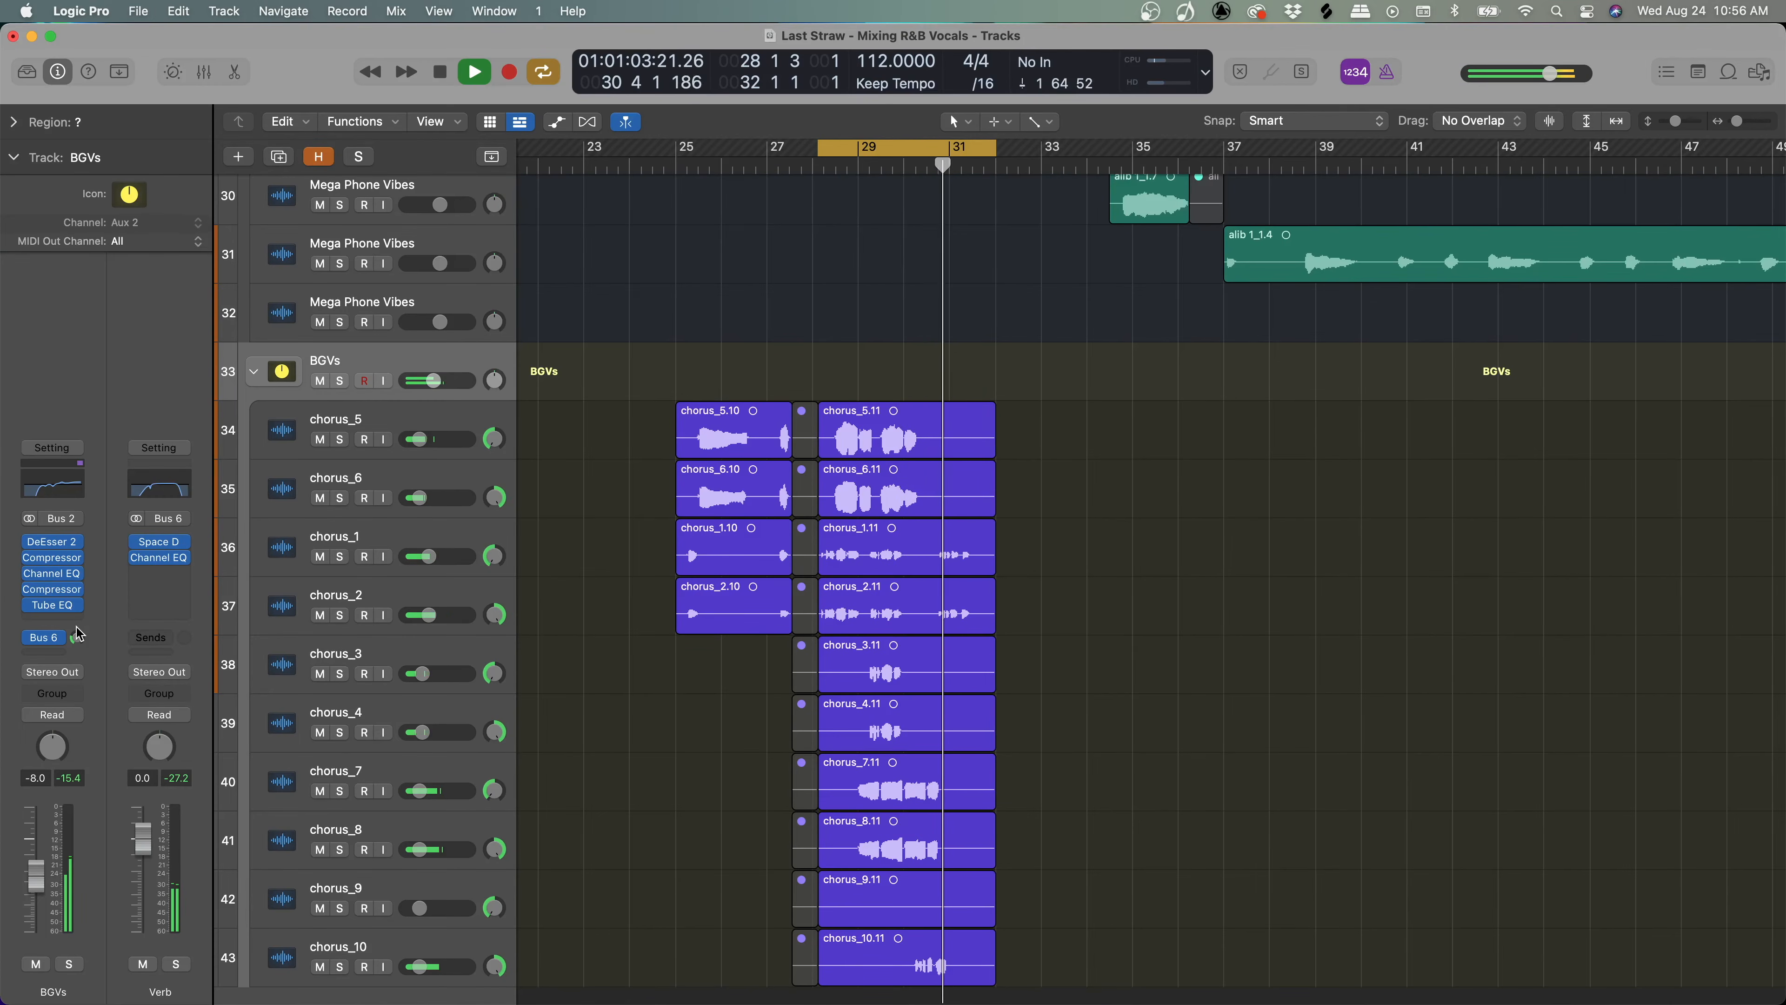
{"action": "key", "text": "space"}
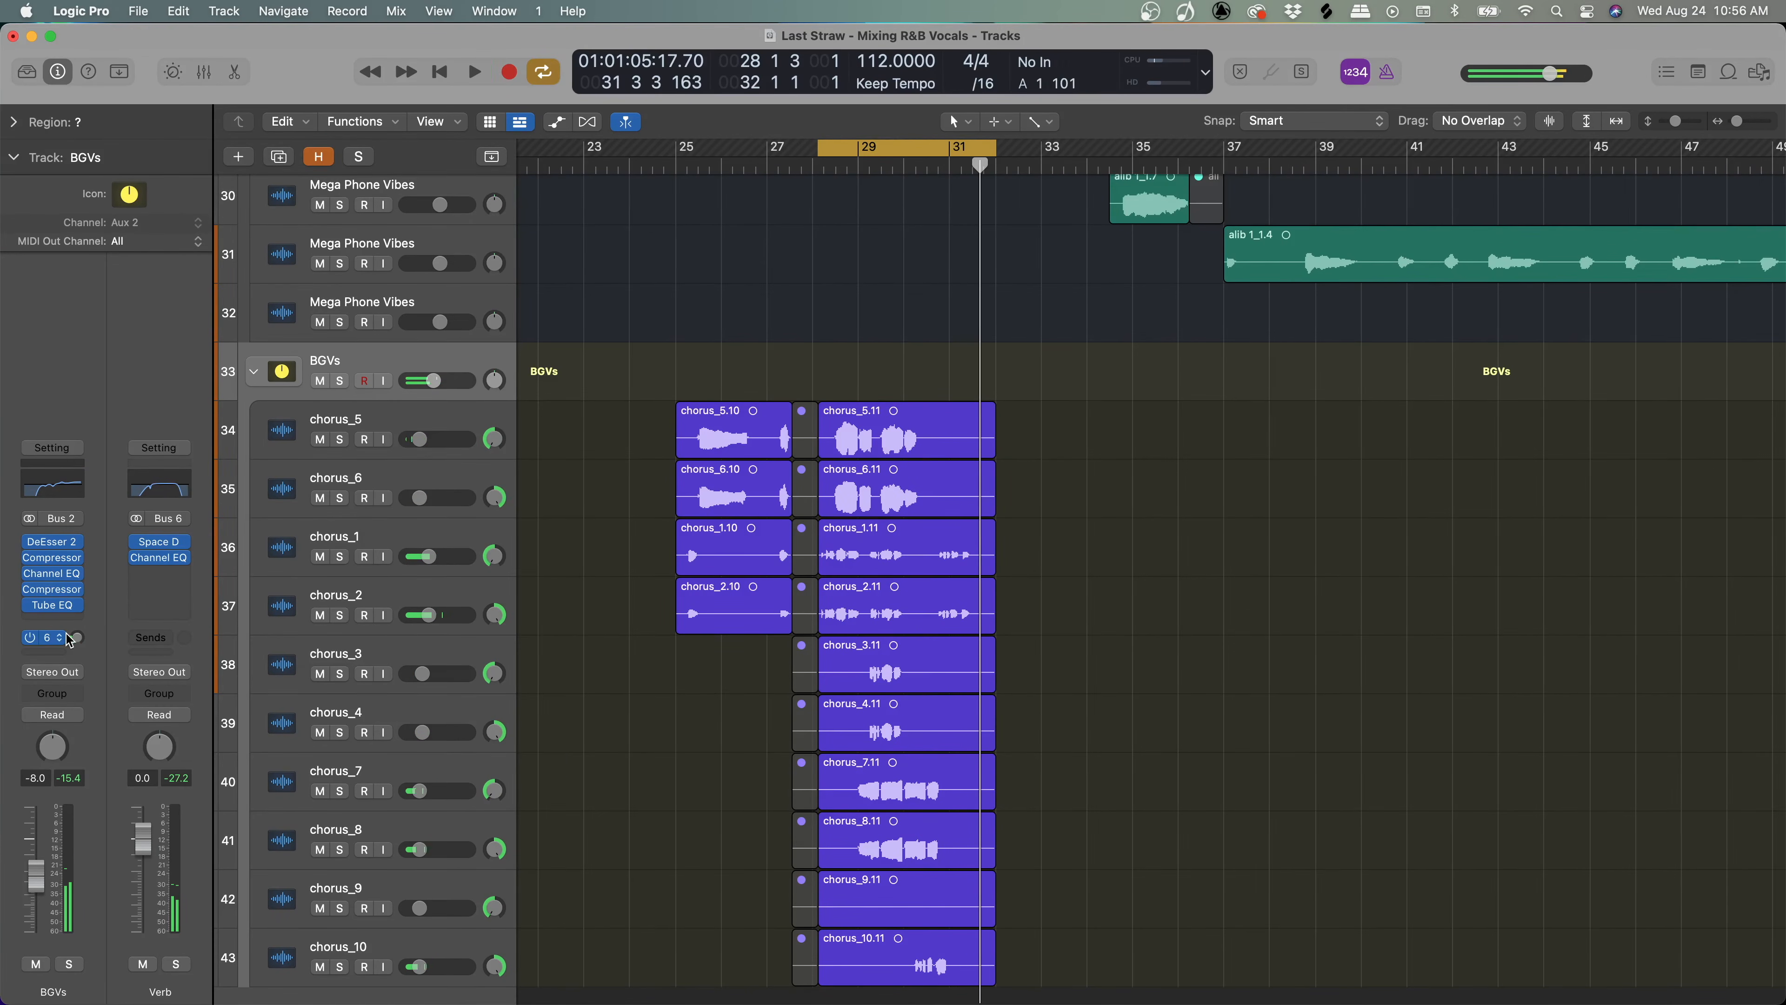
{"action": "left_click", "coordinate": [420, 350]}
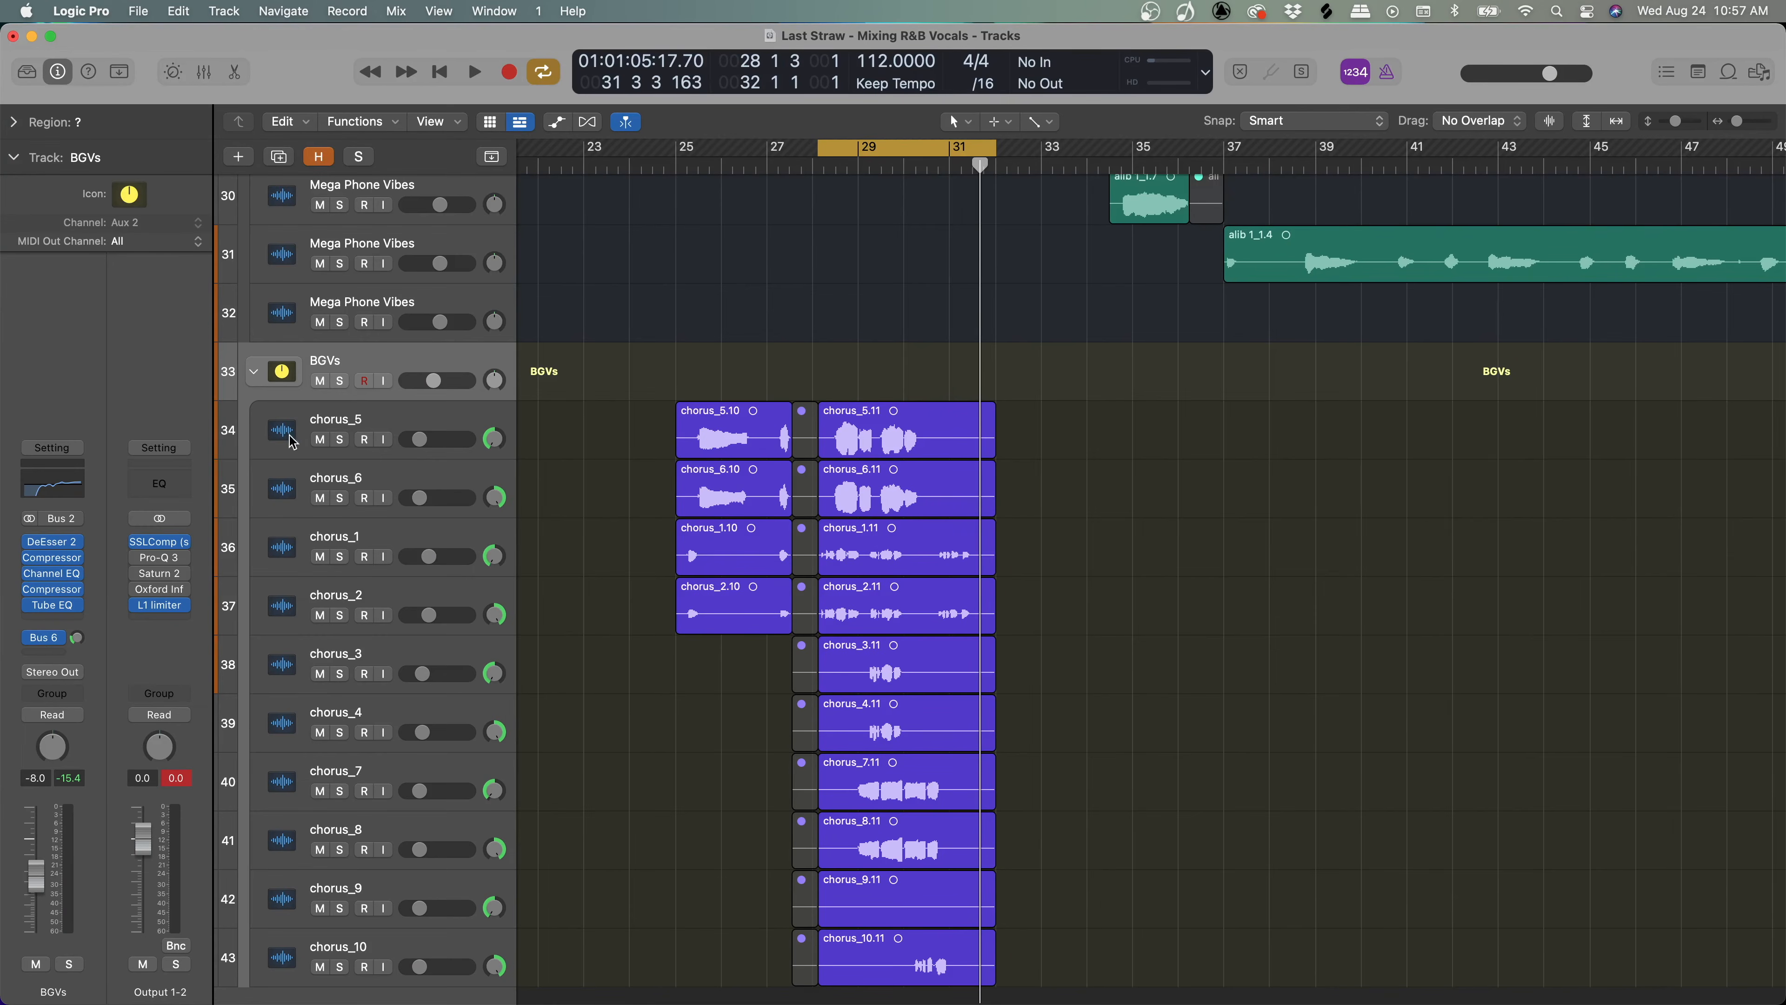
Add a second send from the BGVs stack to the unused Bus 10.
{"action": "left_click", "coordinate": [51, 654]}
{"action": "mouse_move", "coordinate": [58, 686]}
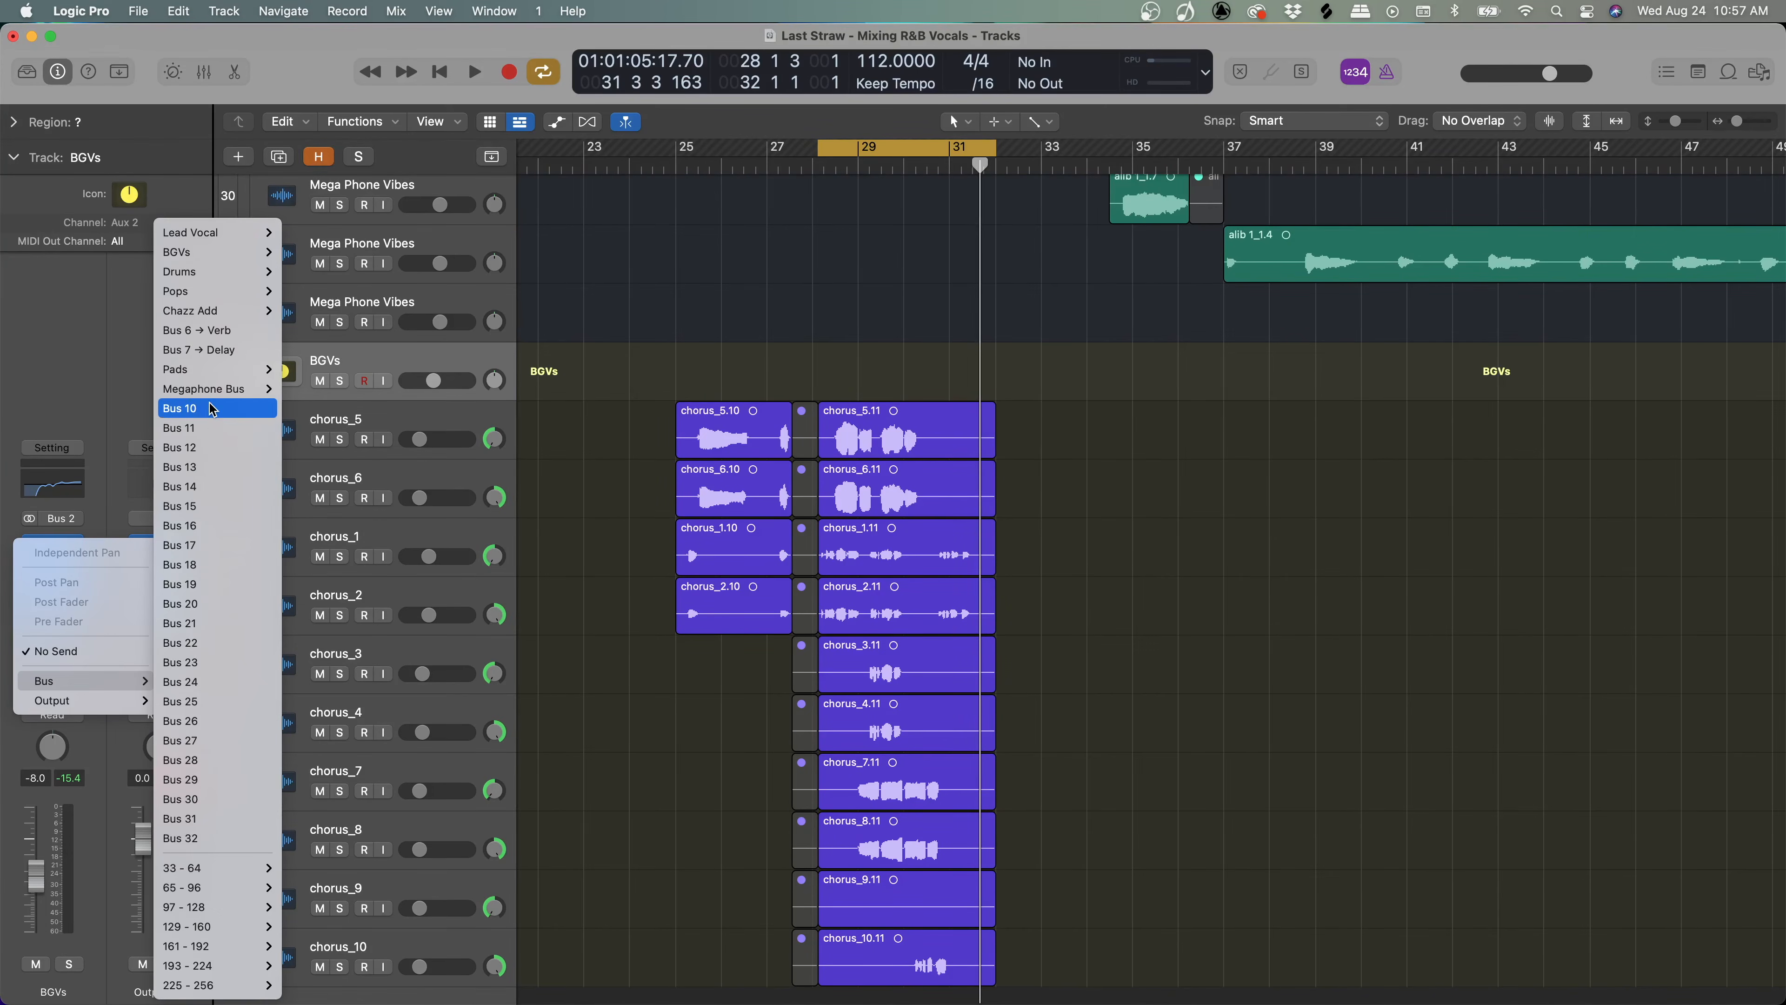
{"action": "left_click", "coordinate": [228, 411]}
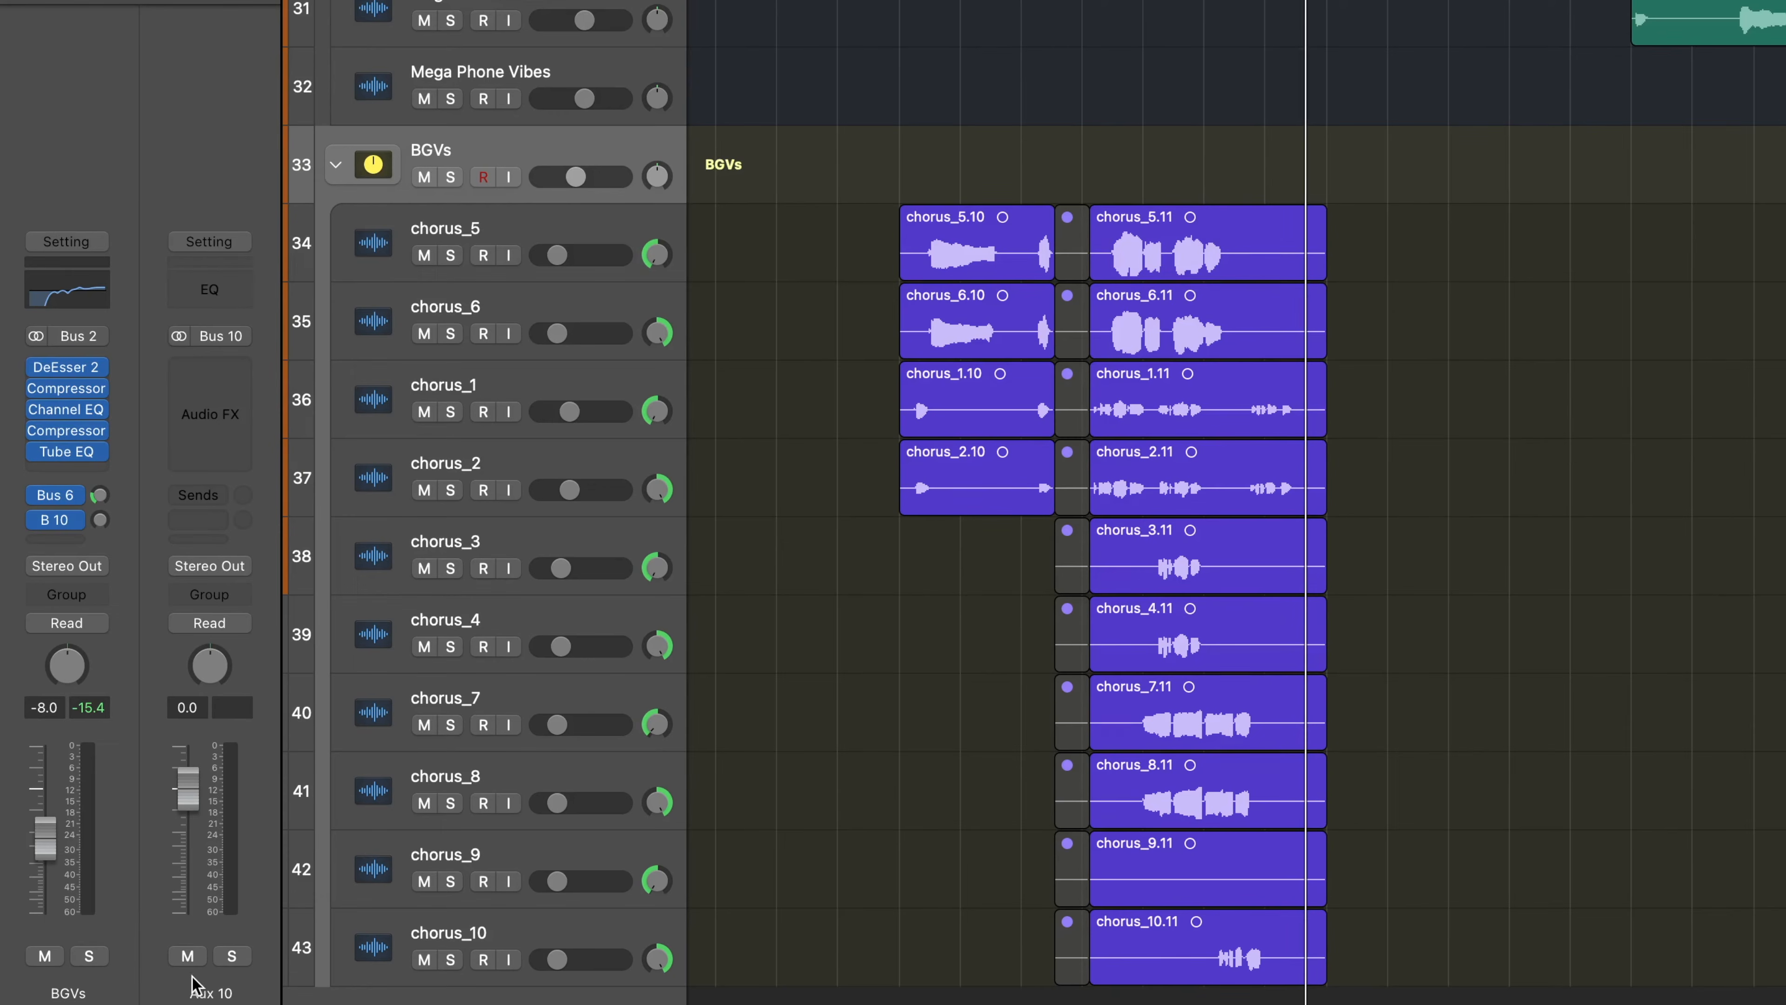
Insert a Stereo Delay in stereo format on the Aux 10 channel.
{"action": "left_click", "coordinate": [222, 370]}
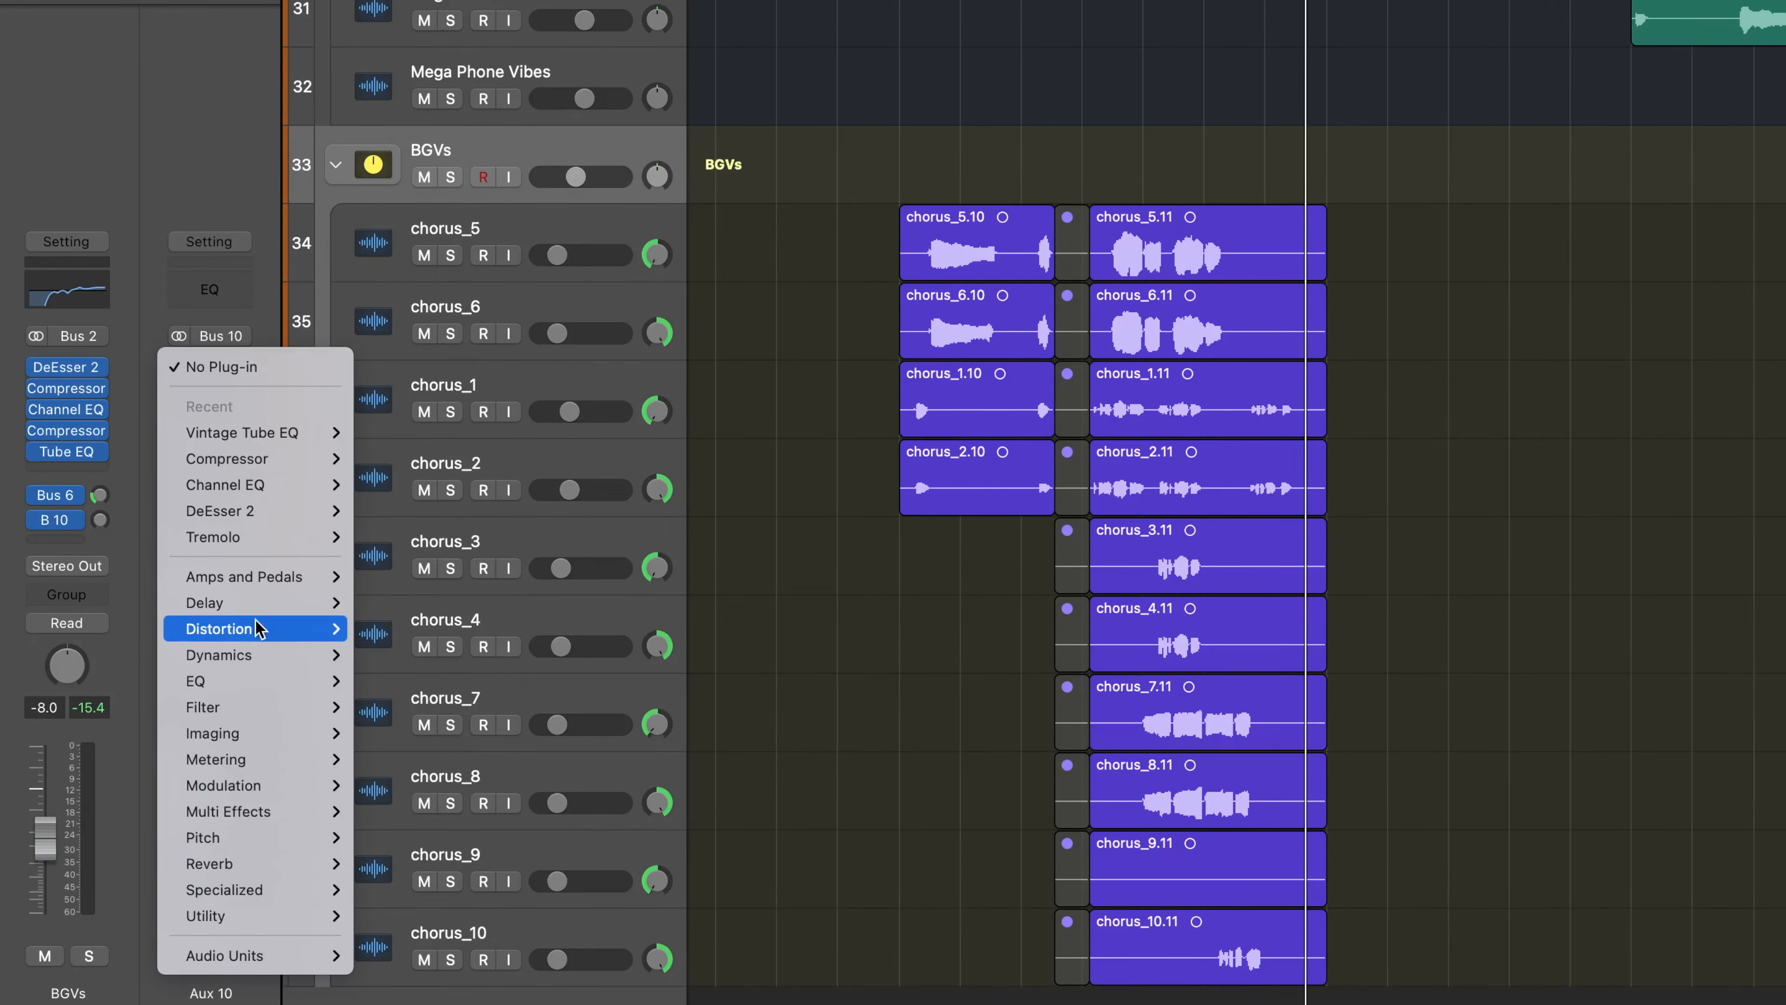
{"action": "mouse_move", "coordinate": [269, 736]}
{"action": "mouse_move", "coordinate": [267, 794]}
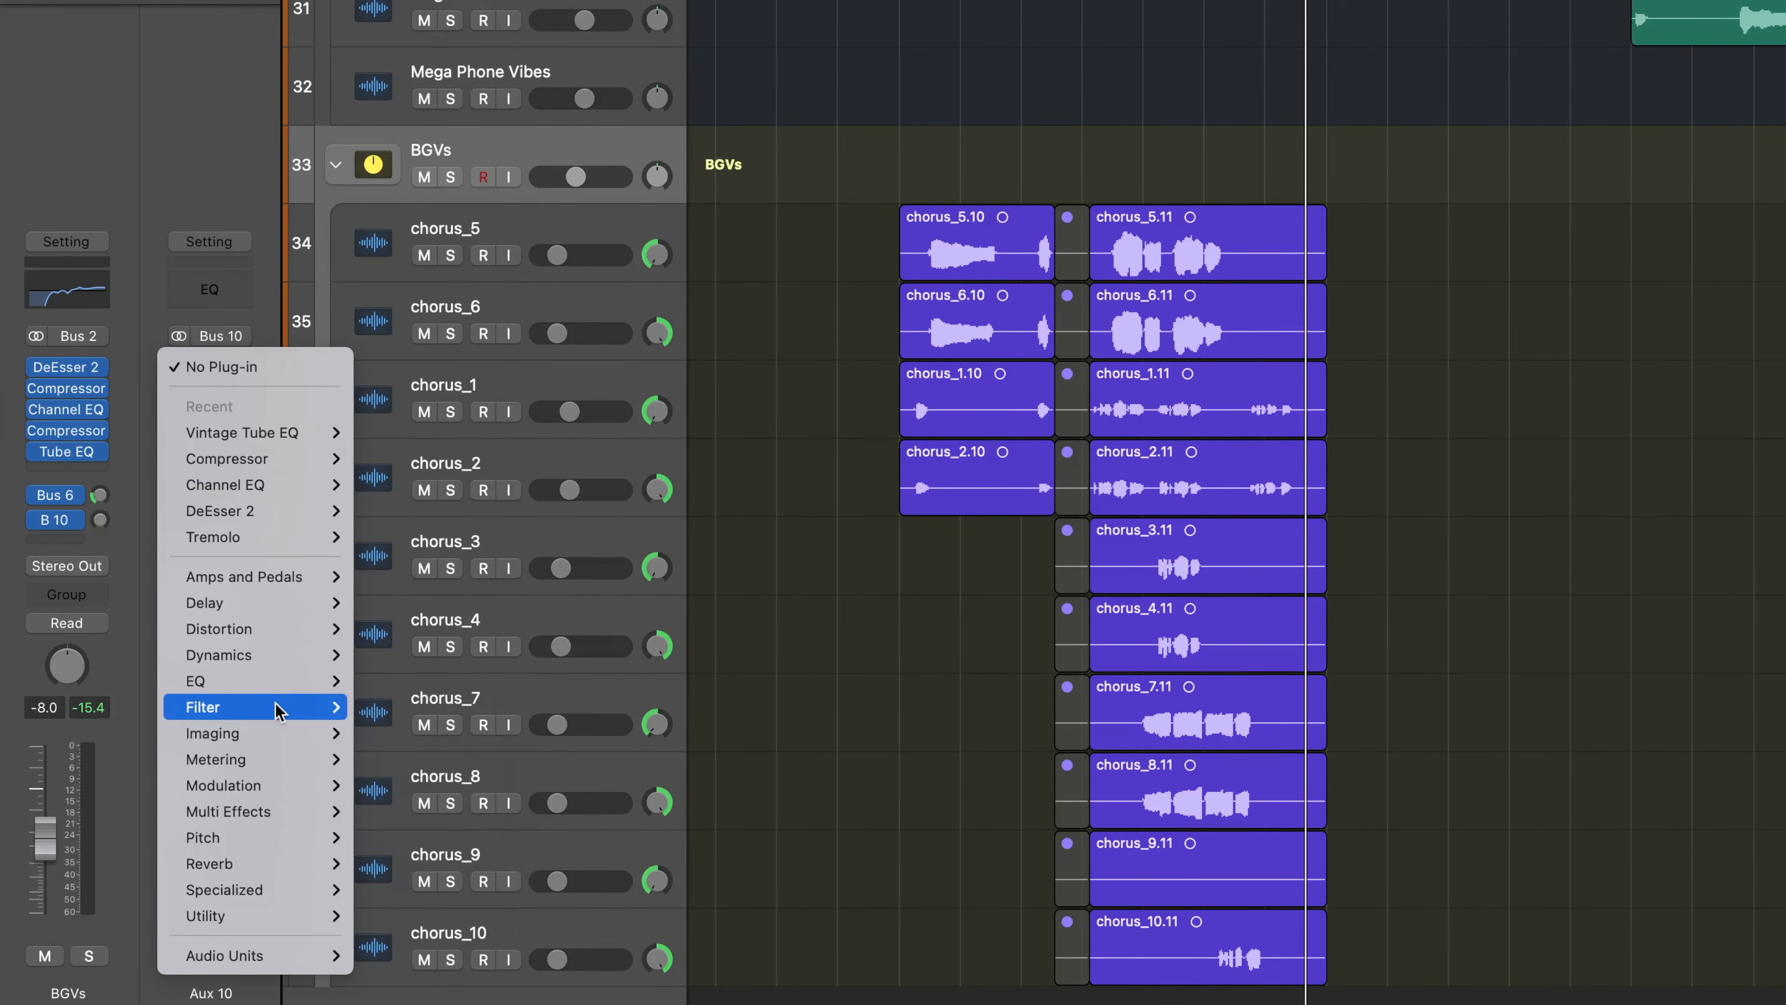
{"action": "mouse_move", "coordinate": [284, 657]}
{"action": "mouse_move", "coordinate": [288, 603]}
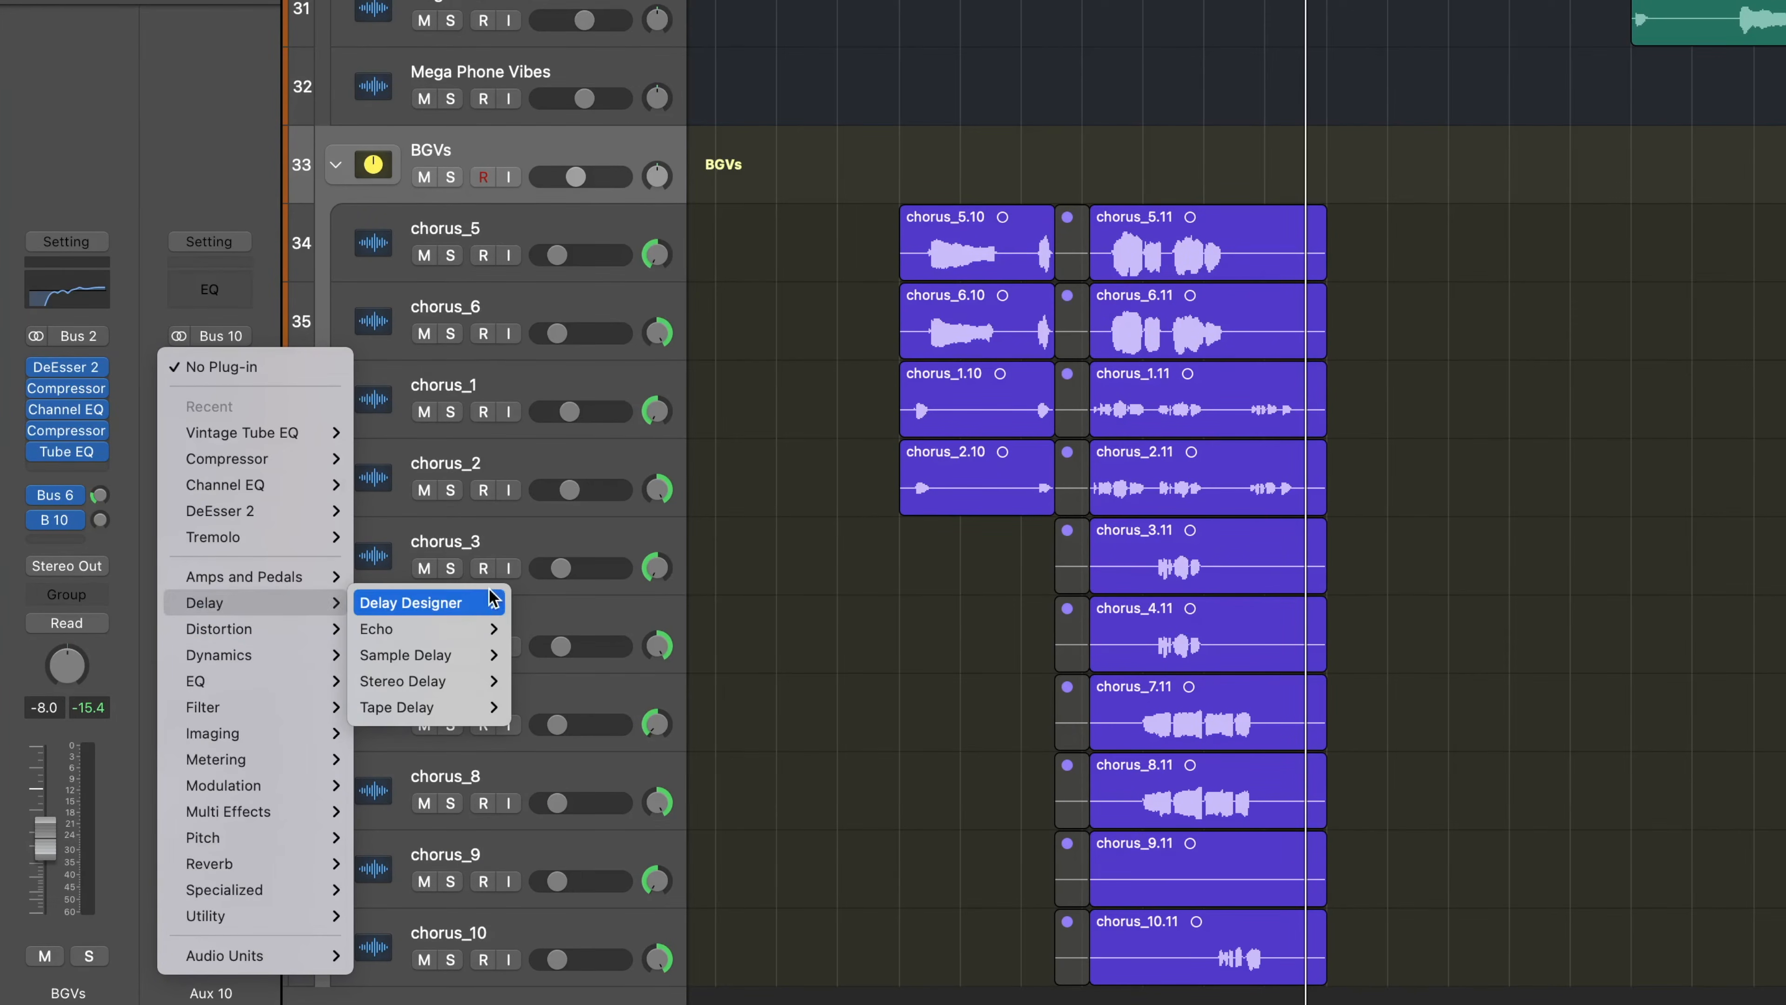
{"action": "mouse_move", "coordinate": [448, 681]}
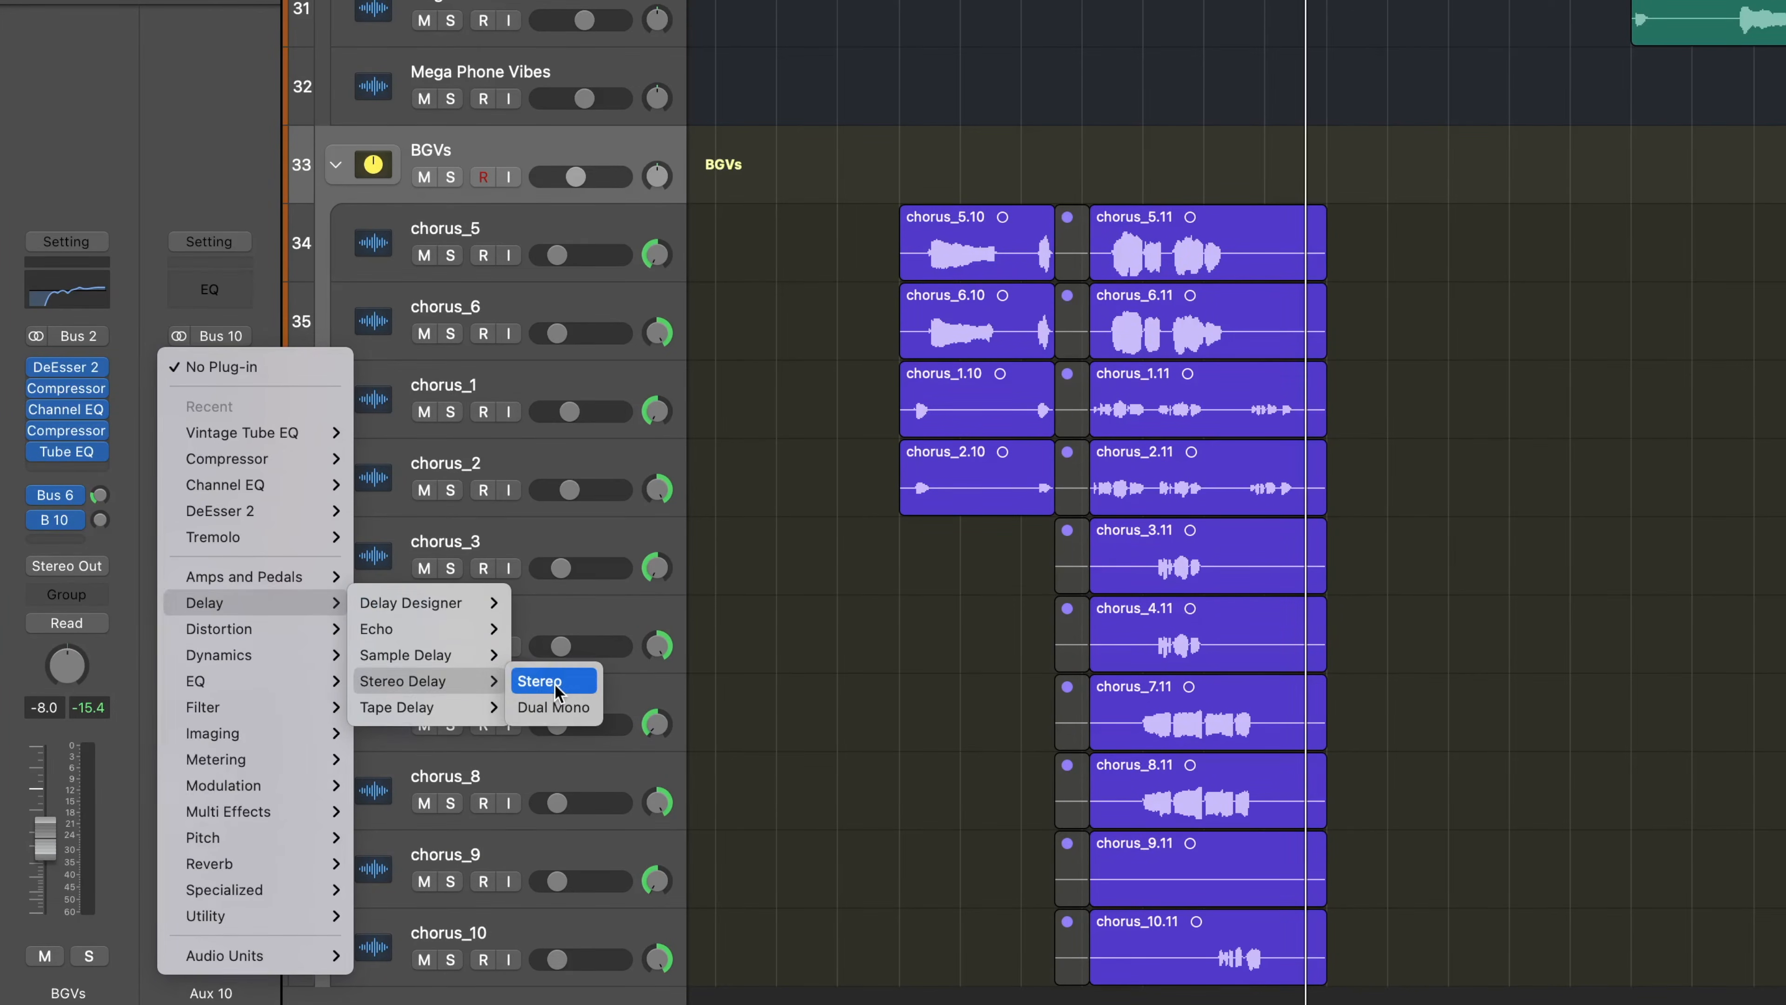
{"action": "left_click", "coordinate": [540, 681]}
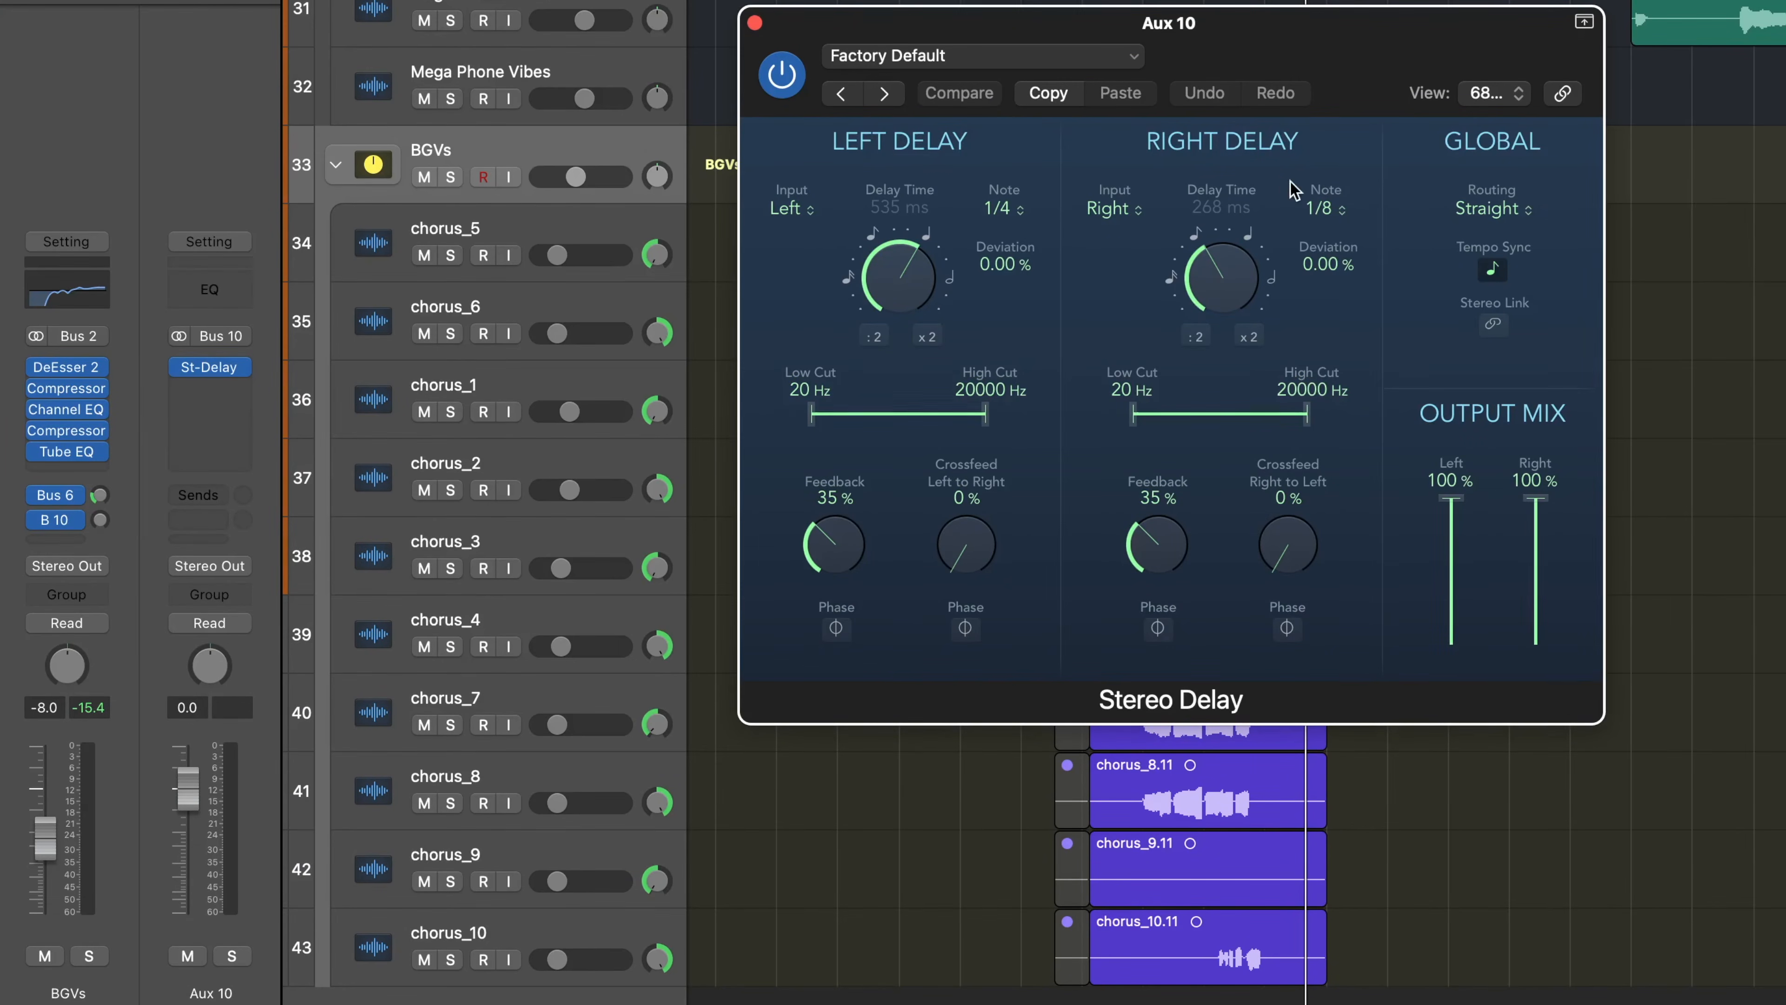
Set the Stereo Delay's right note value to 1/4 and raise the BGVs stack's Bus 10 send during playback.
{"action": "left_click", "coordinate": [1323, 208]}
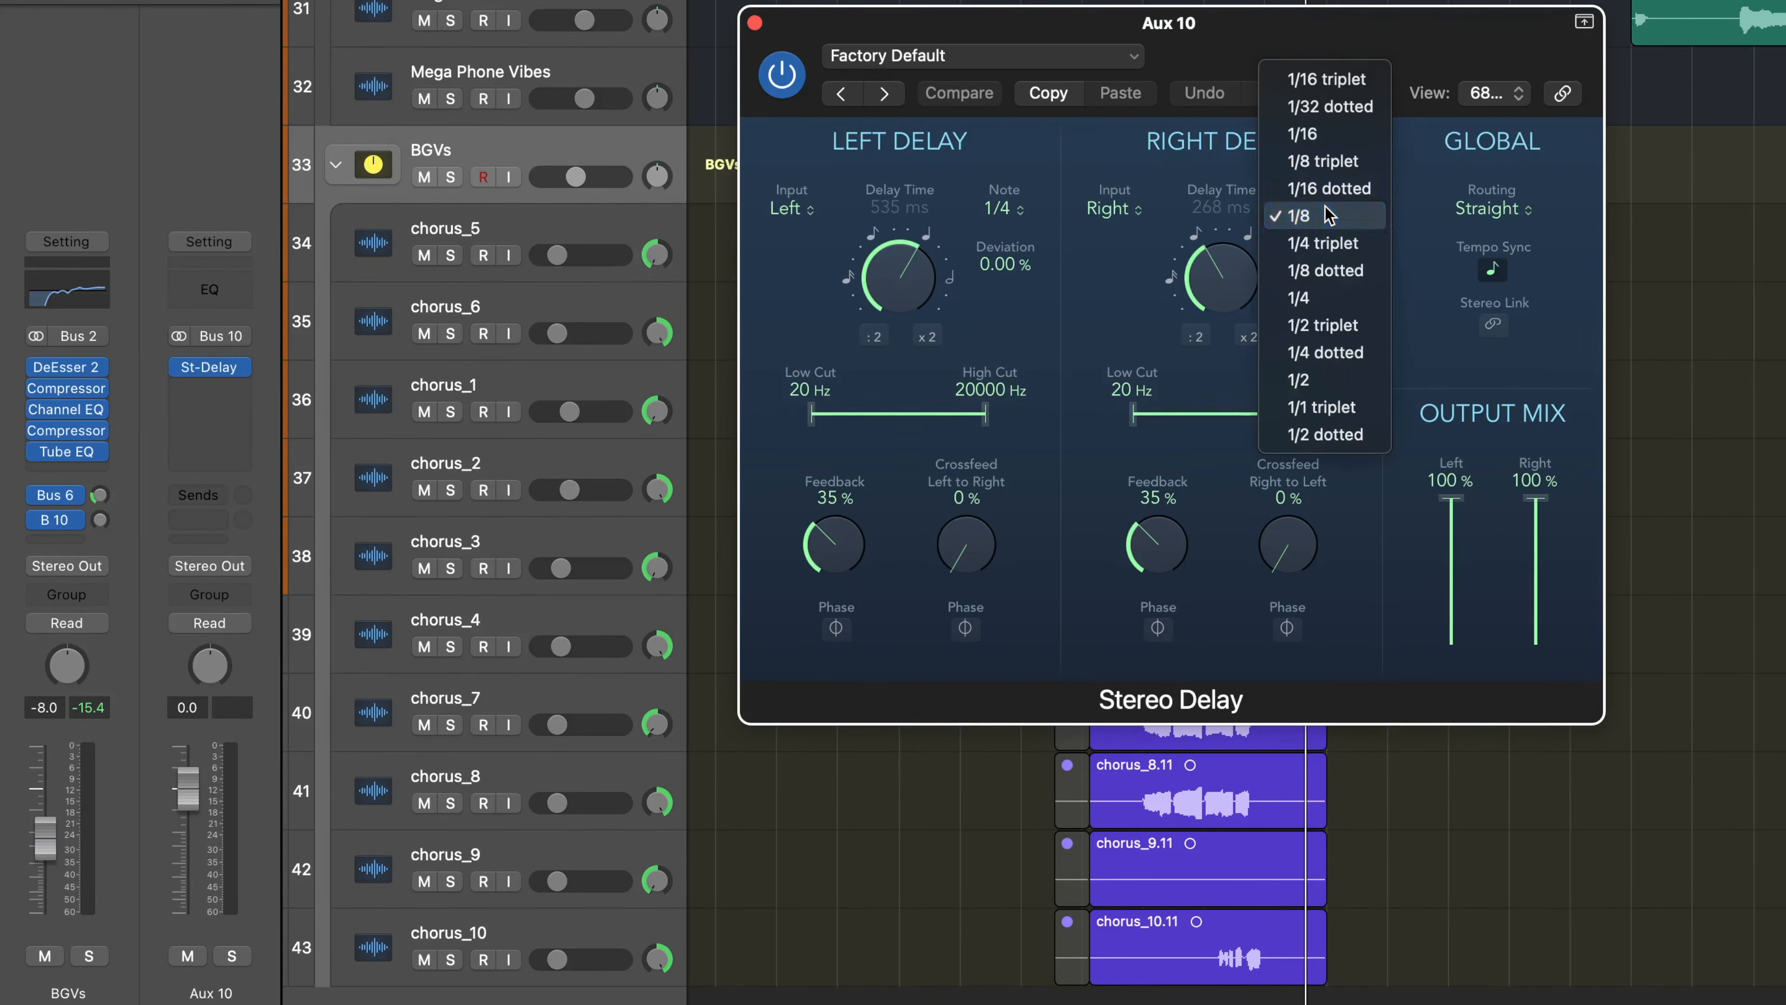
{"action": "left_click", "coordinate": [1327, 299]}
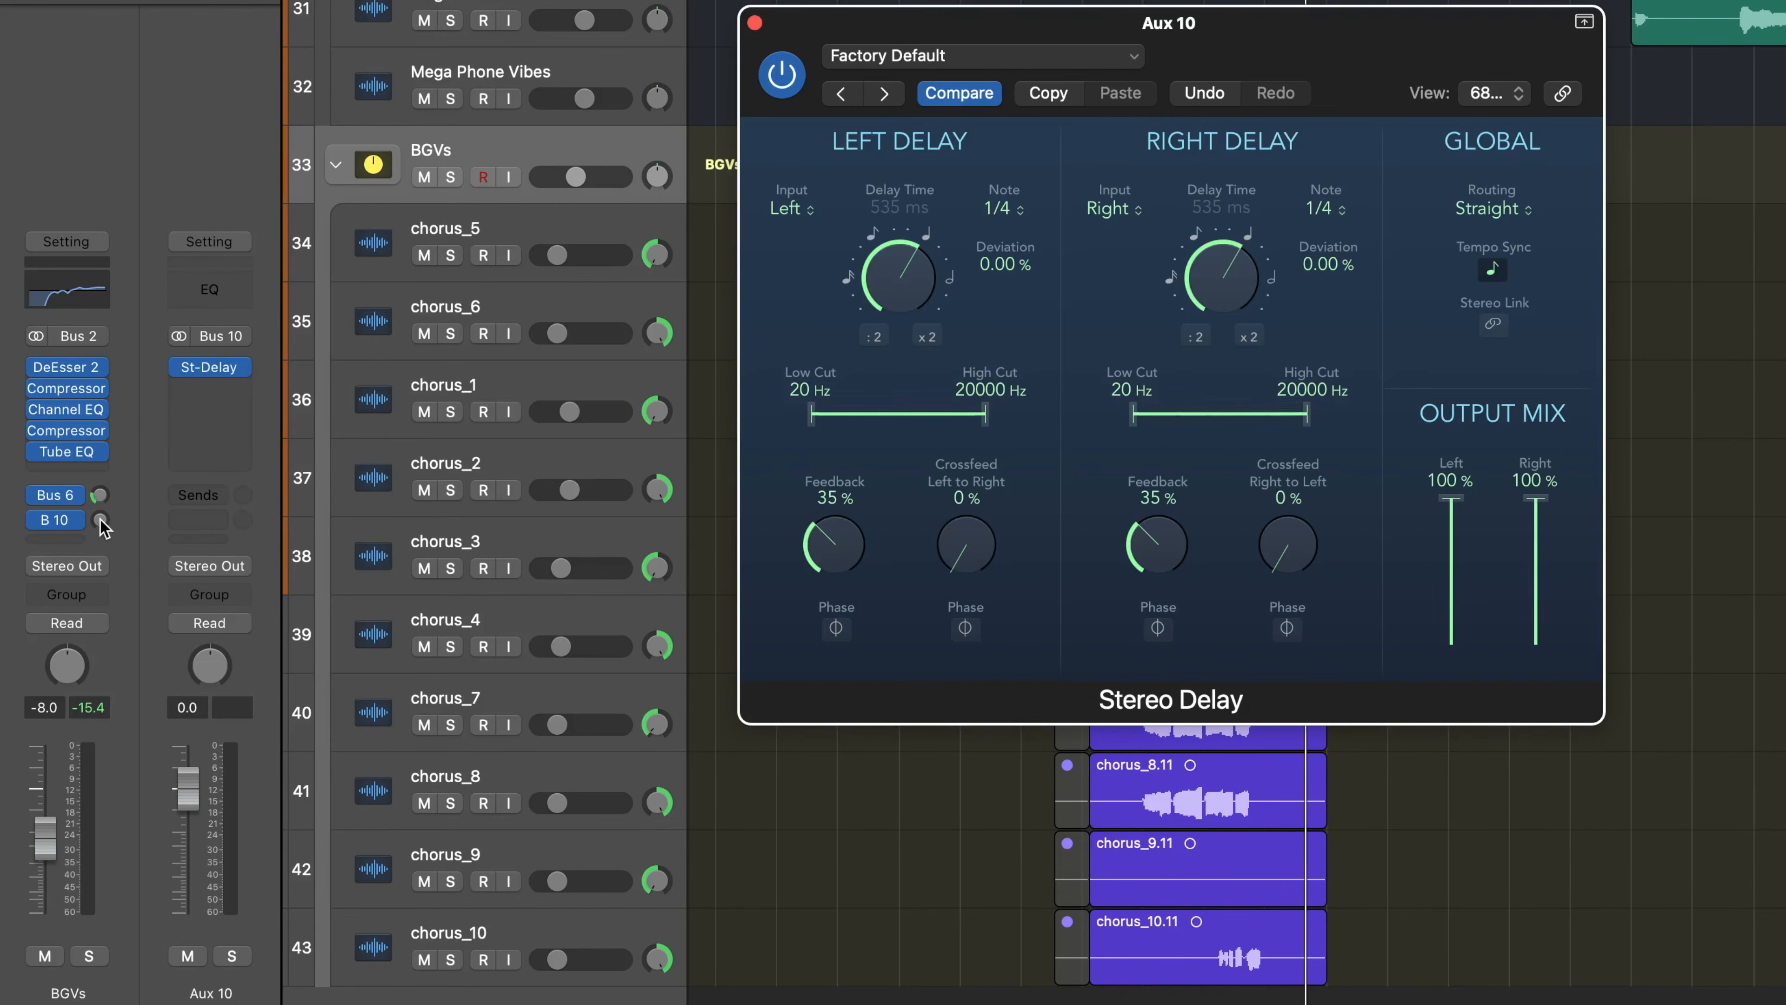
{"action": "key", "text": "space"}
{"action": "left_click_drag", "start_coordinate": [99, 519], "coordinate": [100, 463]}
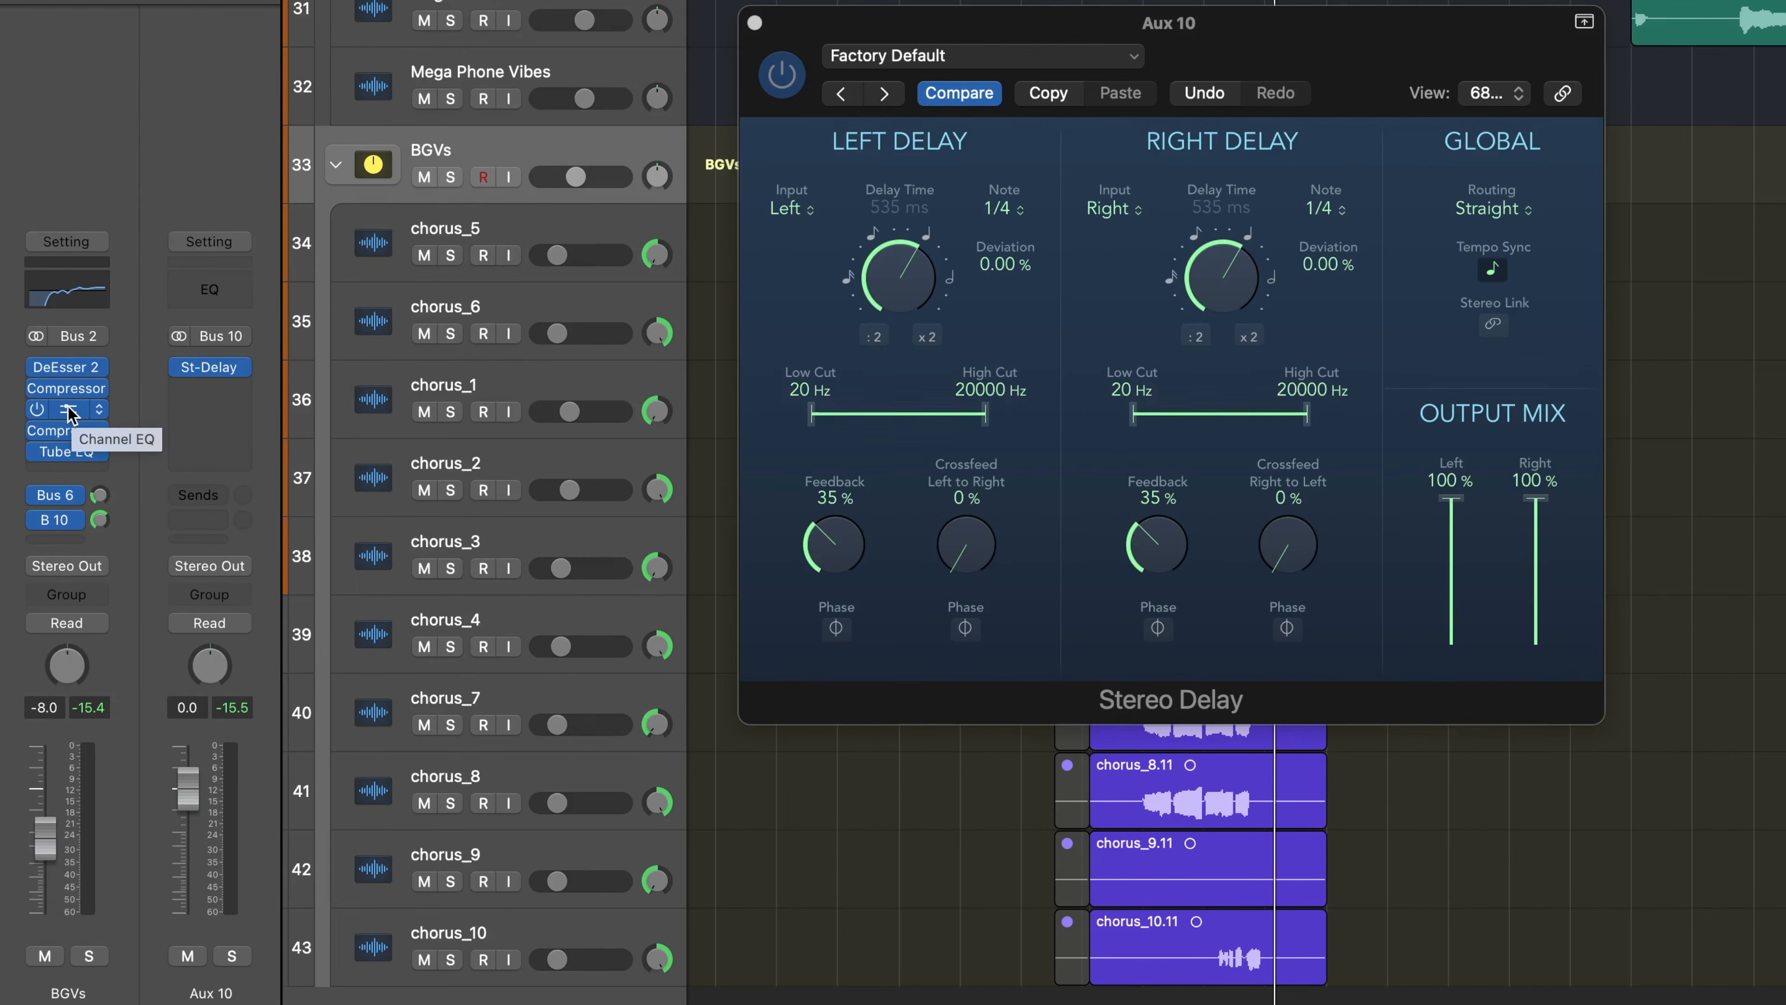
Copy the BGVs stack's Channel EQ to Aux 10 after the Stereo Delay and disable the copy's 1960 Hz and 5400 Hz bands.
{"action": "left_click_drag", "start_coordinate": [97, 411], "coordinate": [213, 394]}
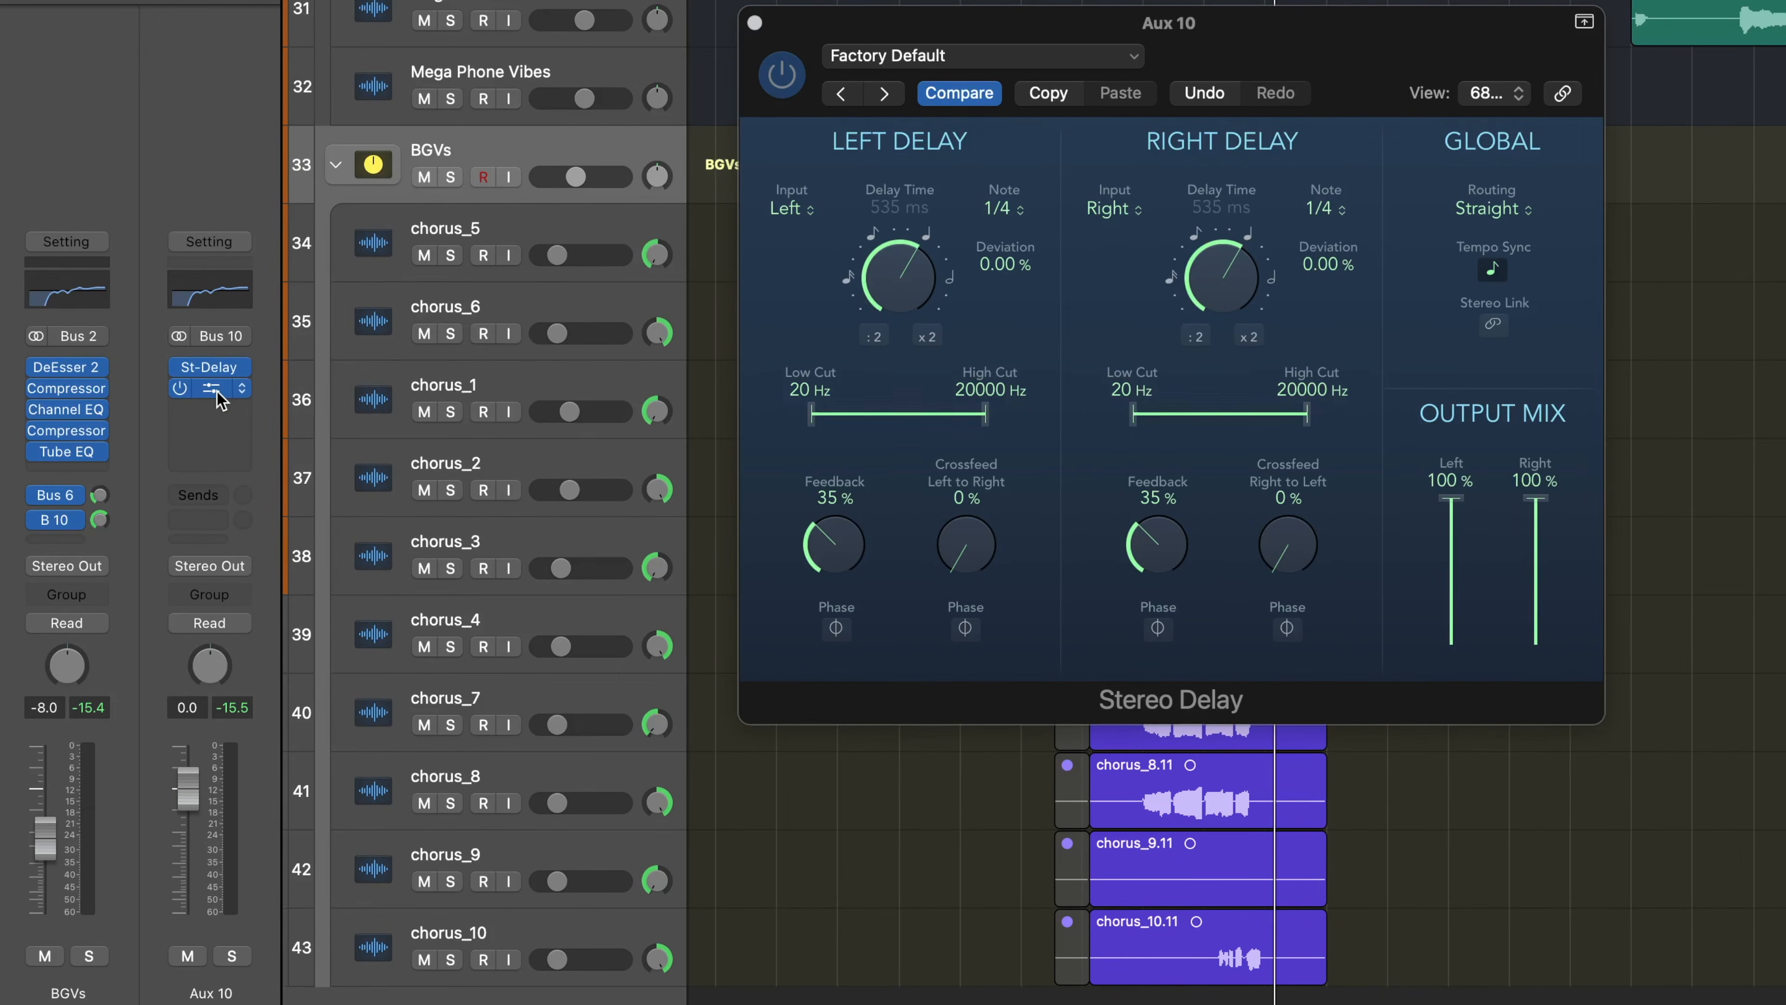
{"action": "left_click", "coordinate": [210, 388]}
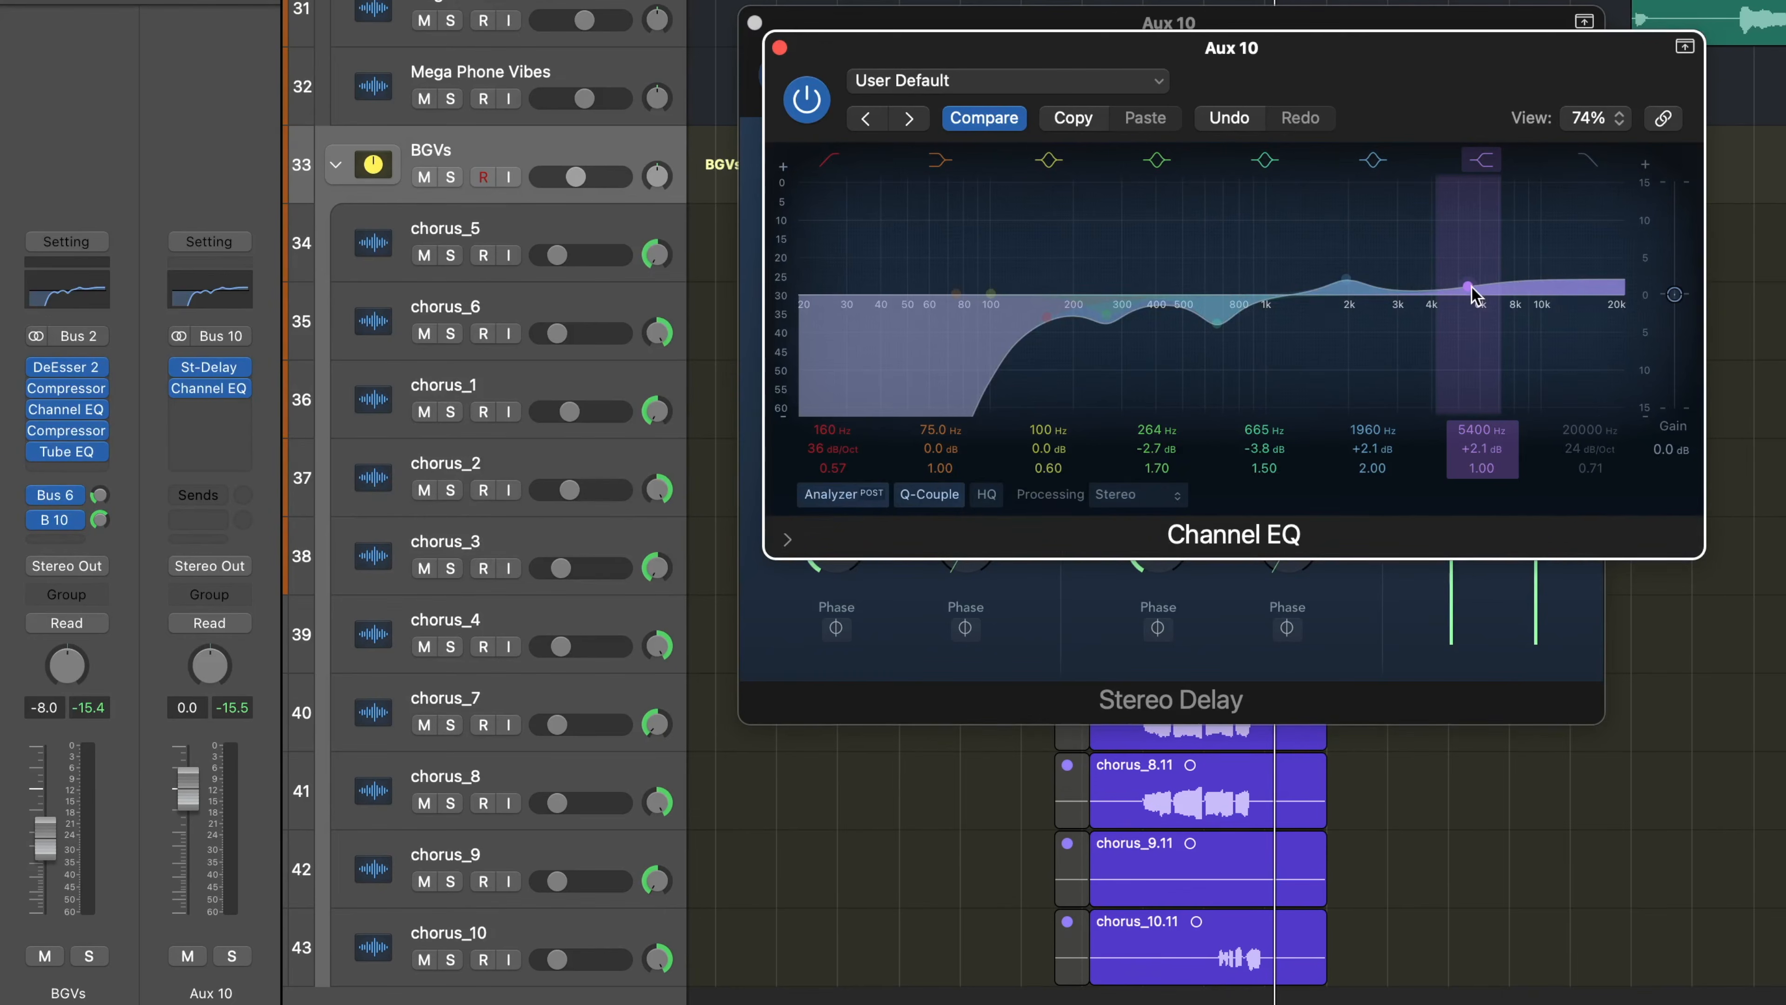
{"action": "left_click", "coordinate": [1480, 161]}
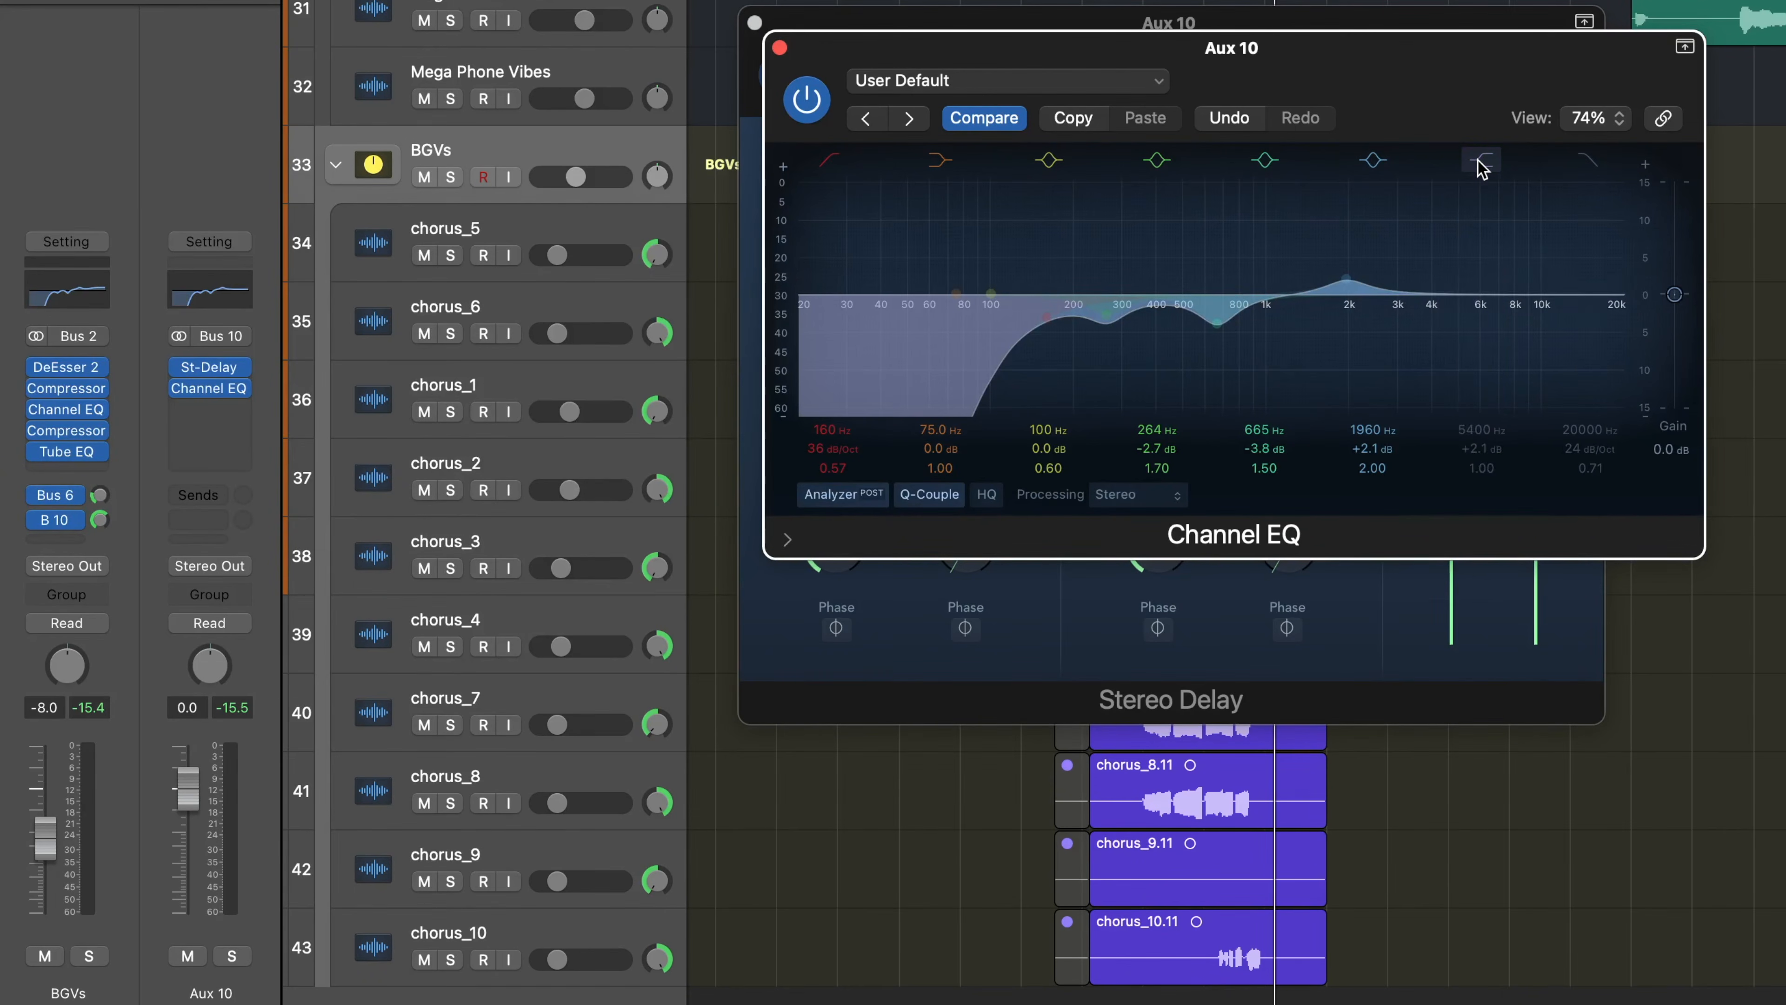
{"action": "left_click", "coordinate": [1372, 161]}
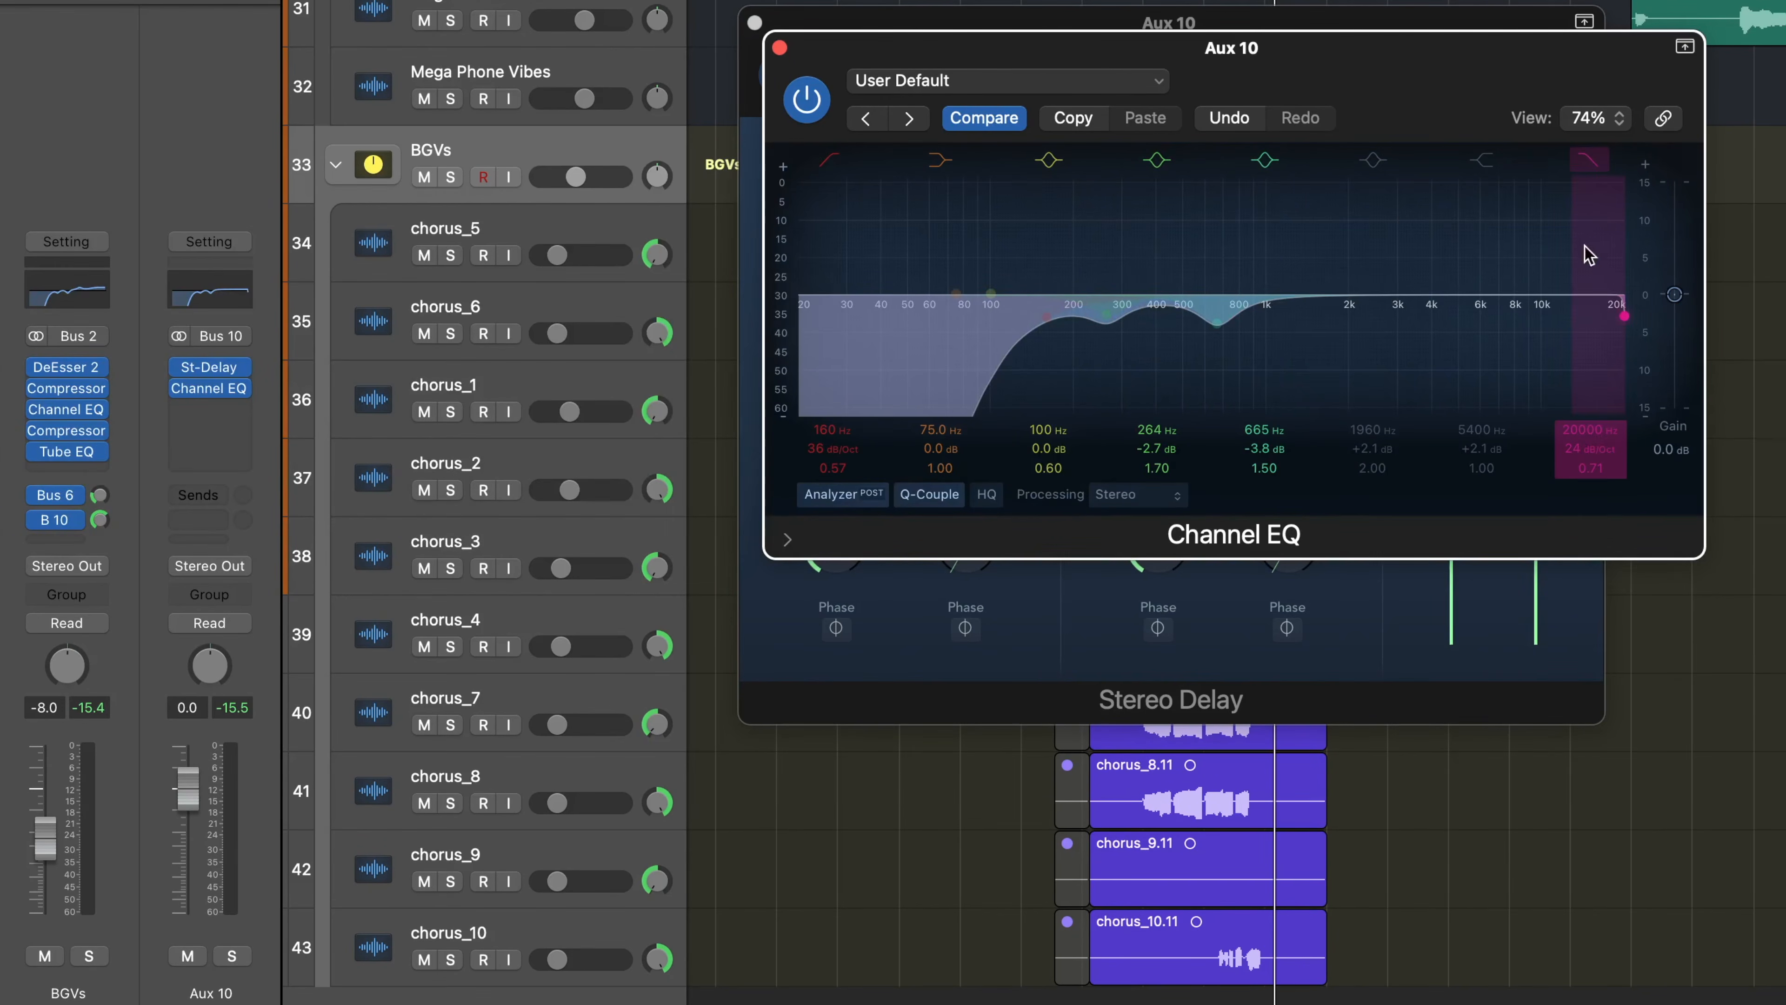
Filter the delay return with the Aux 10 Channel EQ's low-pass at 3180 Hz and high-pass at 244 Hz, and close both plug-in windows.
{"action": "left_click_drag", "start_coordinate": [1621, 319], "coordinate": [1413, 322]}
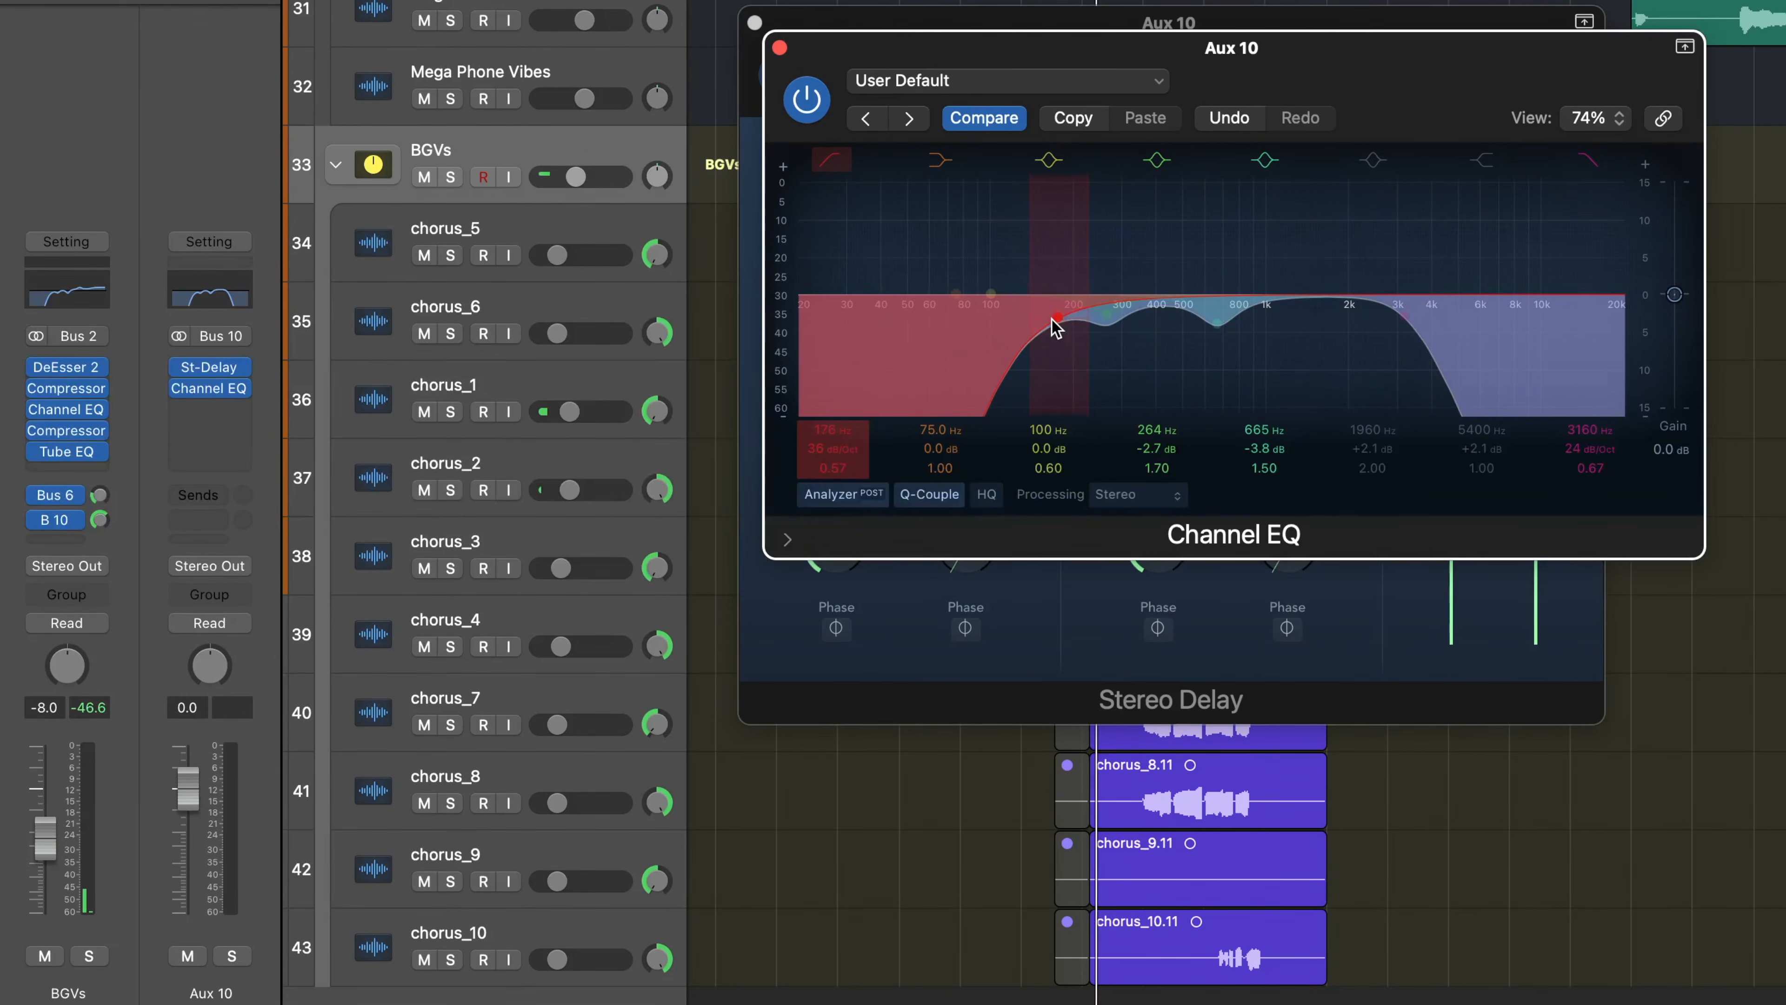
{"action": "key", "text": "space"}
{"action": "left_click_drag", "start_coordinate": [1055, 326], "coordinate": [1096, 318]}
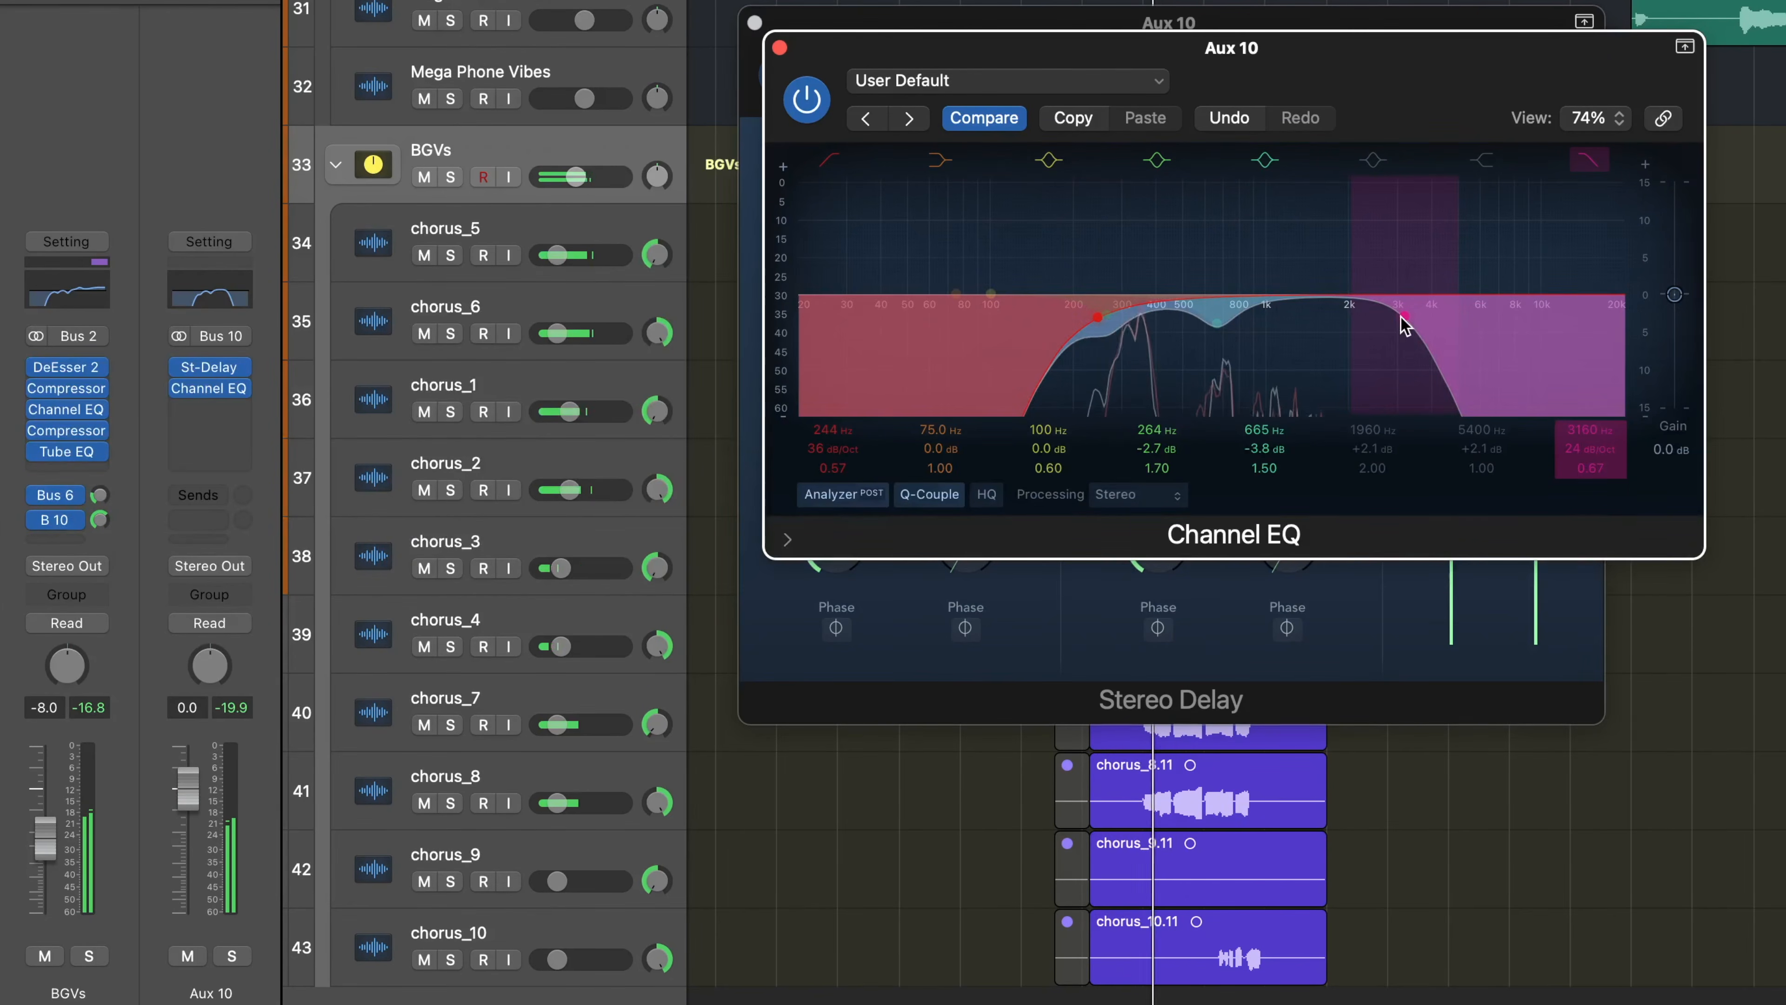
{"action": "left_click_drag", "start_coordinate": [1403, 317], "coordinate": [1403, 317]}
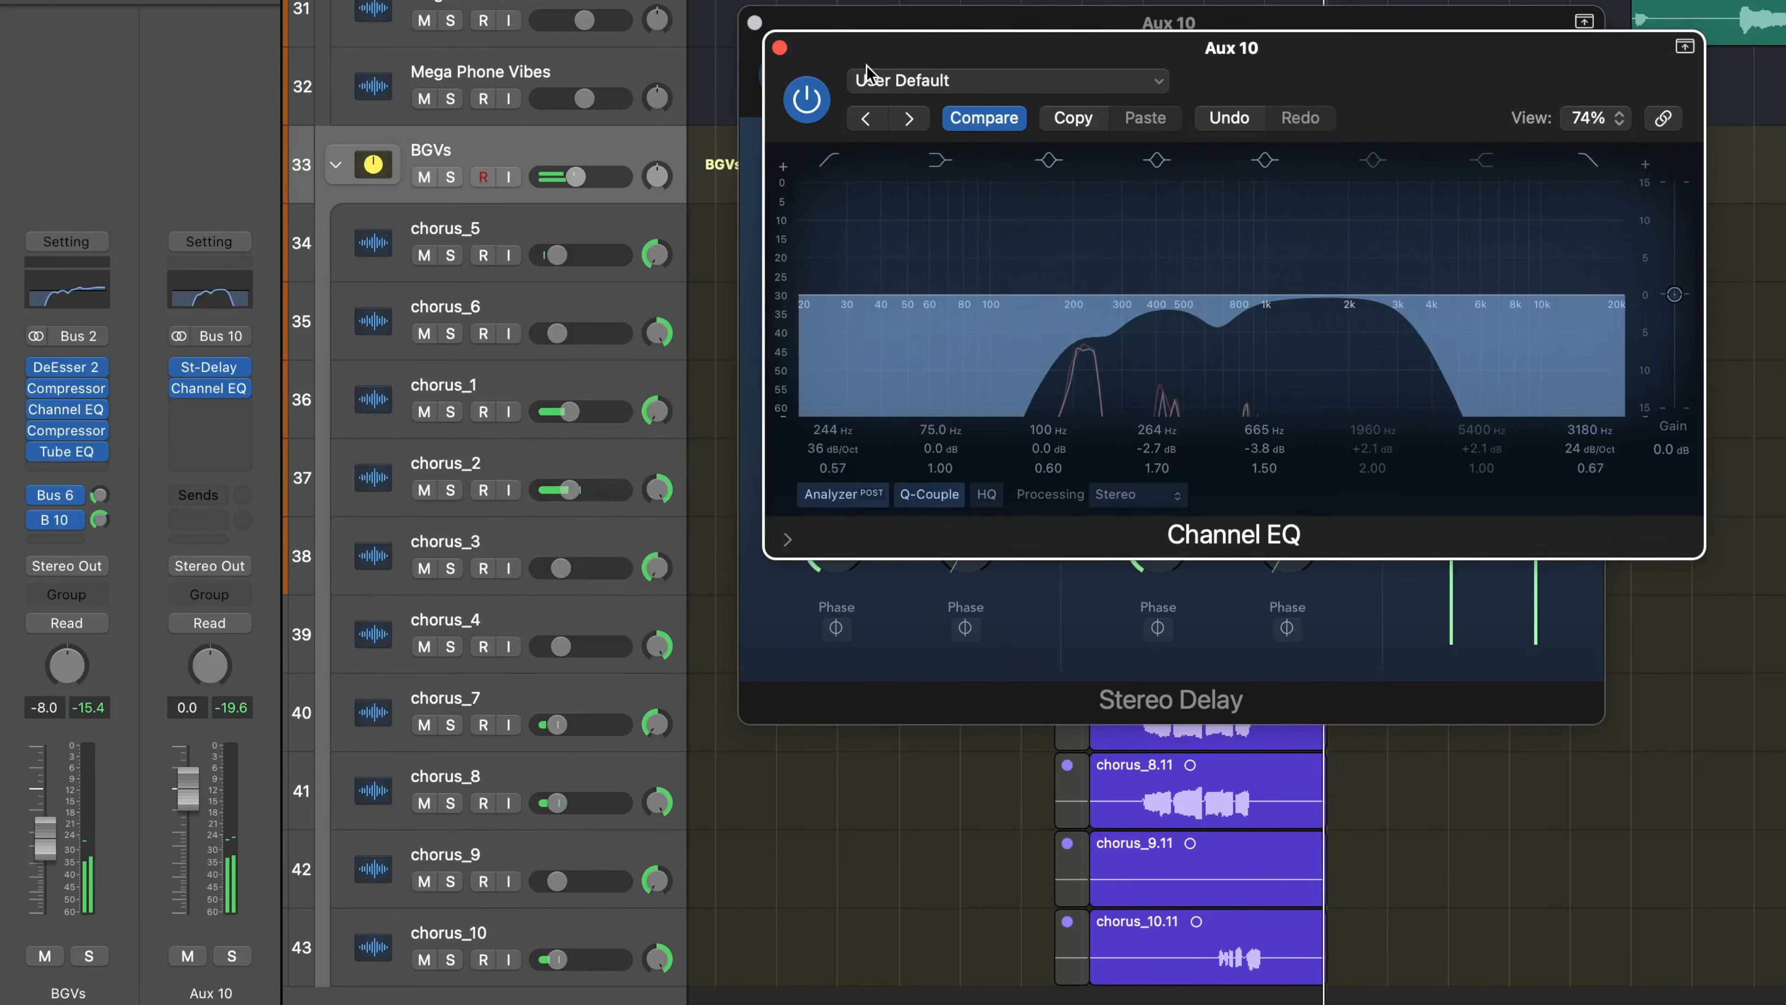
{"action": "left_click", "coordinate": [779, 48]}
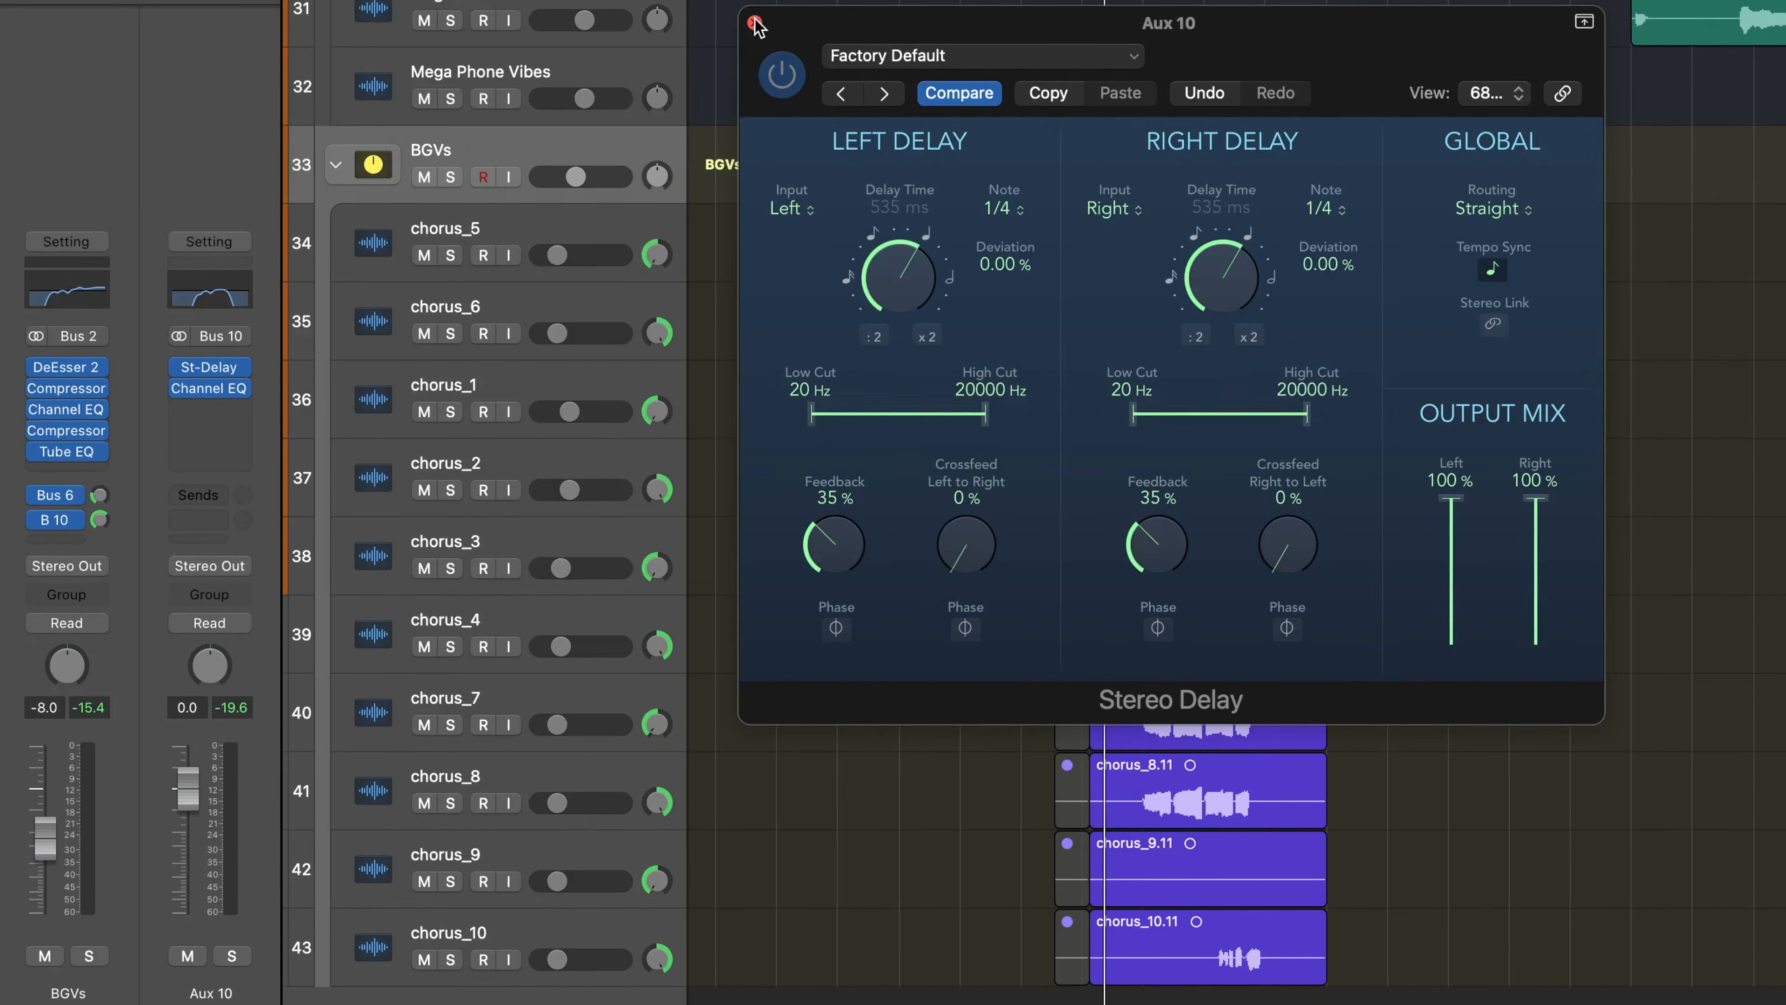
{"action": "left_click", "coordinate": [753, 23]}
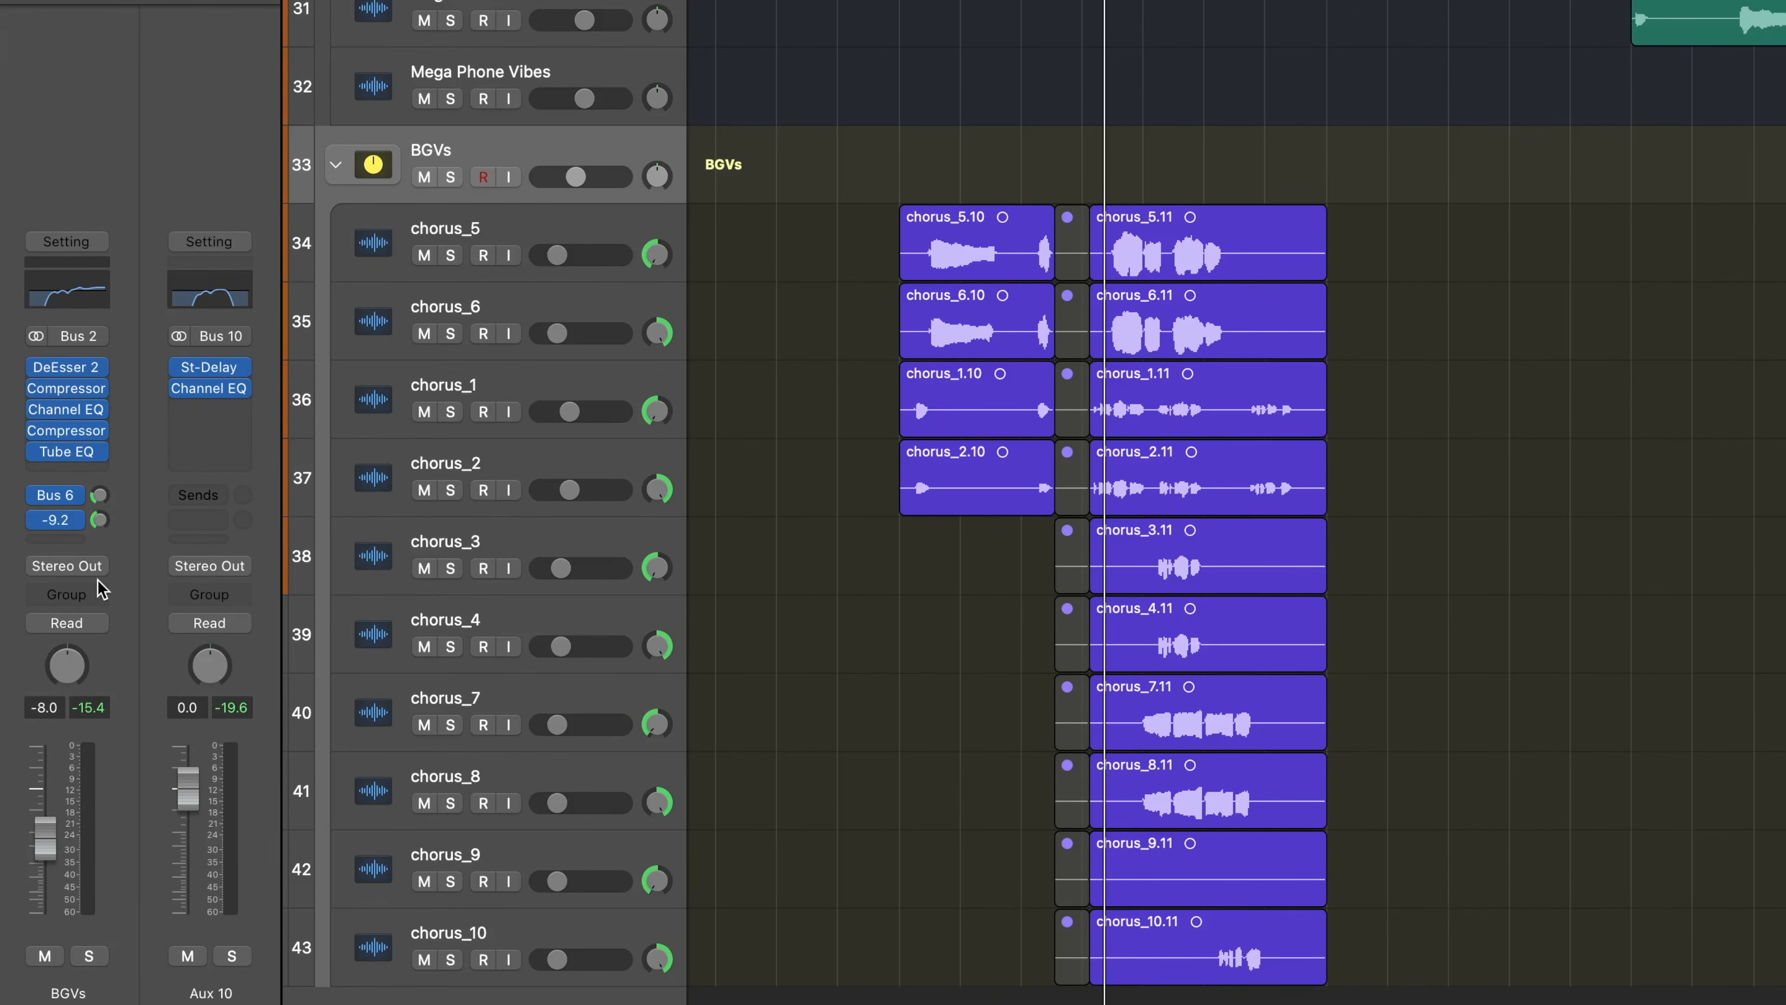
Lower the BGVs stack's Bus 10 send level while playing back the chorus vocals.
{"action": "key", "text": "space"}
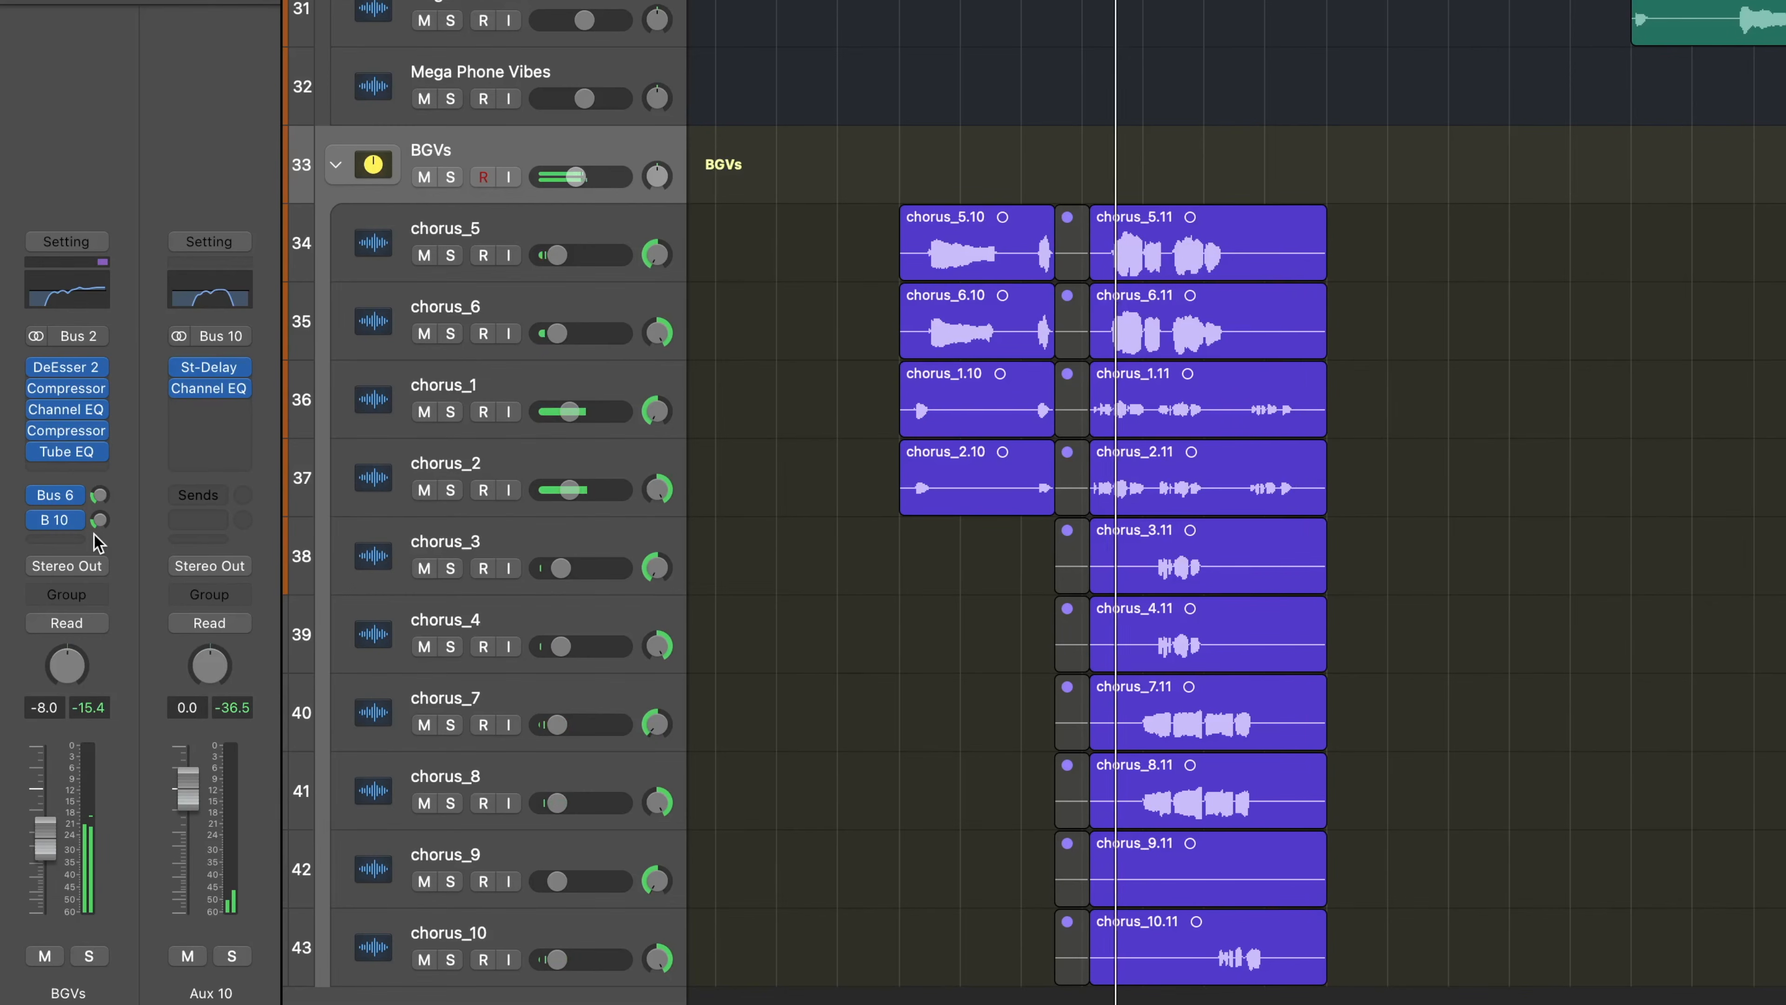
{"action": "scroll", "coordinate": [1160, 52], "scroll_direction": "down", "scroll_amount": 3}
{"action": "scroll", "coordinate": [1160, 53], "scroll_direction": "up", "scroll_amount": 6}
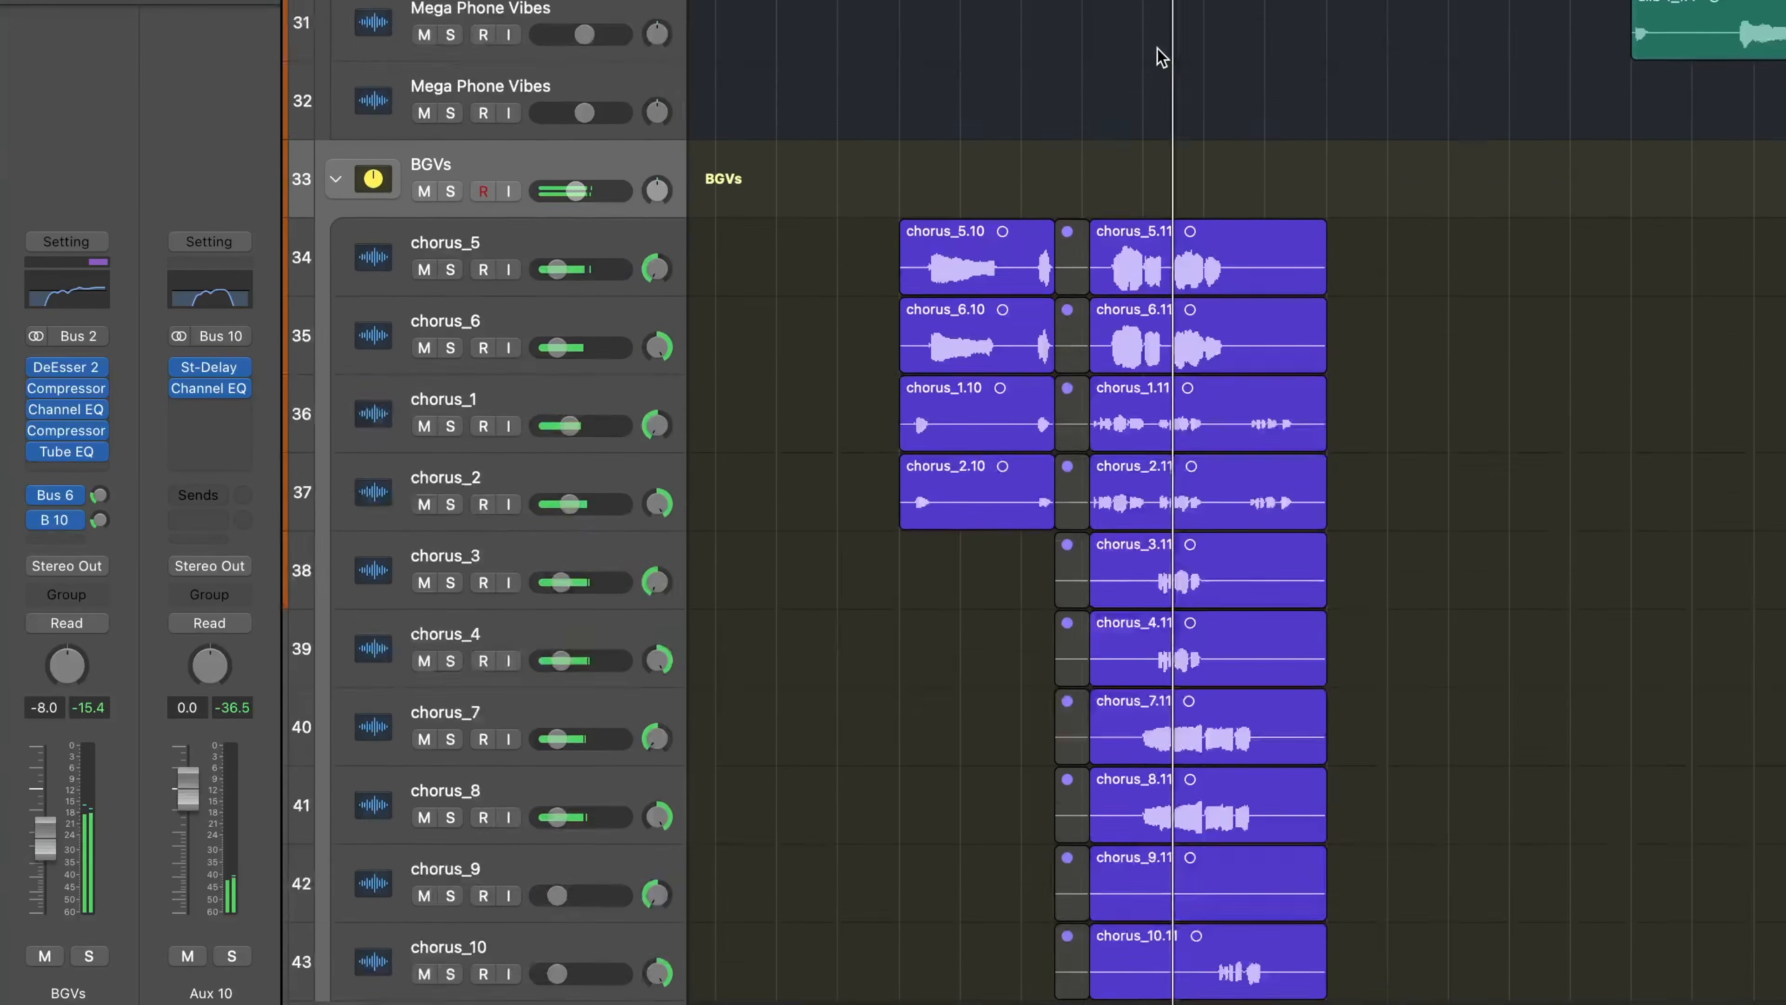
{"action": "scroll", "coordinate": [1160, 56], "scroll_direction": "up", "scroll_amount": 3}
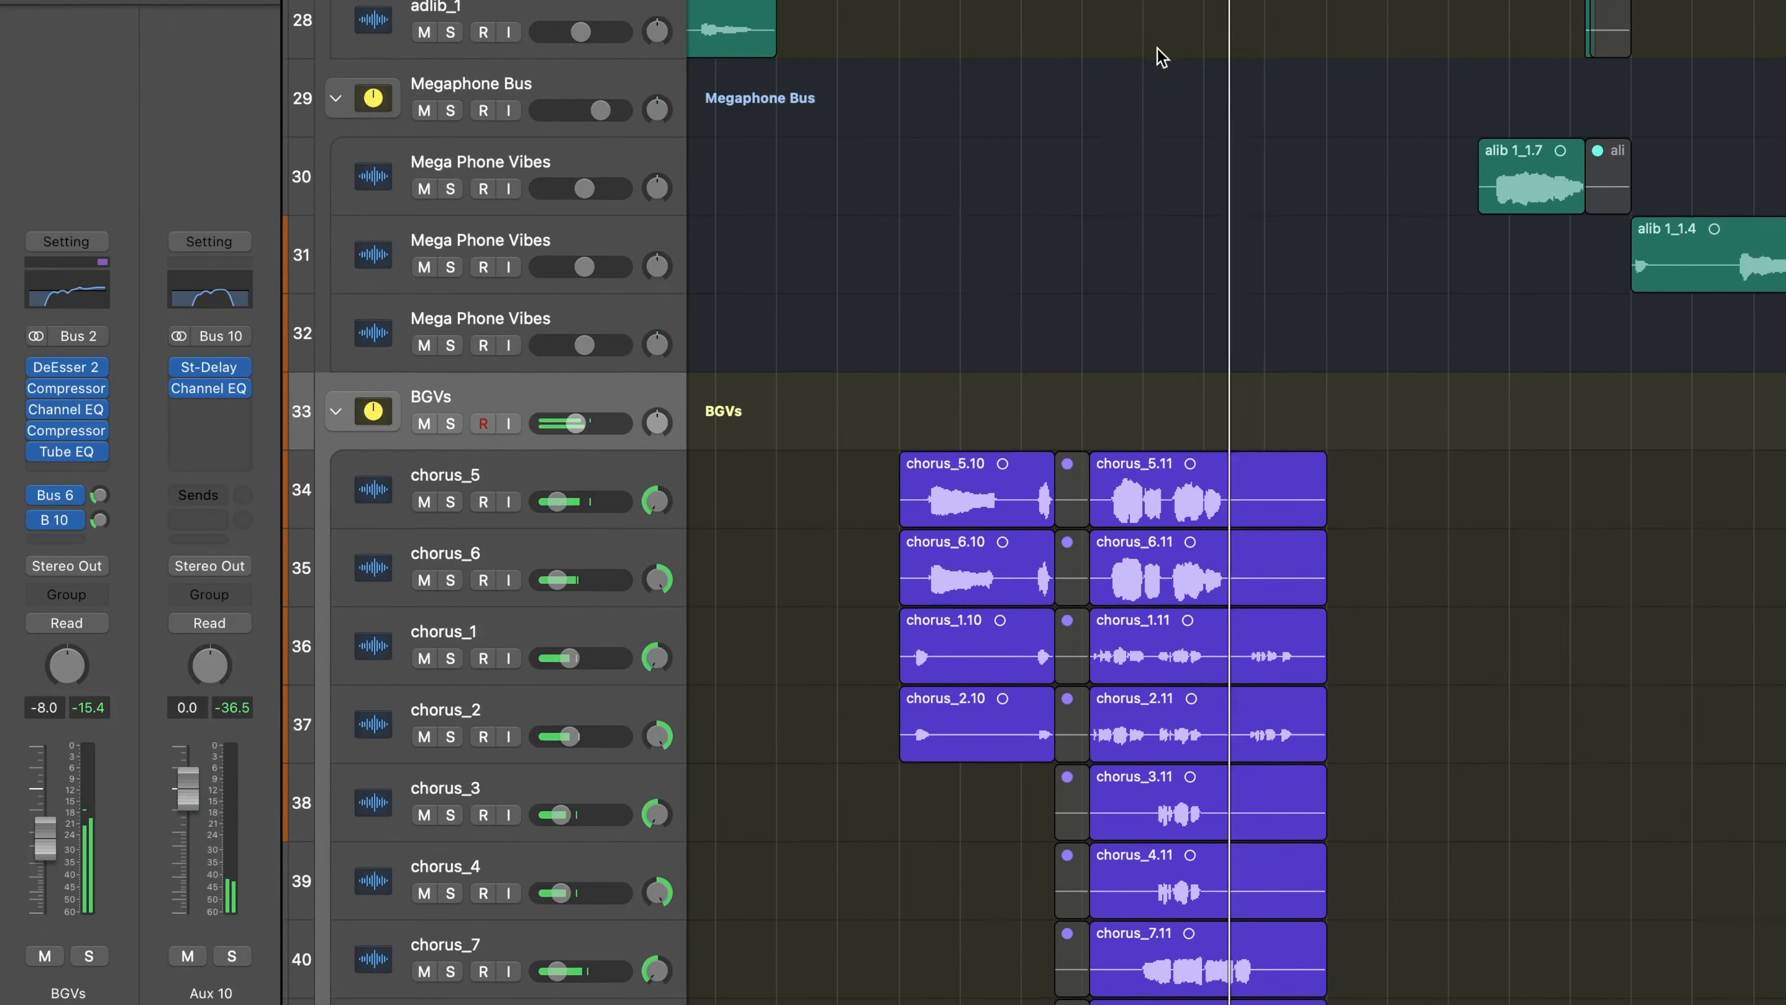